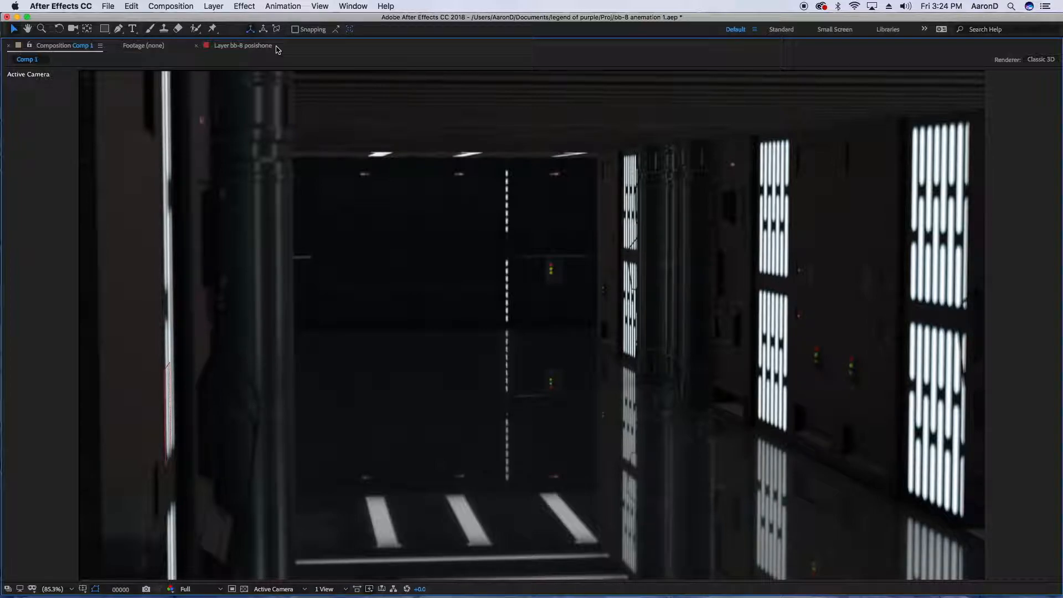
Preview the BB-8 corridor animation, restore the full workspace layout and check the composition at frames 35 and 63.
key(space)
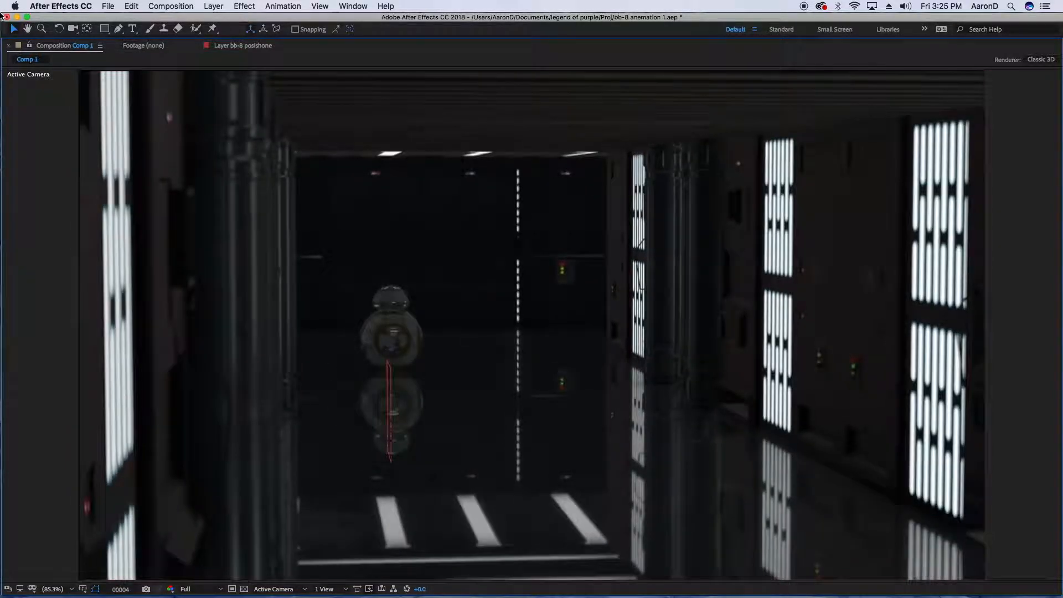
double_click(56, 46)
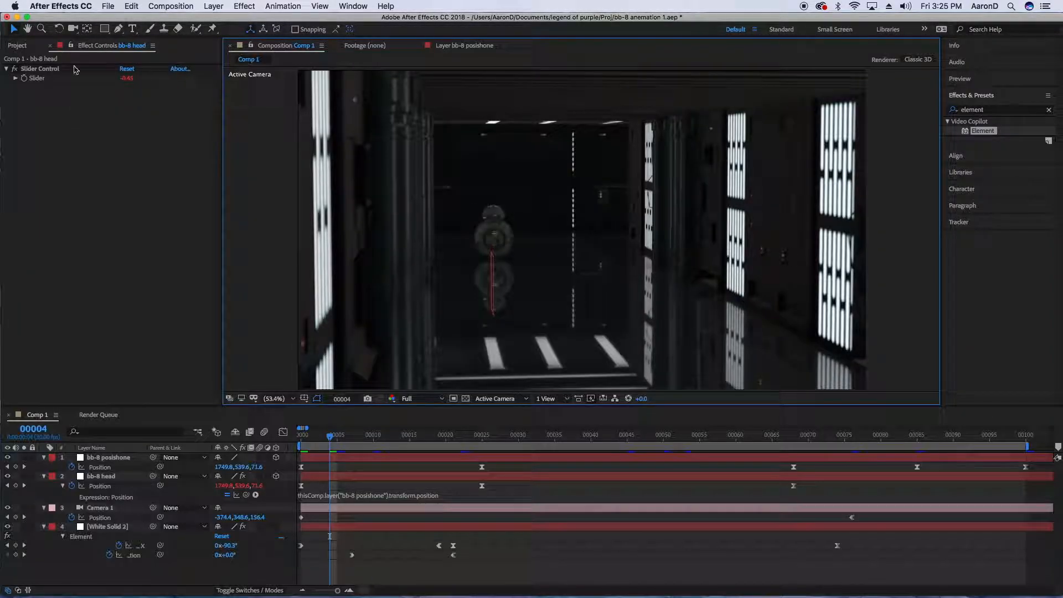
drag(328, 438, 553, 454)
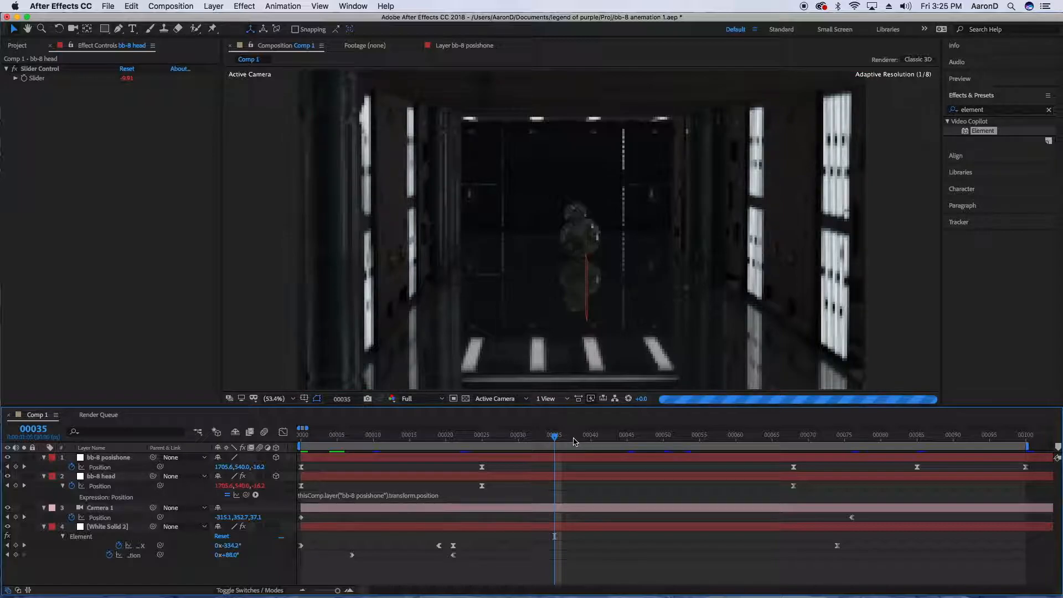
key(space)
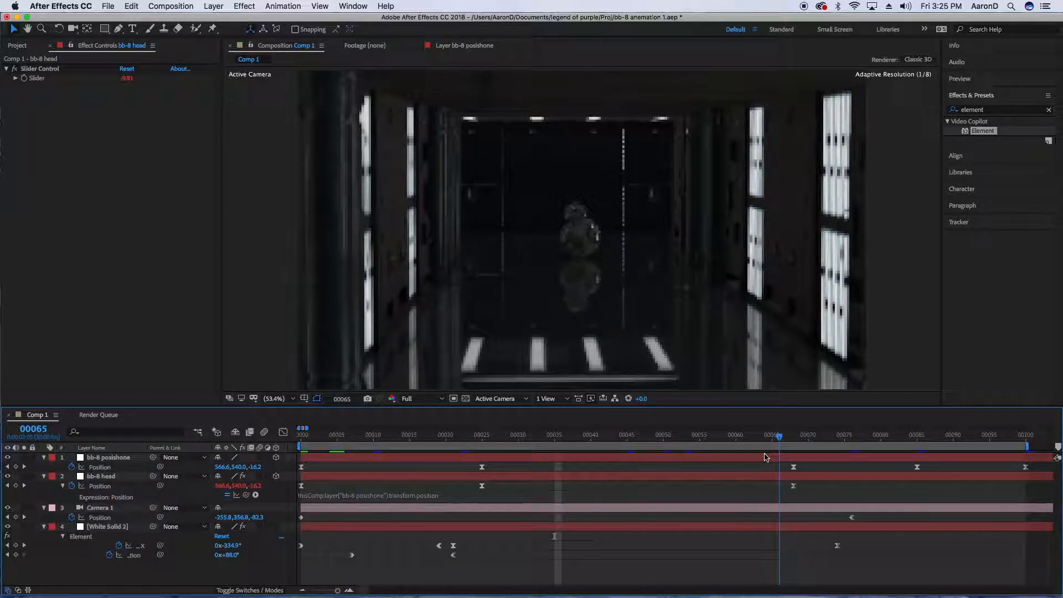
drag(717, 443, 757, 446)
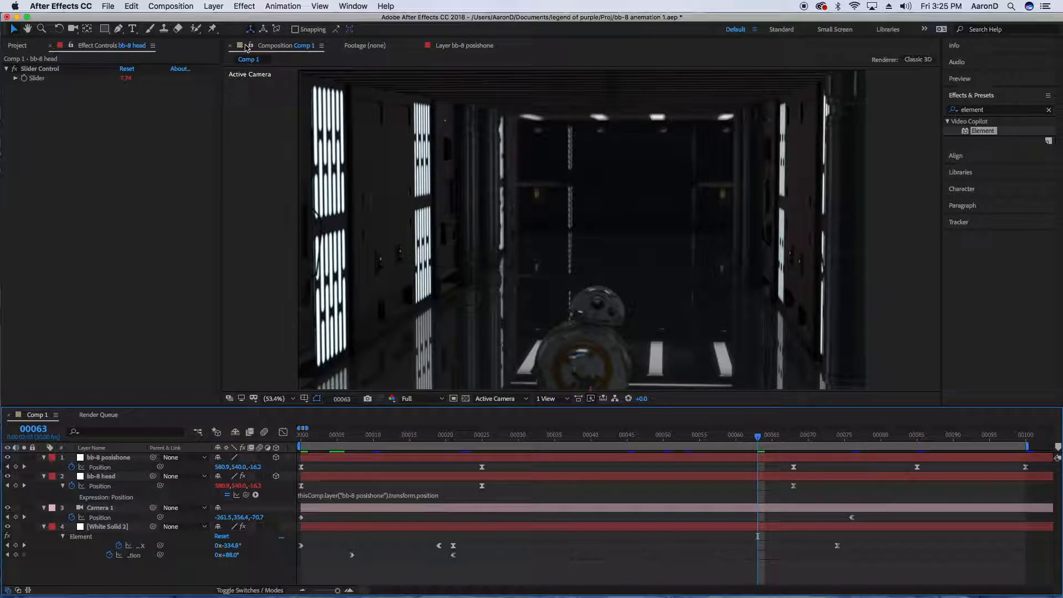
Examine BB-8 at frame 63 with the Comp 1 view maximized and return to the full workspace.
click(264, 49)
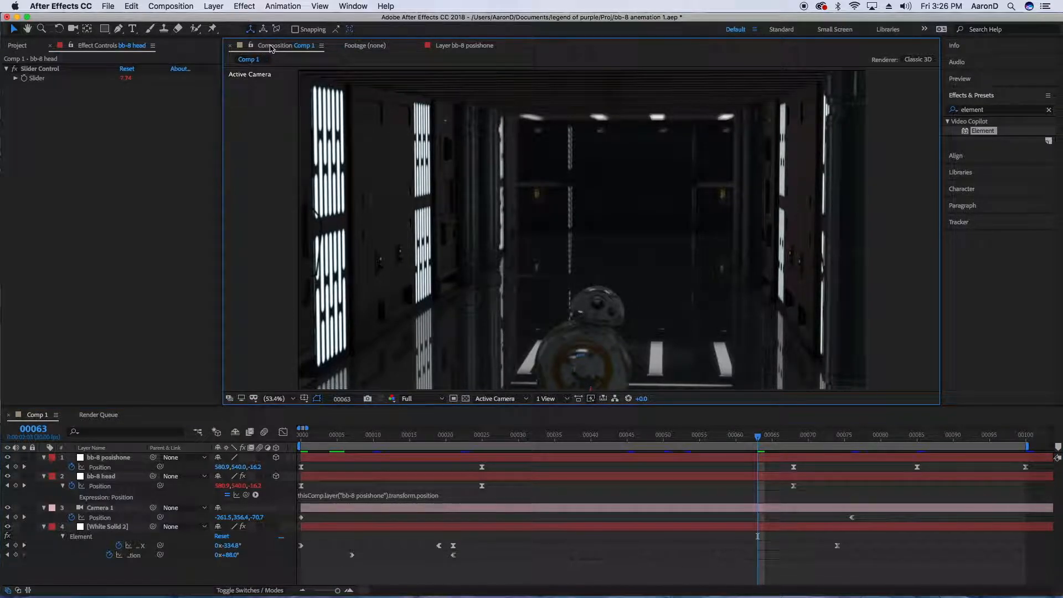
key(grave)
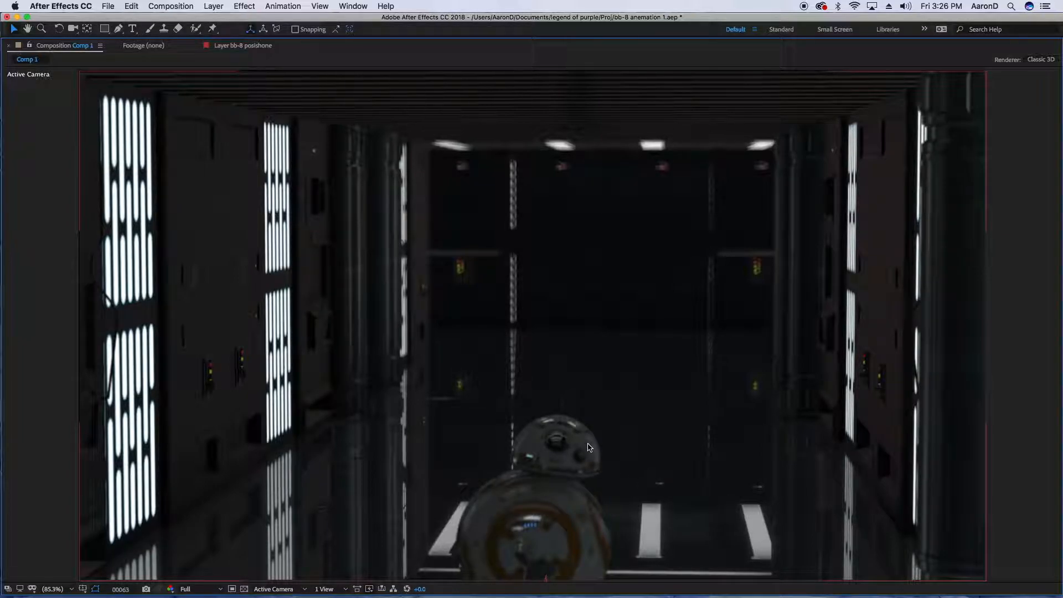
mouse_move(675, 593)
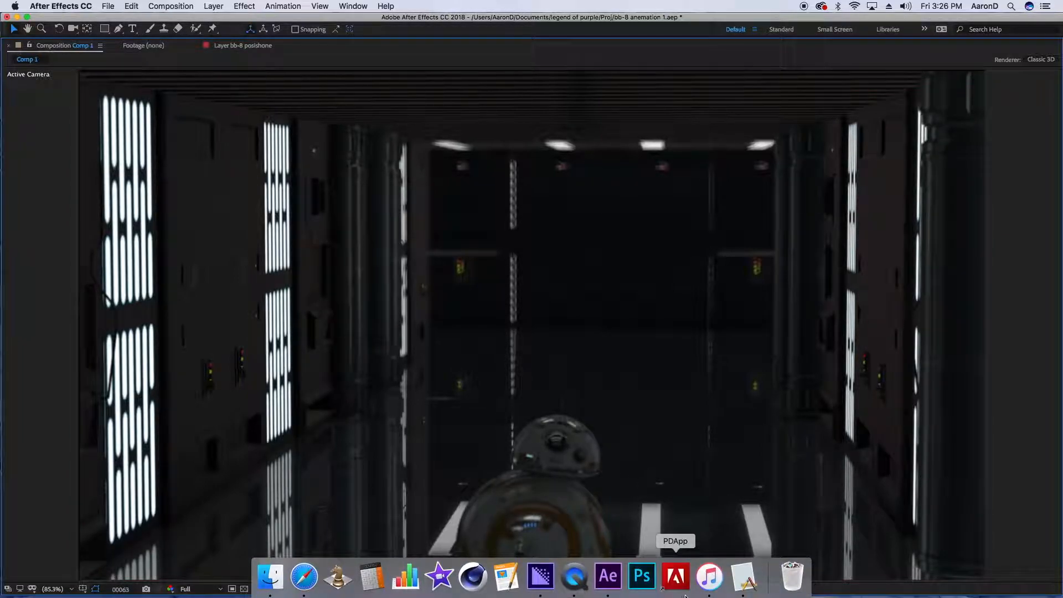
right_click(742, 585)
click(752, 538)
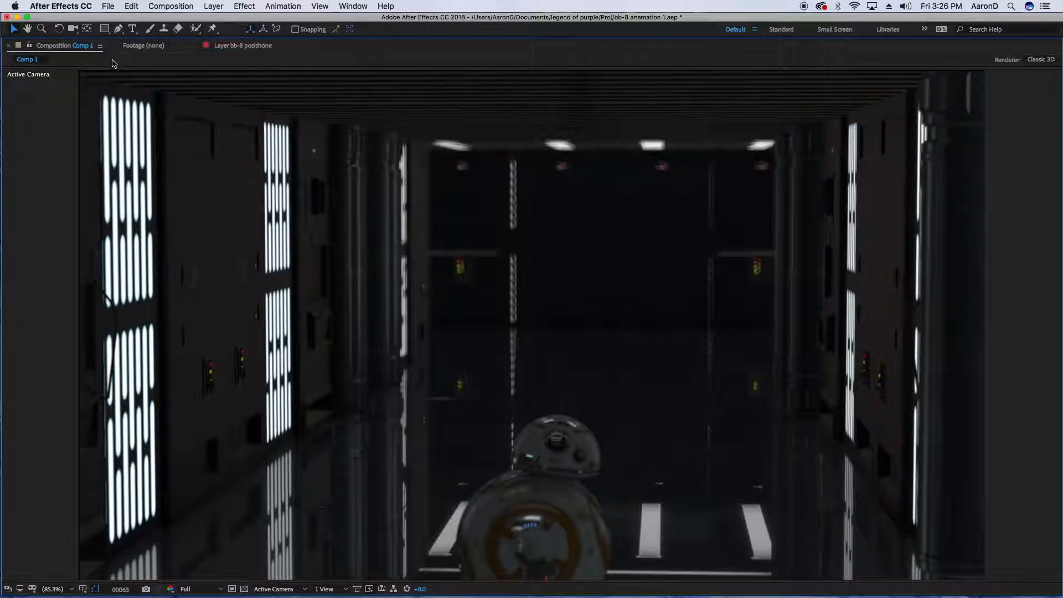
double_click(55, 50)
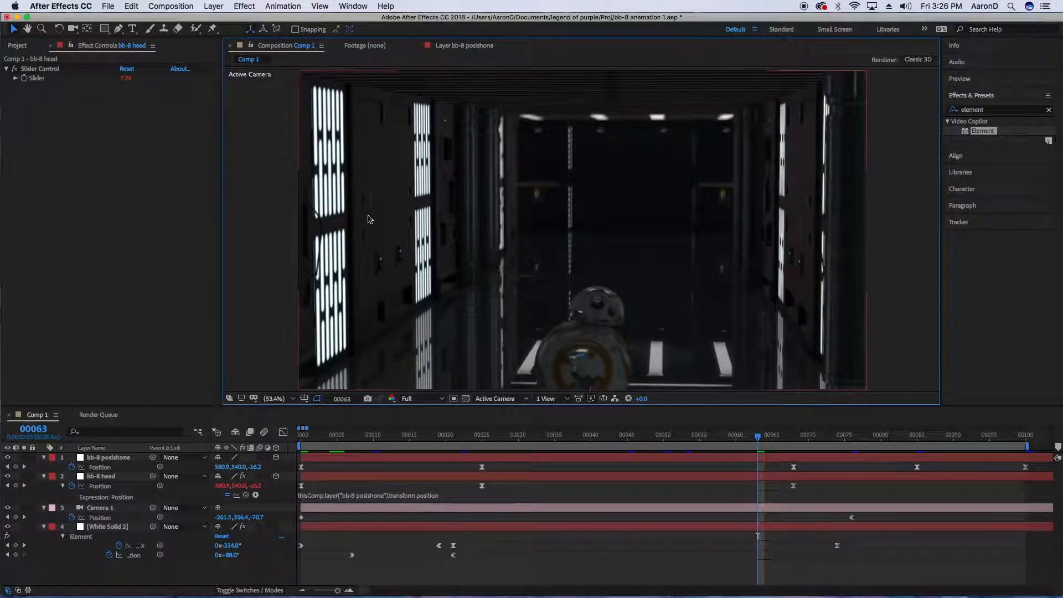
Check the composition at frame 33 and move the current time back to frame 0.
click(541, 435)
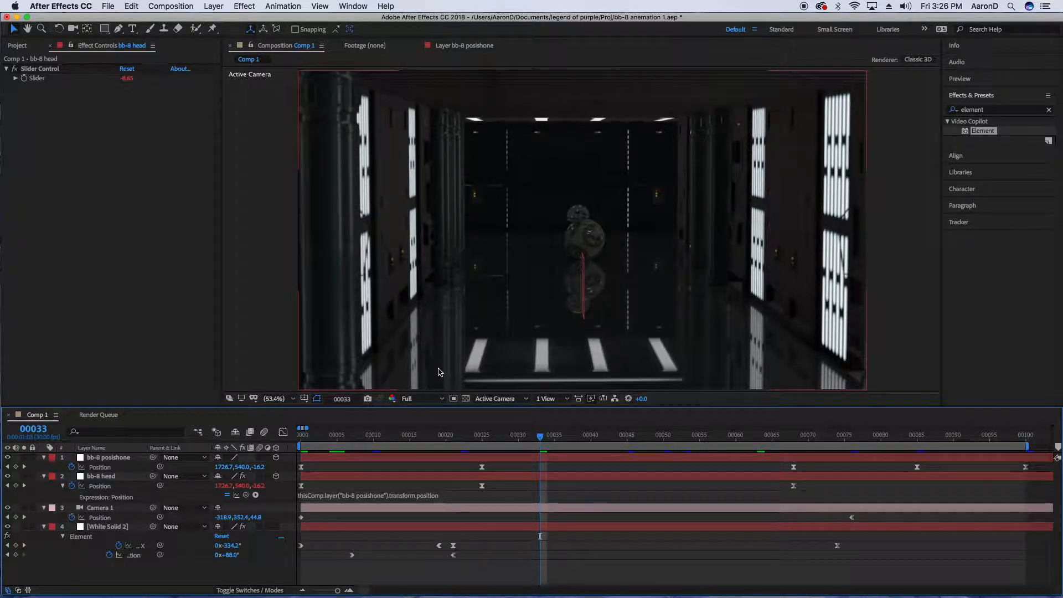
click(446, 435)
drag(432, 430, 226, 419)
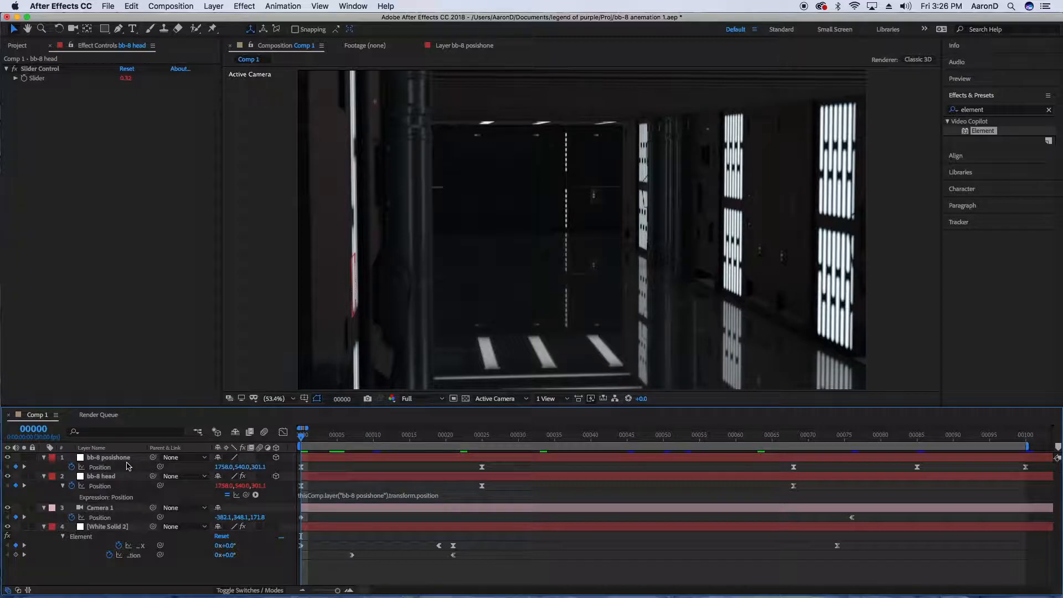
Open the Element Scene Setup for the White Solid 2 layer.
click(111, 528)
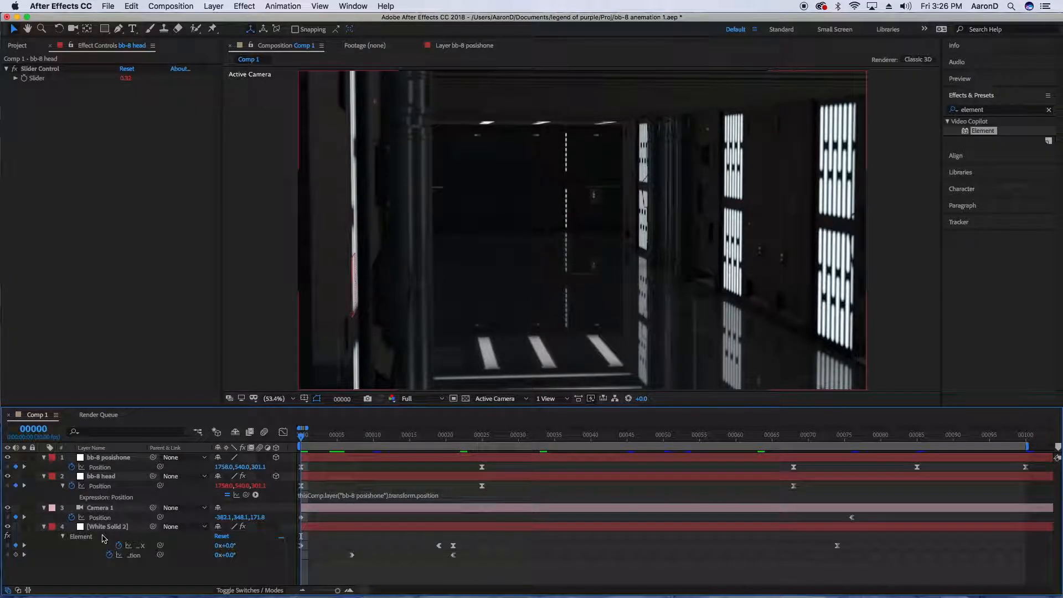
click(109, 528)
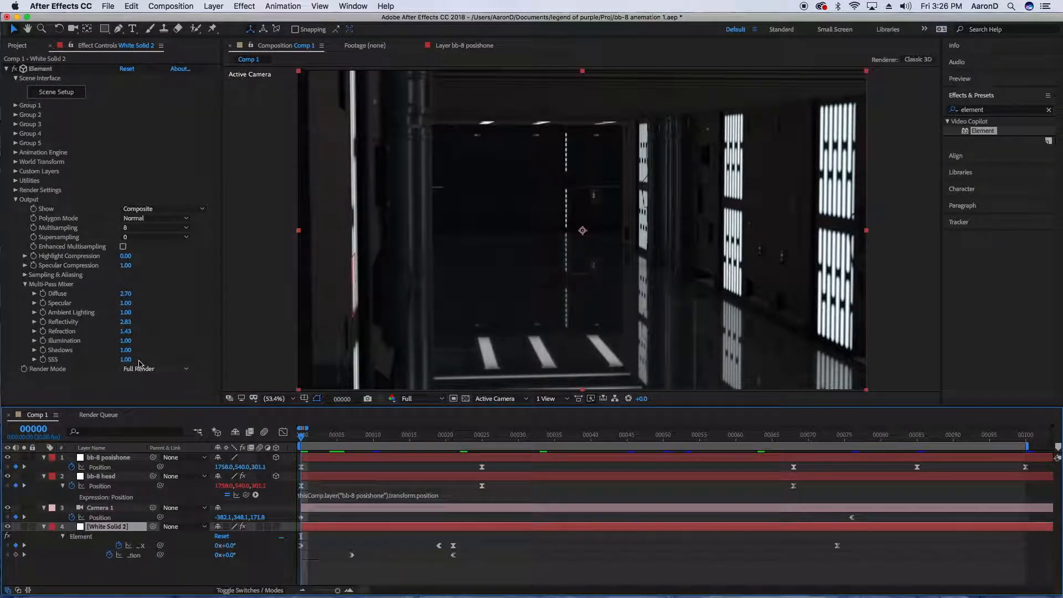
click(74, 93)
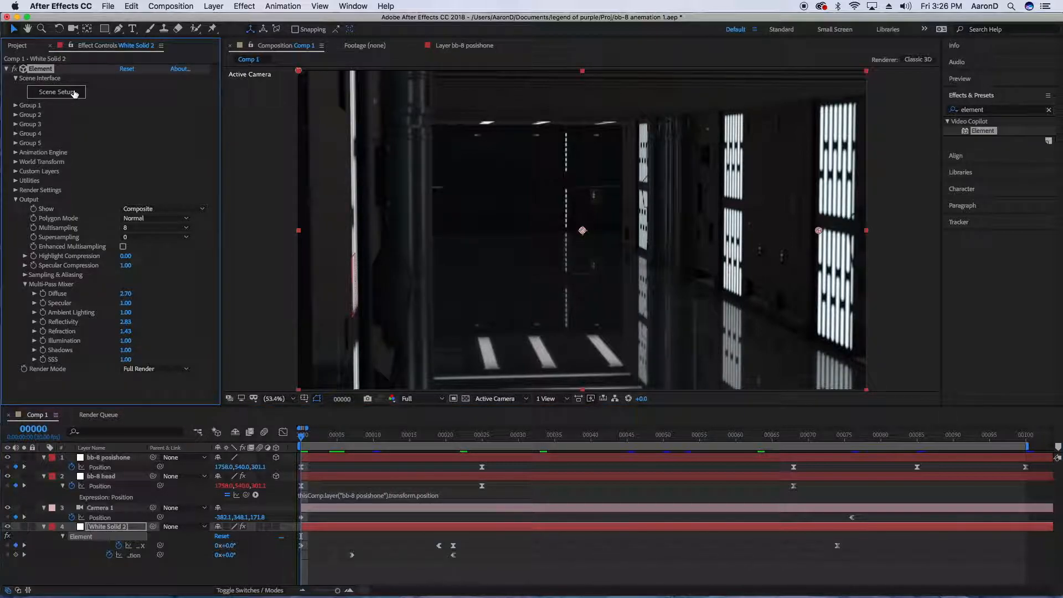
click(74, 92)
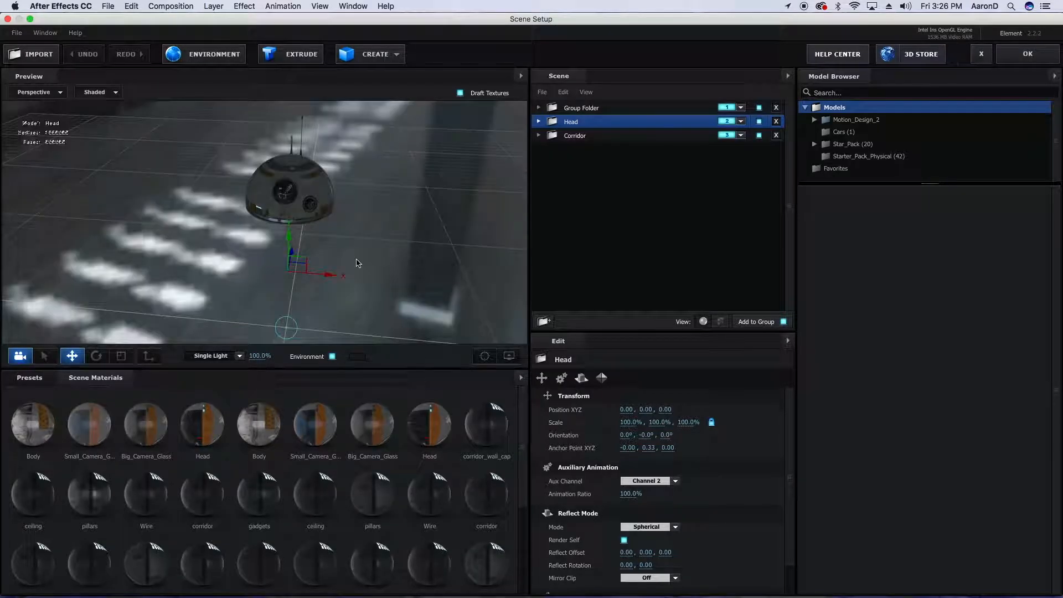
Examine the BB-8 body in Group Folder and the Head model up close in the scene preview.
drag(358, 263, 454, 210)
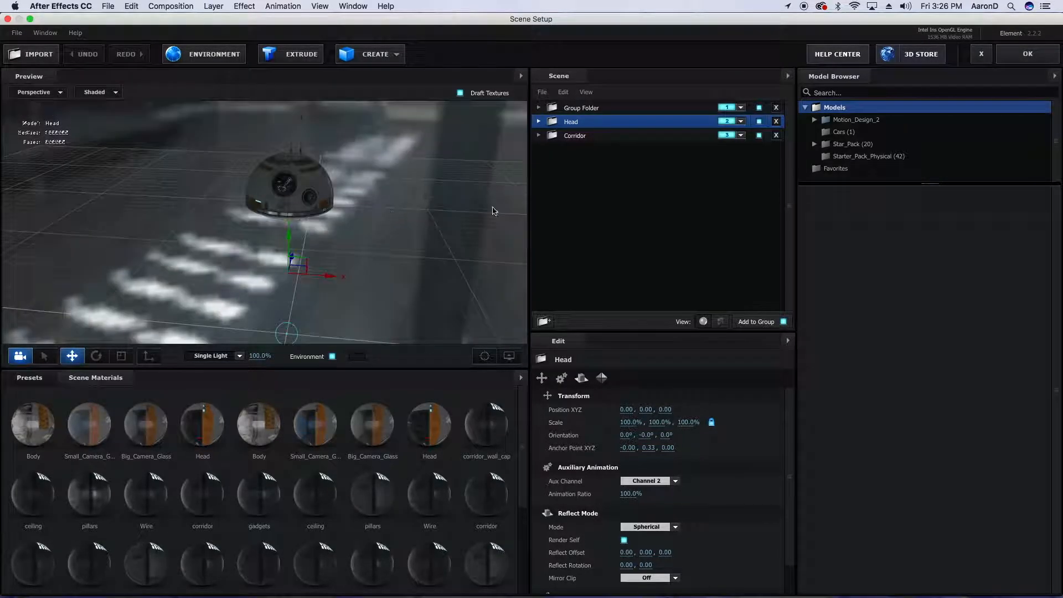
click(587, 136)
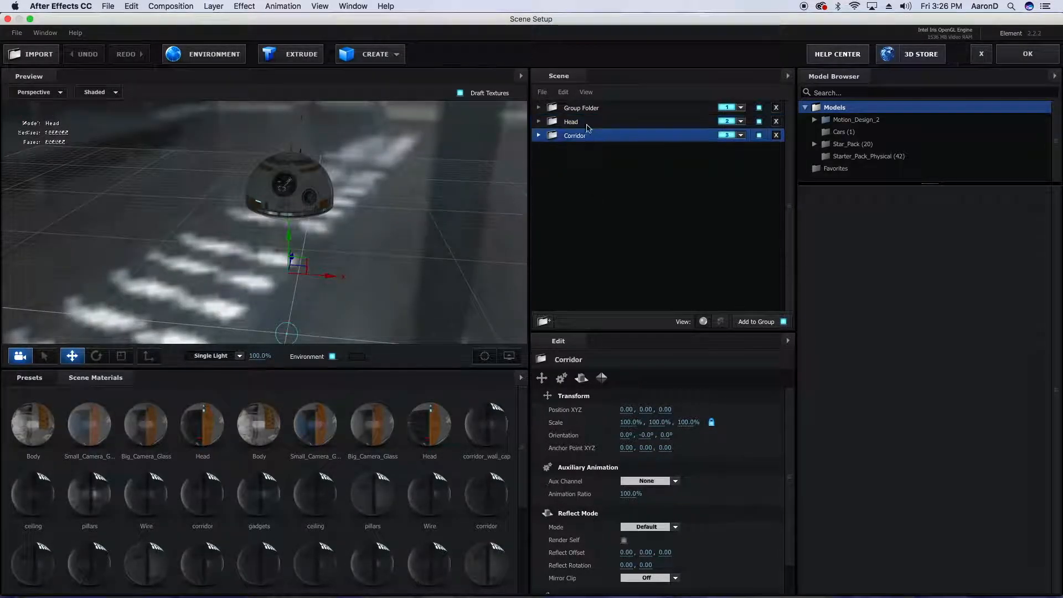
click(586, 107)
click(584, 121)
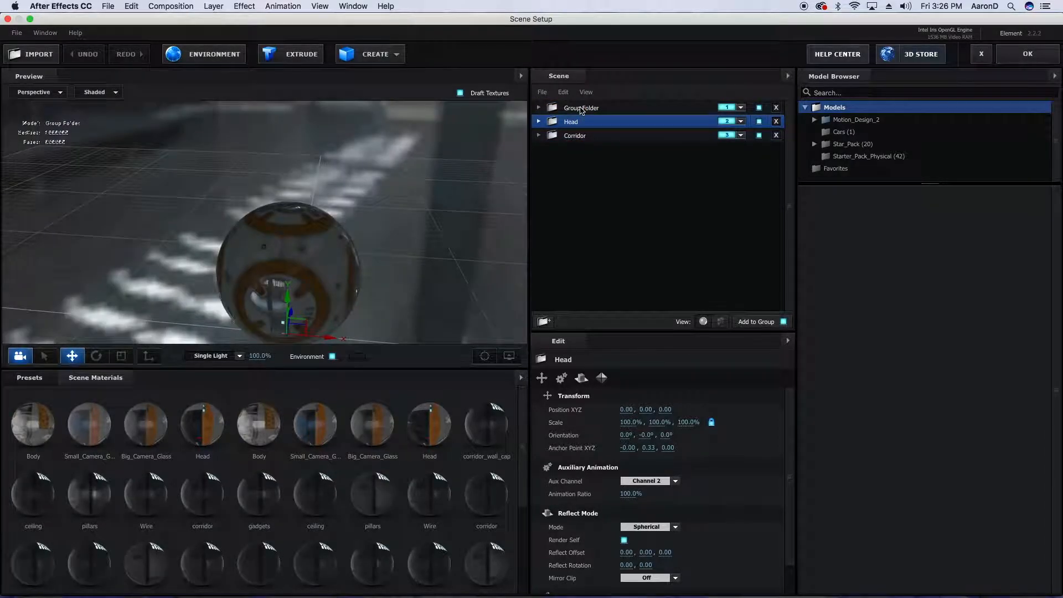
click(583, 108)
click(539, 108)
click(539, 108)
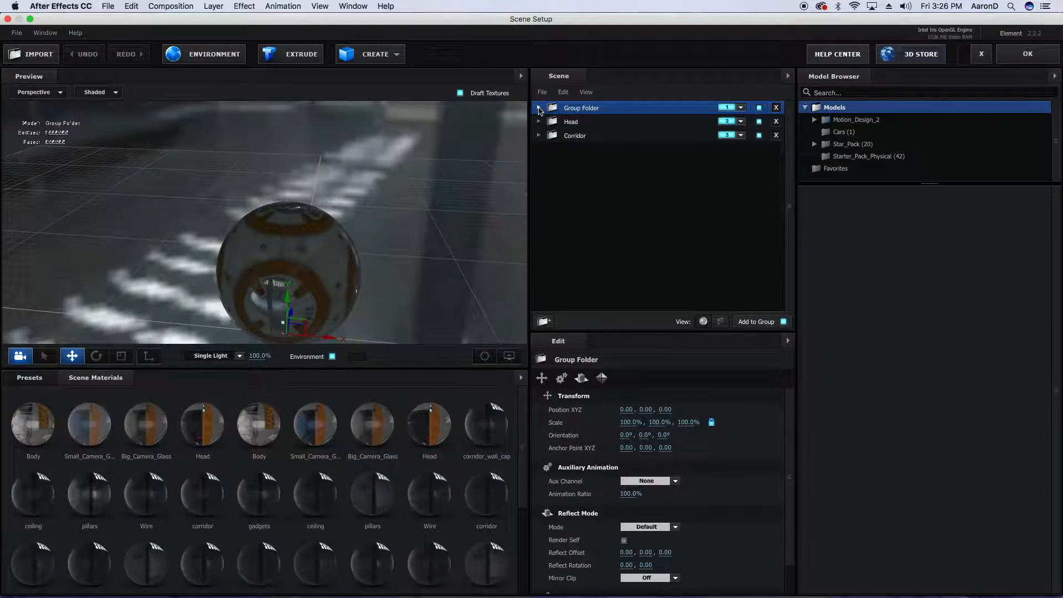
click(642, 123)
click(642, 109)
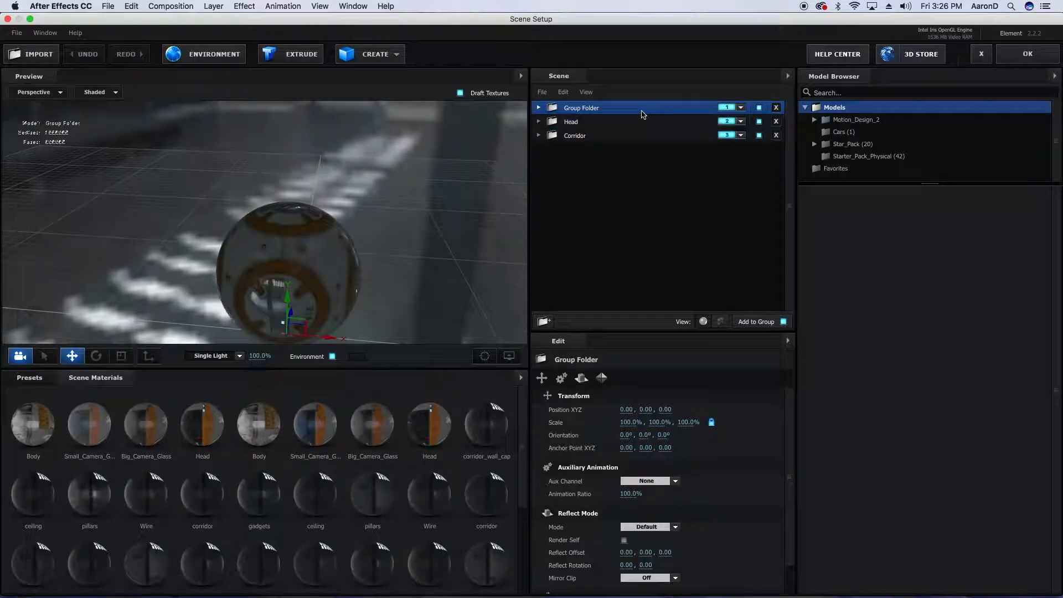
click(649, 123)
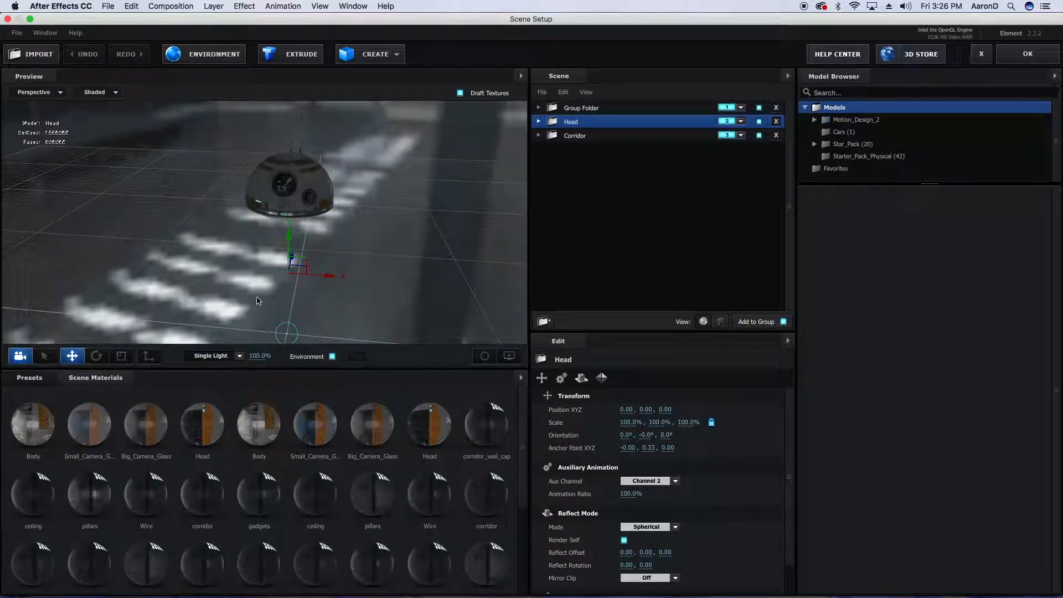
scroll(263, 299, up, 3)
drag(353, 246, 401, 297)
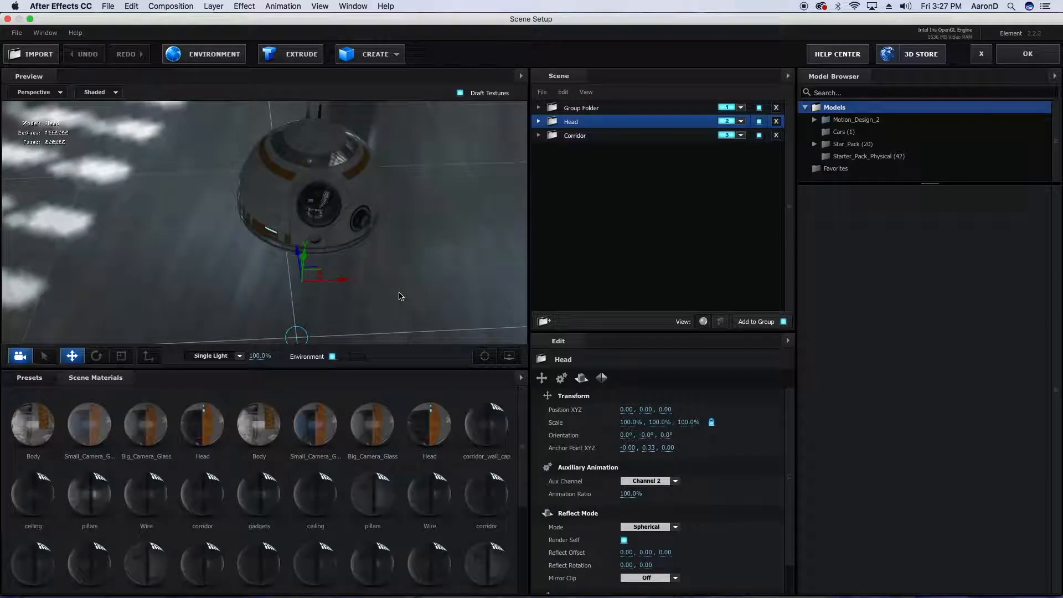
Show the Corridor group, reset the preview view to frame it, and hide the preview grid.
click(562, 135)
scroll(428, 227, up, 3)
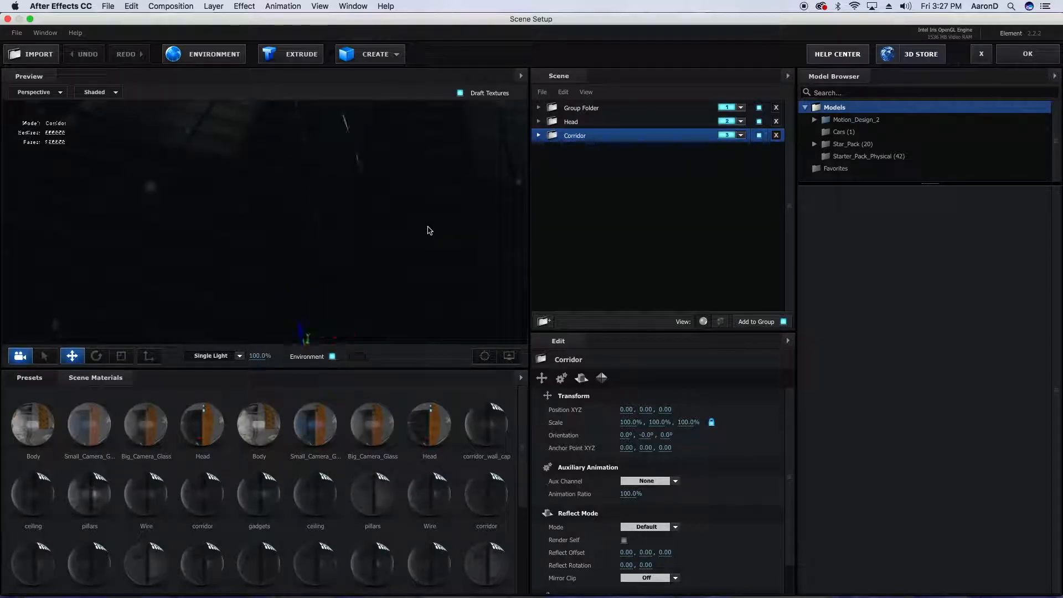
scroll(428, 230, up, 3)
drag(425, 234, 307, 214)
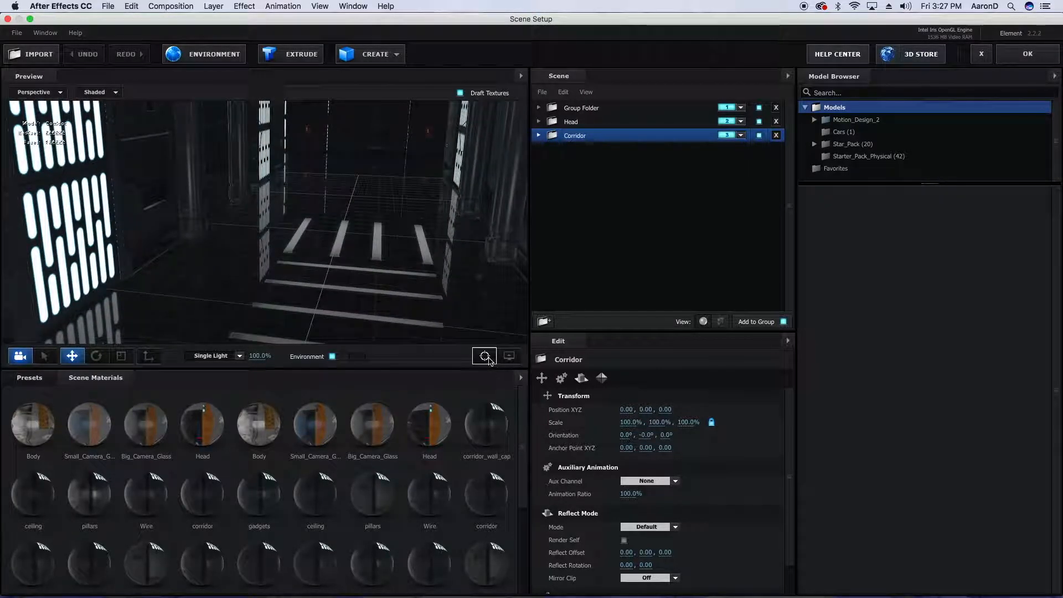
click(485, 356)
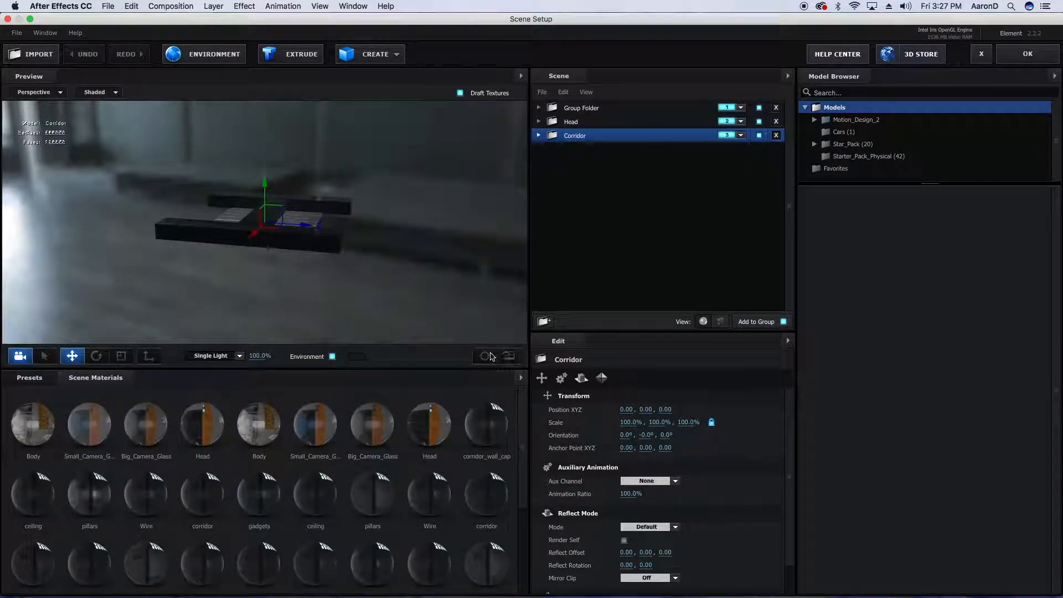
click(509, 355)
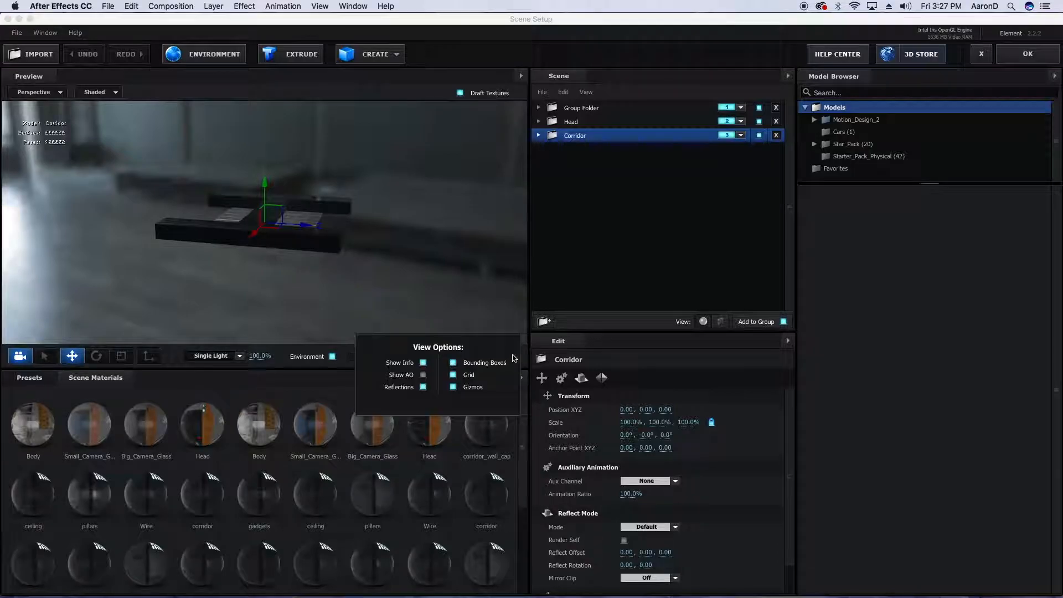
click(457, 375)
scroll(321, 252, up, 3)
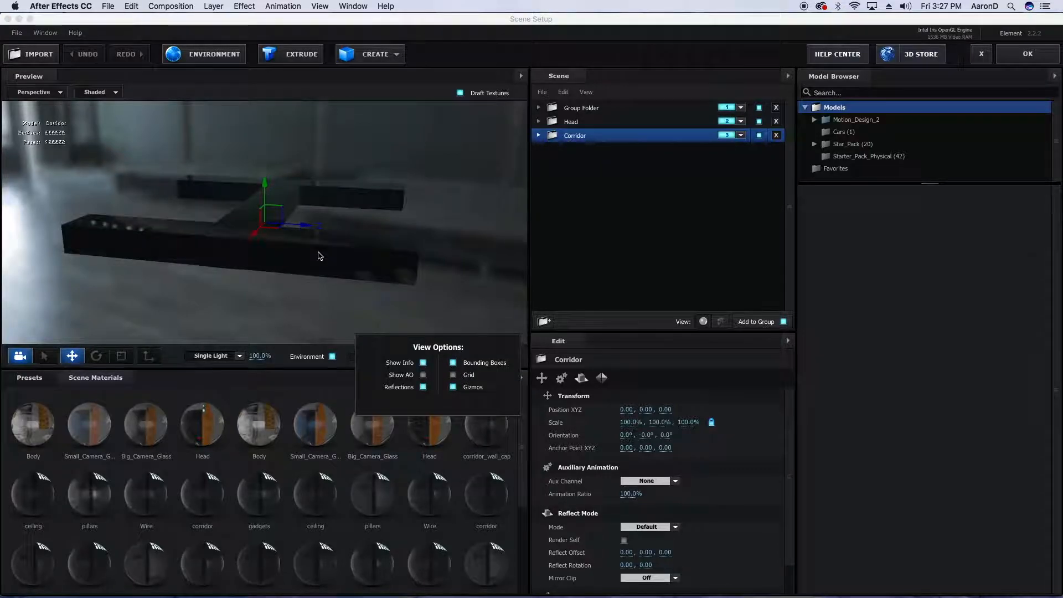
scroll(320, 255, up, 3)
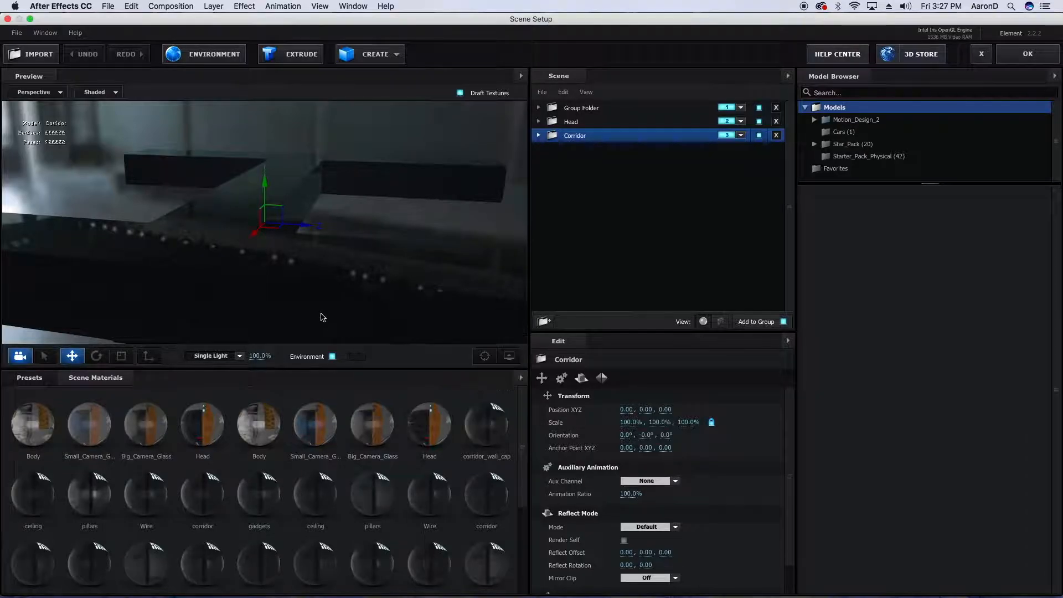
Turn off the environment background in the preview and view the corridor model from inside.
click(332, 356)
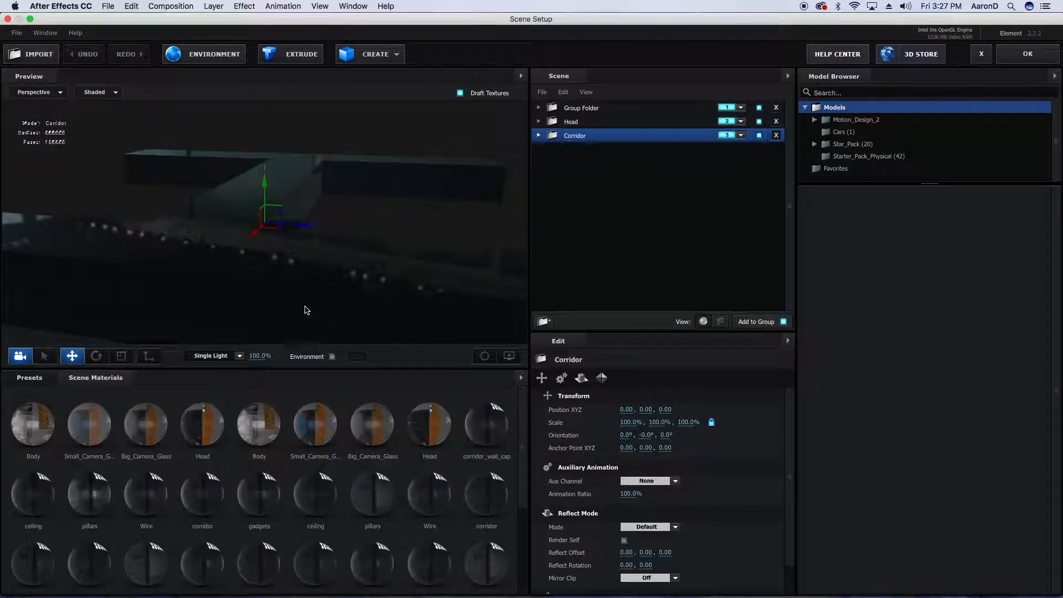
scroll(300, 310, up, 2)
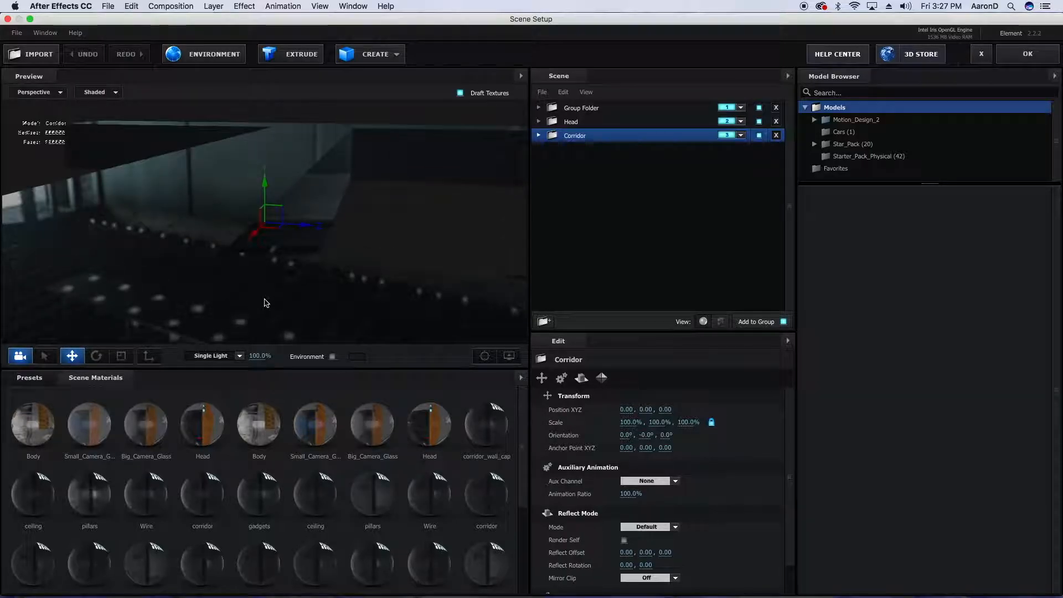
scroll(282, 294, up, 3)
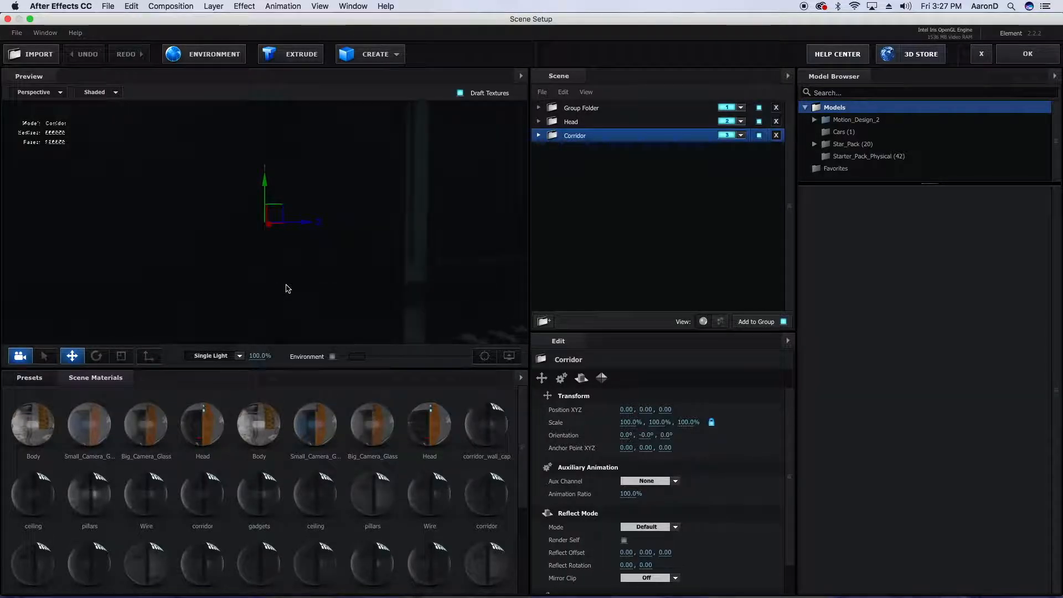
scroll(288, 288, up, 3)
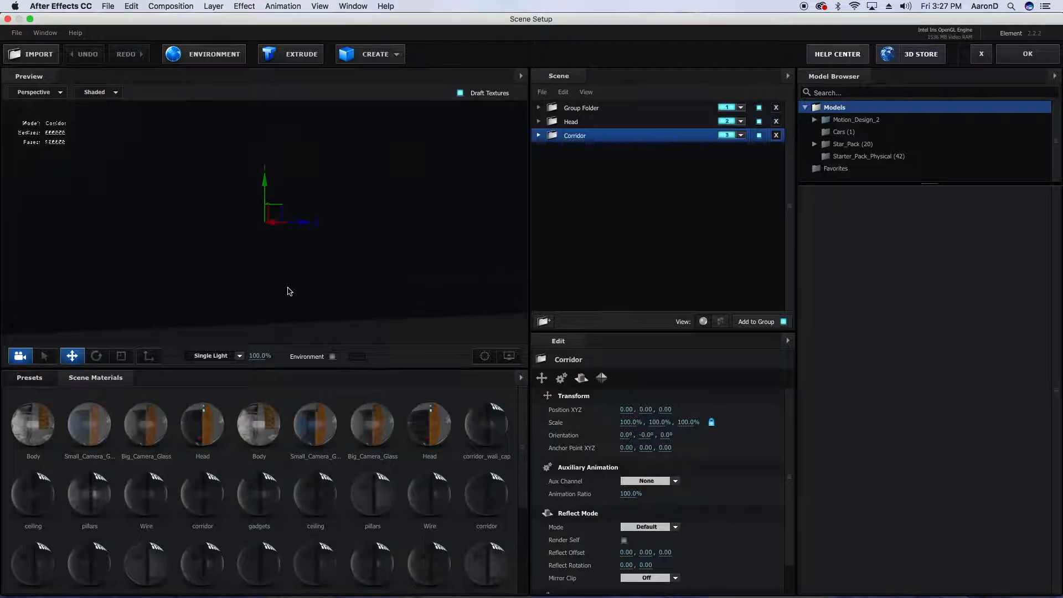
drag(292, 277, 283, 276)
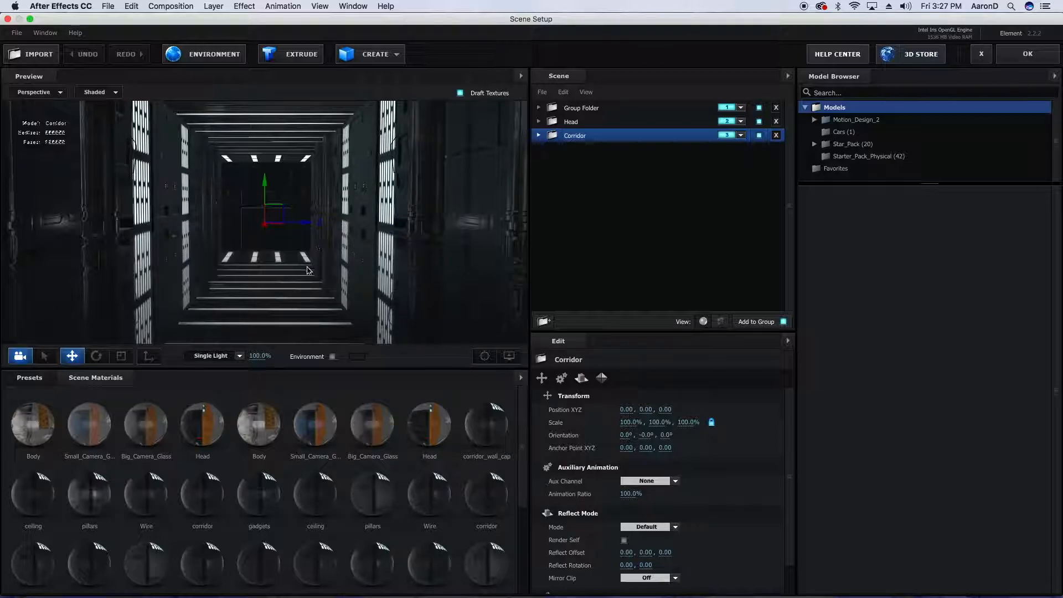
drag(284, 263, 287, 198)
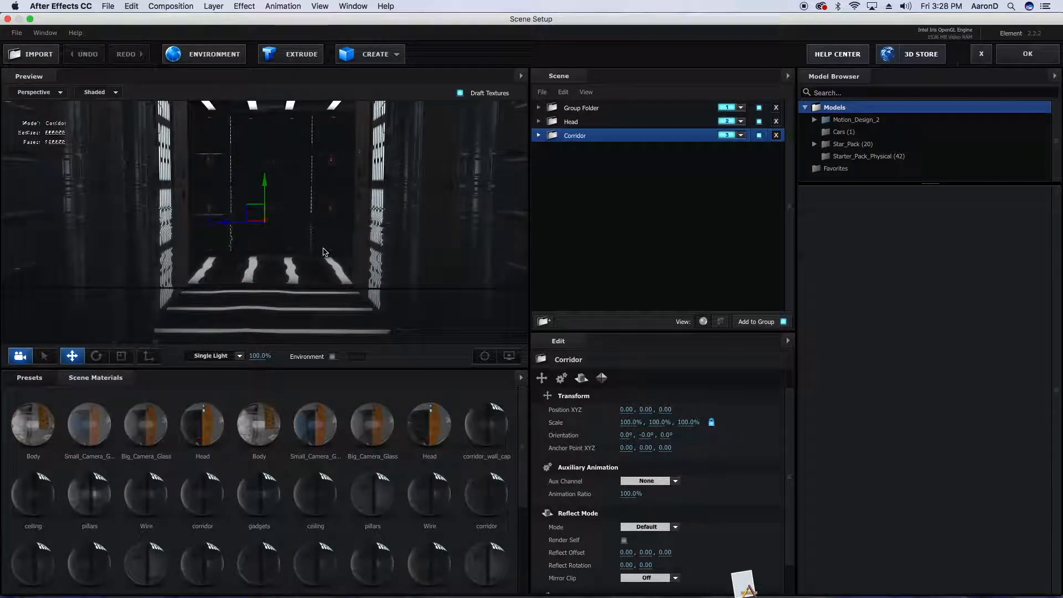
Look around the corridor interior in the scene preview, from the floor up to the ceiling lights.
drag(324, 246, 320, 268)
drag(333, 429, 334, 459)
drag(353, 127, 348, 304)
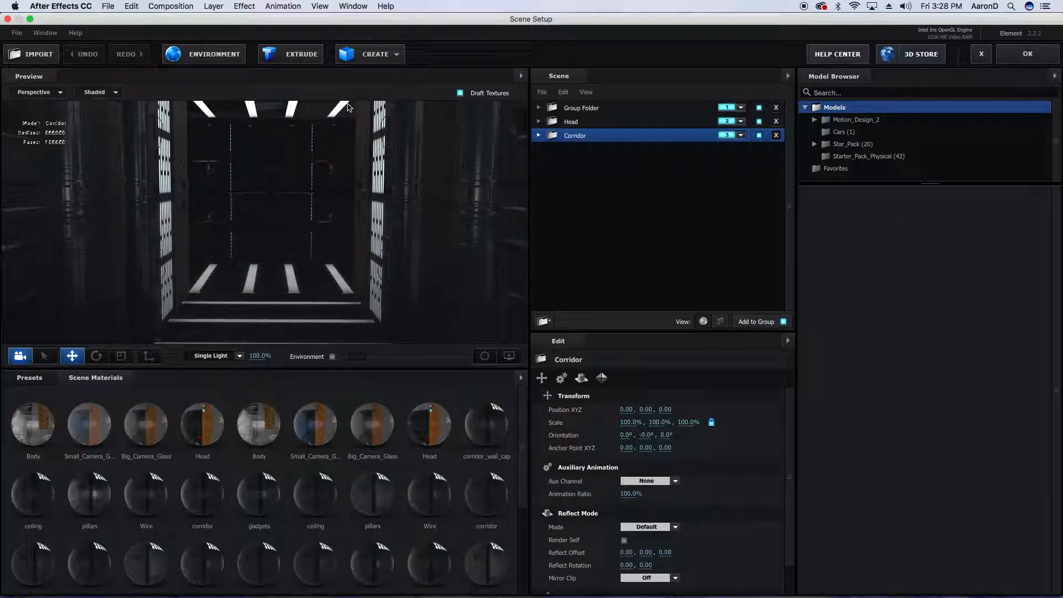
mouse_move(344, 146)
mouse_down()
mouse_move(350, 130)
mouse_move(353, 153)
mouse_move(354, 132)
mouse_up()
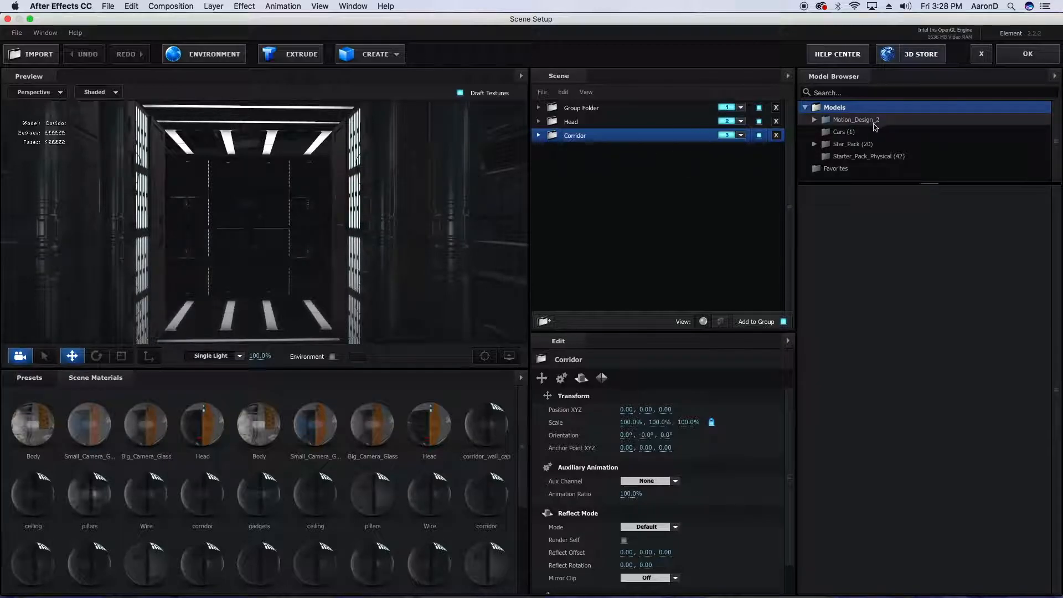
Add the BB-Unit model from the Star_Pack folder to the Corridor group.
click(870, 145)
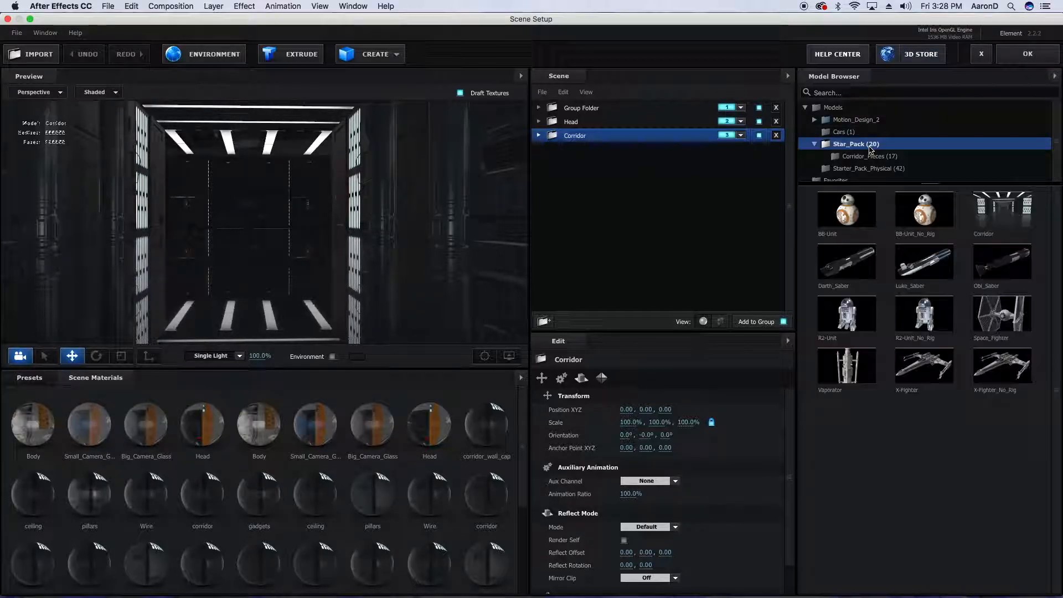
click(857, 218)
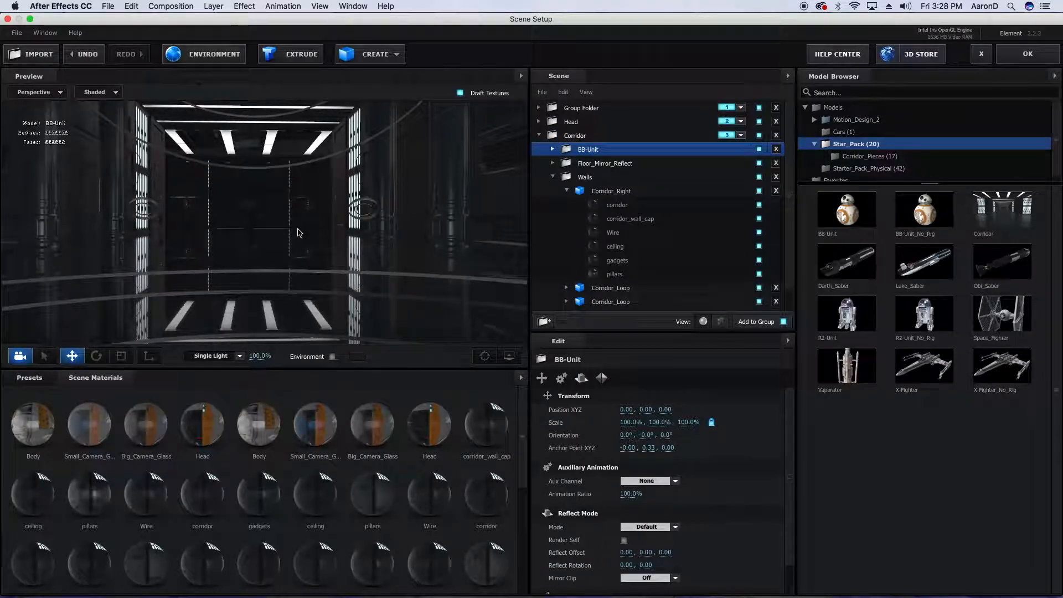
scroll(298, 229, down, 3)
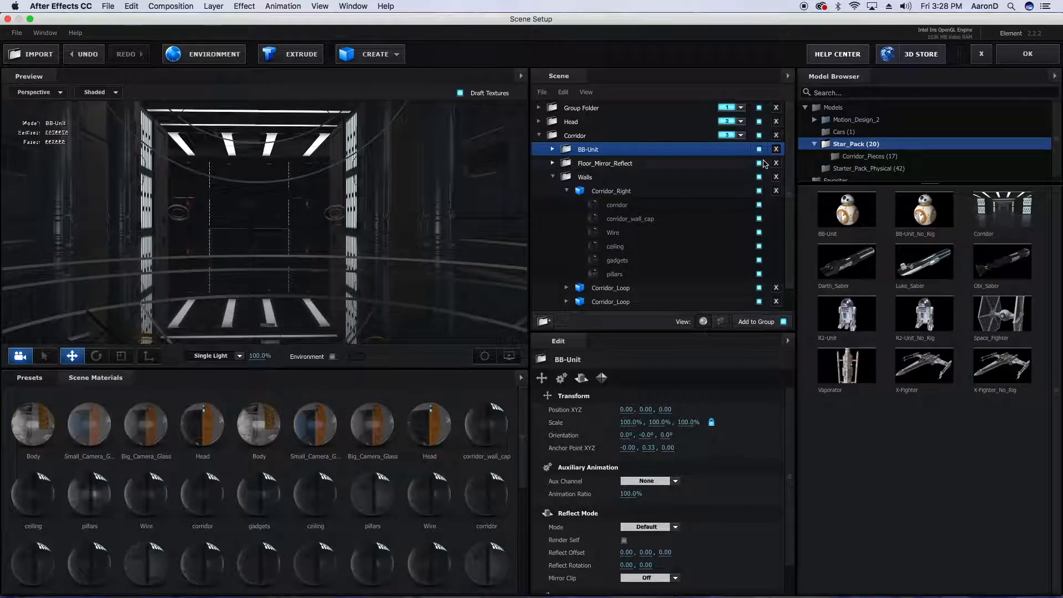
Hide Floor_Mirror_Reflect, Walls, Corridor_Right with all its materials, and the two Corridor_Loop models in the Corridor group.
click(759, 163)
click(760, 177)
click(762, 191)
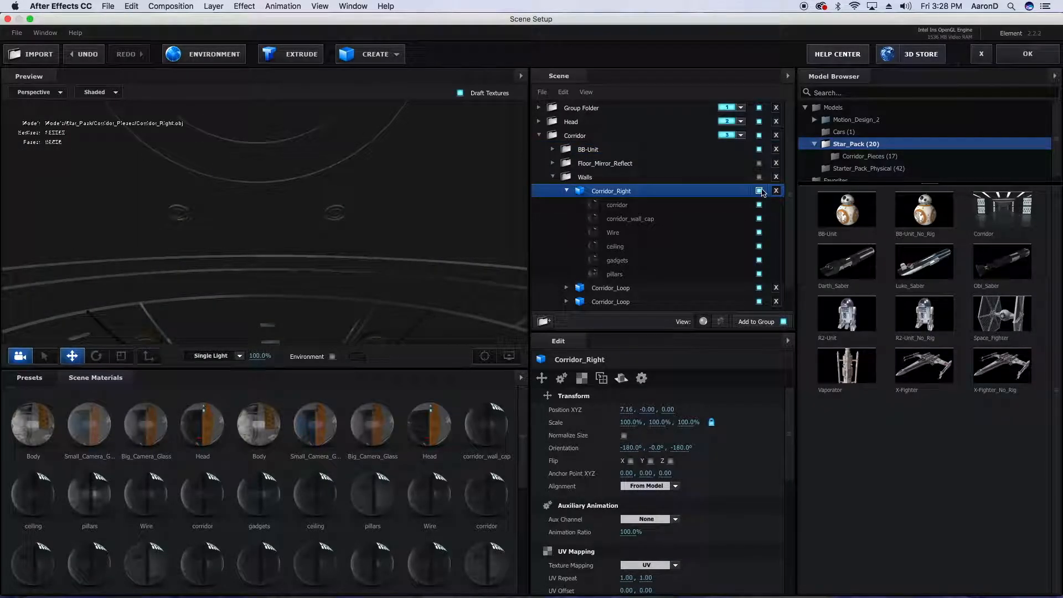
click(760, 208)
click(759, 218)
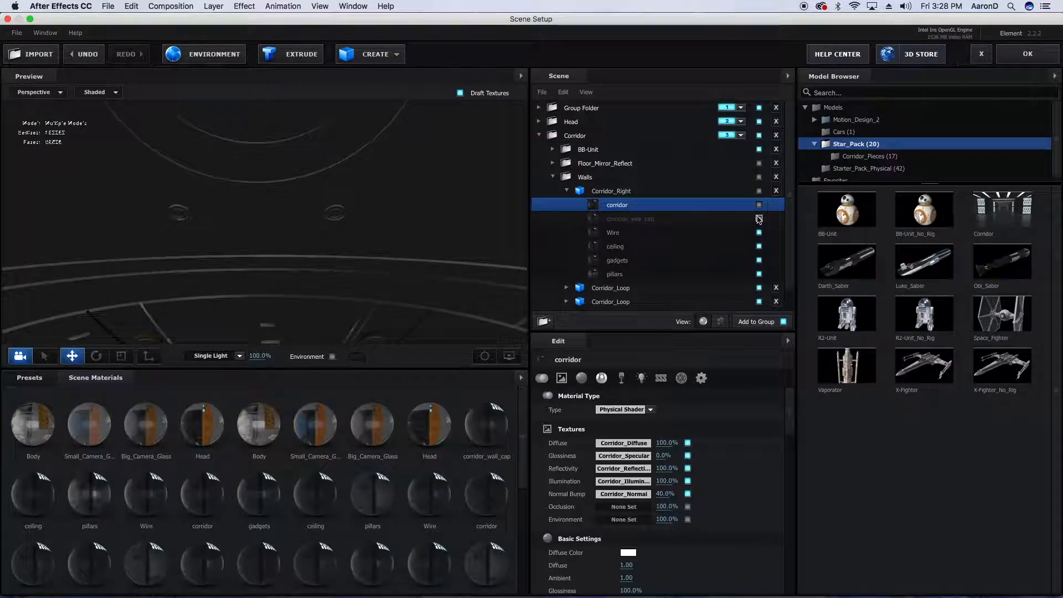
click(759, 233)
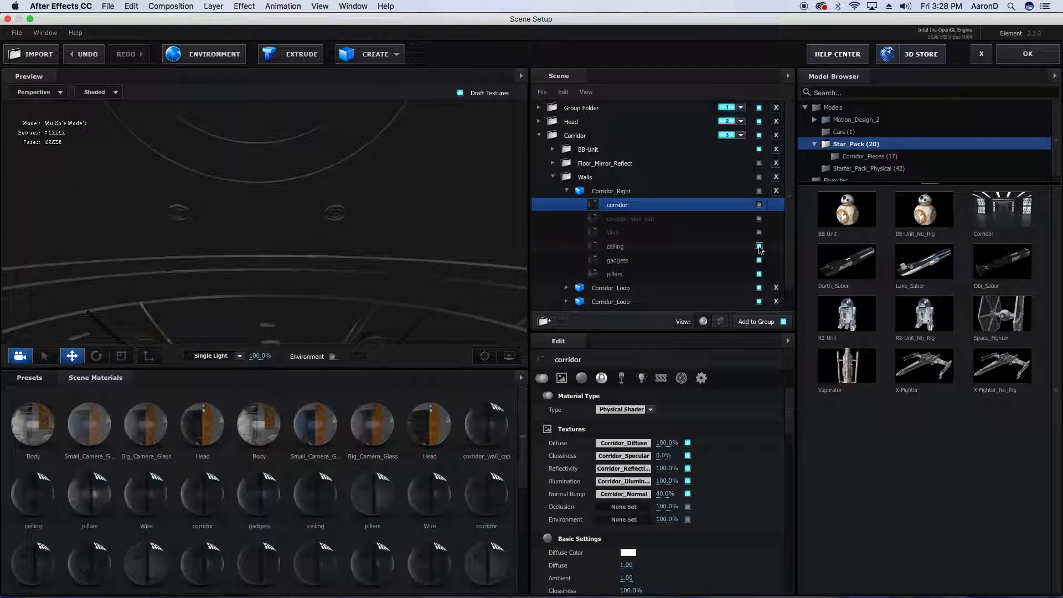
click(759, 260)
click(758, 281)
click(759, 274)
click(760, 289)
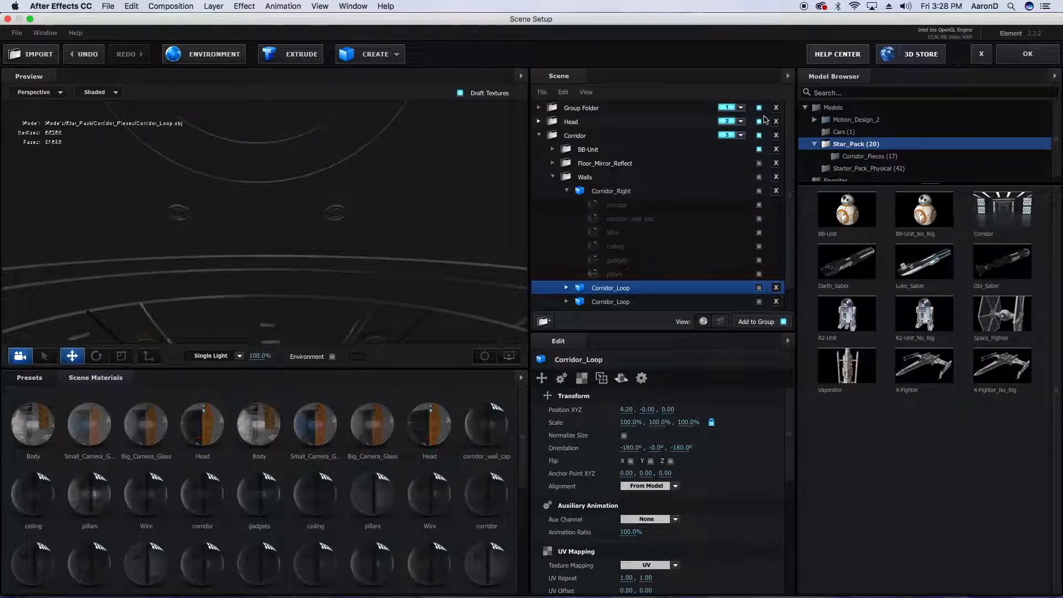
Hide the Group Folder and Head groups, keeping the Corridor group and its BB-Unit model shown.
click(759, 149)
click(764, 133)
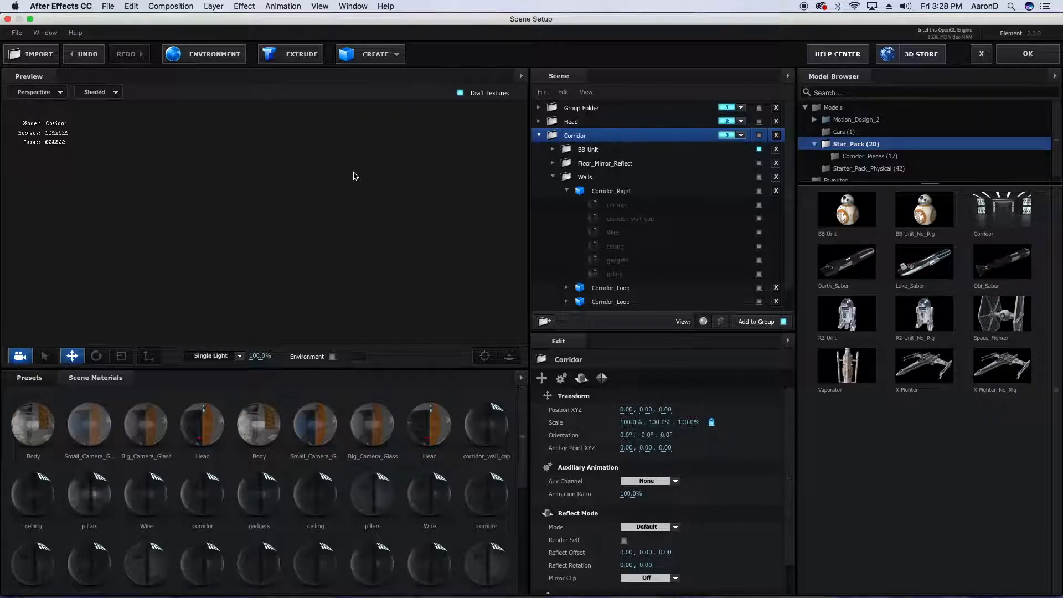
click(759, 135)
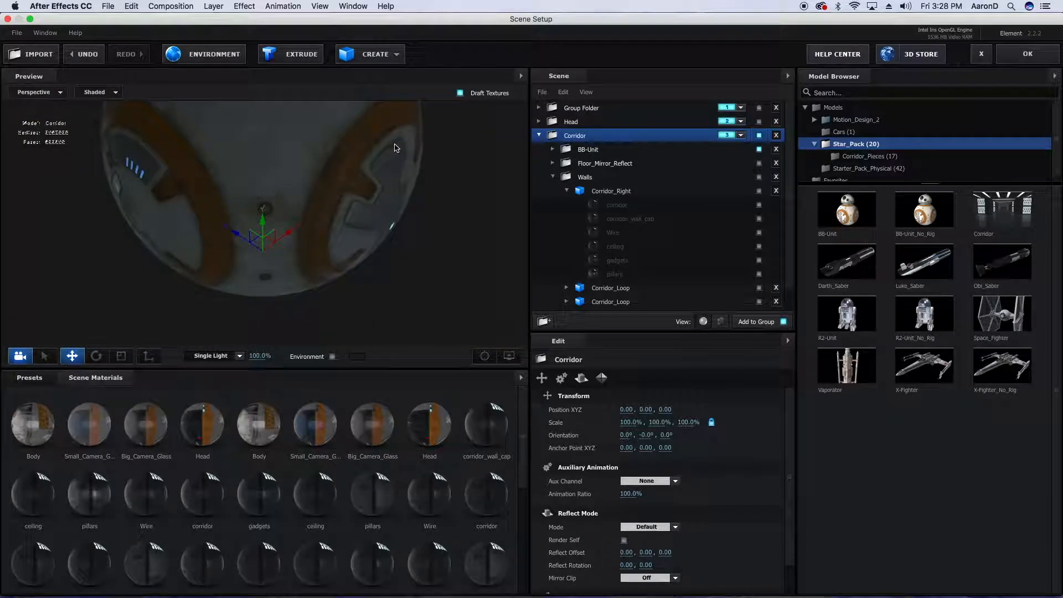
Examine the BB-Unit model from several angles and distances in the scene preview.
drag(384, 156, 390, 125)
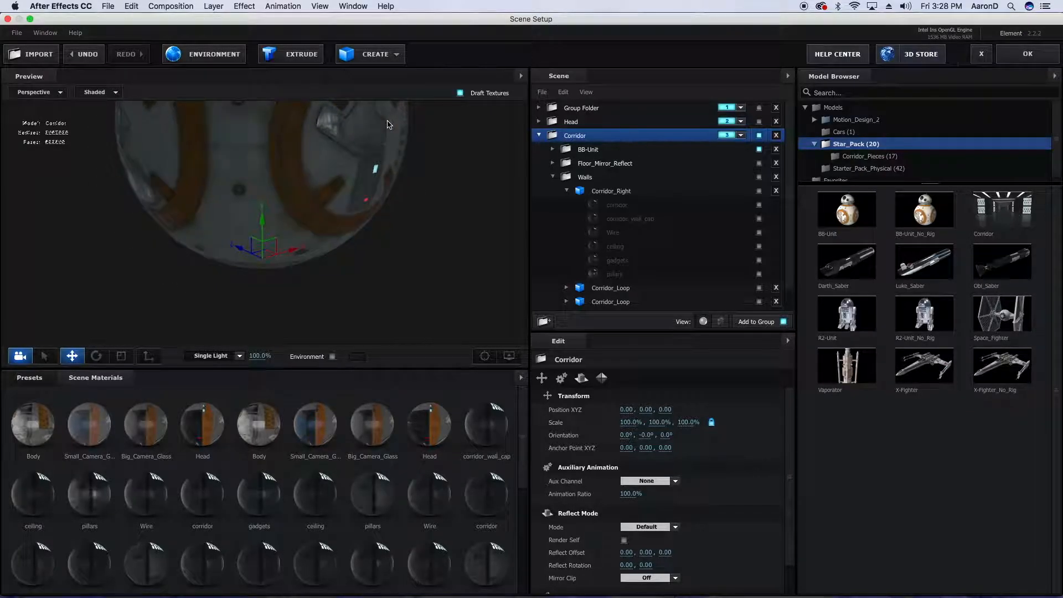
scroll(389, 125, down, 3)
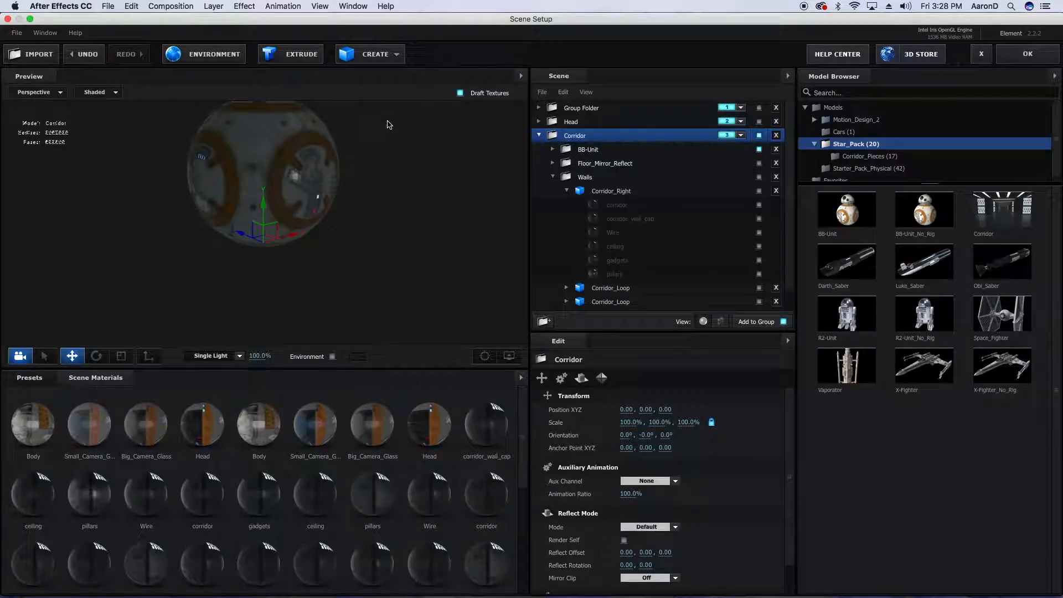
scroll(390, 124, down, 3)
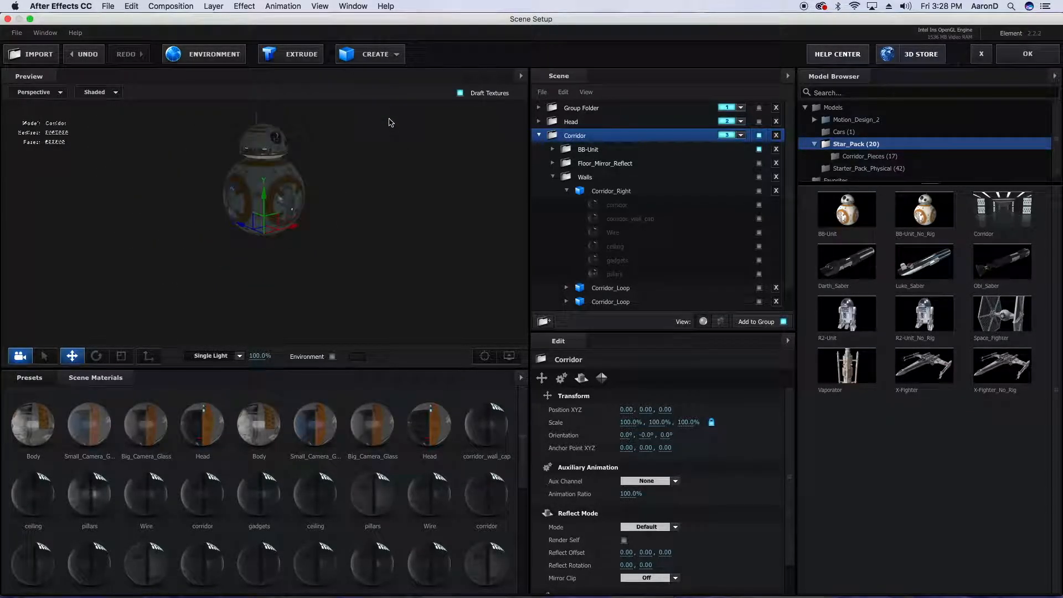
drag(385, 125, 365, 128)
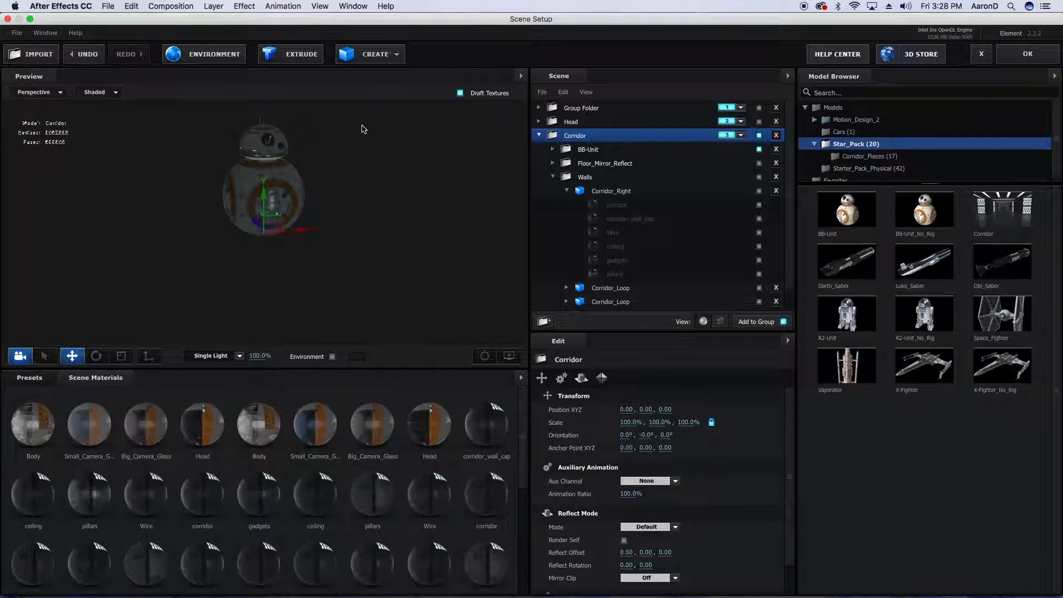
scroll(339, 166, up, 3)
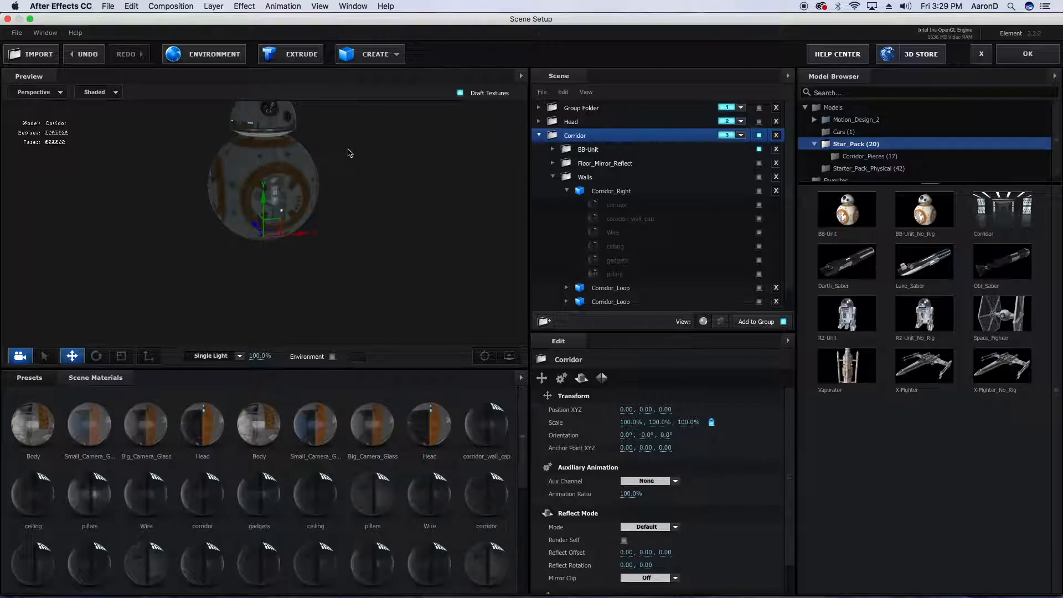
scroll(349, 153, up, 1)
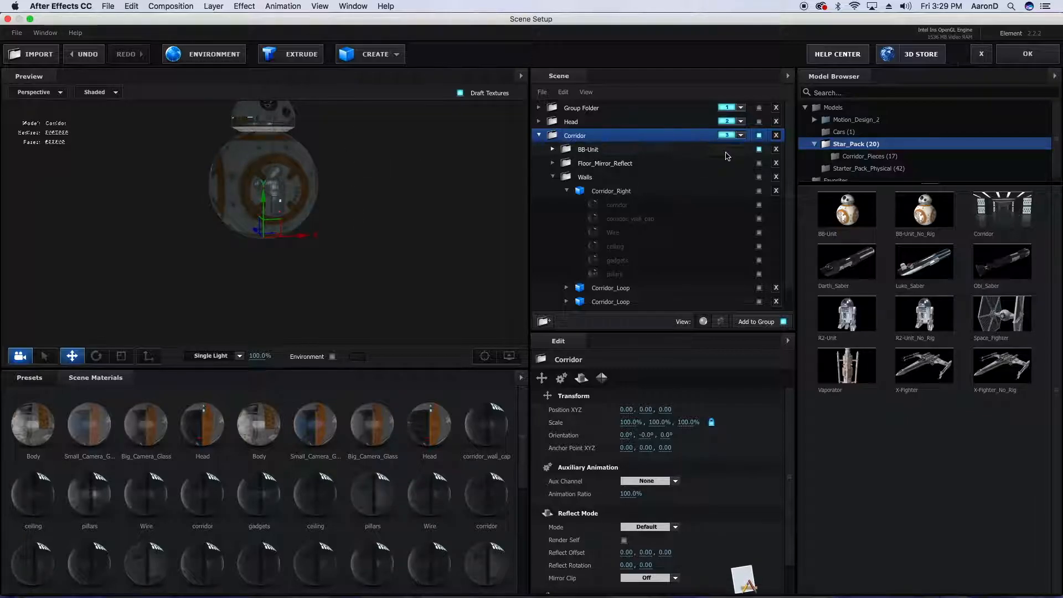
Undo a trial deletion of the BB-Unit model and close Scene Setup without applying the changes.
click(777, 149)
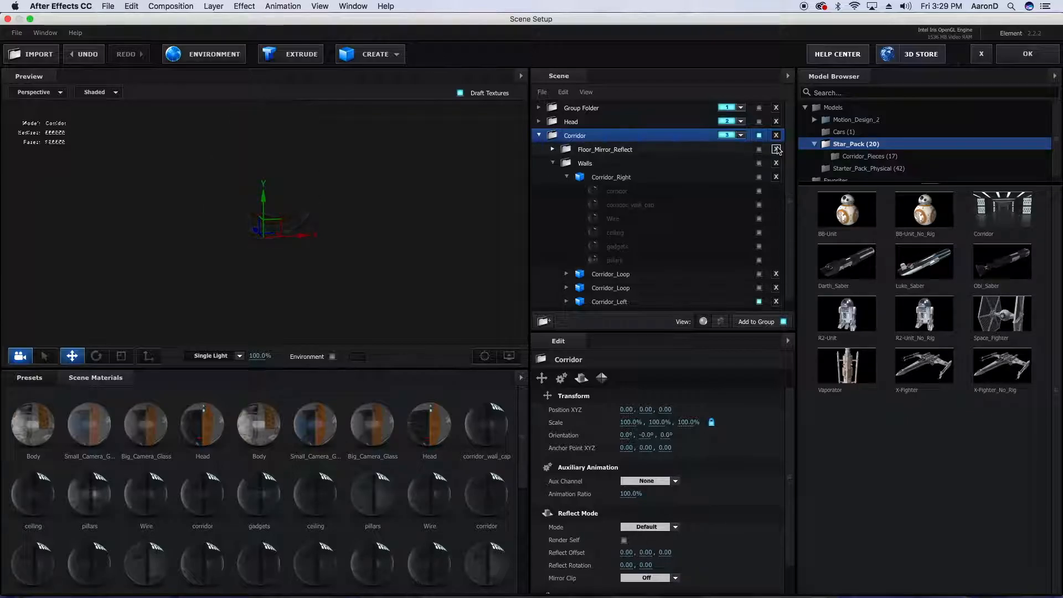
click(84, 58)
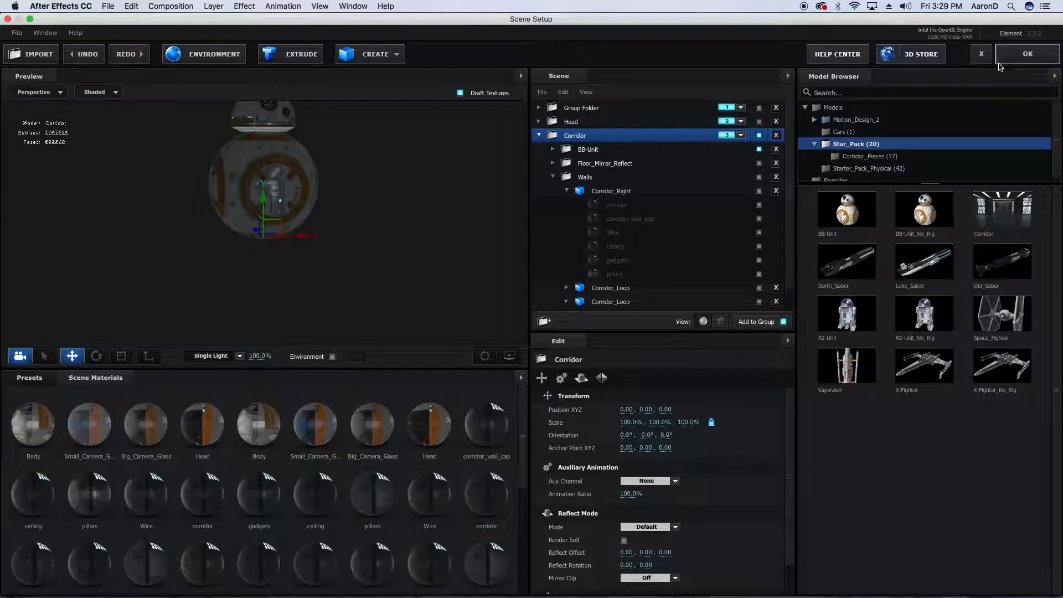
click(982, 53)
click(464, 193)
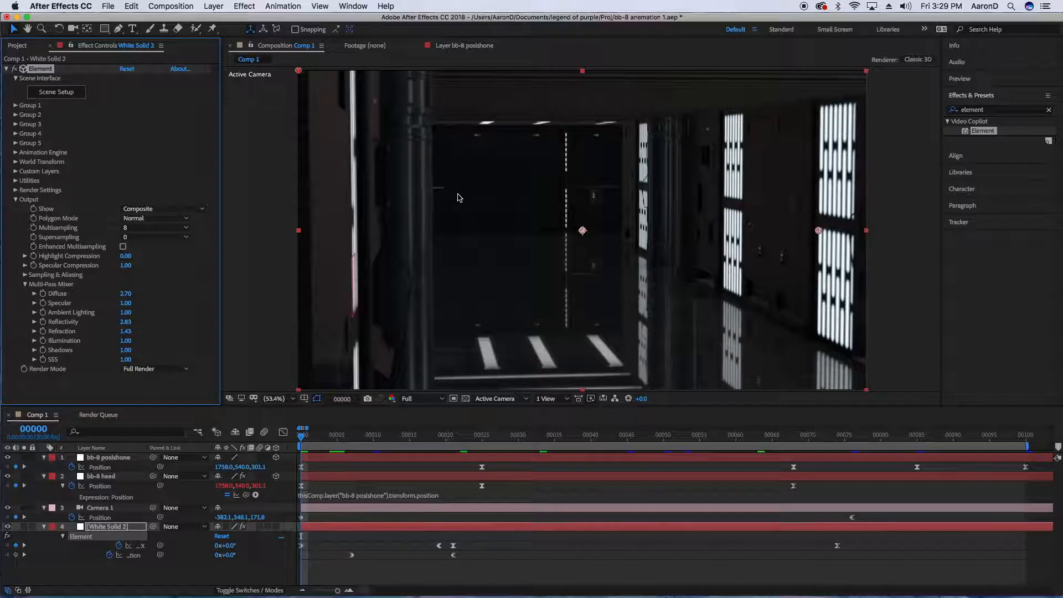
Play back the corridor animation in Comp 1 from frame 1 and stop it at frame 74.
mouse_move(307, 437)
mouse_down()
mouse_move(370, 458)
mouse_move(540, 438)
mouse_move(874, 435)
mouse_move(871, 397)
mouse_move(987, 438)
mouse_move(1024, 438)
mouse_move(911, 439)
mouse_move(997, 406)
mouse_move(822, 437)
mouse_move(310, 442)
mouse_move(313, 450)
mouse_up()
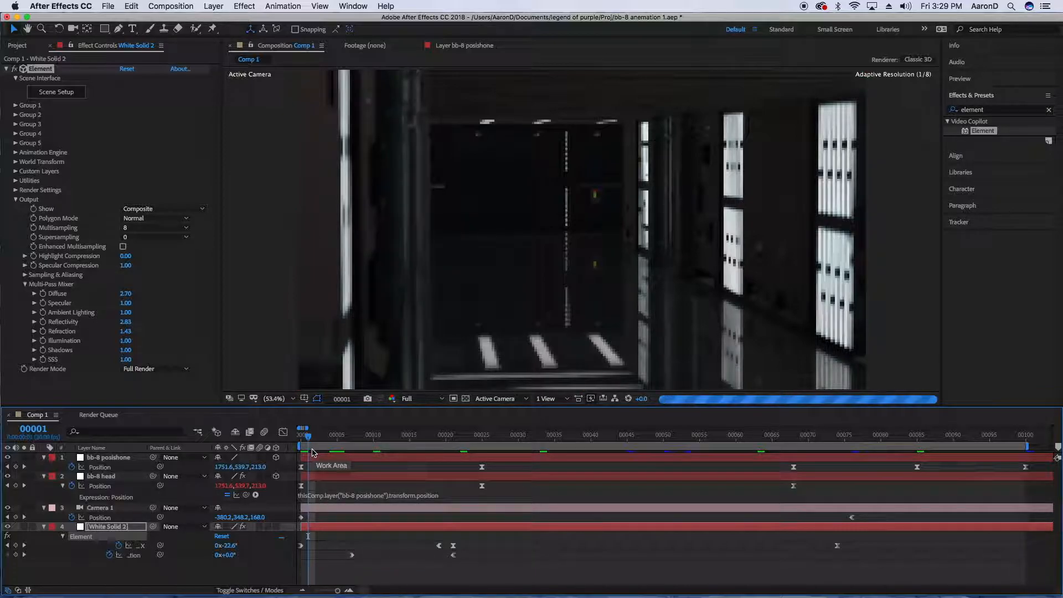
key(space)
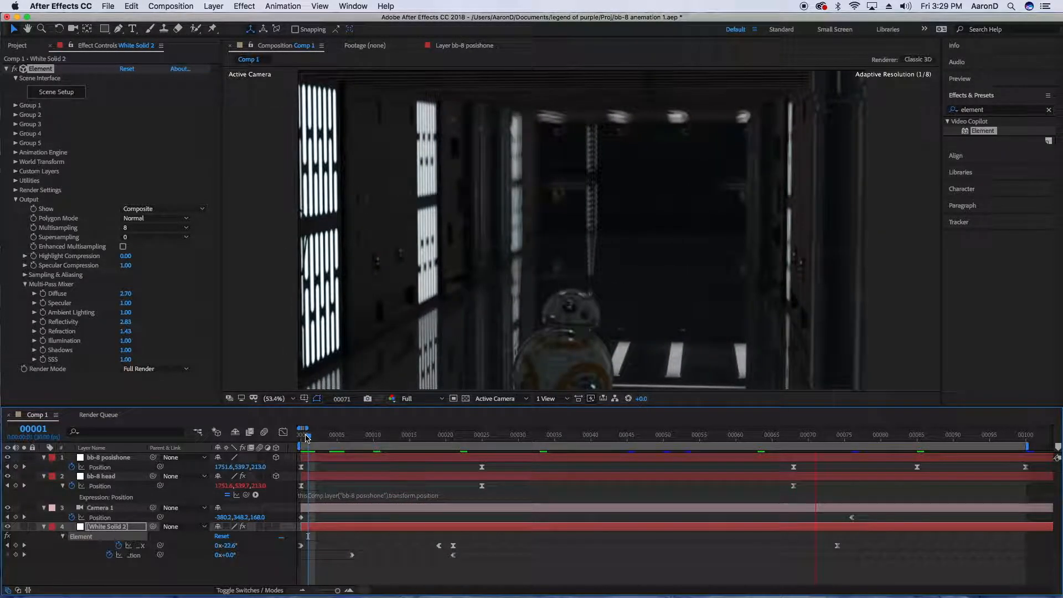
key(space)
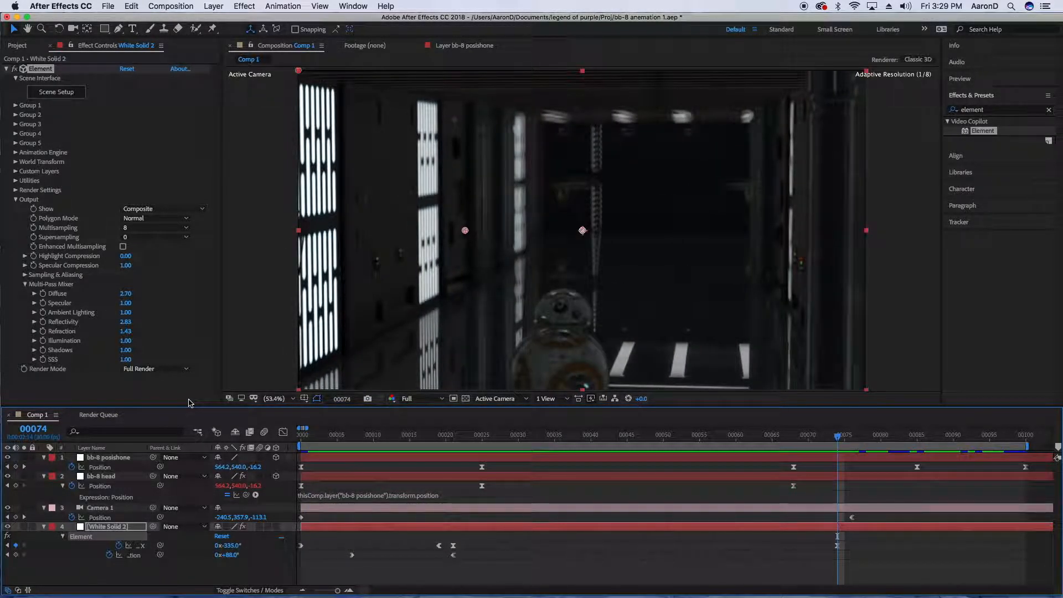
Create a new 1920 x 1080, 30 fps composition named bb-8.
key(super+n)
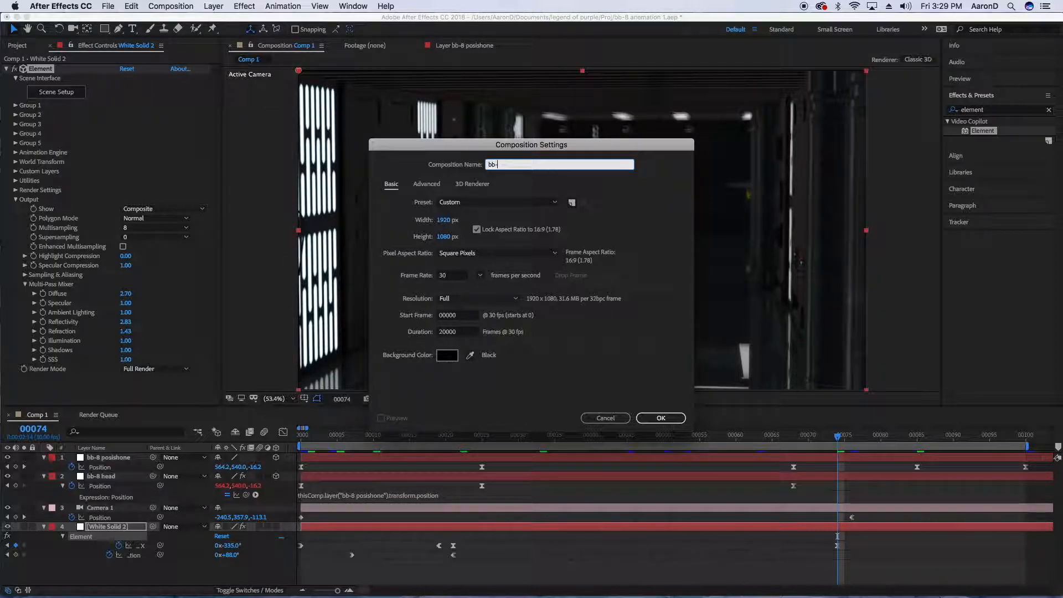
text(bb-8)
key(Return)
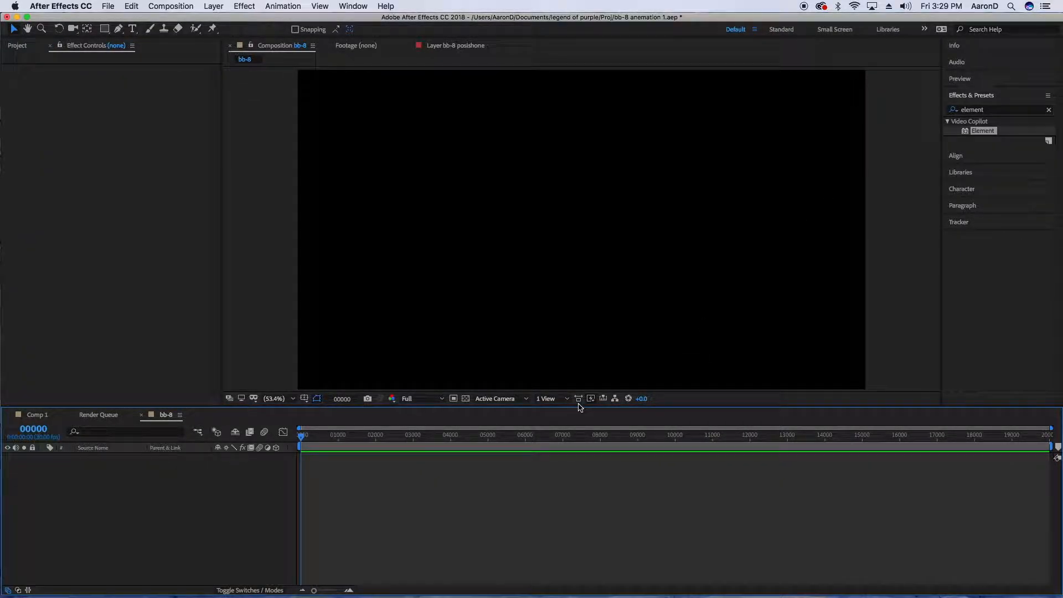
Add a white solid layer to the bb-8 composition and apply the Element effect to it.
key(super+y)
key(Return)
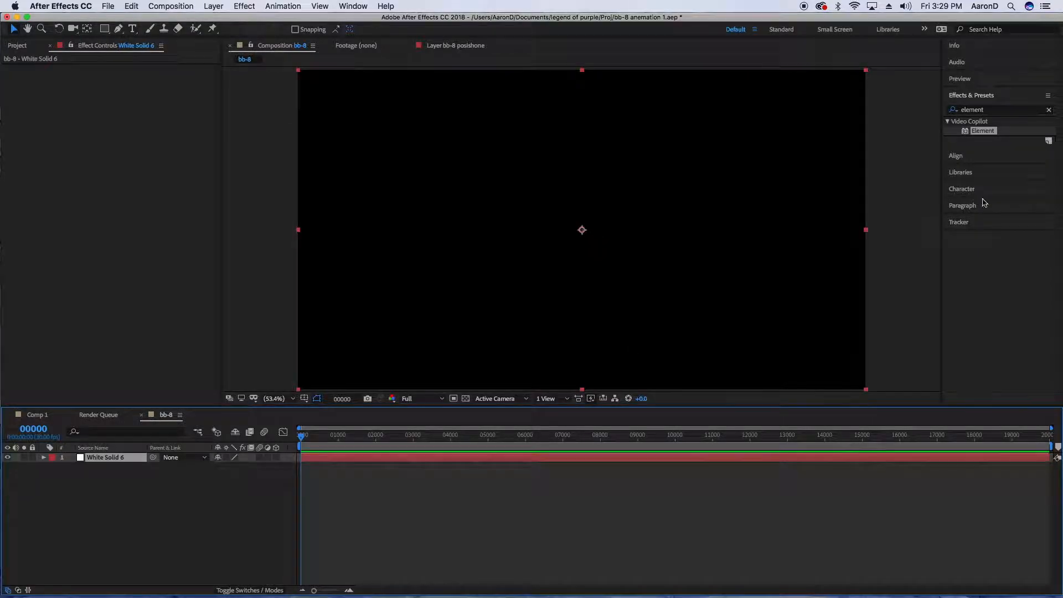
drag(983, 131, 693, 193)
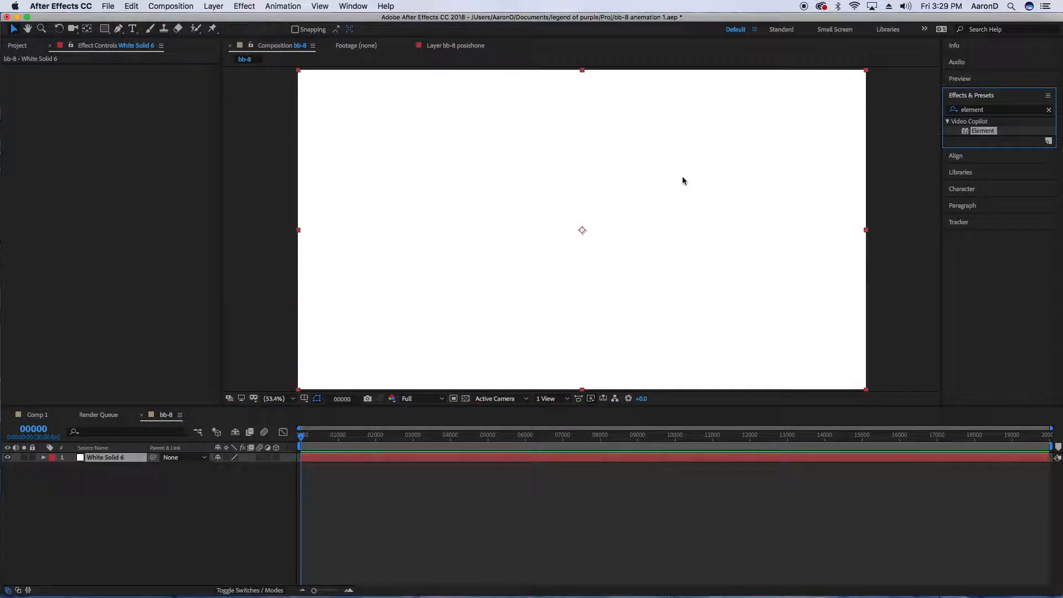
Open the new solid's Element Scene Setup and add the BB-Unit and Corridor models from Star_Pack.
click(60, 92)
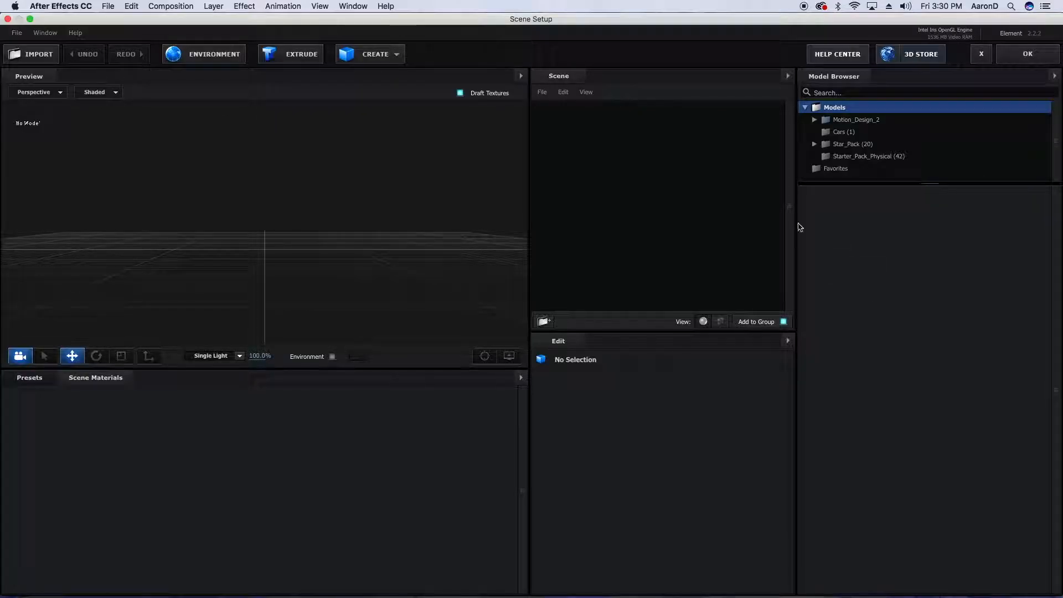
click(840, 144)
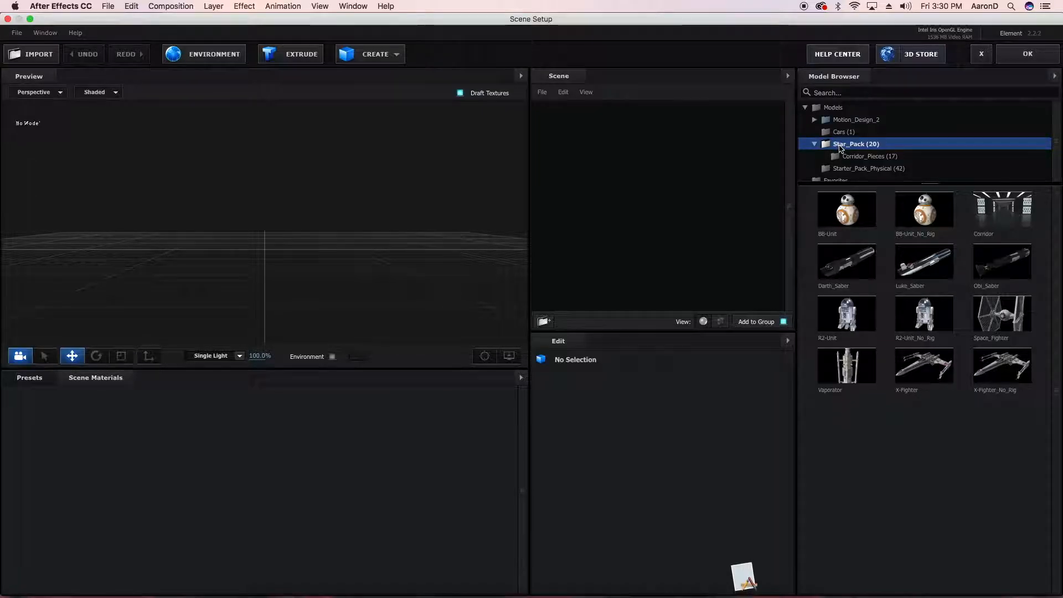
double_click(848, 209)
drag(339, 173, 457, 326)
drag(381, 284, 304, 284)
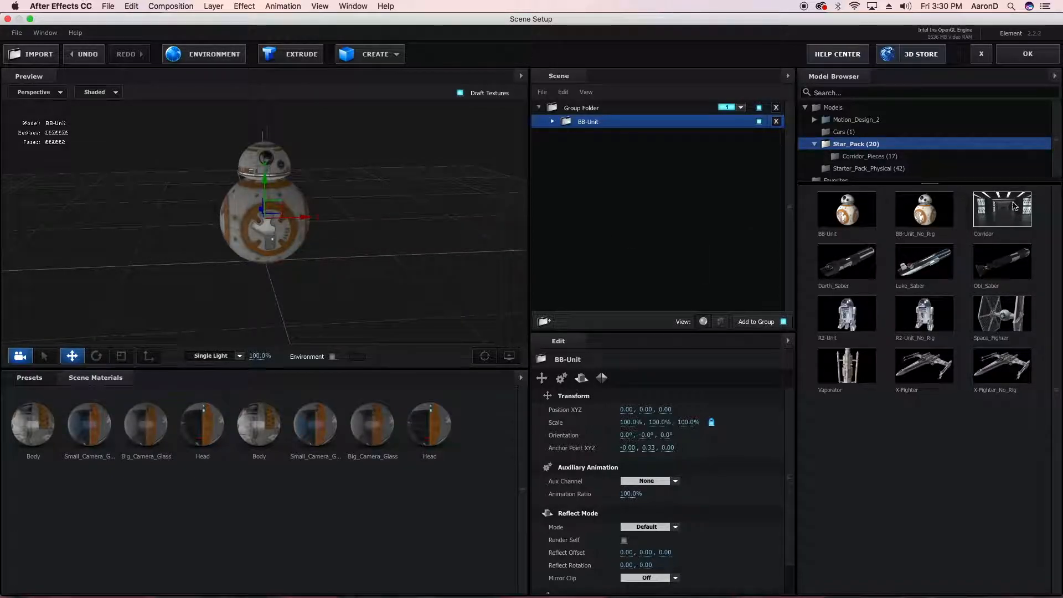
click(1014, 206)
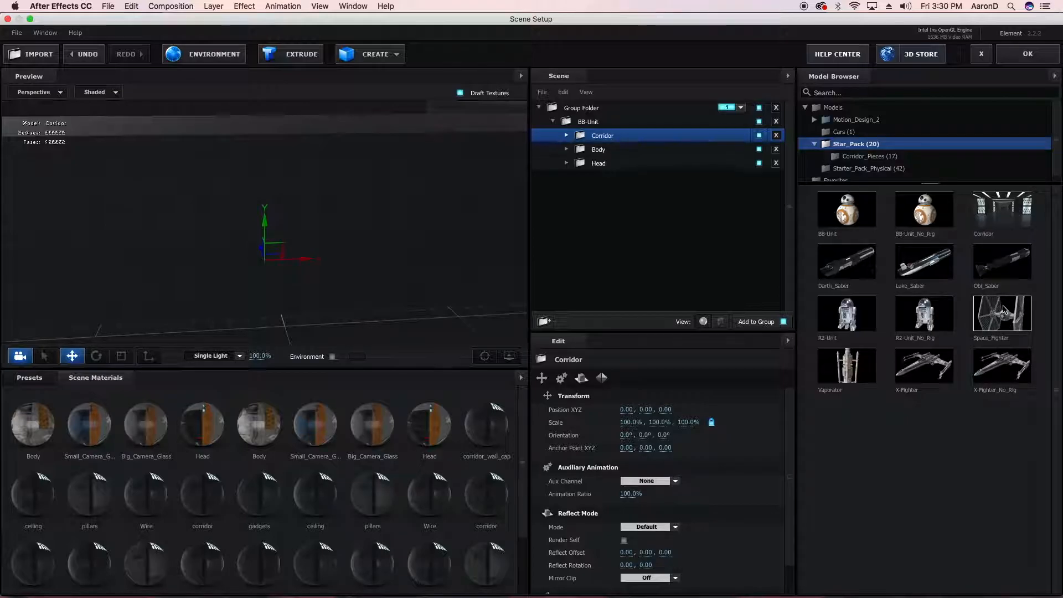
Try the Space_Fighter model in the scene, raising it to a Y position of 2.55, and delete it.
click(1002, 263)
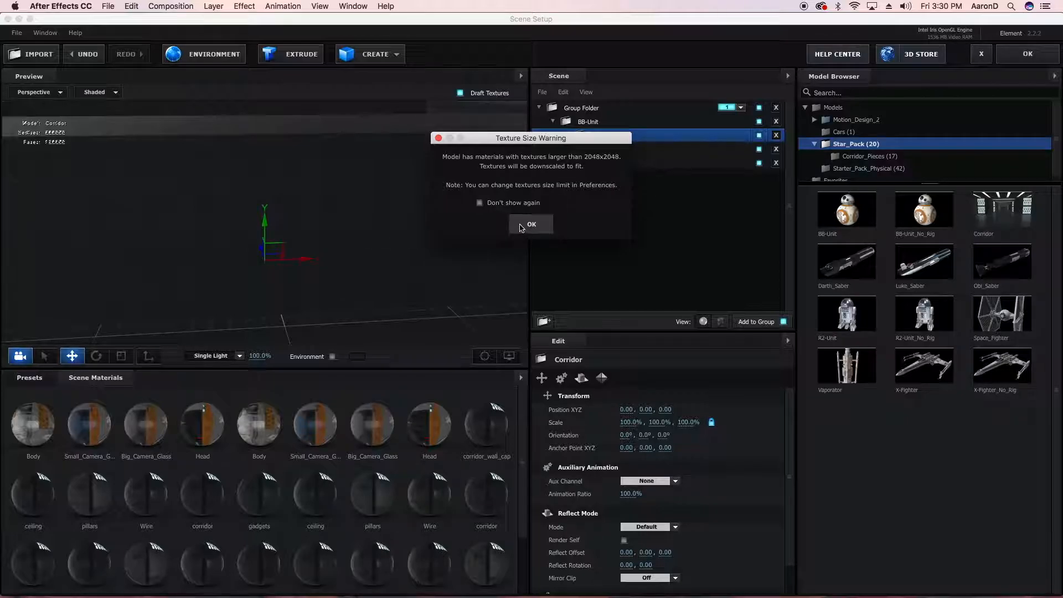
click(530, 224)
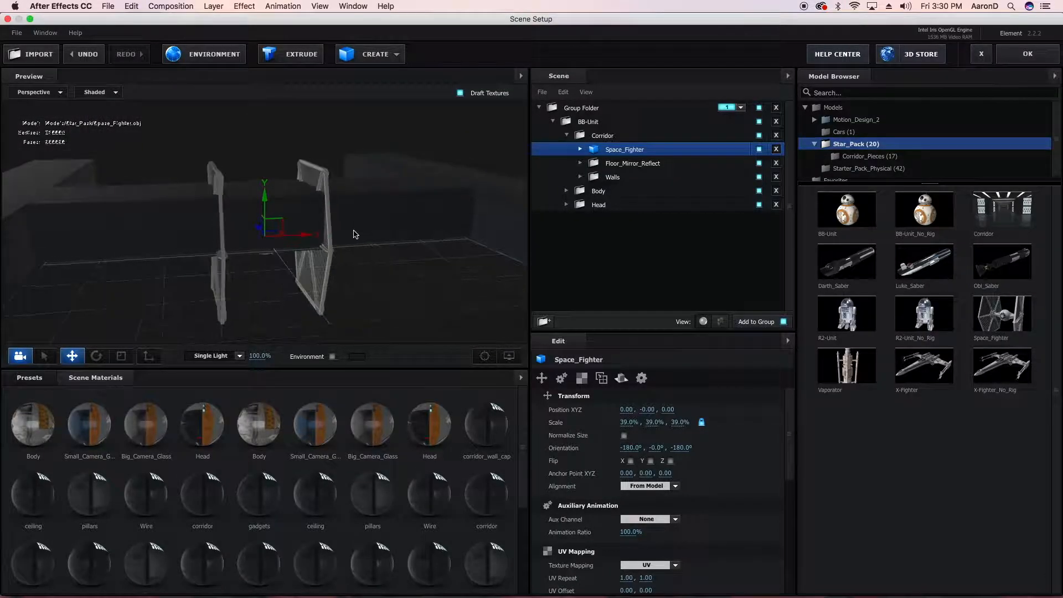
drag(266, 195, 266, 72)
drag(349, 193, 350, 175)
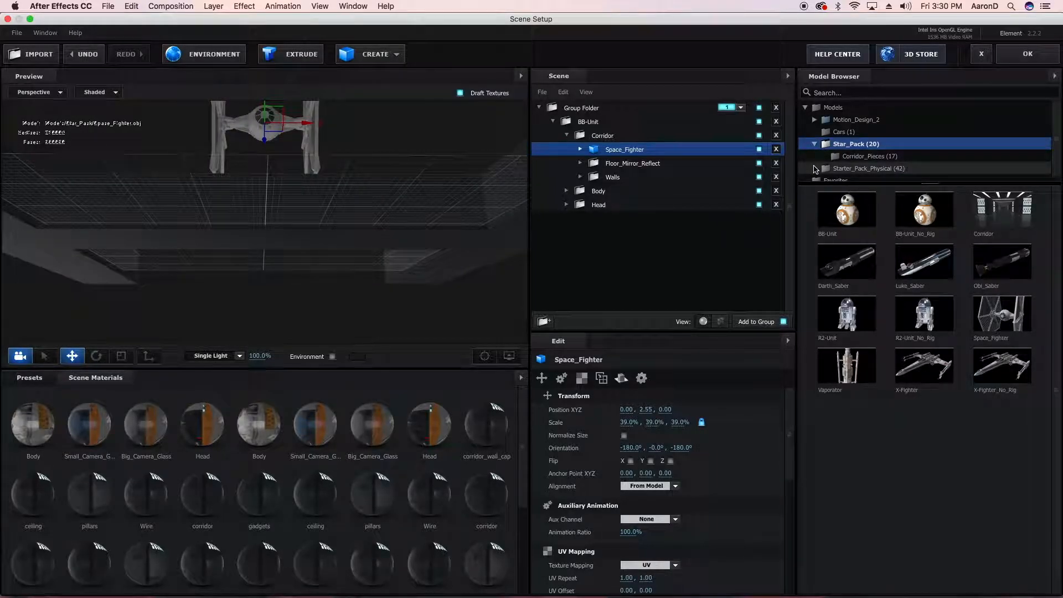
click(776, 149)
Examine the BB-8 body up close inside the corridor in the scene preview.
drag(383, 283, 395, 272)
scroll(393, 270, up, 5)
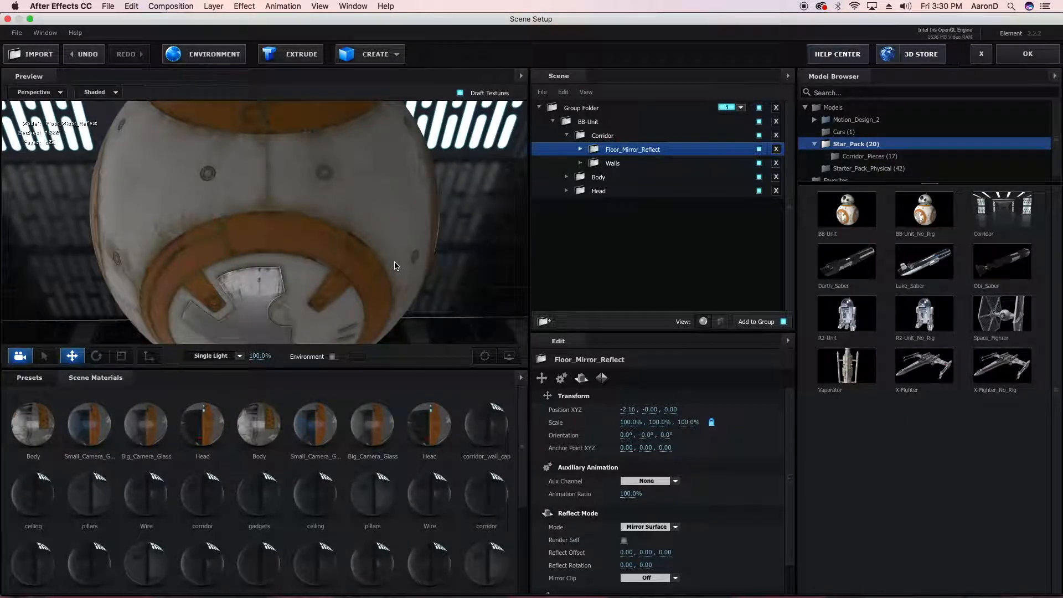
Move BB-Unit out into its own top-level group and place the Corridor folder directly in the first Group Folder.
drag(397, 266, 463, 248)
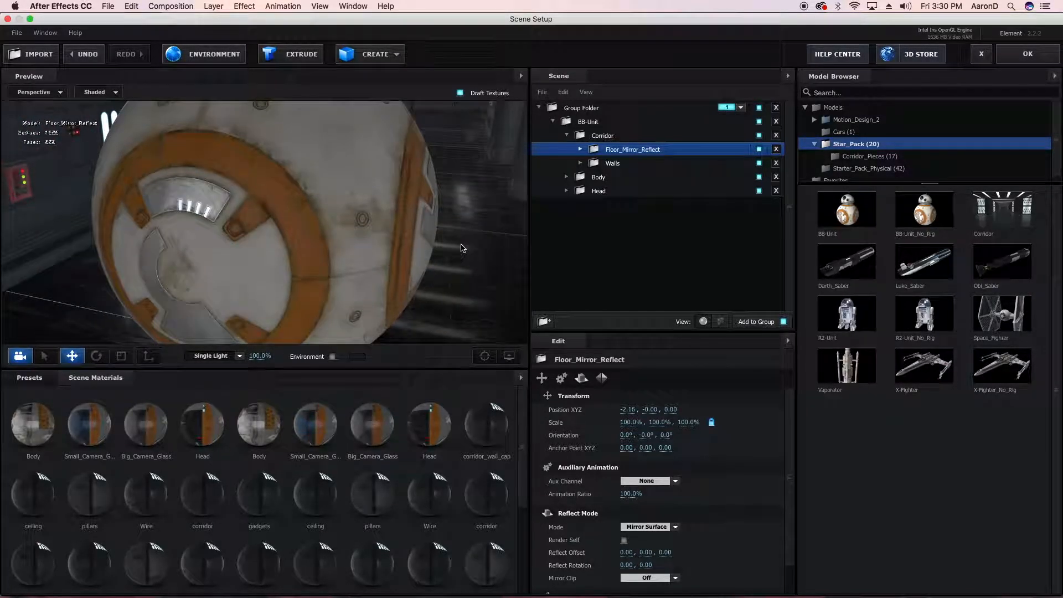
click(589, 122)
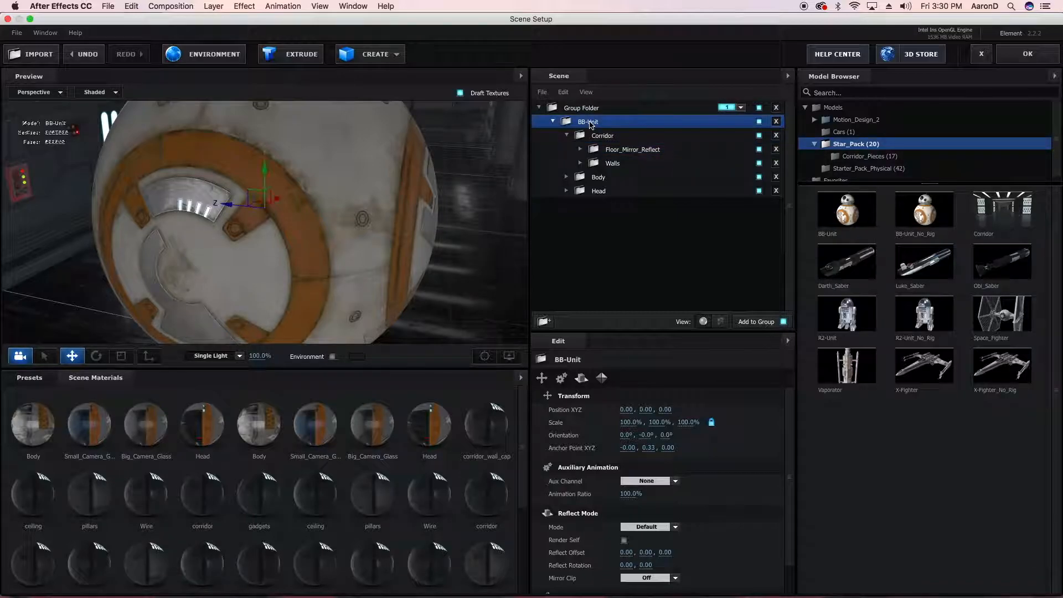
drag(591, 132, 634, 264)
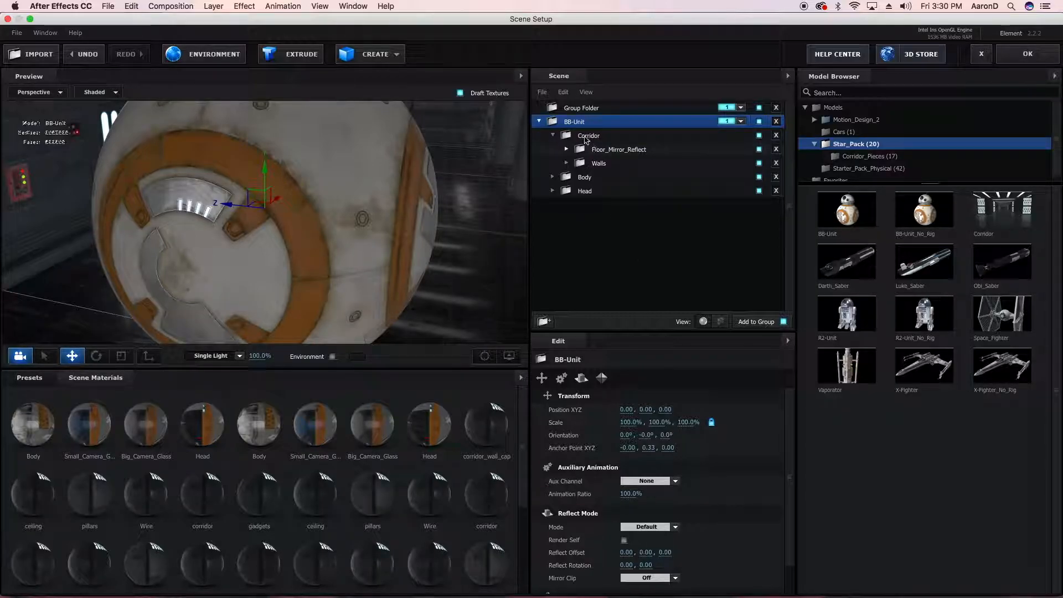
drag(588, 140, 582, 109)
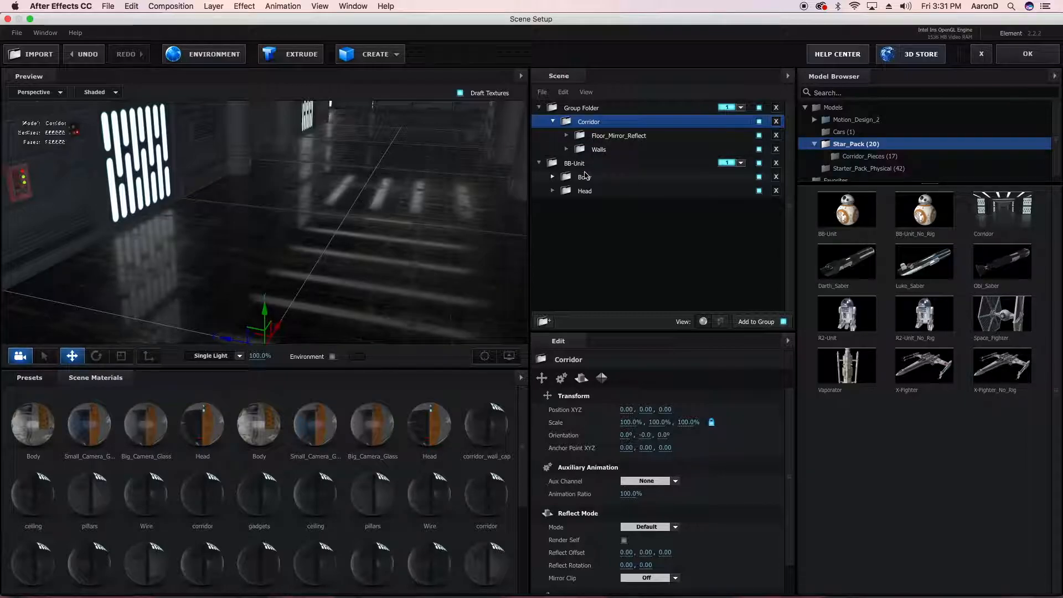
click(584, 162)
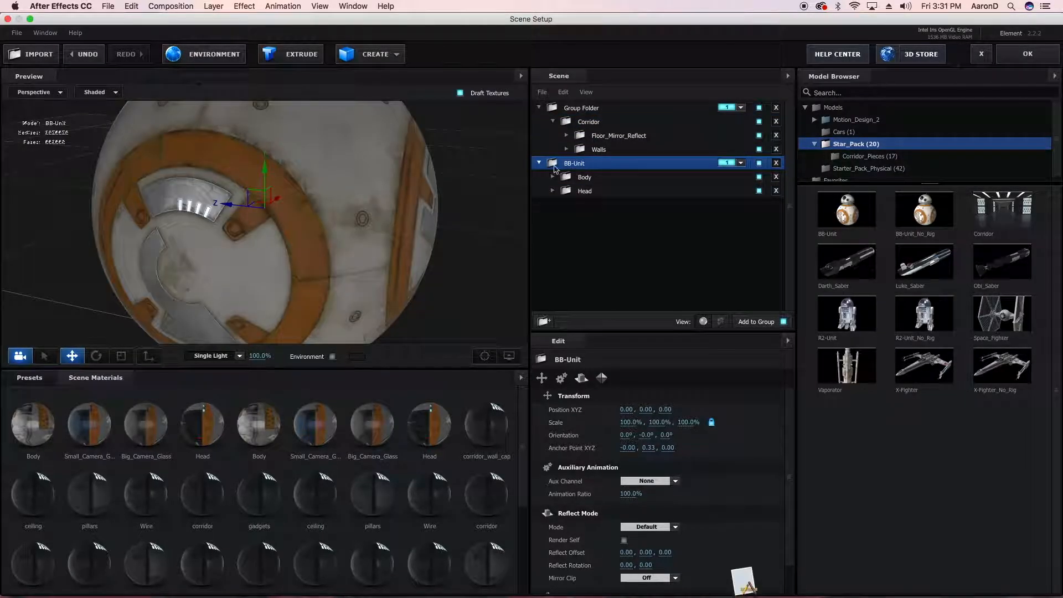
click(539, 164)
click(549, 108)
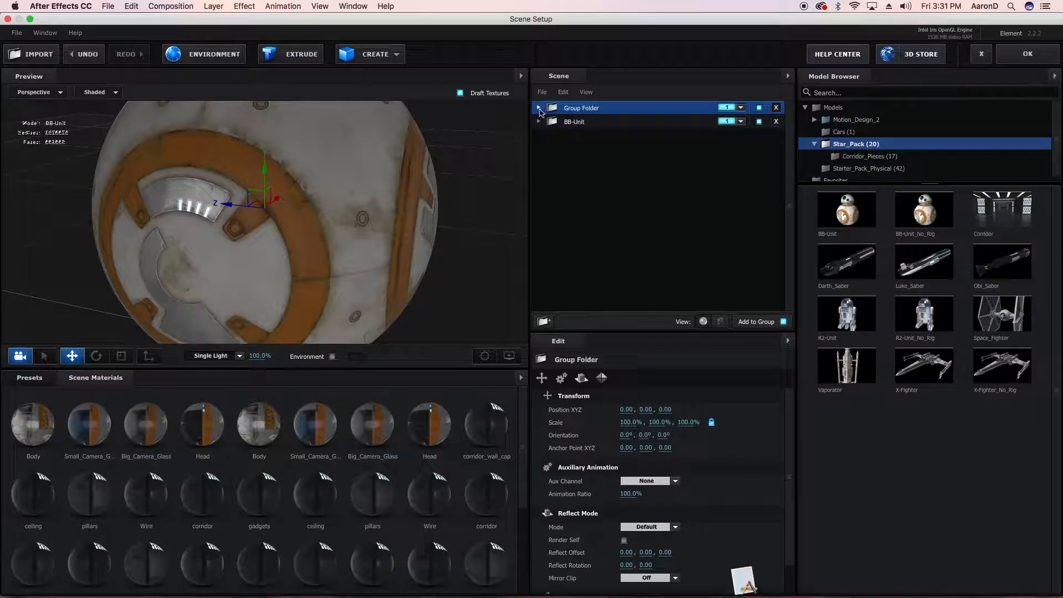
Move the Head folder out of BB-Unit into its own top-level group.
click(560, 122)
scroll(402, 259, down, 10)
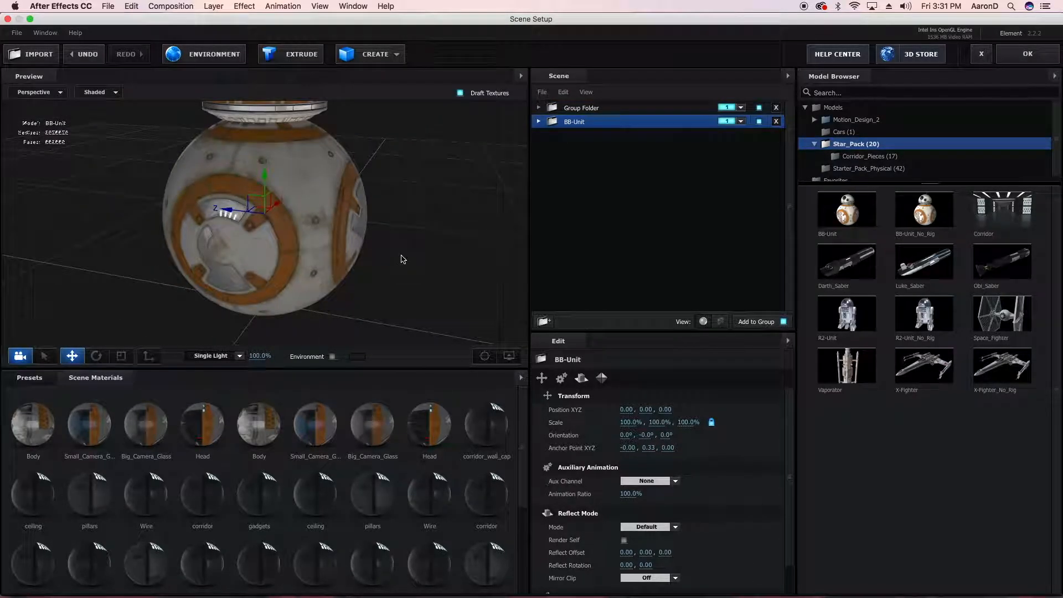
drag(401, 256, 300, 238)
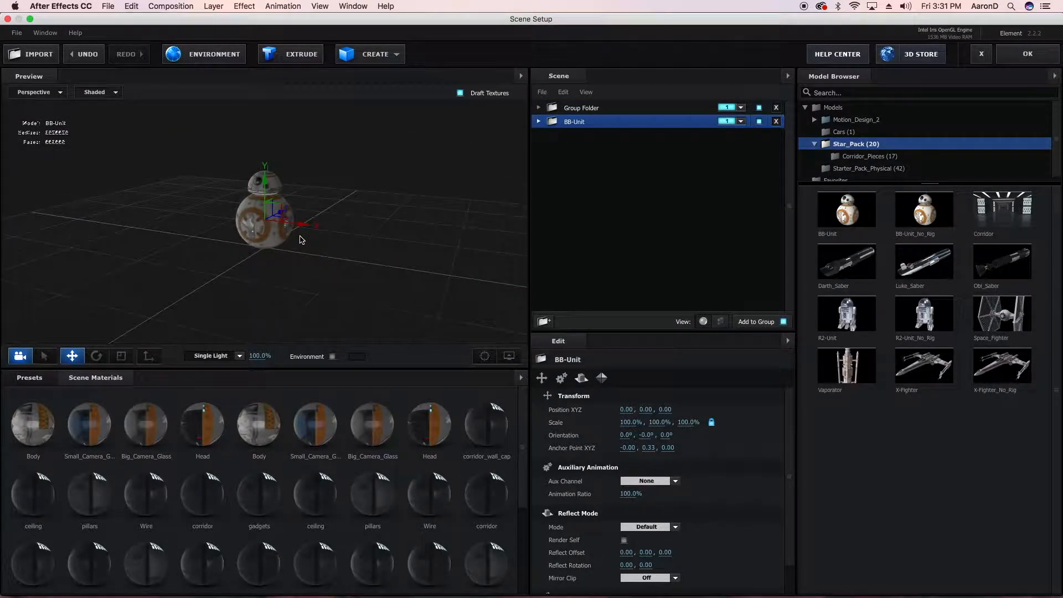
scroll(300, 237, up, 5)
click(539, 122)
click(581, 139)
drag(582, 150, 572, 217)
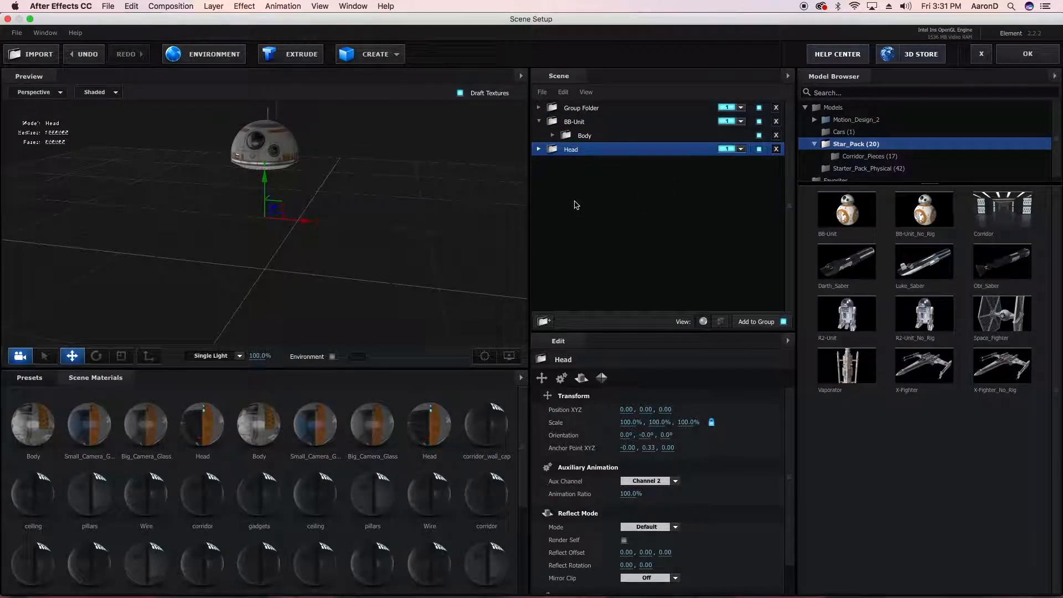
Create a new group folder and nest the Head folder in it, with BB-Unit inside Head.
click(542, 322)
drag(595, 163, 603, 200)
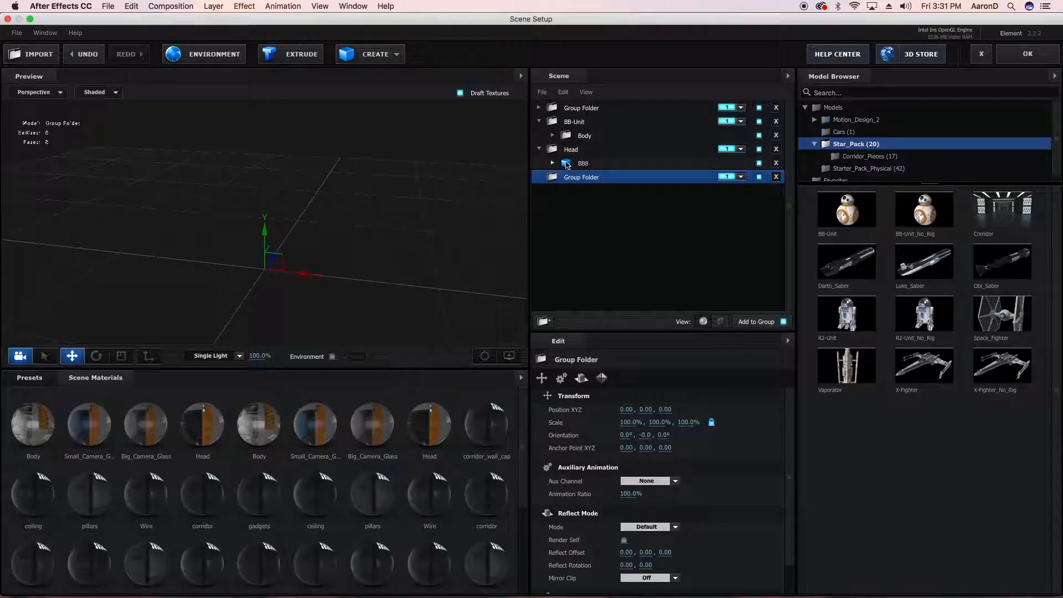
click(540, 150)
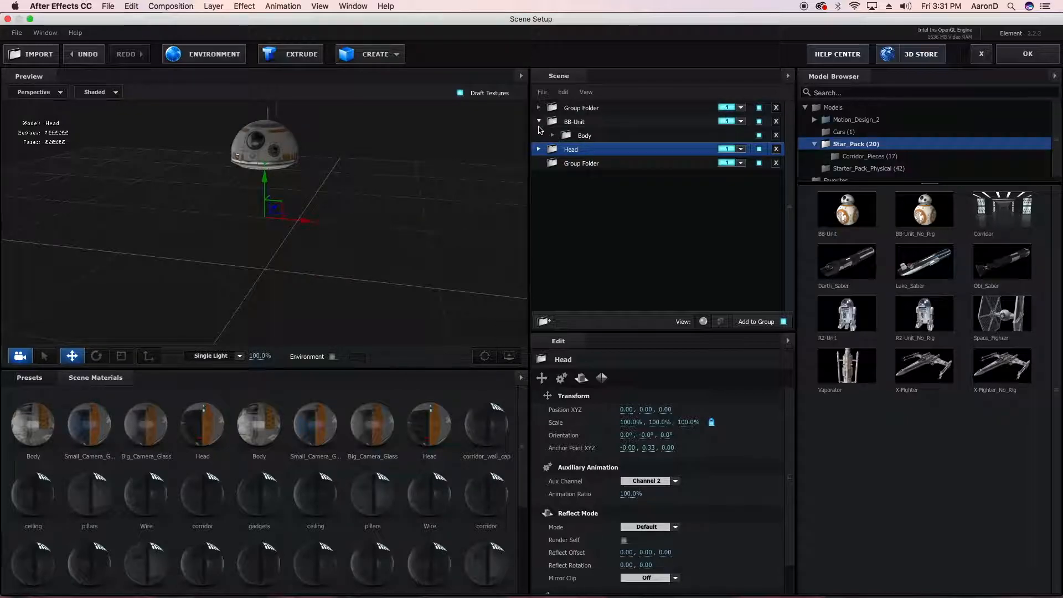
click(539, 121)
mouse_move(566, 134)
mouse_down()
mouse_move(577, 150)
mouse_move(579, 140)
mouse_up()
drag(579, 150, 579, 151)
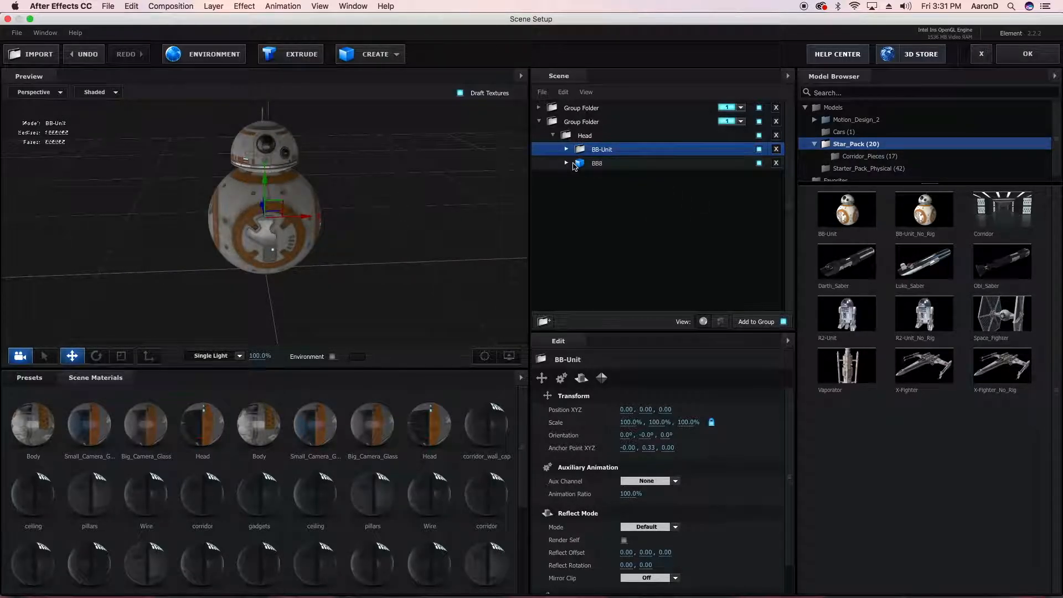
Disable the Body part of the BB8 model inside the Head folder.
click(577, 163)
click(566, 164)
click(566, 164)
click(567, 149)
click(589, 163)
click(581, 163)
click(582, 164)
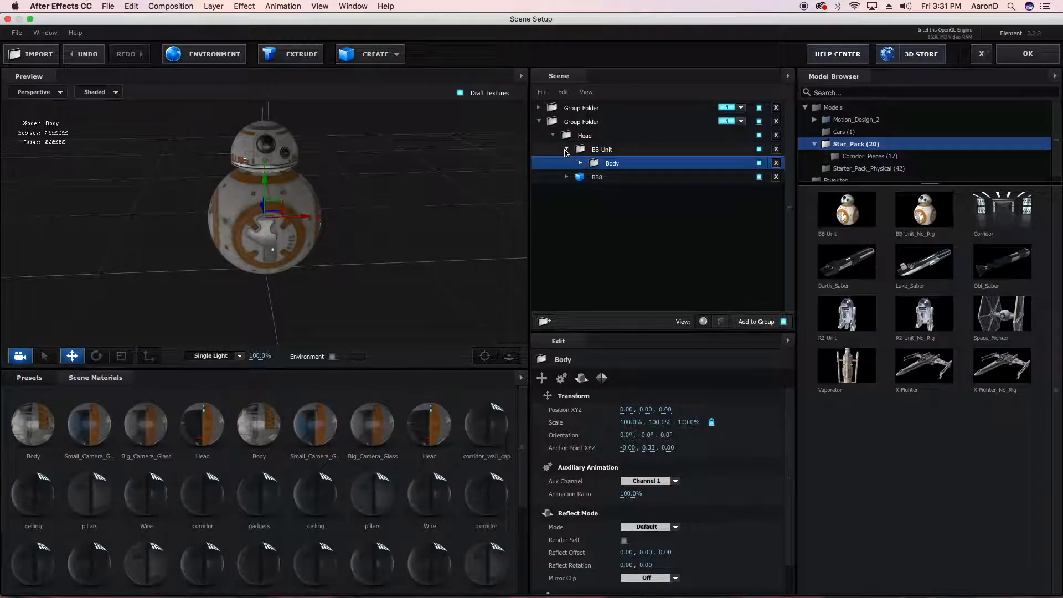
click(566, 150)
click(567, 164)
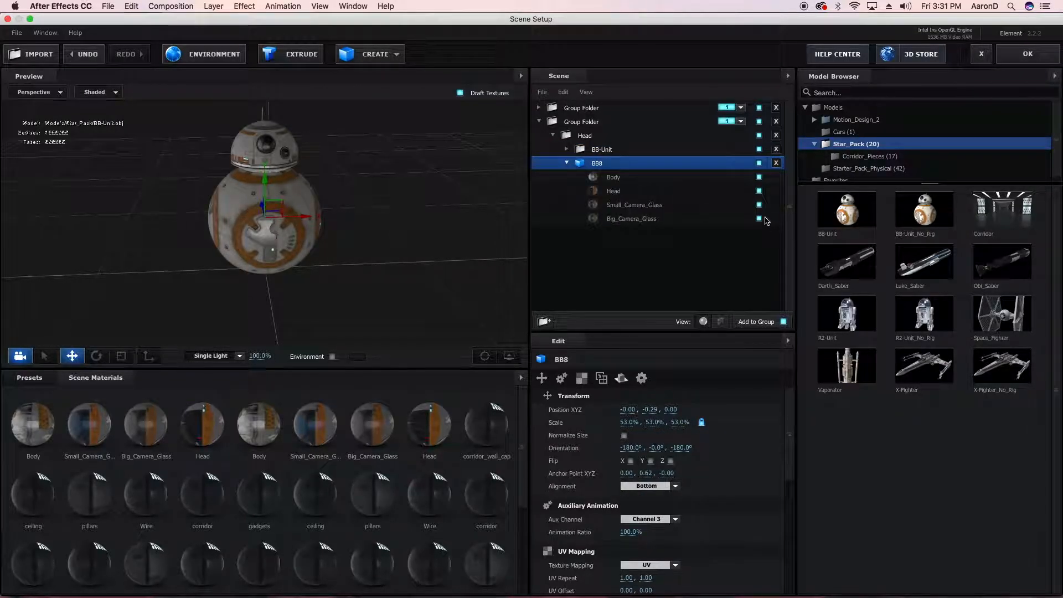
click(760, 183)
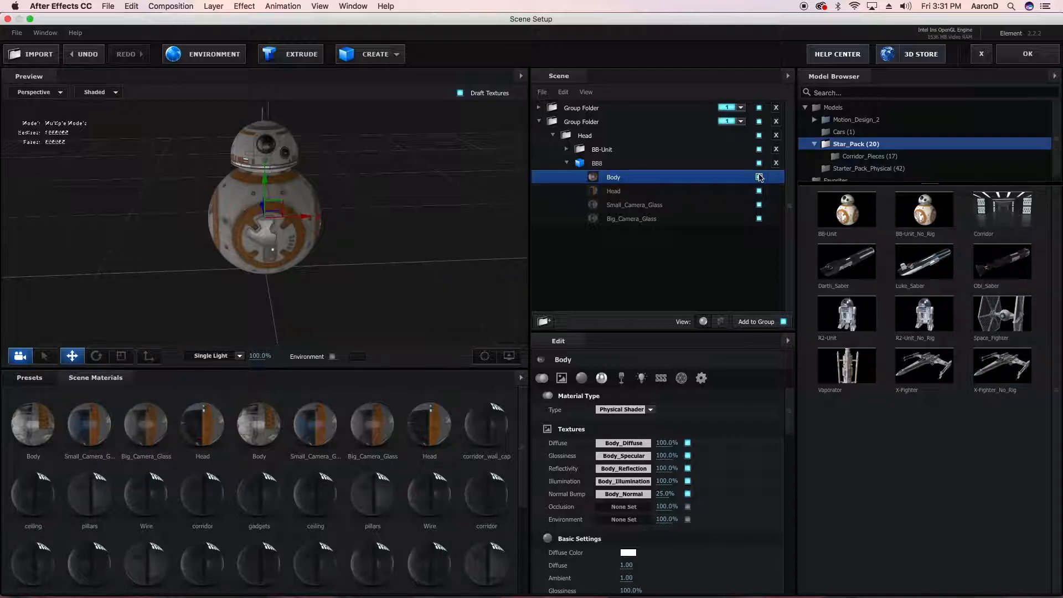
Disable the Head, Small_Camera_Glass and Big_Camera_Glass parts of the BB8 Copy model under BB-Unit's Body.
click(562, 148)
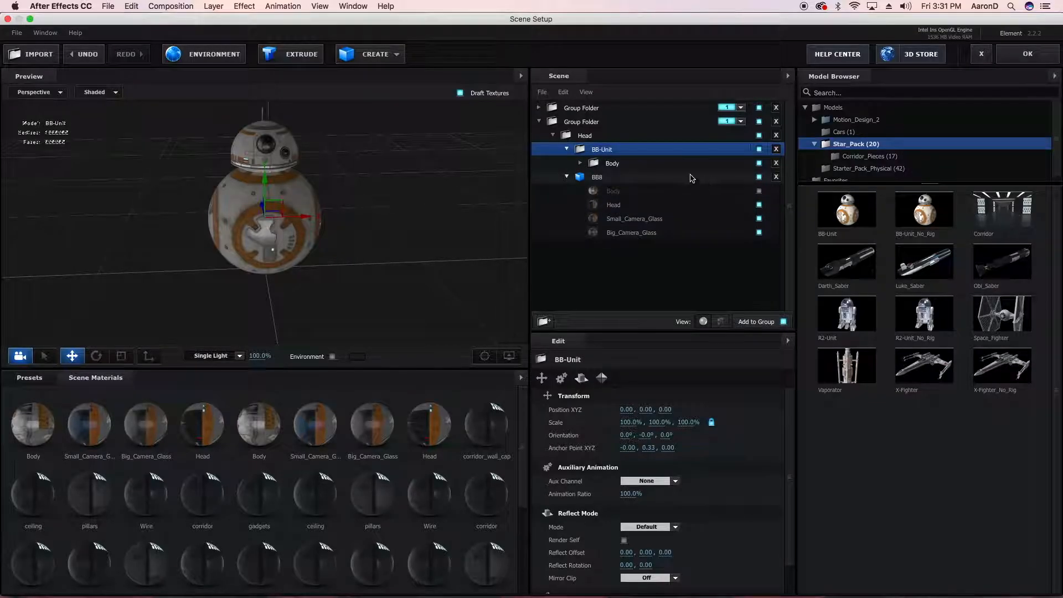
click(594, 177)
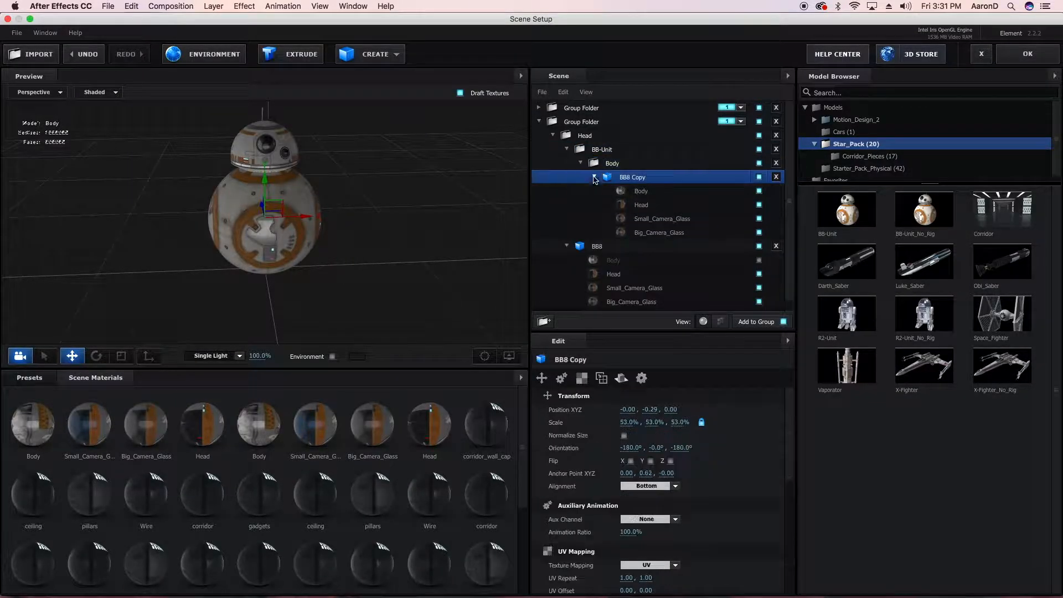
click(657, 193)
click(759, 219)
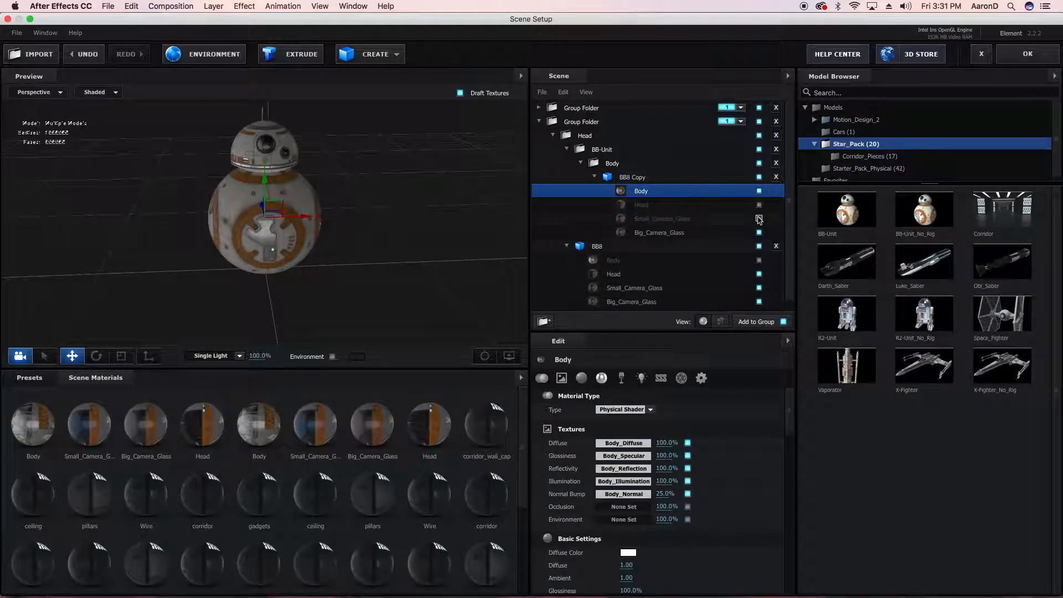
click(760, 234)
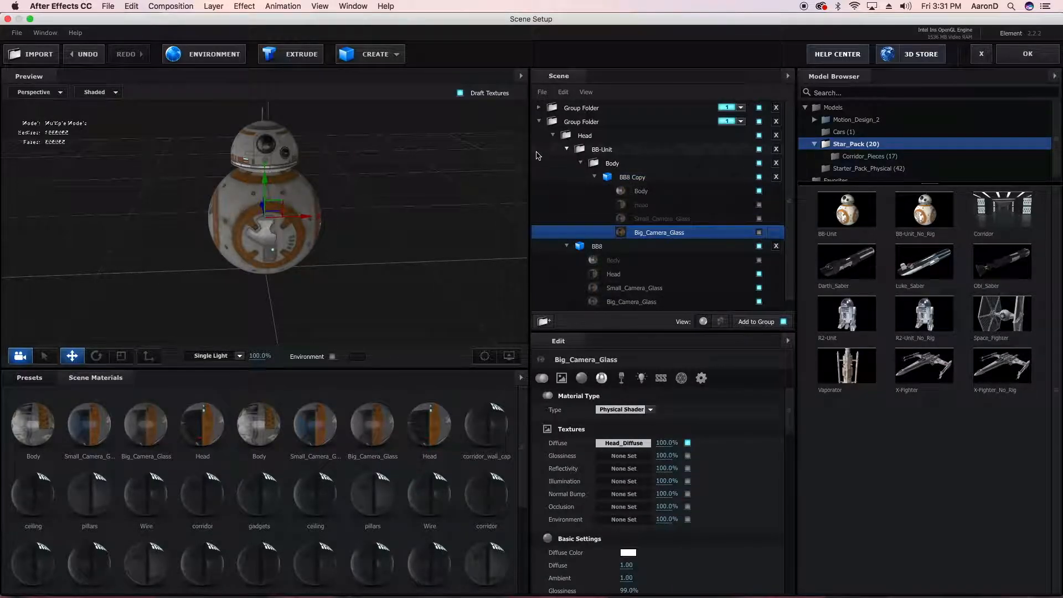
click(568, 150)
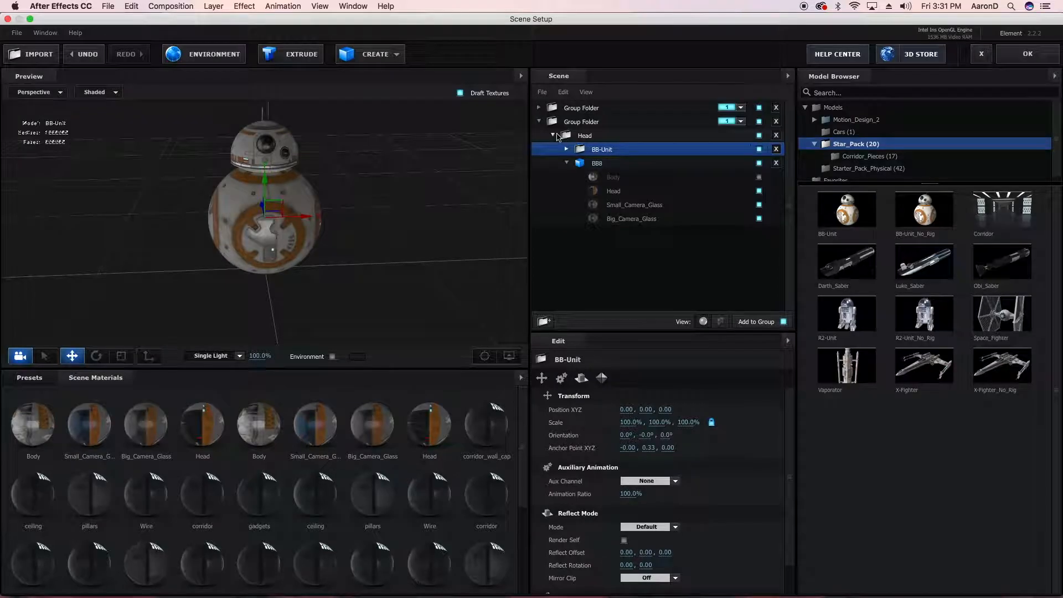
Move the BB8 model out of the Head folder to the top level of the scene.
click(555, 135)
click(553, 136)
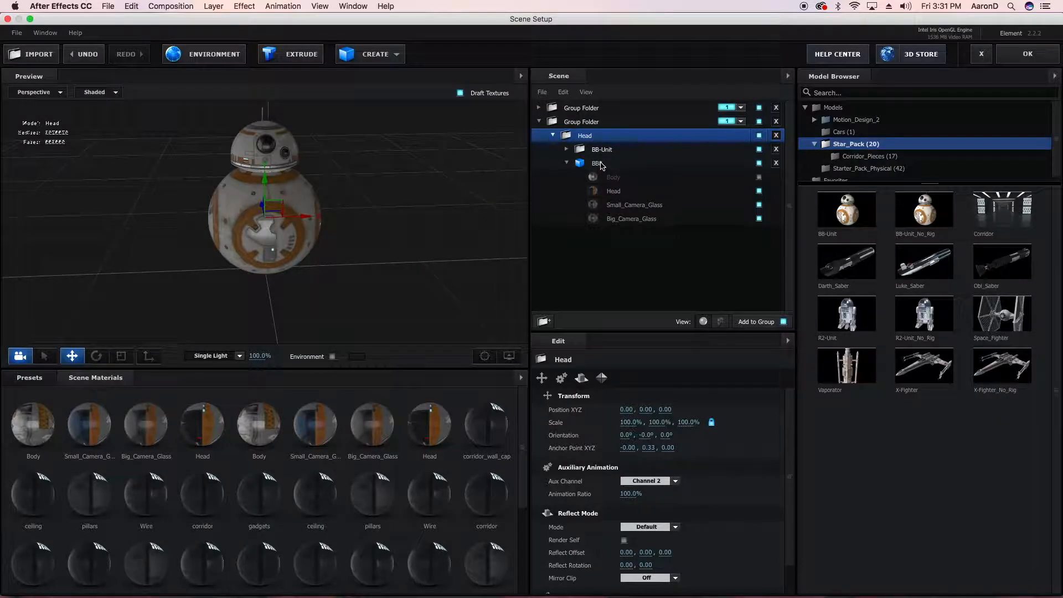
click(601, 164)
drag(595, 163, 598, 193)
click(567, 163)
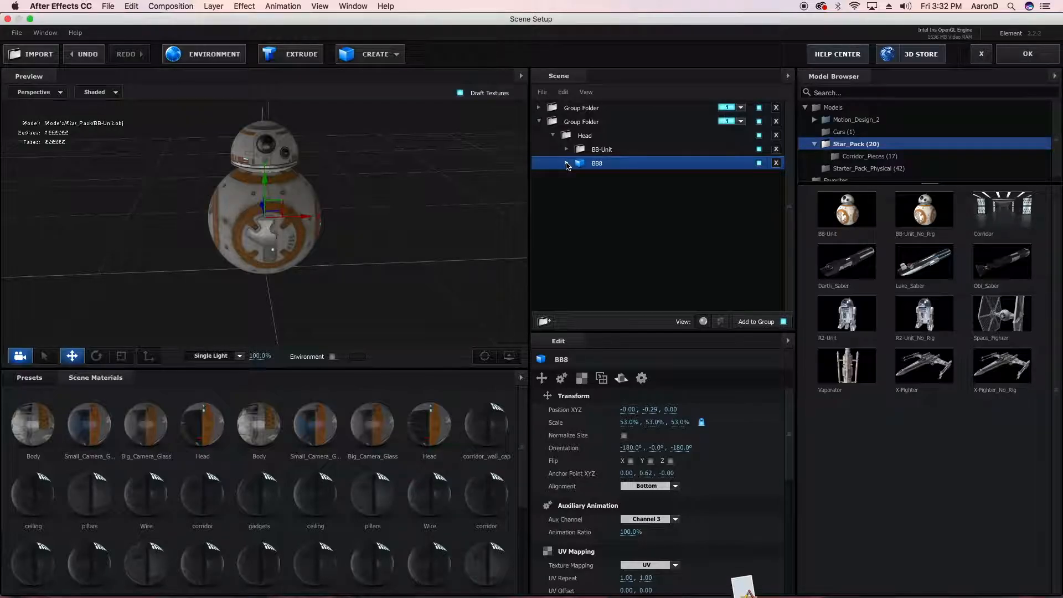
click(554, 136)
click(555, 135)
drag(594, 164, 589, 188)
click(554, 136)
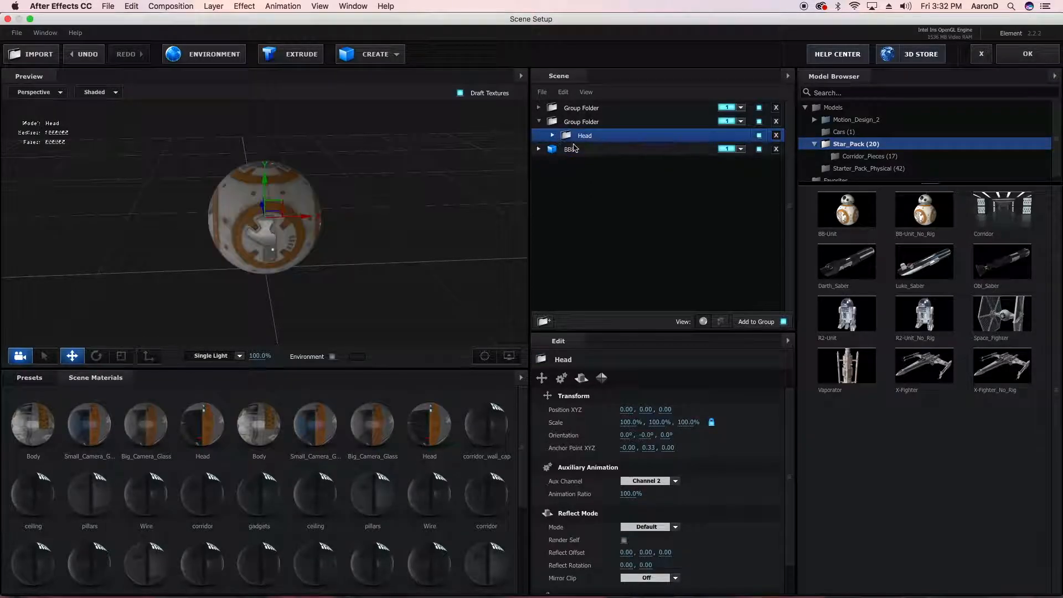
Place the BB8 model in the second Group Folder alongside the Head folder and expand its parts.
click(554, 136)
click(553, 136)
click(570, 150)
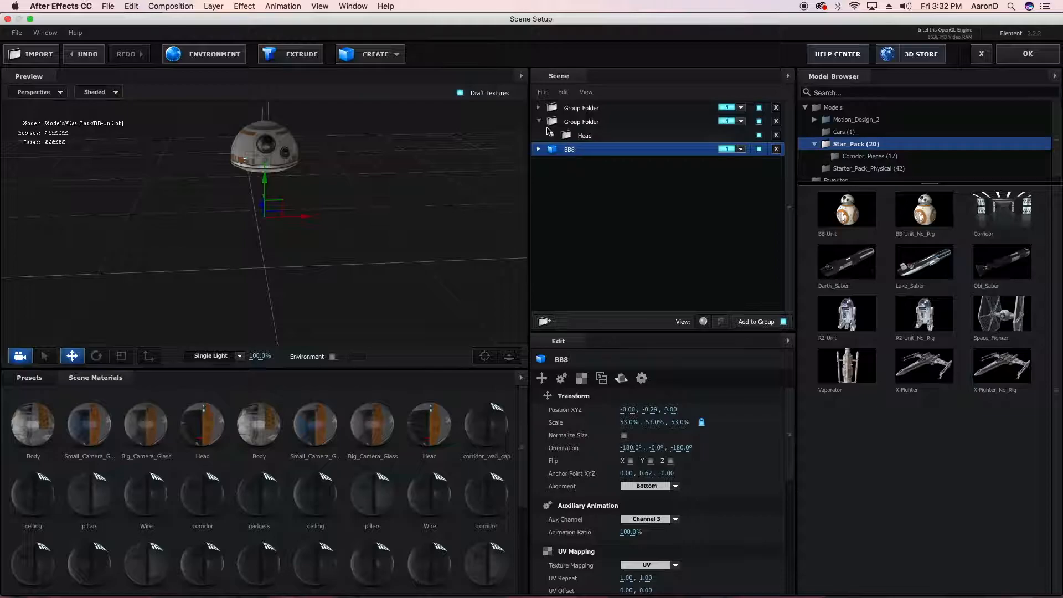
click(541, 126)
drag(597, 149, 598, 123)
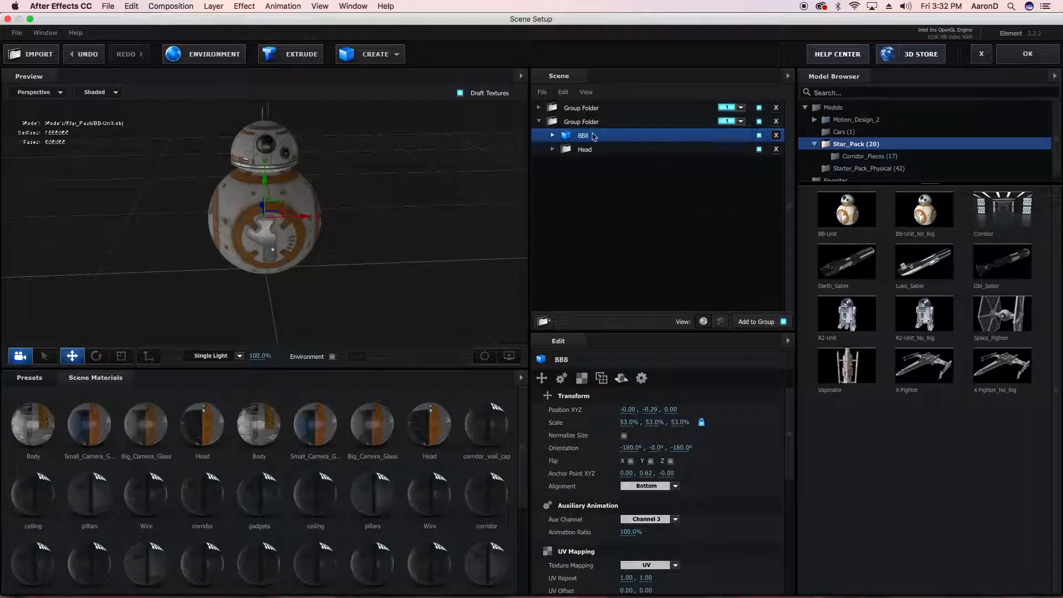
click(552, 136)
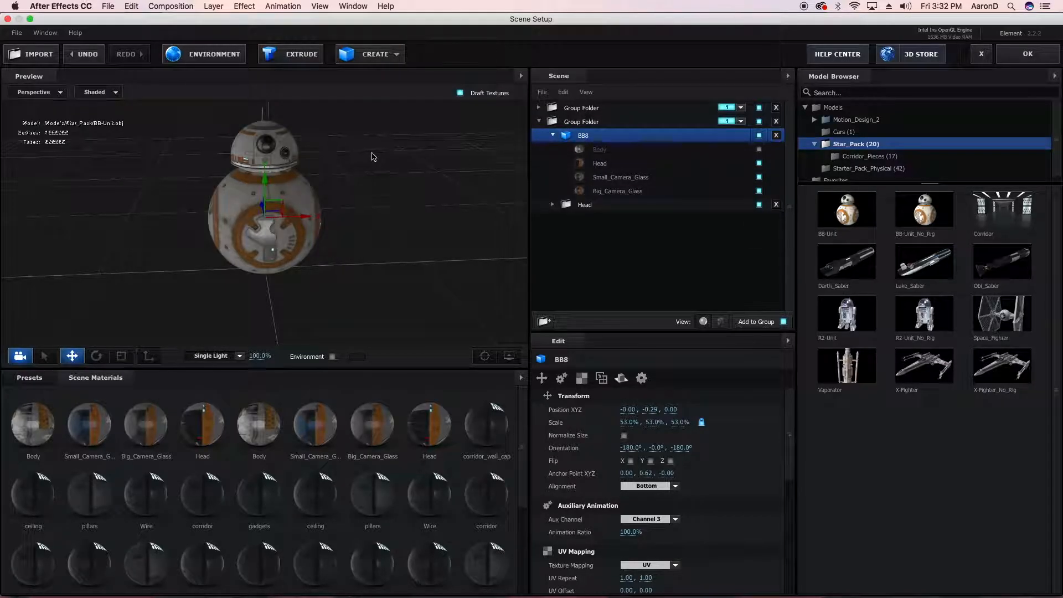
Set the Glossiness texture strength of BB8's Head material to 60%.
click(603, 124)
mouse_move(332, 142)
mouse_down()
mouse_move(318, 140)
mouse_move(326, 134)
mouse_up()
click(588, 135)
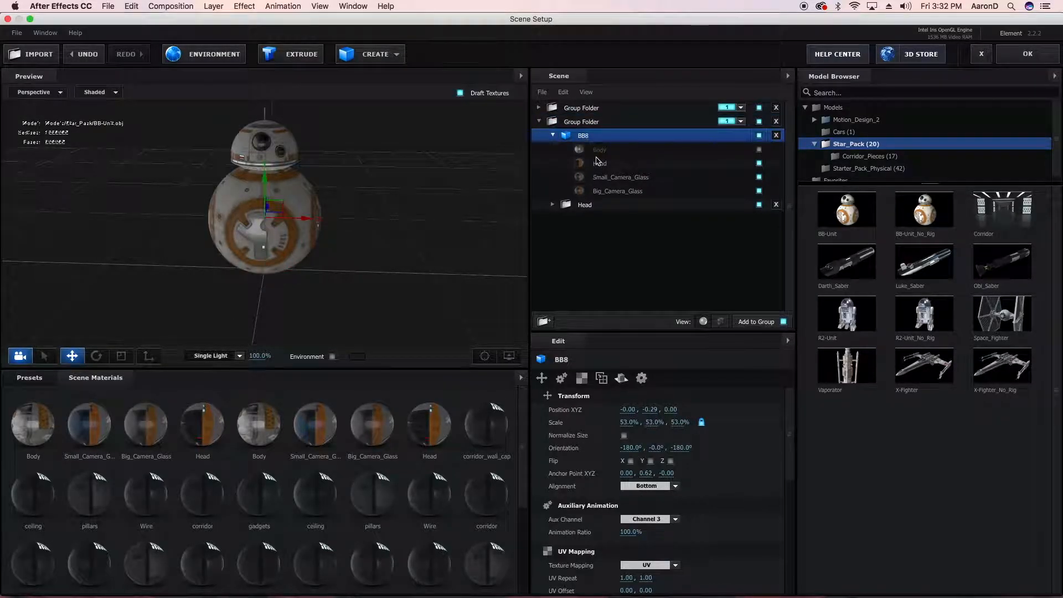
click(598, 165)
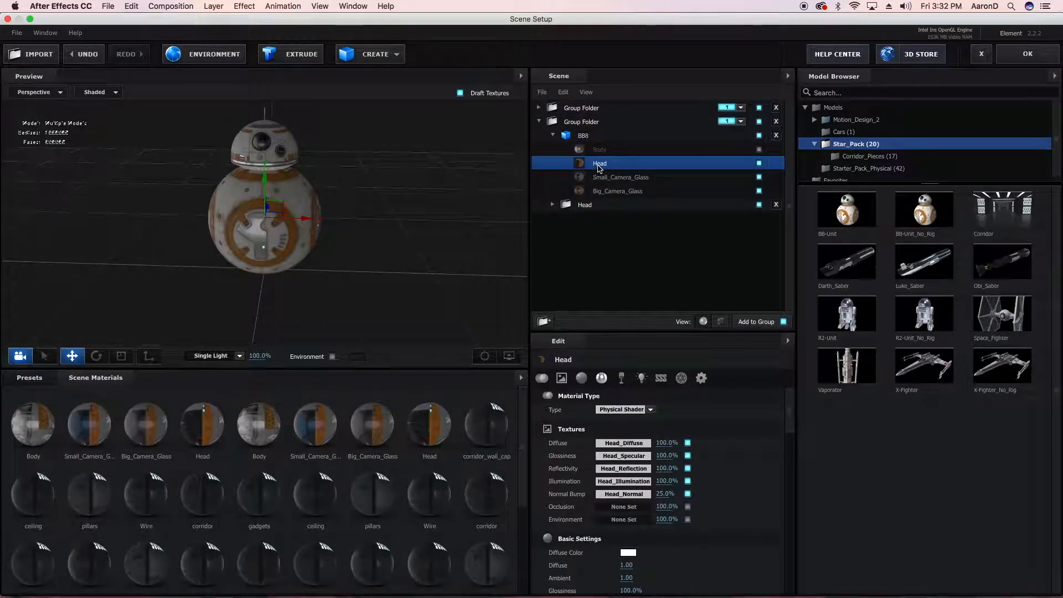
click(666, 456)
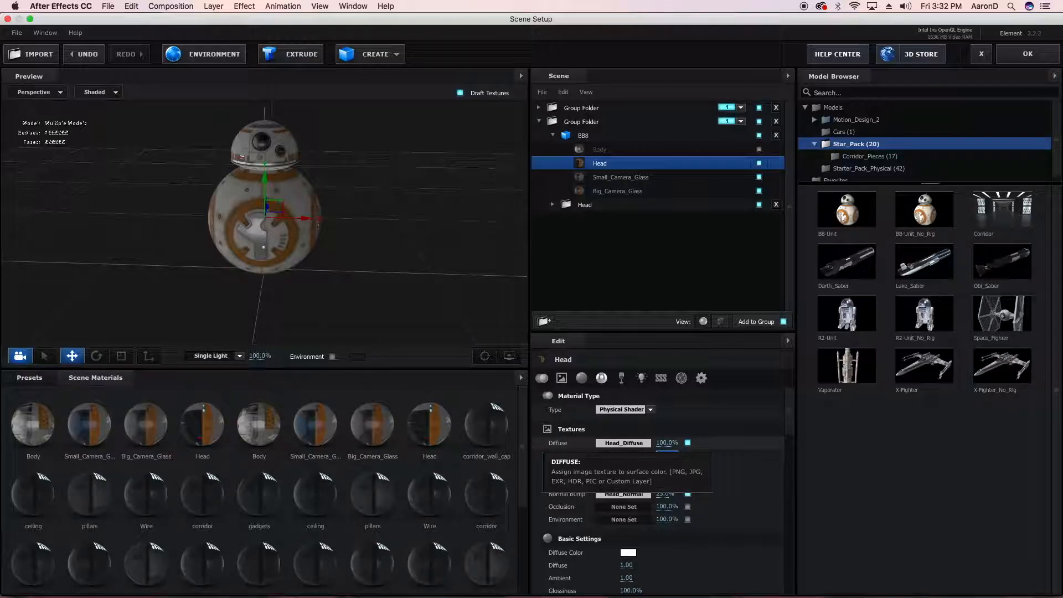
text(60)
key(Return)
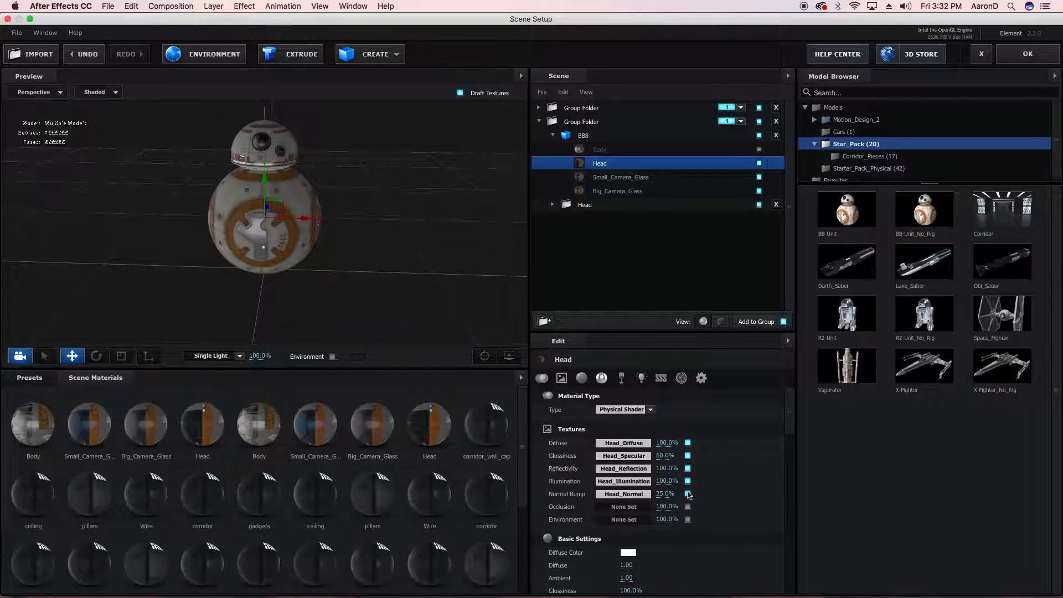
Try different Glossiness texture strengths on the Head material and return it to 60%.
drag(665, 455, 778, 444)
drag(665, 456, 713, 464)
scroll(364, 261, up, 3)
drag(363, 260, 370, 296)
drag(666, 456, 630, 460)
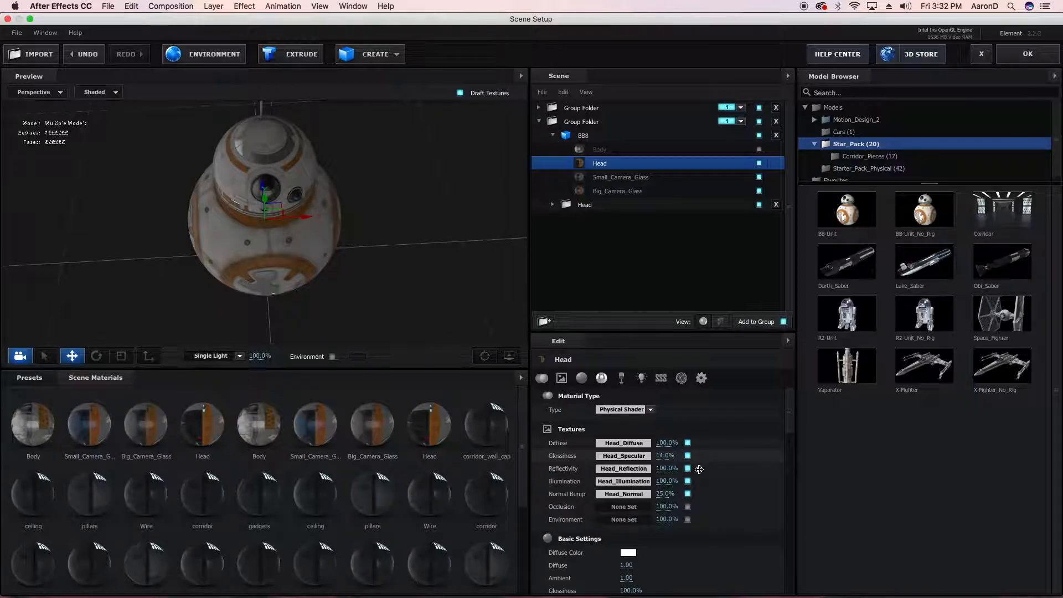
click(666, 456)
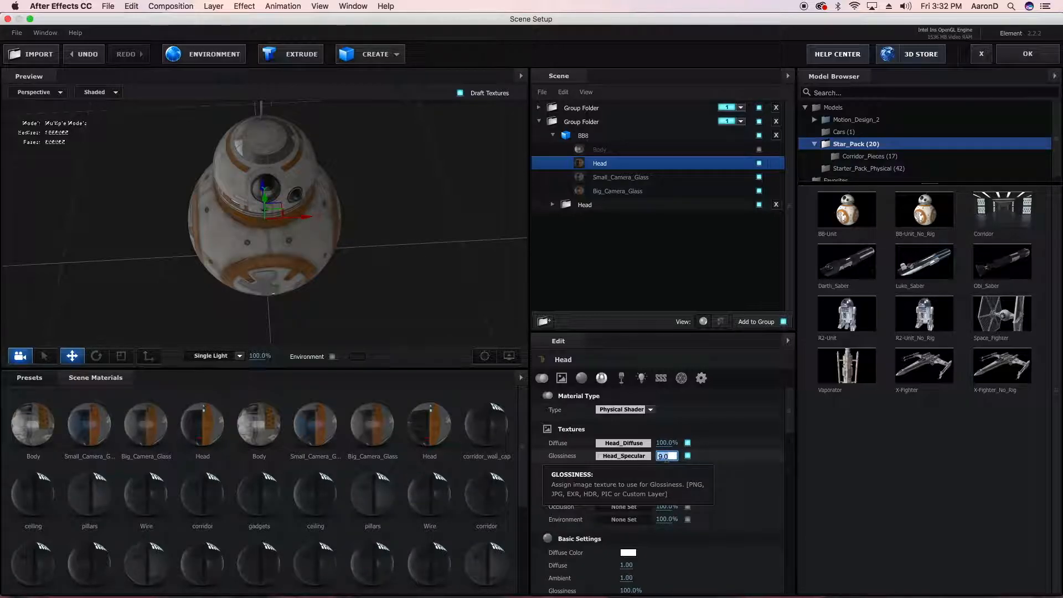
key(Return)
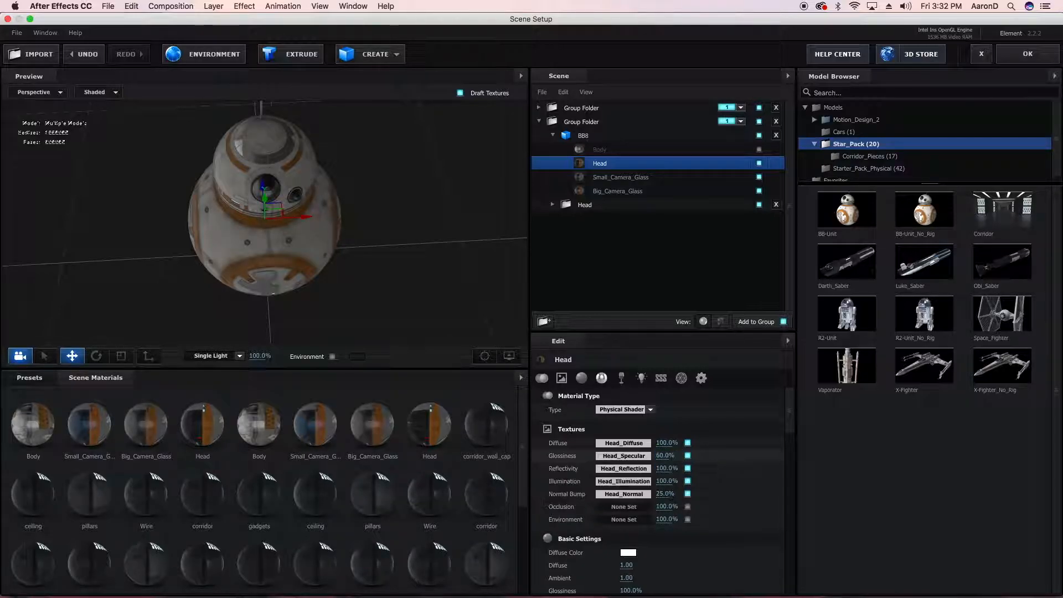
Set the Head material's Reflectivity texture strength to 90% and check BB-8 from another angle.
click(664, 470)
key(Return)
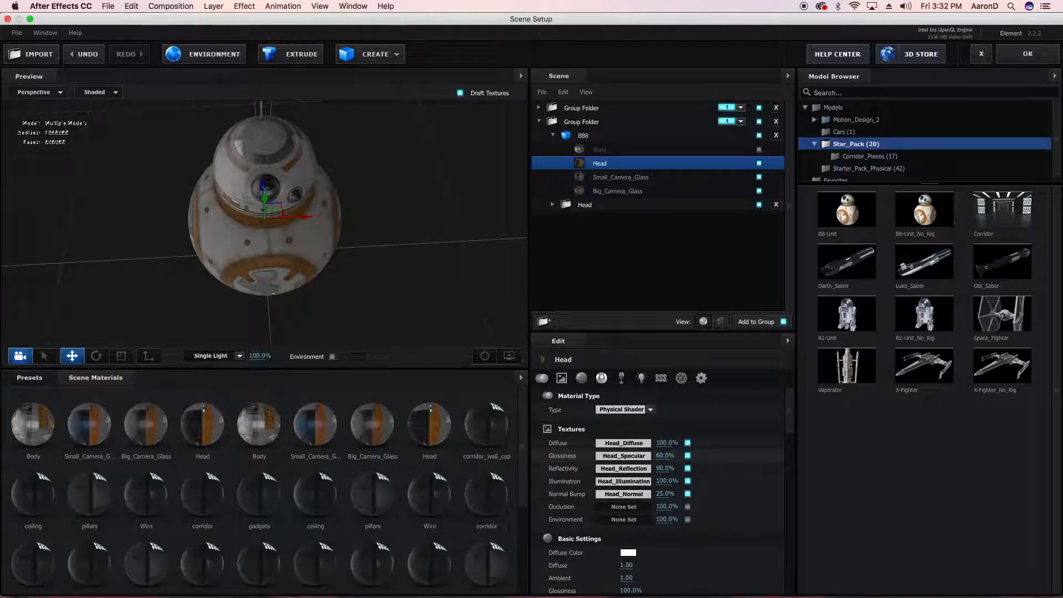
drag(408, 290, 332, 178)
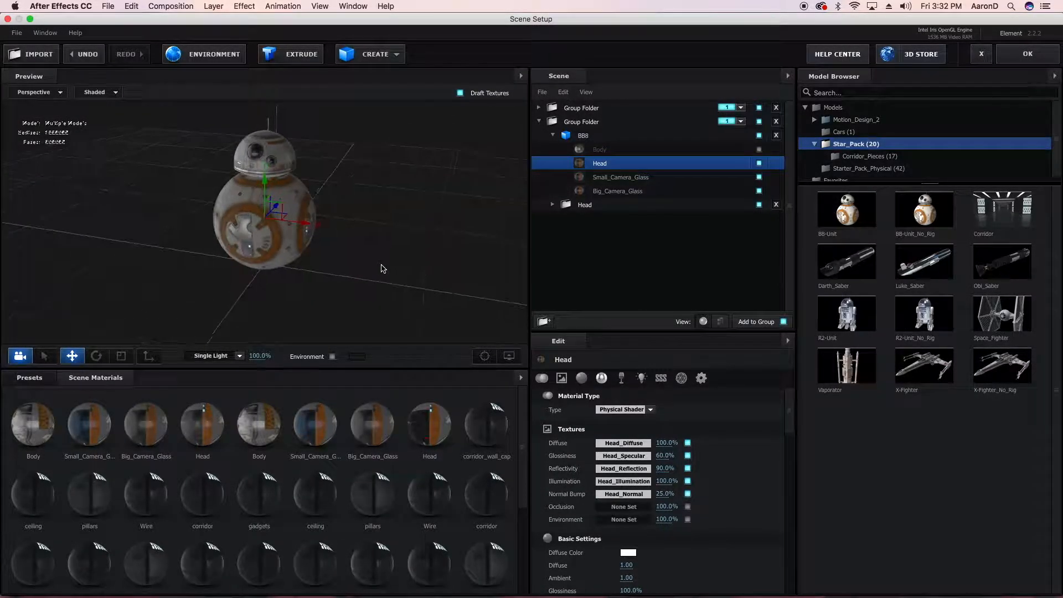
Review the Small_Camera_Glass material's settings and set Glossiness in the Head material's basic settings to 90%.
click(608, 178)
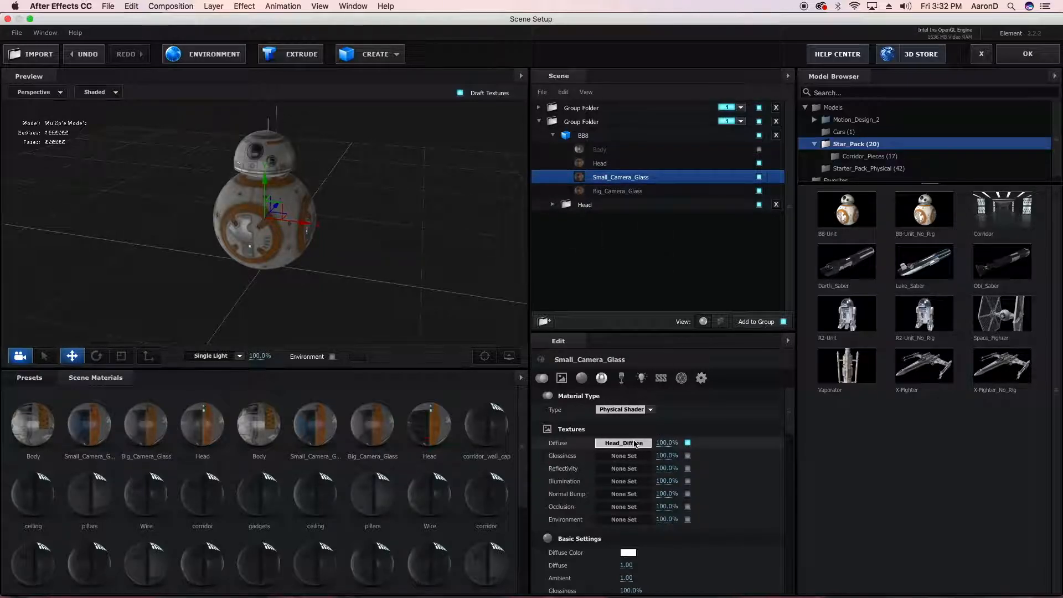
click(602, 378)
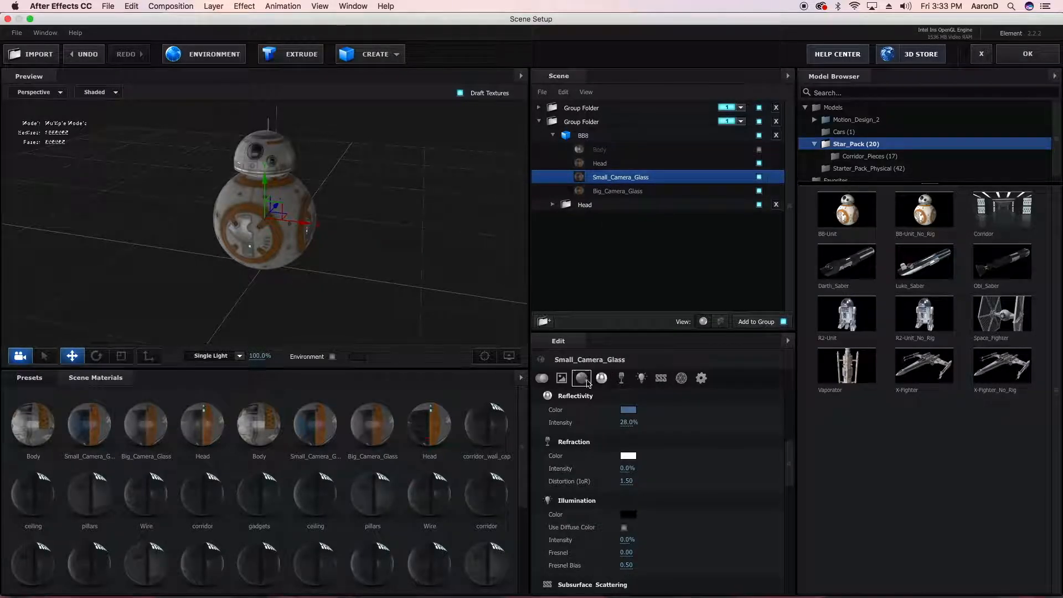
click(585, 379)
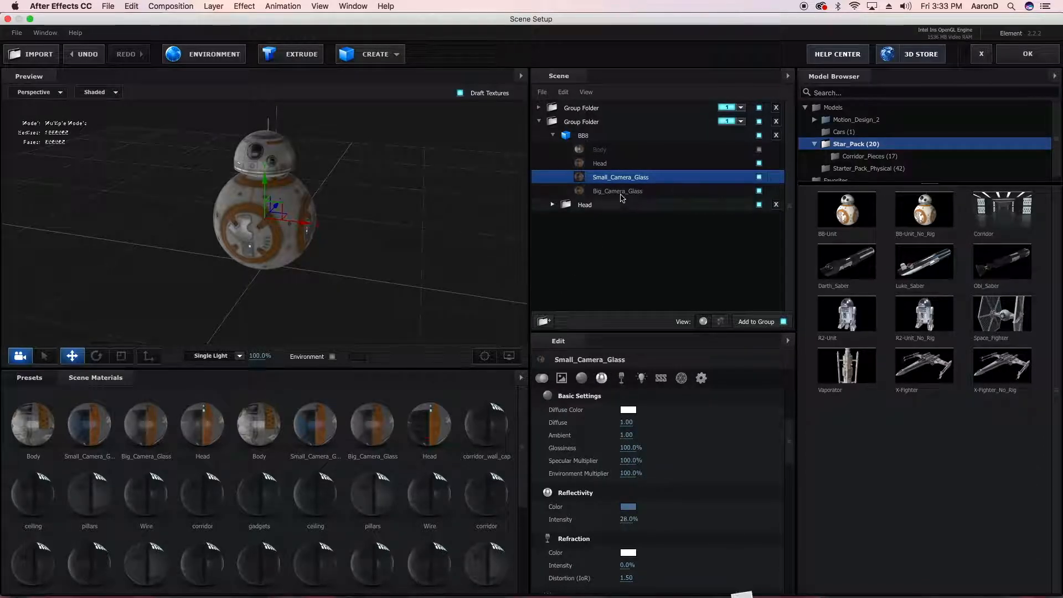
click(600, 164)
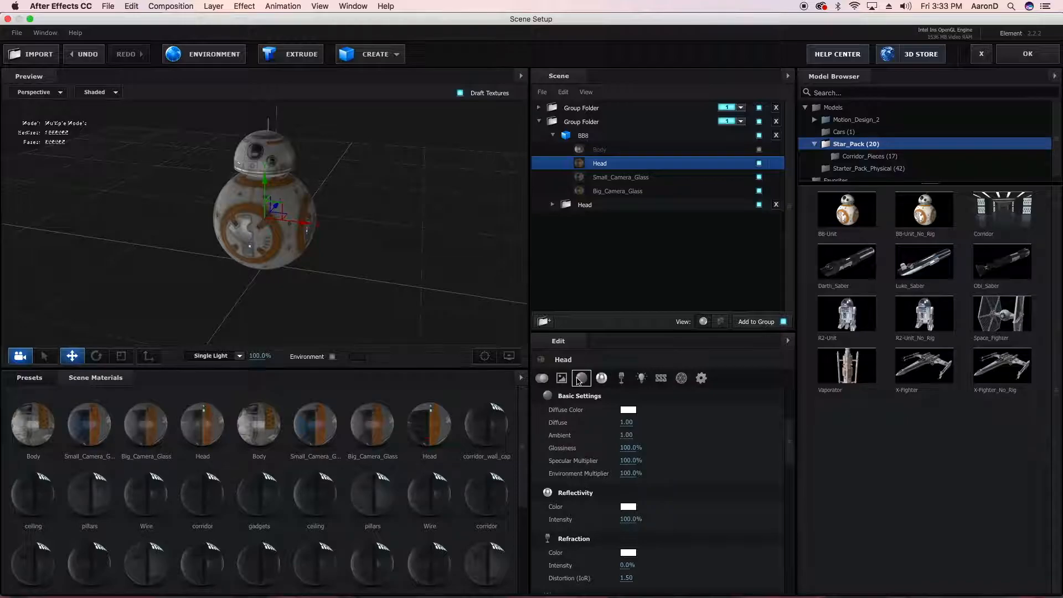
click(631, 448)
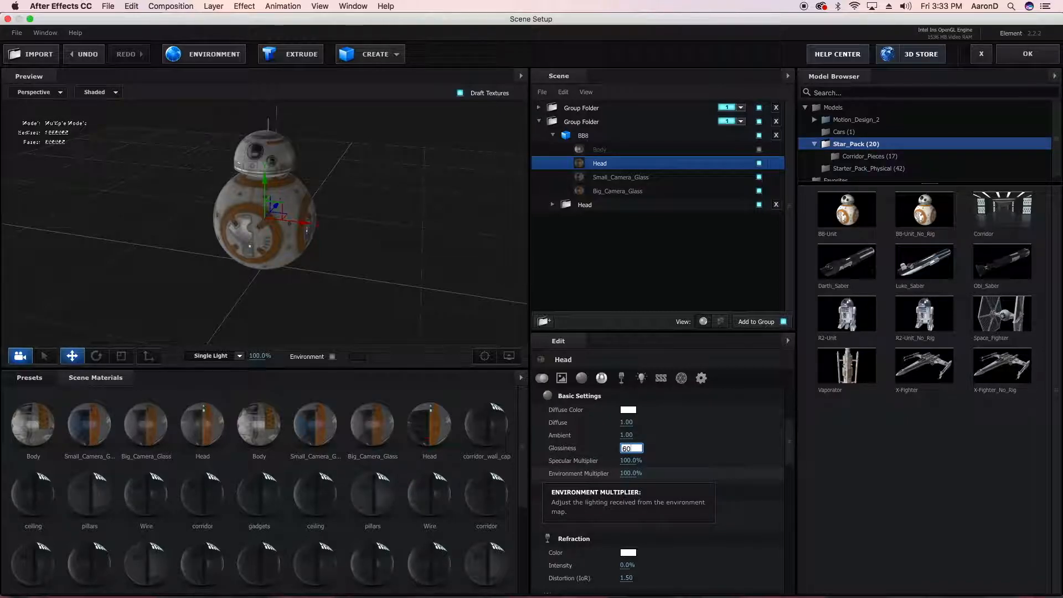
key(Return)
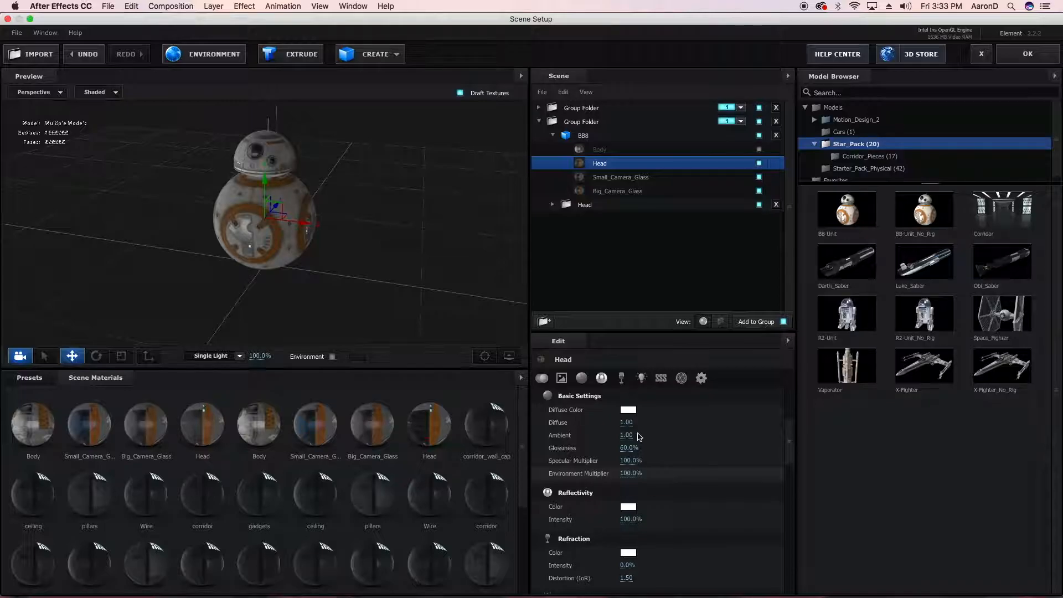
key(Return)
scroll(354, 215, up, 3)
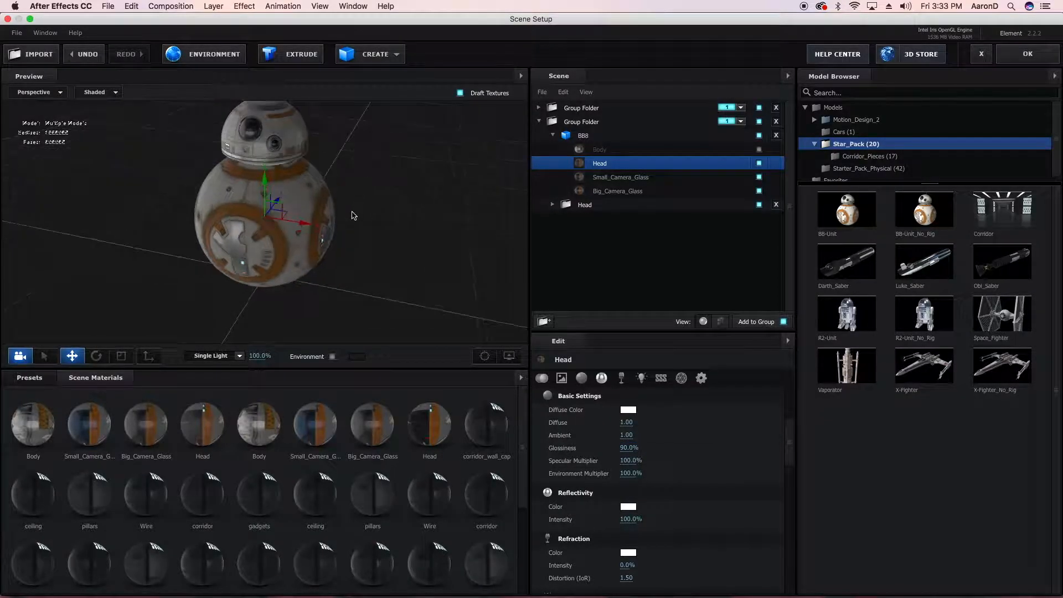
drag(354, 215, 377, 201)
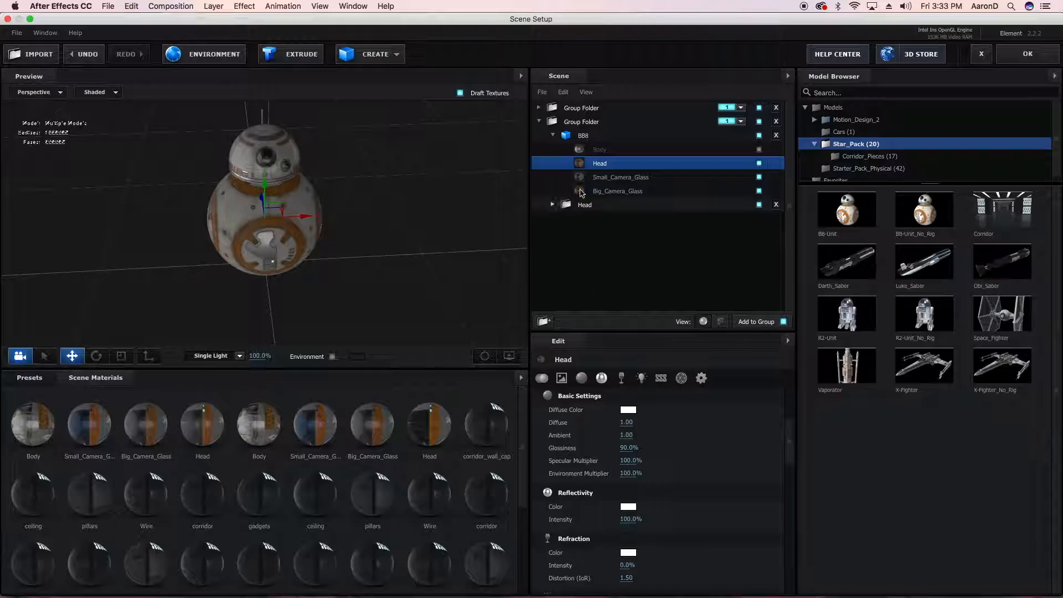
Set the Small_Camera_Glass material's Blend Mode to Add and check BB-8's camera glass.
click(599, 182)
scroll(637, 476, down, 10)
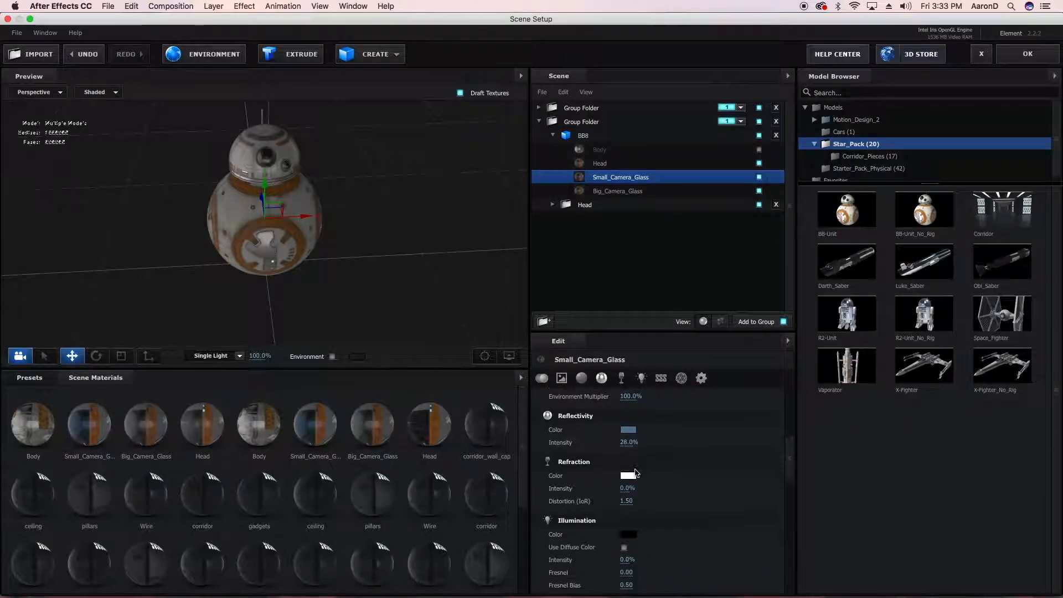
scroll(636, 472, down, 6)
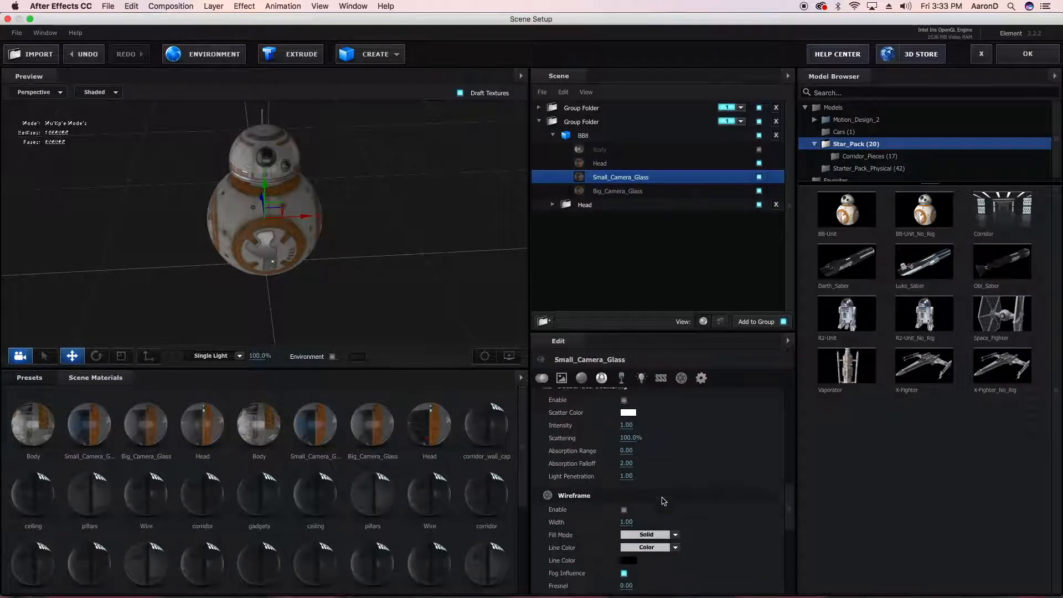
scroll(645, 498, down, 6)
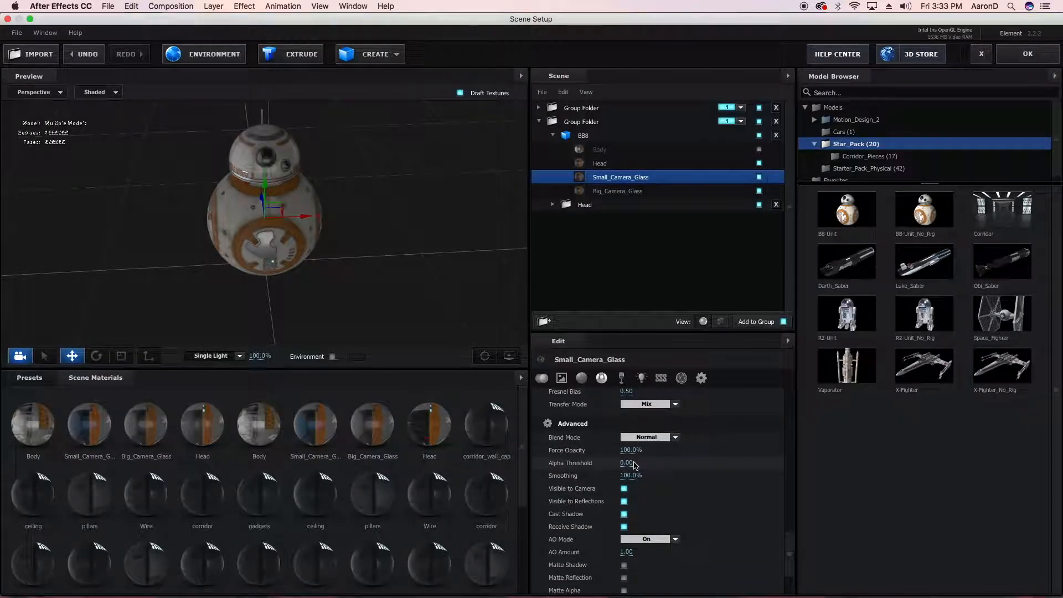
scroll(638, 441, down, 1)
click(641, 438)
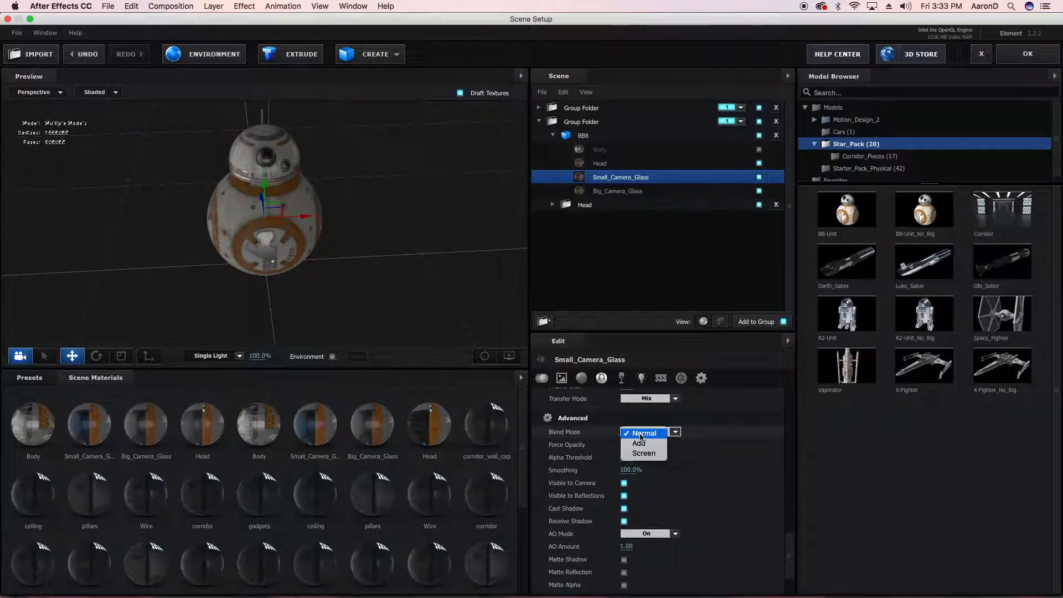
click(643, 444)
scroll(406, 280, up, 3)
drag(406, 280, 450, 226)
scroll(391, 249, up, 5)
scroll(388, 260, down, 3)
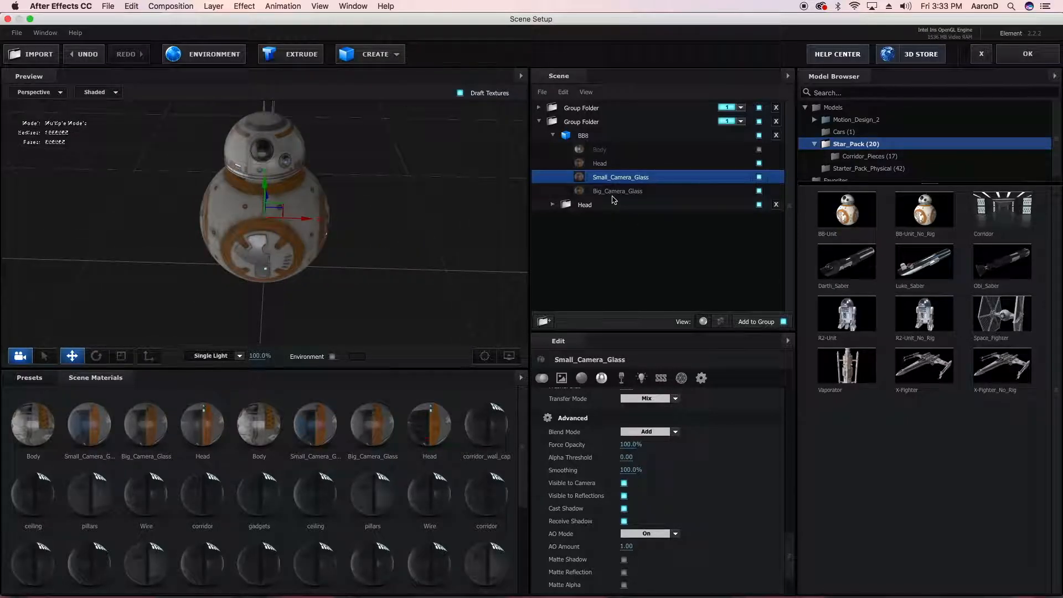
Try the Add blend mode on the Big_Camera_Glass material and return it to Normal.
click(613, 191)
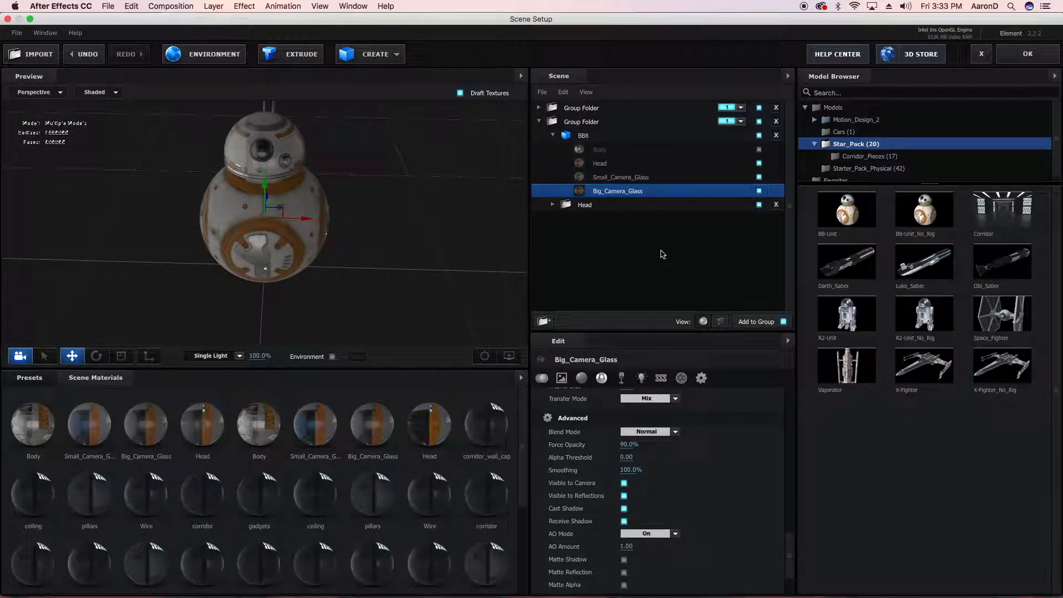
scroll(647, 465, down, 3)
scroll(646, 465, up, 4)
click(645, 455)
click(639, 465)
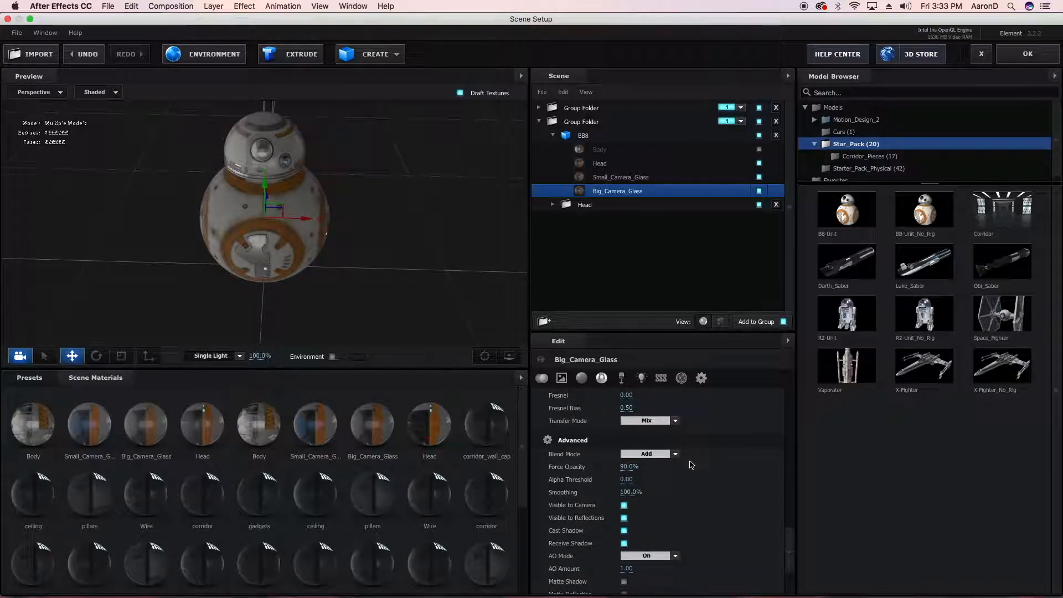
click(659, 455)
click(652, 456)
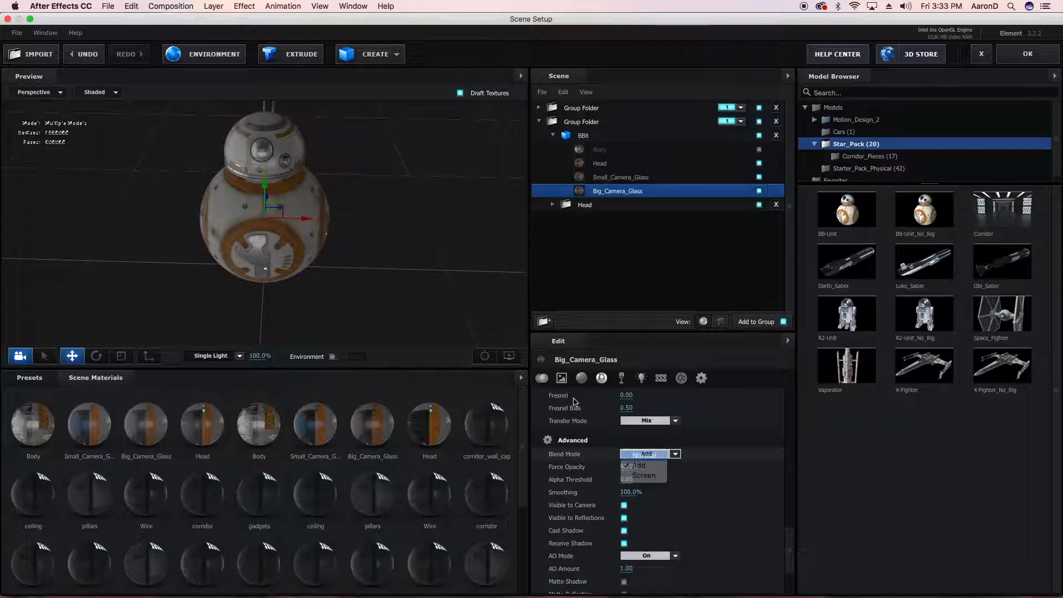
drag(321, 230, 297, 216)
Collapse the BB8 model and expand the Head folder in the second Group Folder down to the BB8 Copy's parts.
click(553, 135)
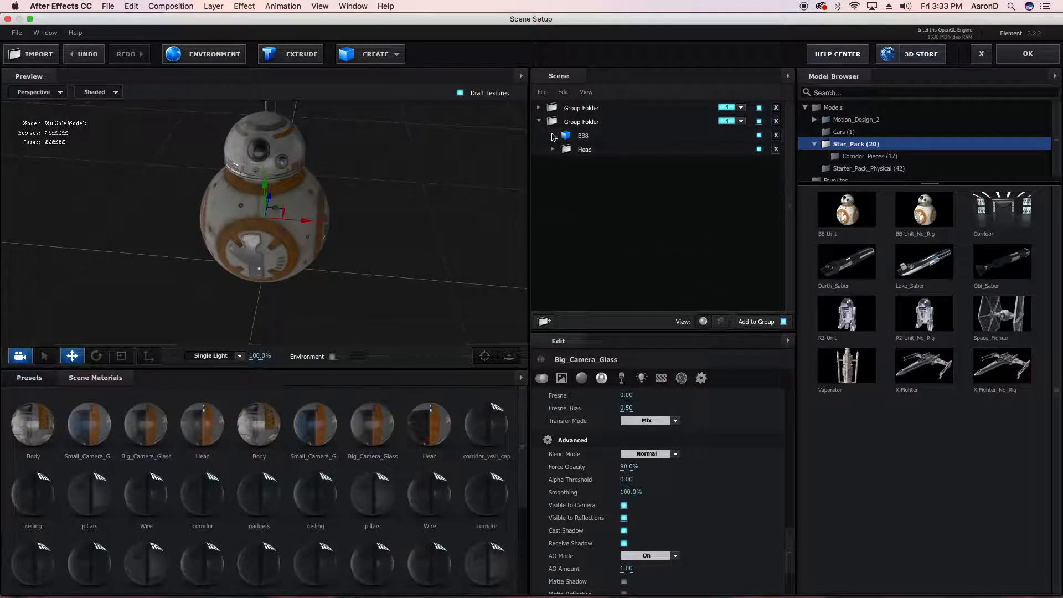
click(554, 136)
click(551, 149)
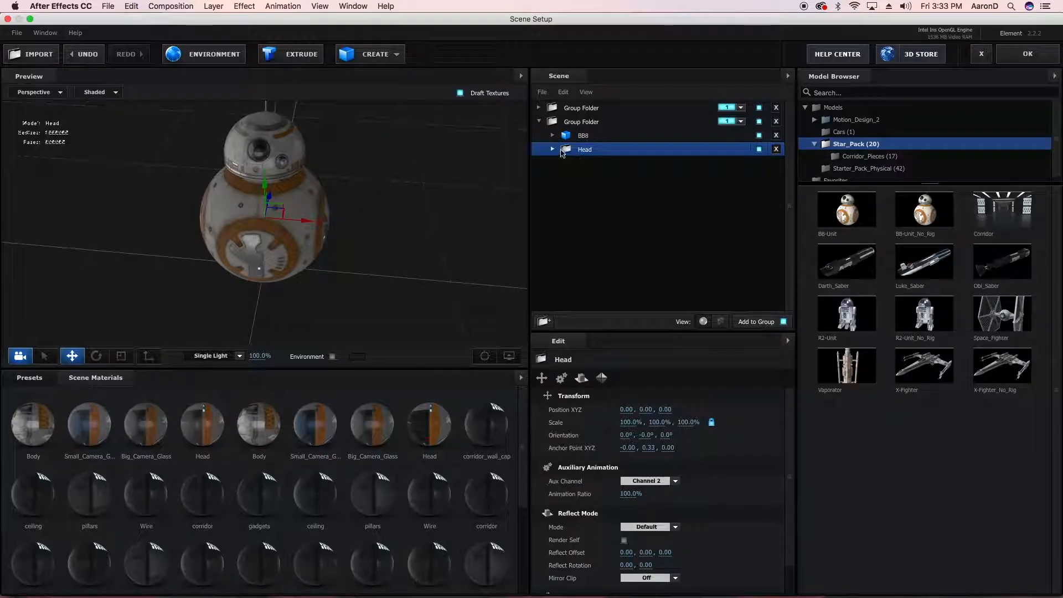
click(540, 123)
click(541, 123)
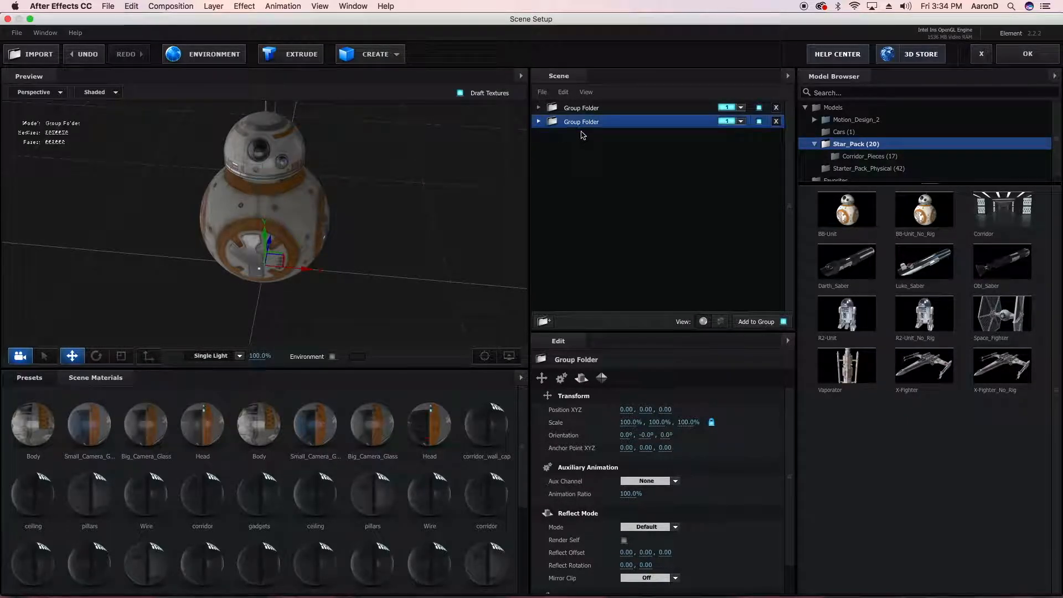
click(539, 122)
click(553, 149)
click(553, 150)
click(583, 164)
click(567, 163)
click(611, 177)
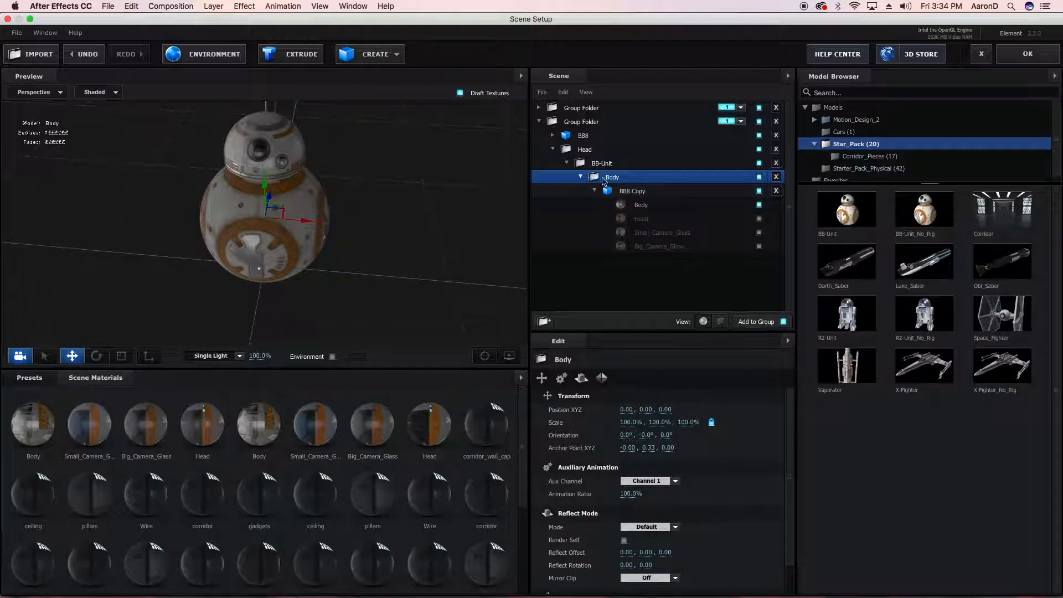
Examine how the Head, BB-Unit and Body folders and the BB8 models are nested and which Aux Channels they use.
click(573, 150)
click(552, 149)
click(553, 149)
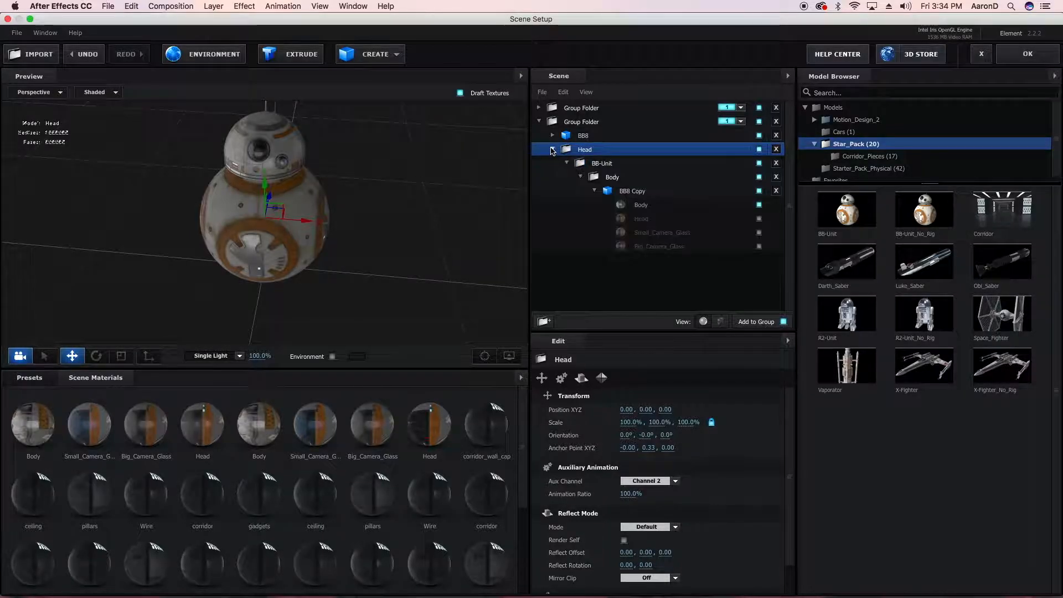
click(603, 164)
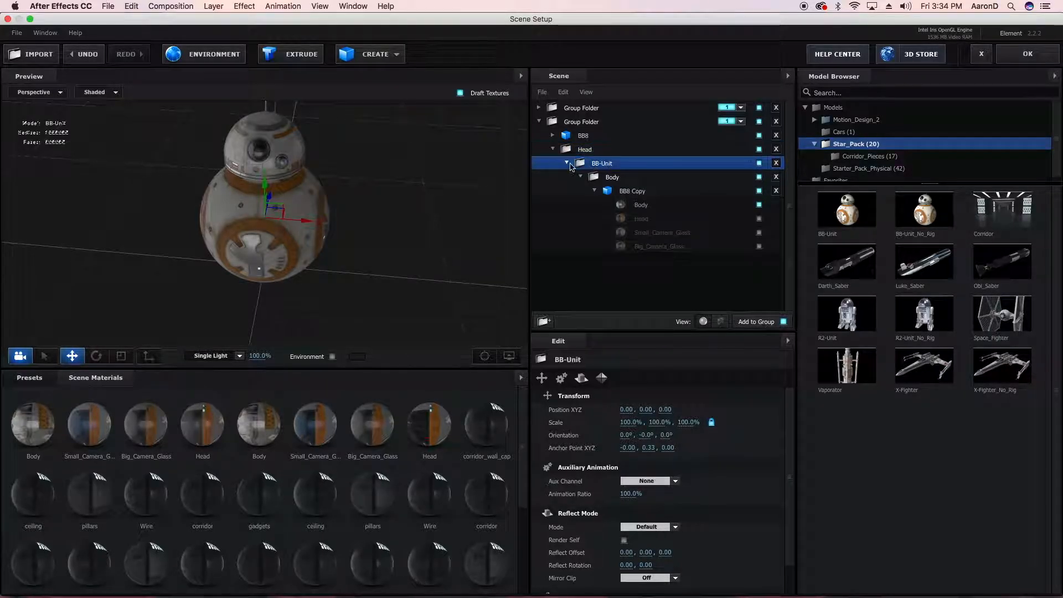
click(609, 178)
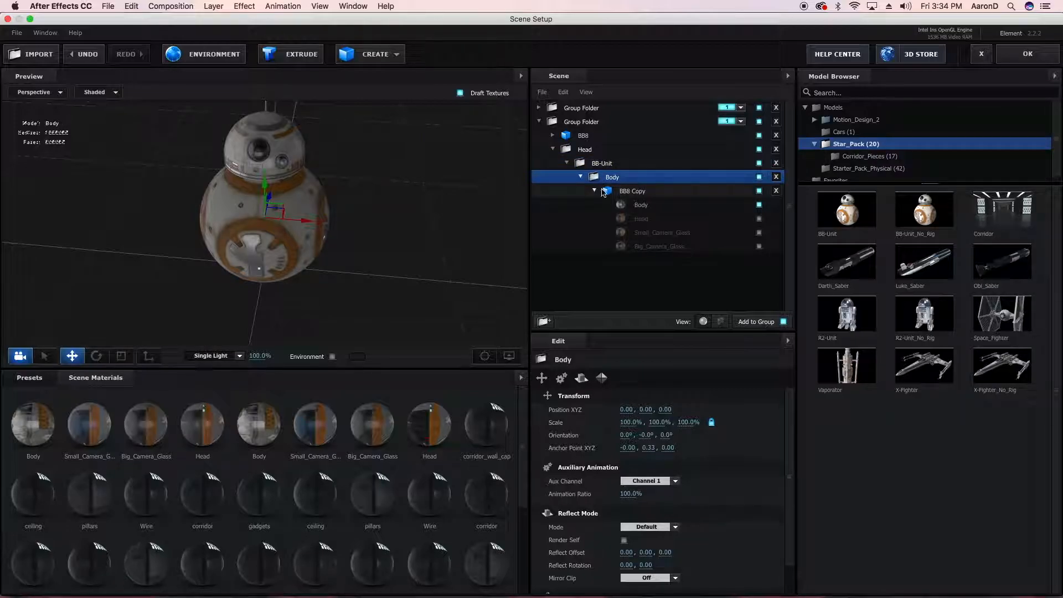
click(579, 138)
click(582, 151)
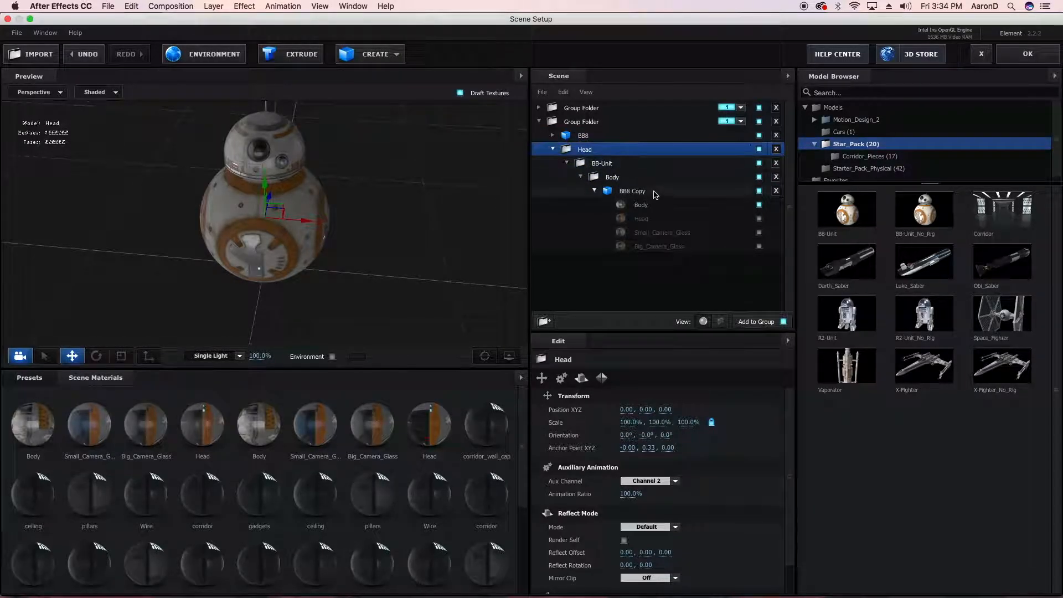
click(621, 181)
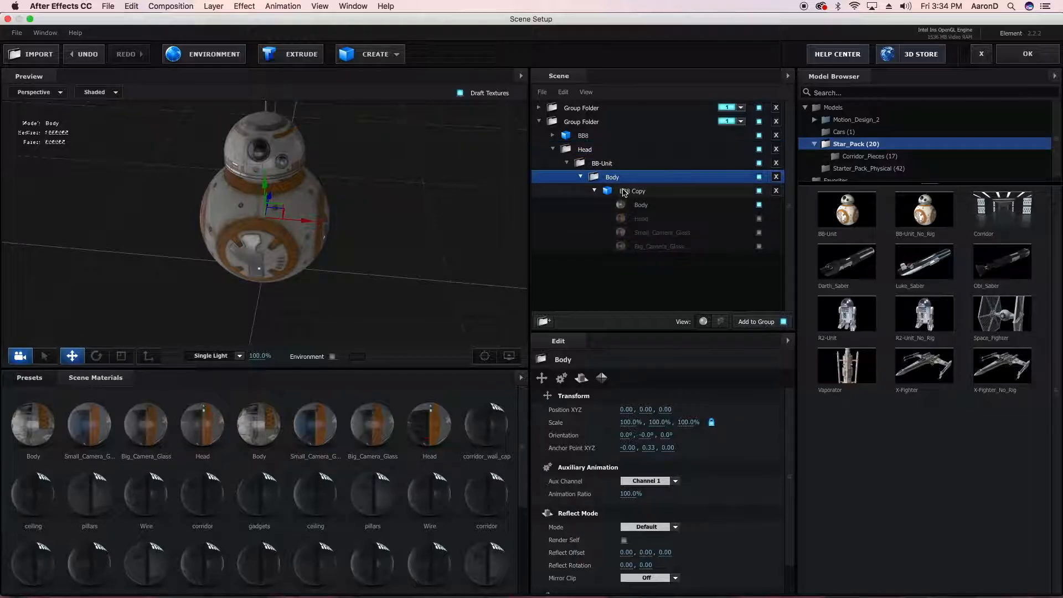
click(626, 191)
Set the BB8 Copy's Body material texture strengths to 60% for Glossiness and 90% for Reflectivity.
click(644, 206)
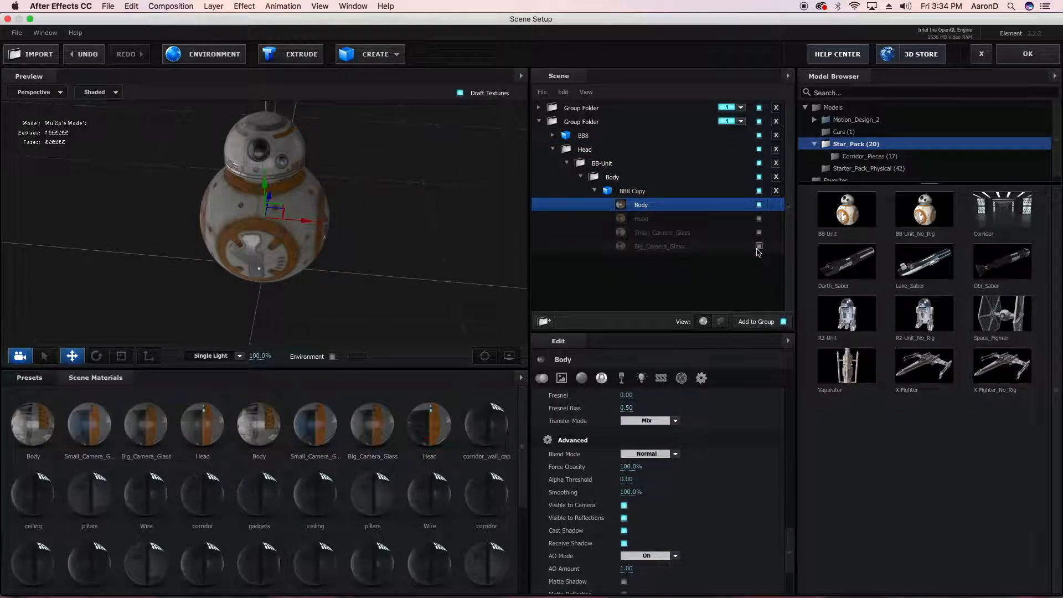
scroll(628, 492, down, 10)
scroll(629, 491, up, 10)
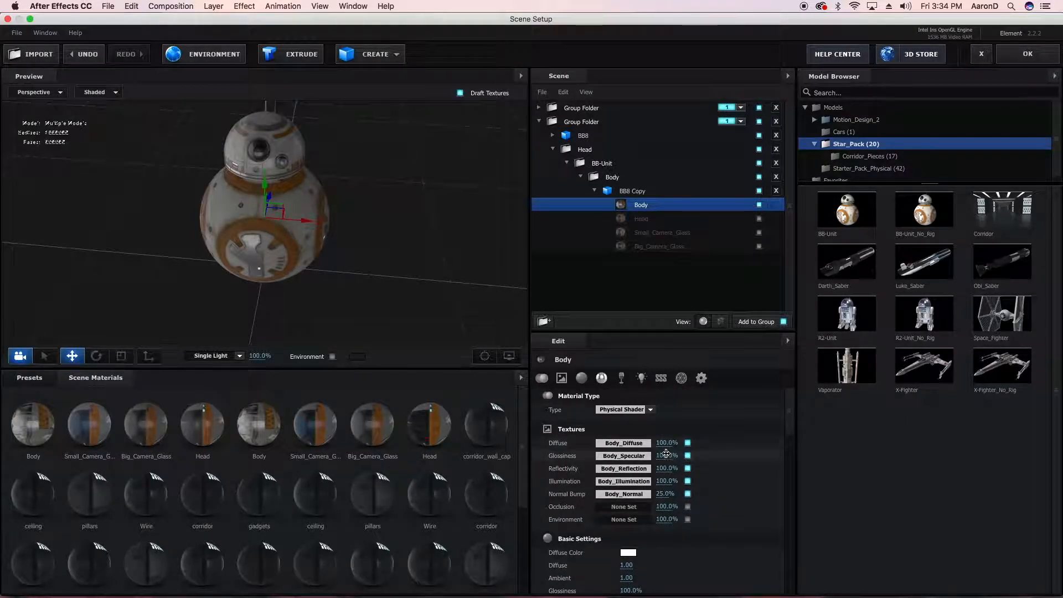
click(666, 455)
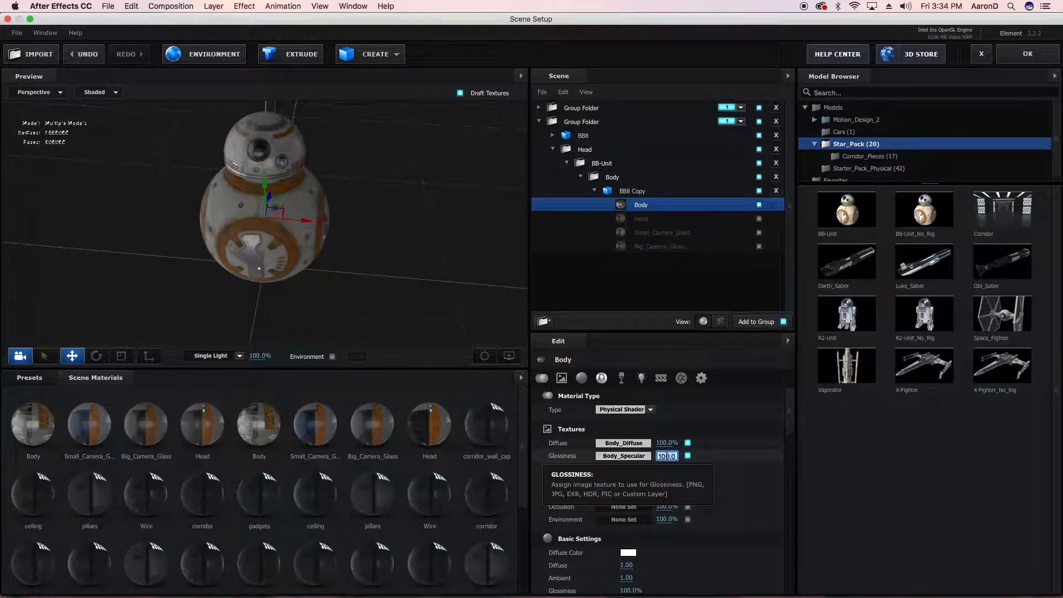
text(60)
key(Return)
click(664, 468)
text(90)
key(Return)
drag(295, 273, 268, 259)
Apply the Basic_2K_05 environment preset to the scene and check the reflections on BB-8.
click(43, 379)
click(47, 405)
click(53, 418)
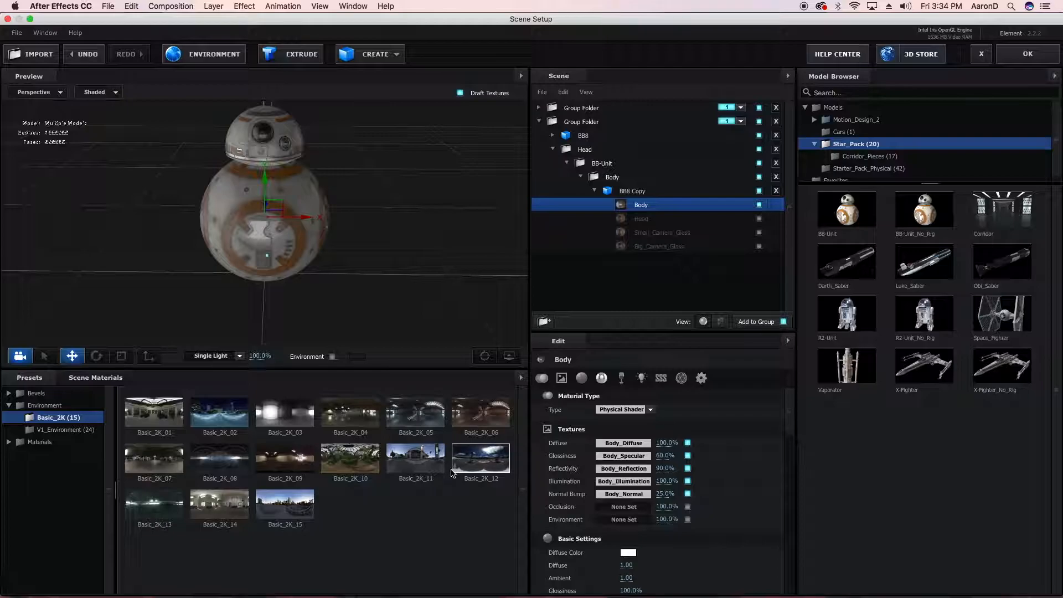
click(438, 416)
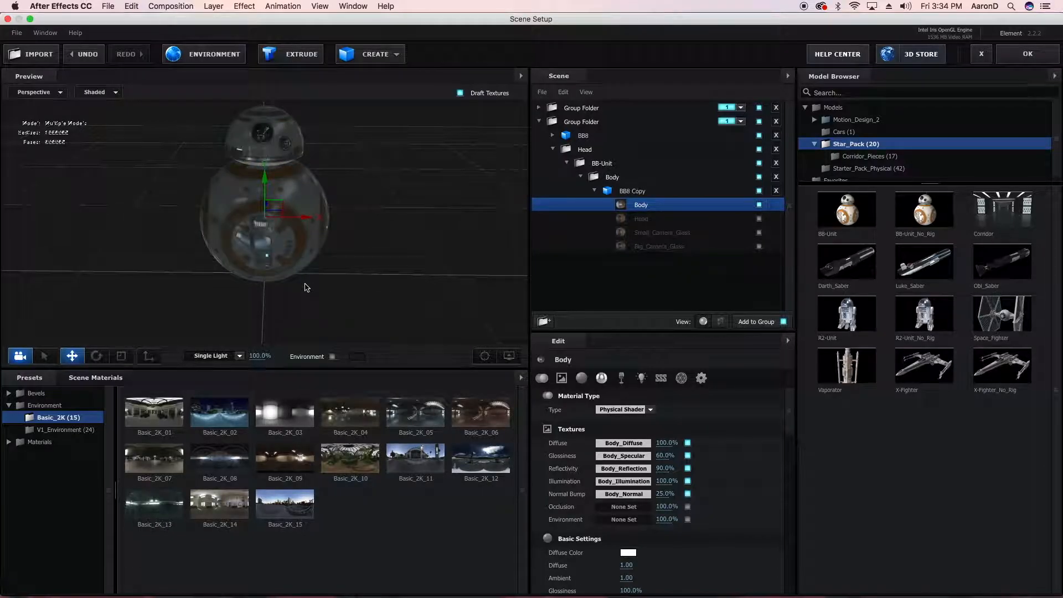
drag(346, 238, 314, 226)
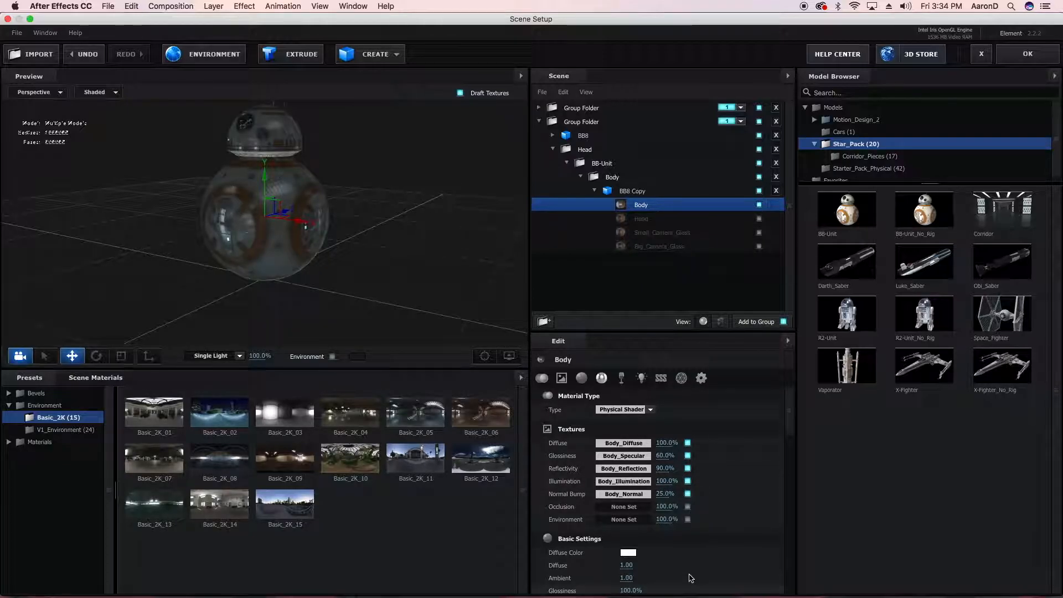
Set Glossiness in the Body material's basic settings to 90% and check BB-8 from another angle.
scroll(657, 537, down, 5)
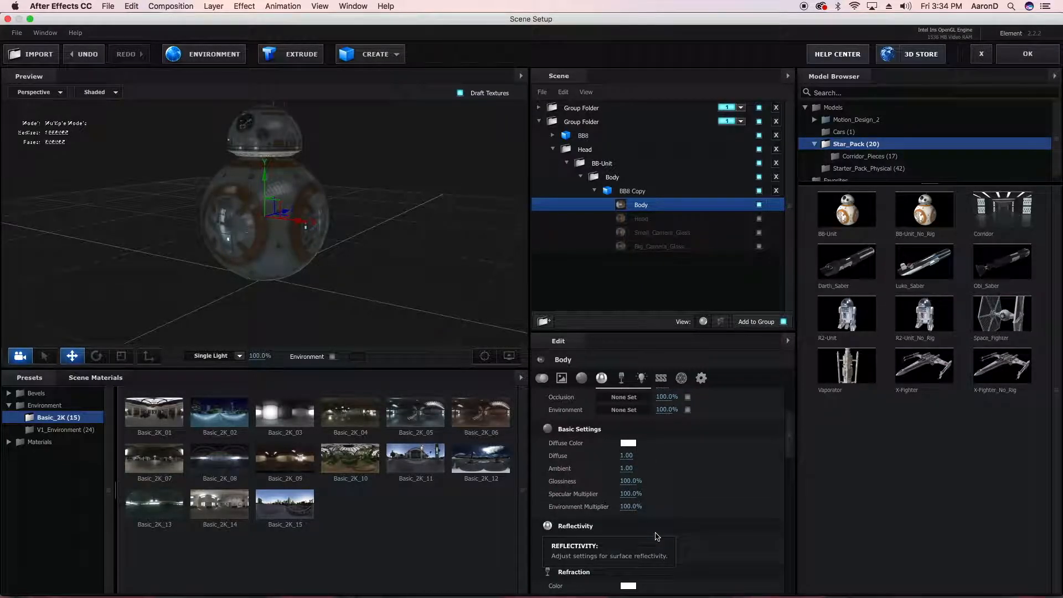
click(626, 482)
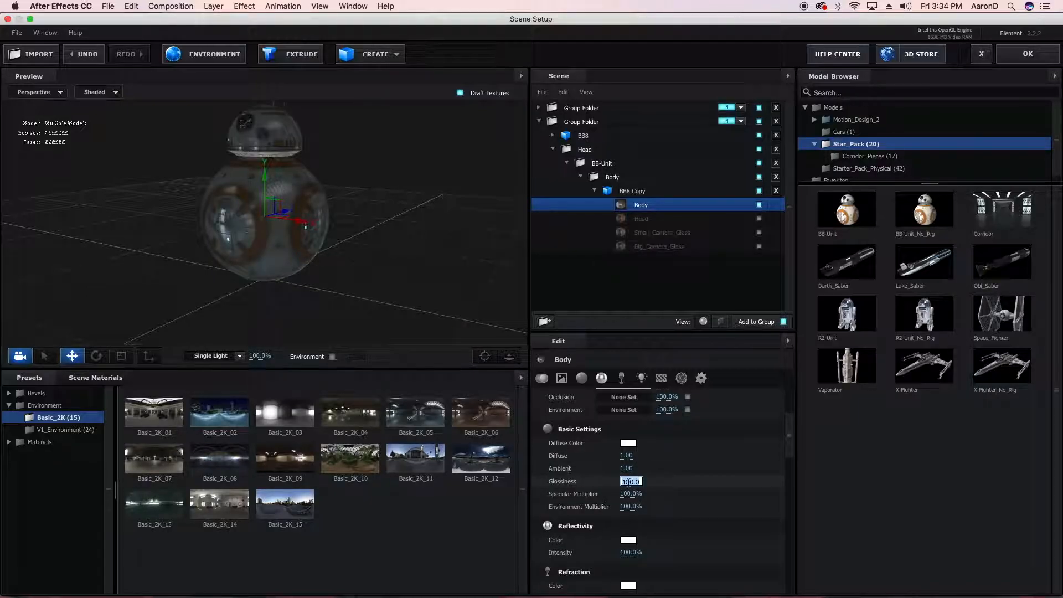
text(90)
key(Return)
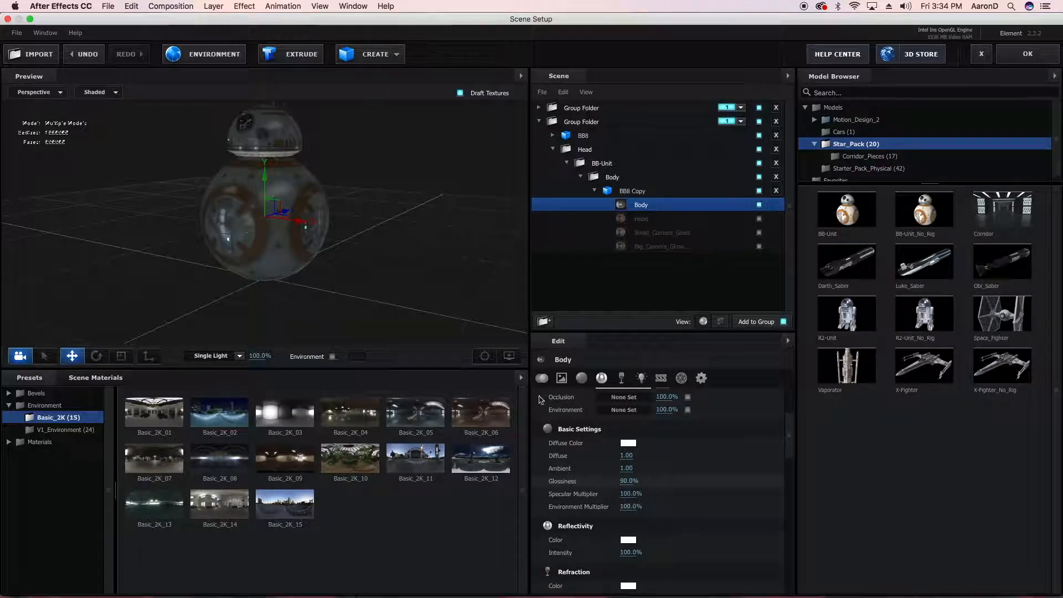
drag(385, 303, 410, 306)
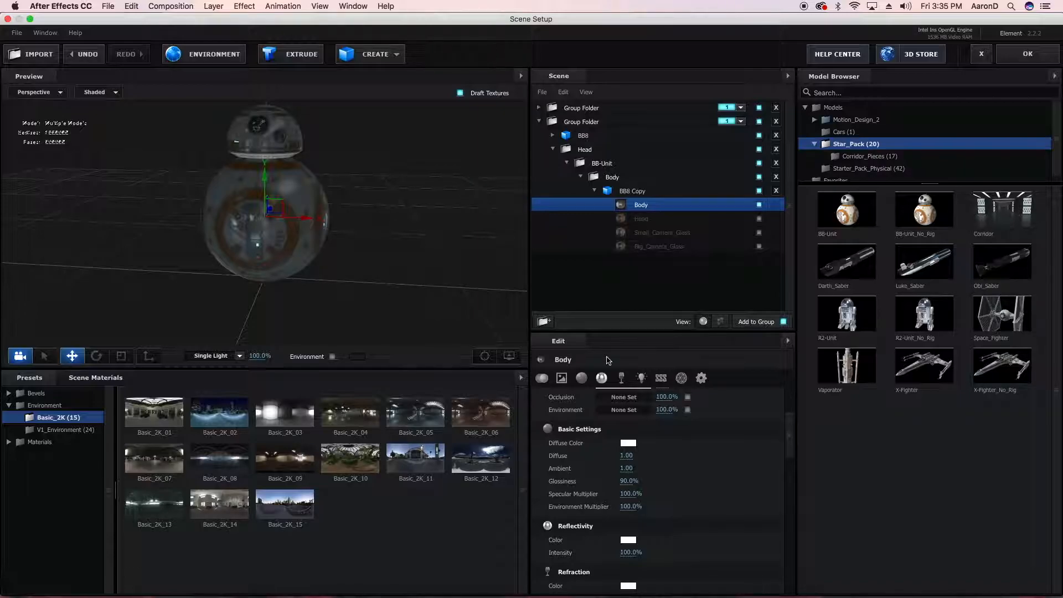
Collapse the BB-8 group folder, expand the other group folder and select its Corridor folder for inspection.
drag(285, 181, 282, 193)
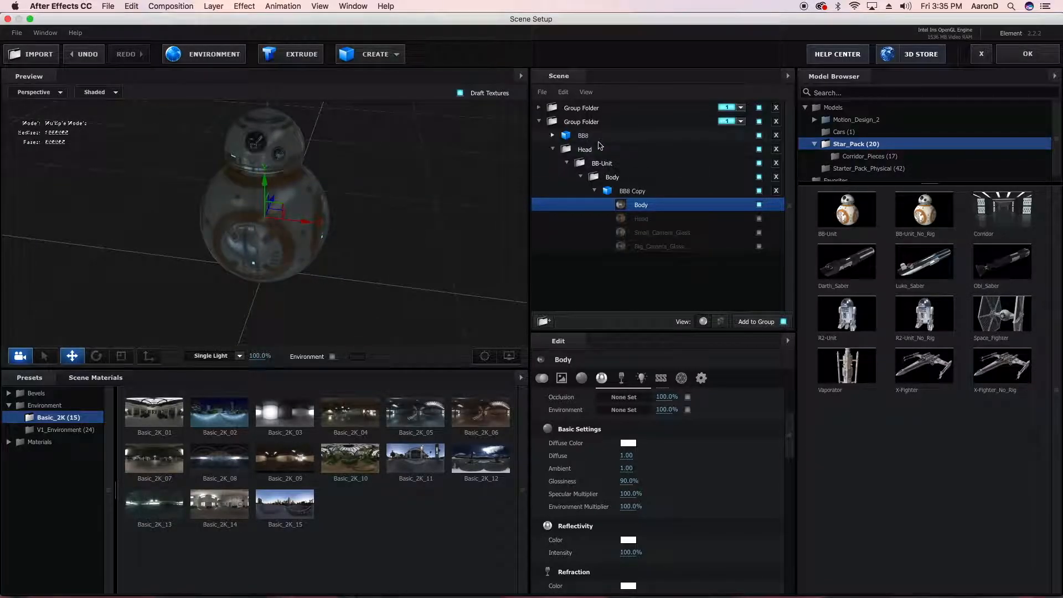
click(539, 121)
click(538, 108)
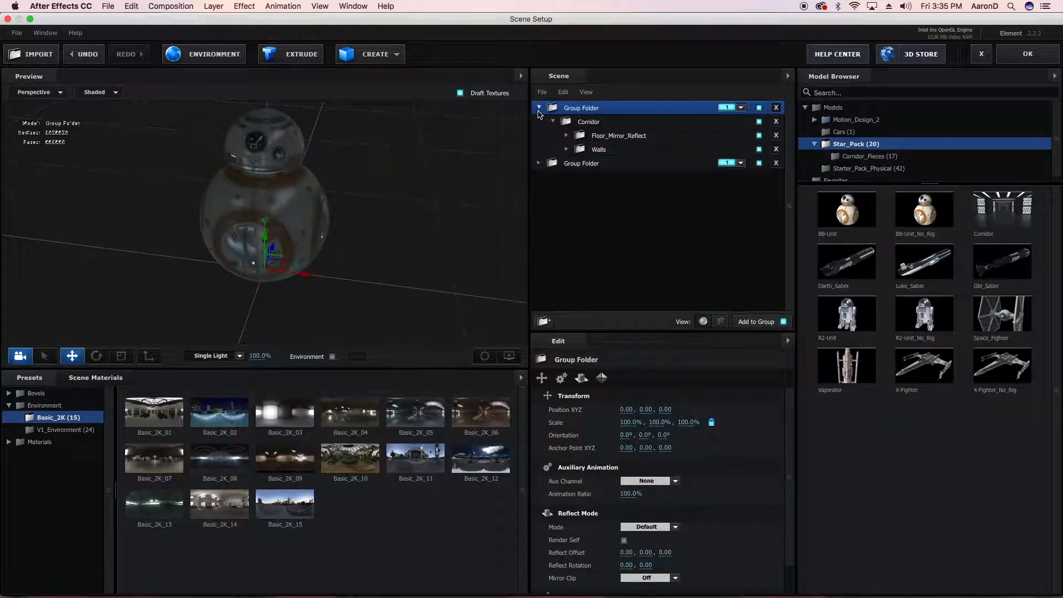
click(589, 122)
scroll(435, 185, up, 8)
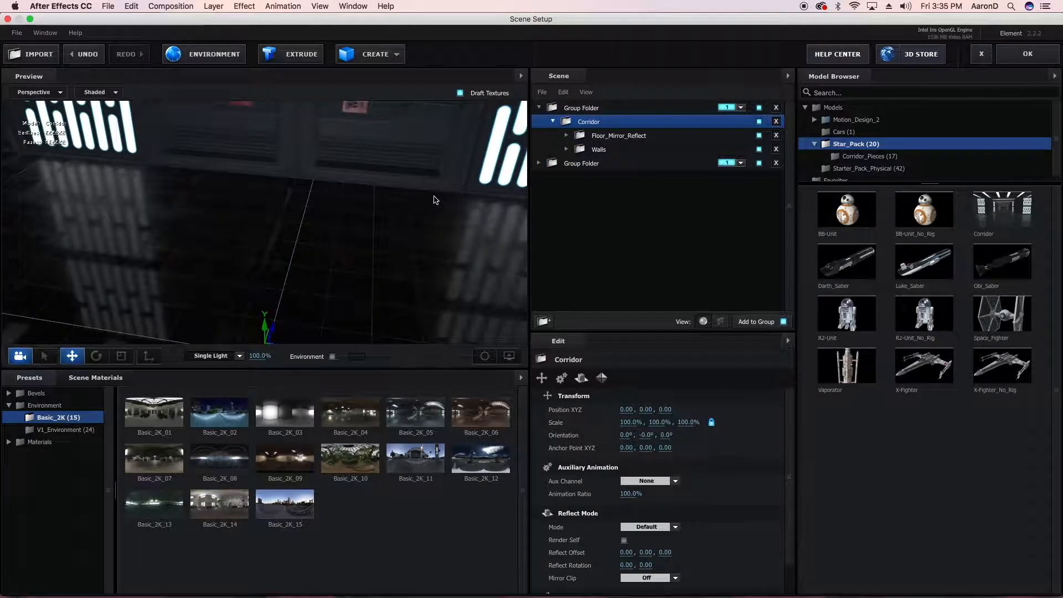
drag(435, 200, 510, 196)
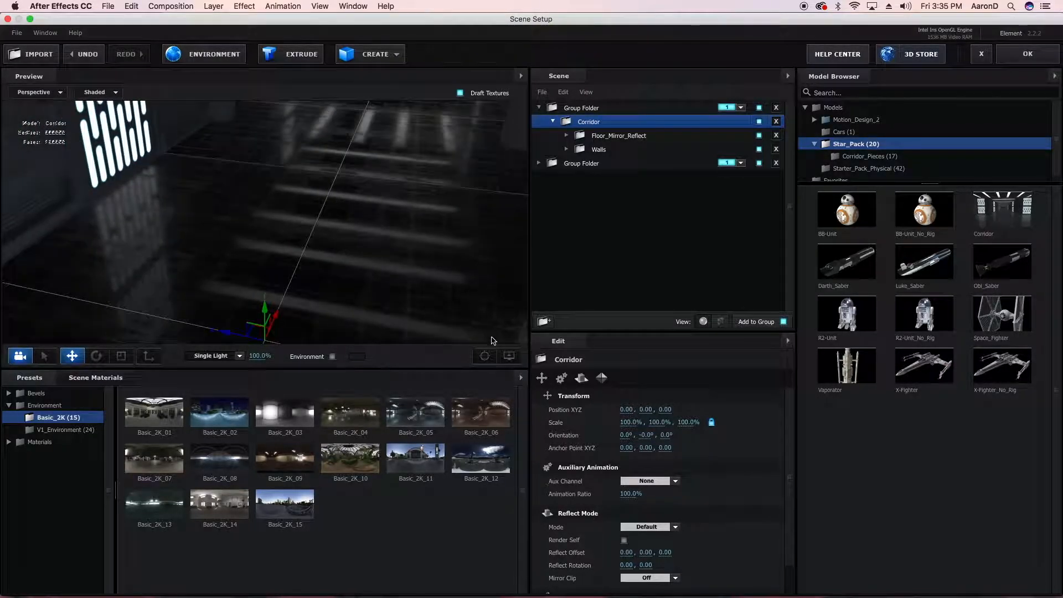
Reset the preview camera, hide the grid in the view options and look down the corridor interior.
click(485, 357)
click(509, 356)
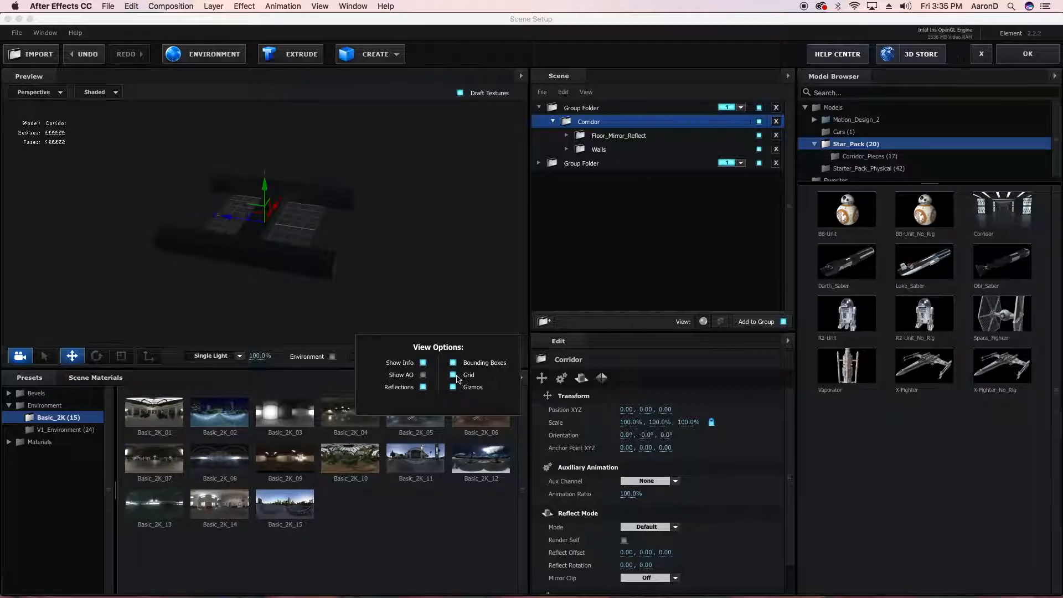
click(453, 375)
scroll(352, 292, up, 10)
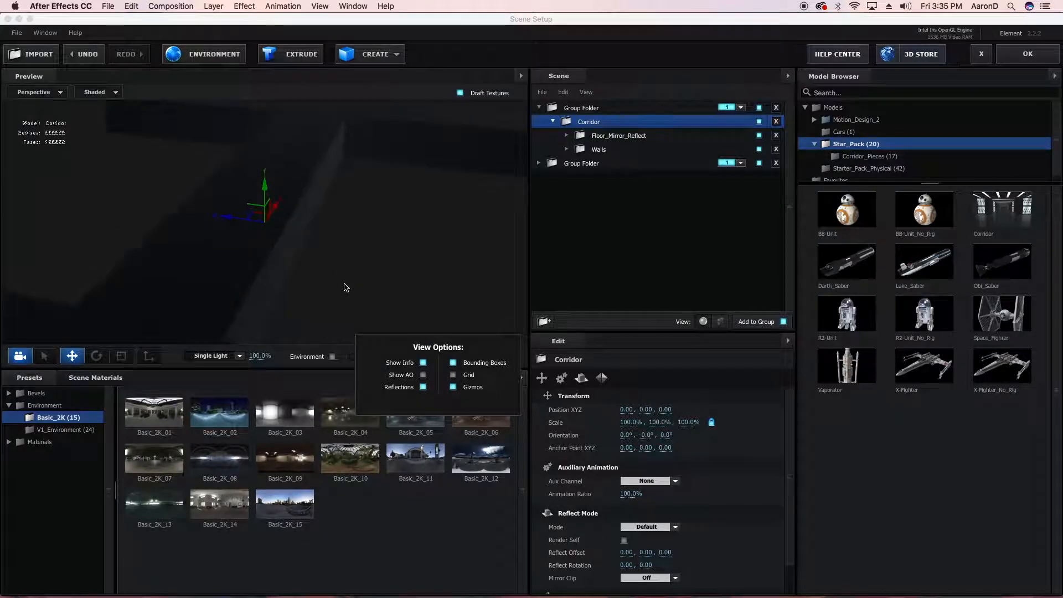
scroll(344, 287, up, 8)
drag(344, 288, 357, 265)
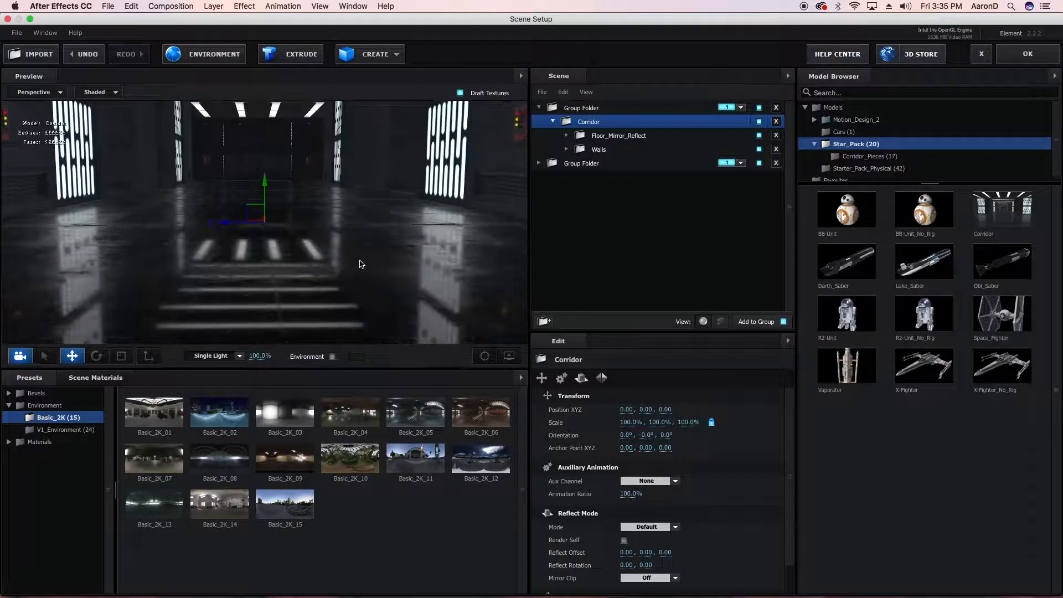
scroll(357, 265, down, 3)
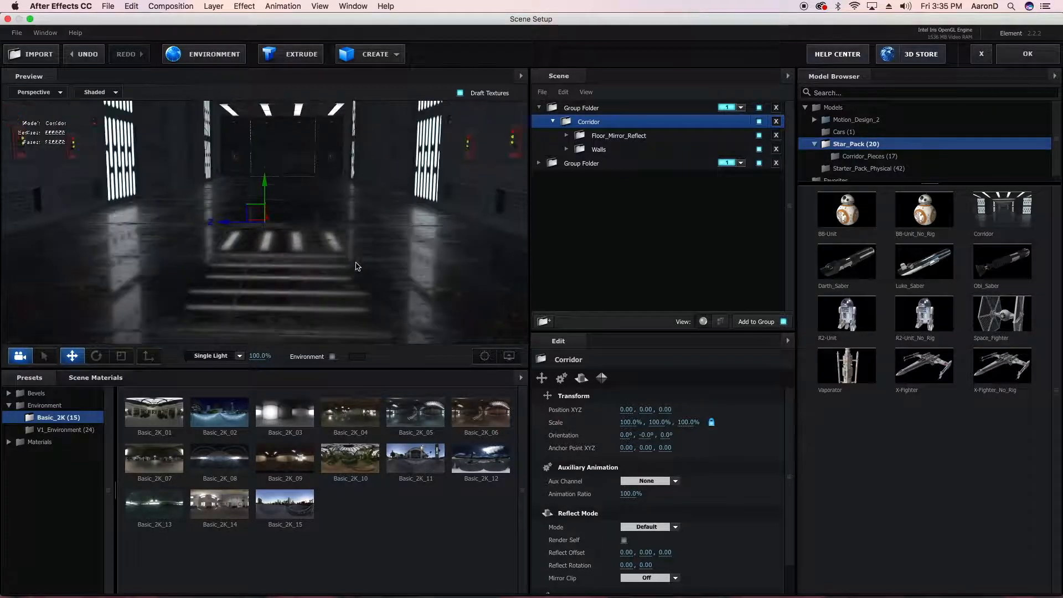
Check the contents of the Floor_Mirror_Reflect folder, and expand Walls and Corridor_Right to list the wall materials.
click(567, 136)
click(616, 154)
click(567, 136)
click(568, 150)
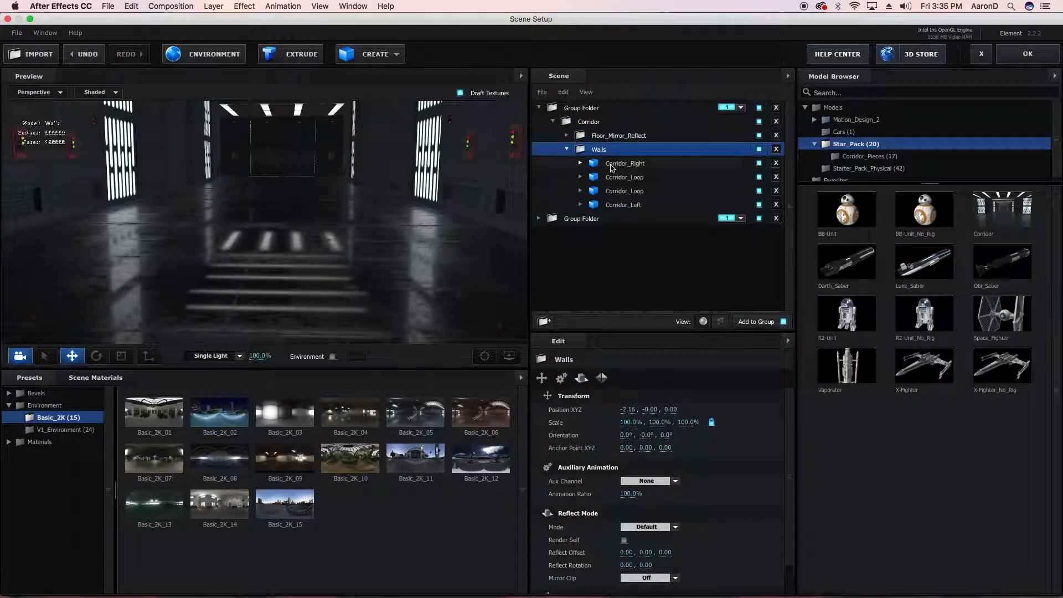
click(609, 166)
click(580, 163)
Set the texture strengths of Corridor_Right's corridor material to 60% for Glossiness and 90% for Reflectivity.
click(608, 177)
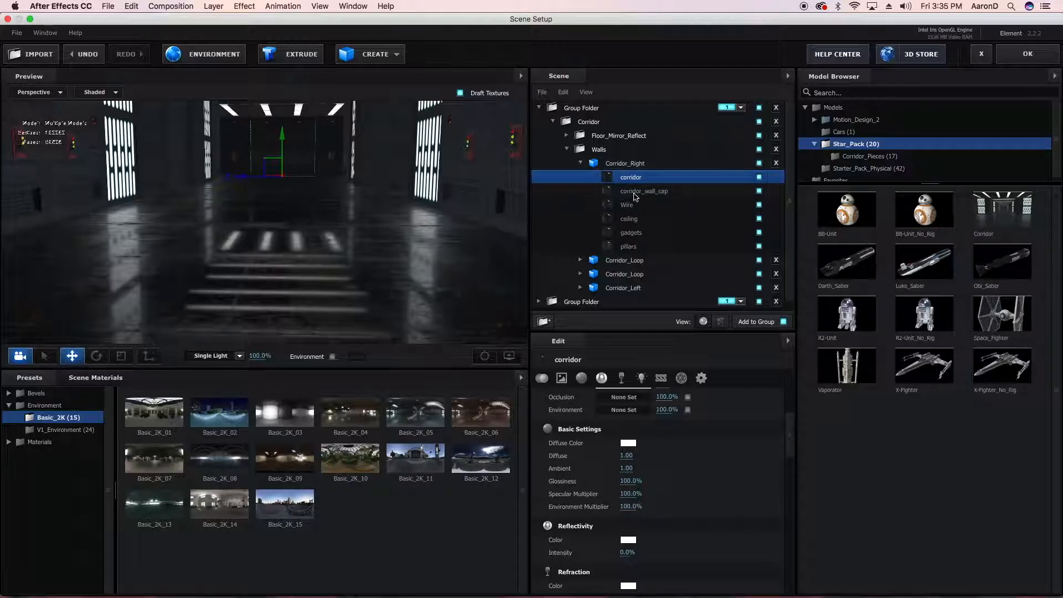
scroll(702, 446, up, 4)
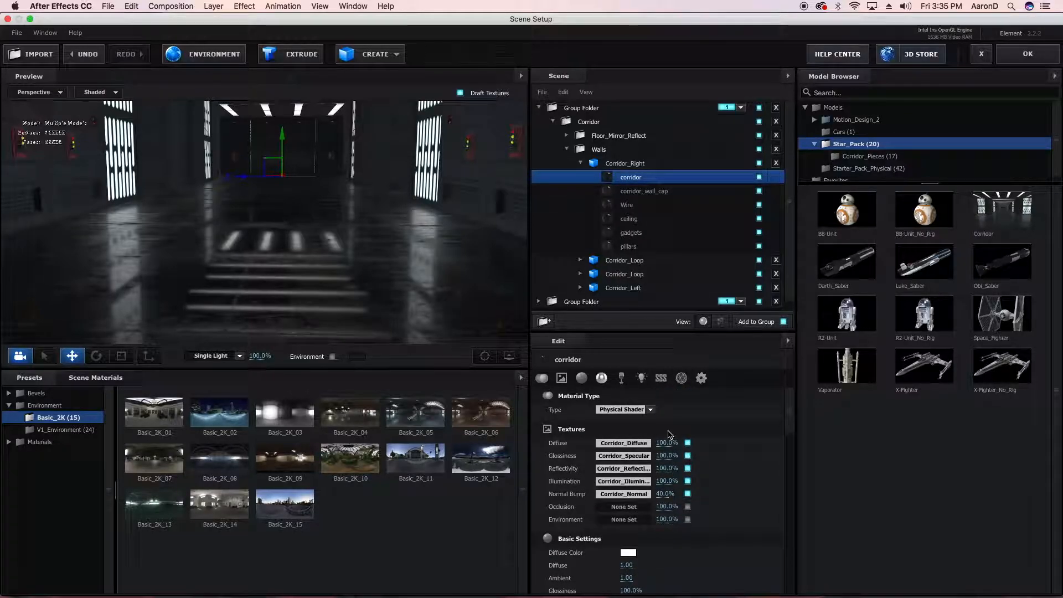
click(667, 456)
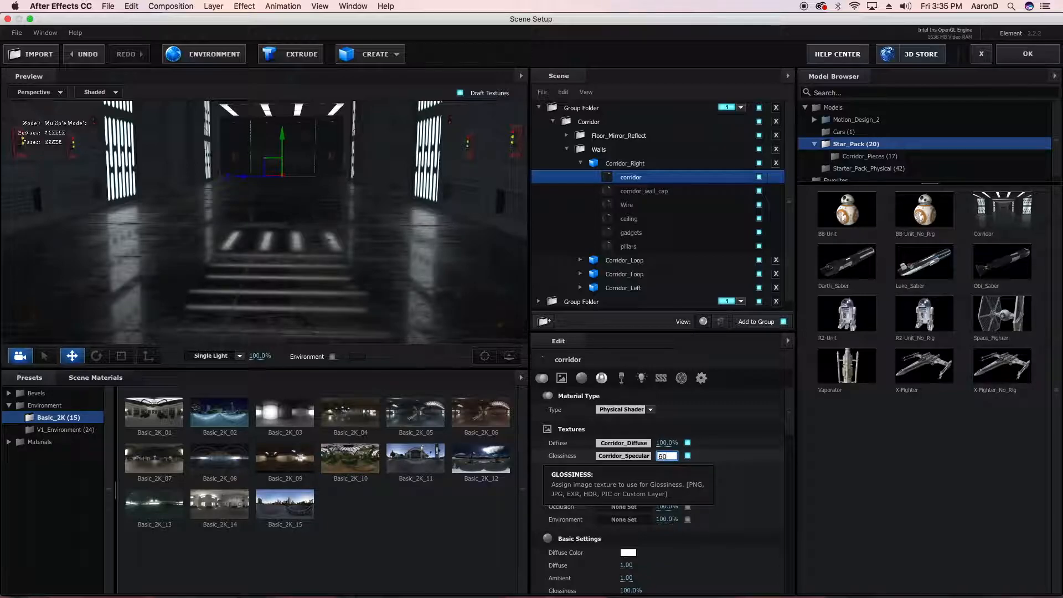
key(Return)
click(666, 469)
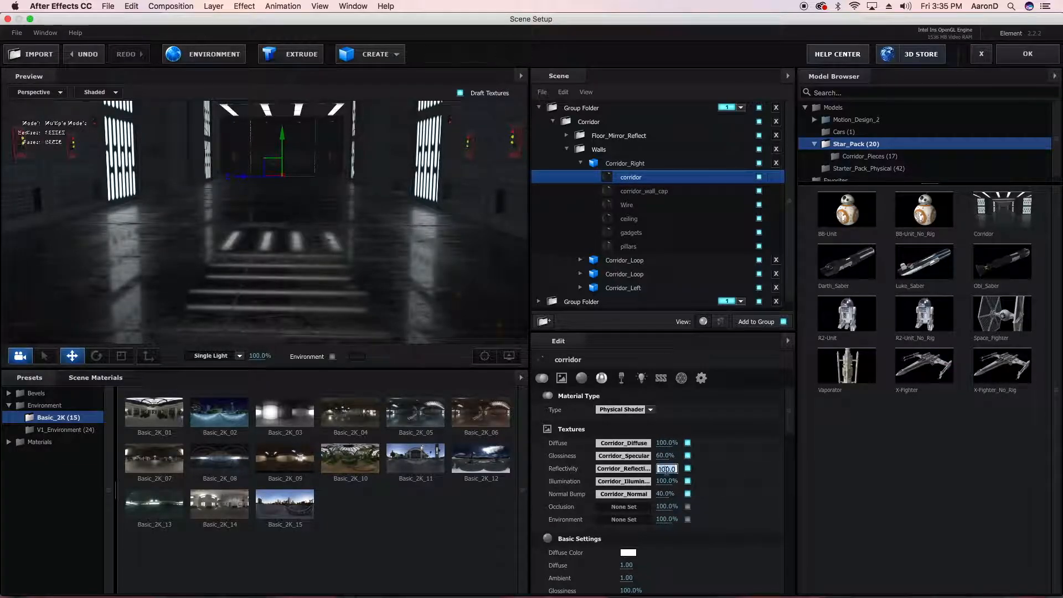
text(90)
key(Return)
Set the corridor_wall_cap material's texture strengths to 60% for Glossiness and 90% for Reflectivity.
click(662, 192)
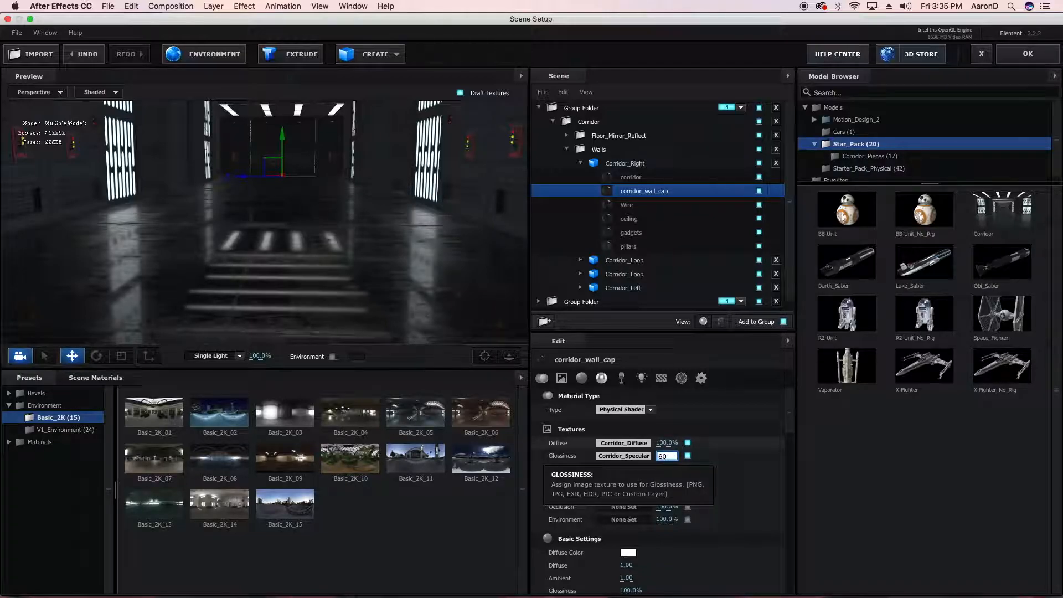
text(90)
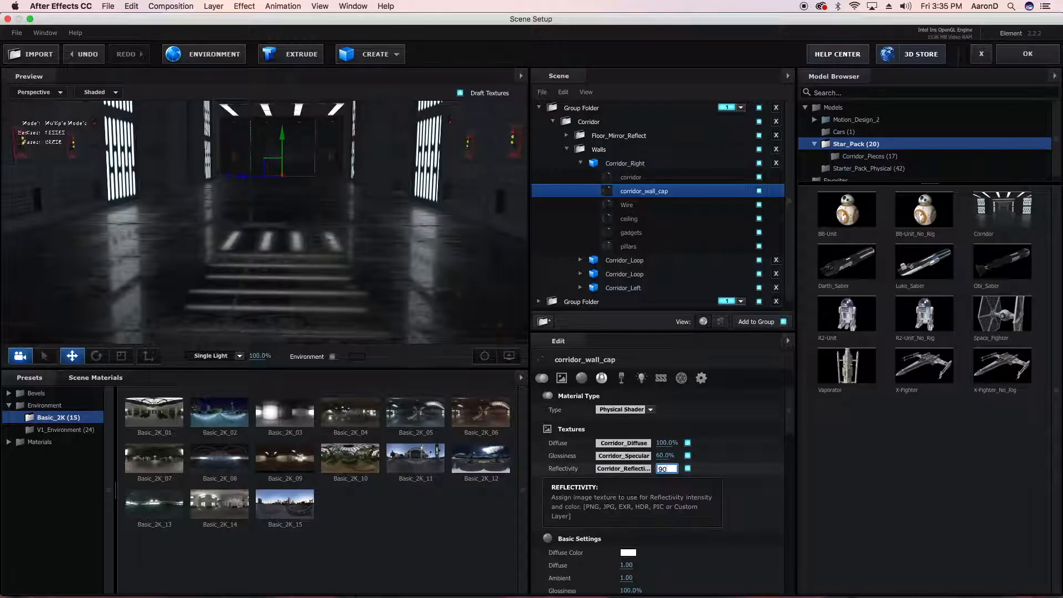
key(Return)
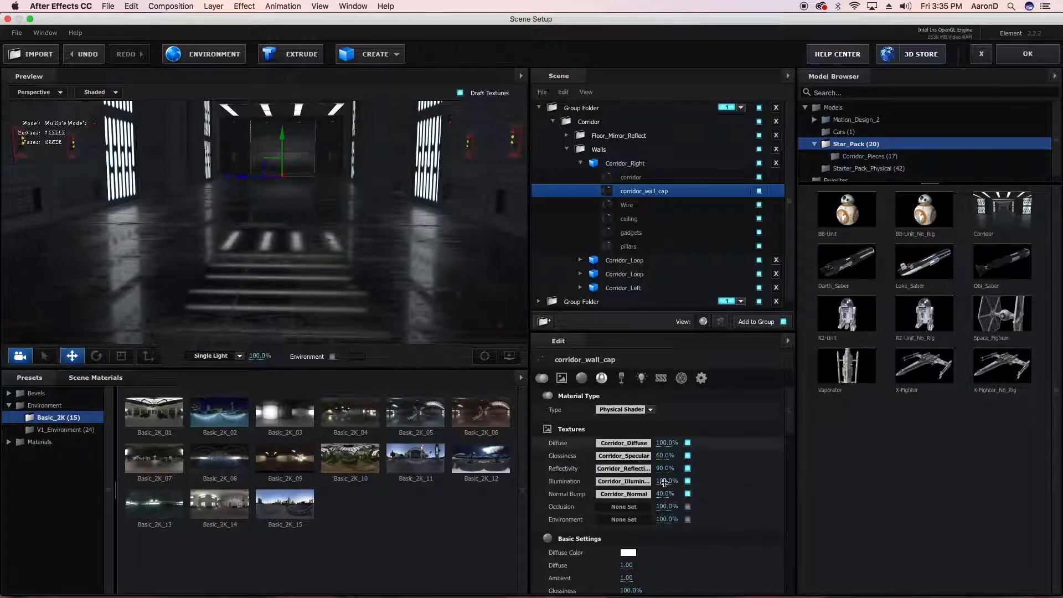
Set the Wire material's texture strengths to 90% for Glossiness and 60% for Reflectivity.
click(648, 206)
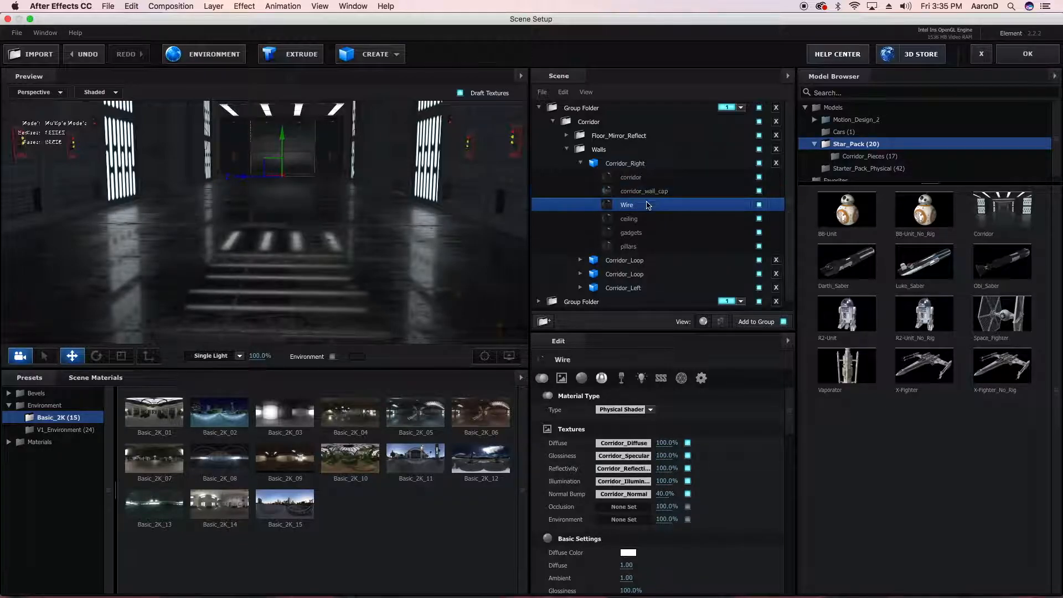
click(669, 452)
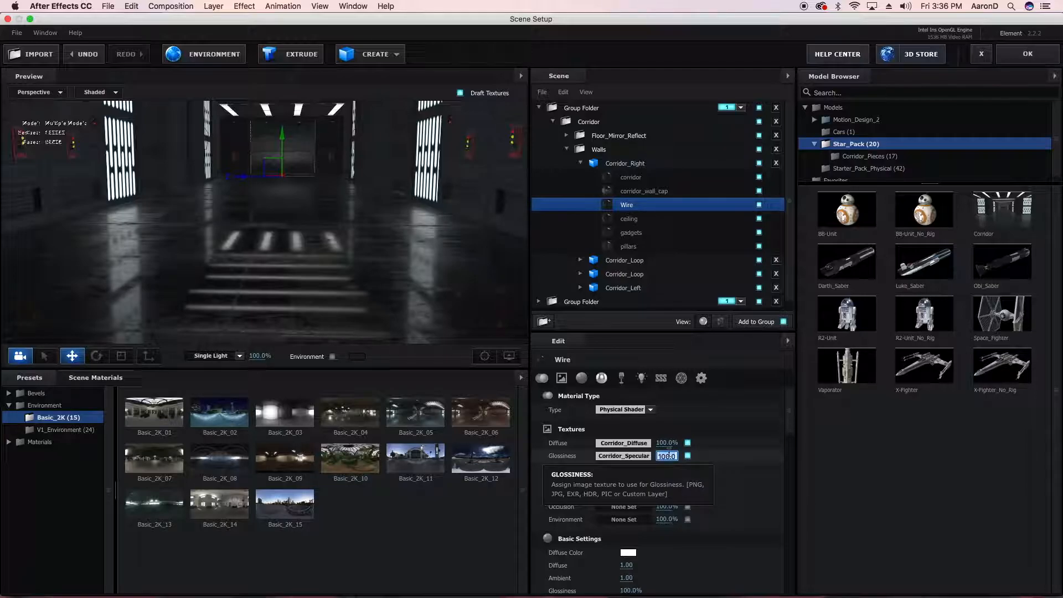
key(Return)
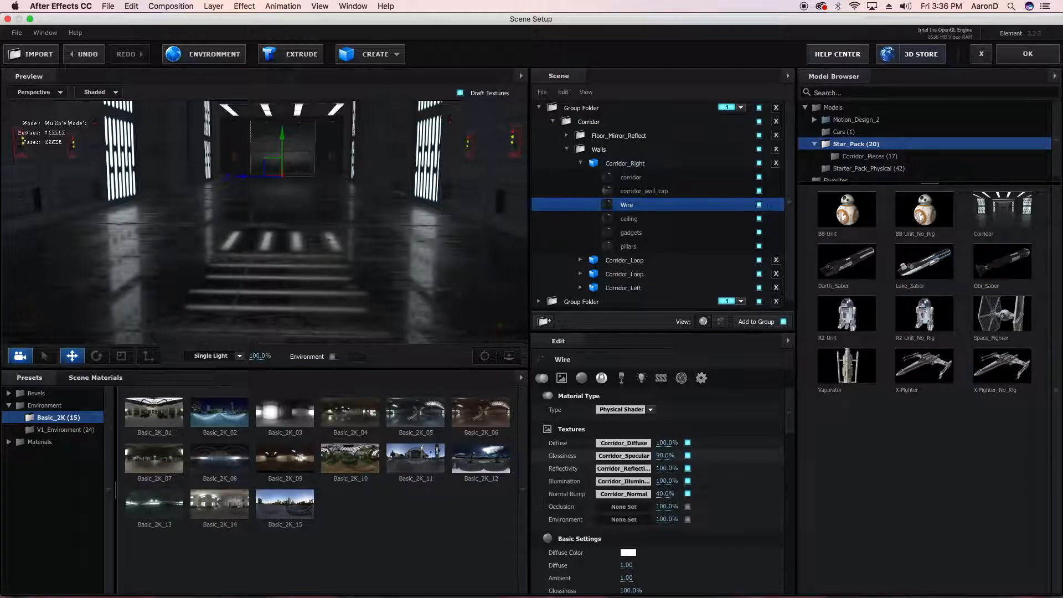
click(664, 468)
text(60)
key(Return)
mouse_move(399, 178)
mouse_down()
mouse_move(382, 178)
mouse_move(403, 180)
mouse_move(412, 165)
mouse_move(383, 182)
mouse_up()
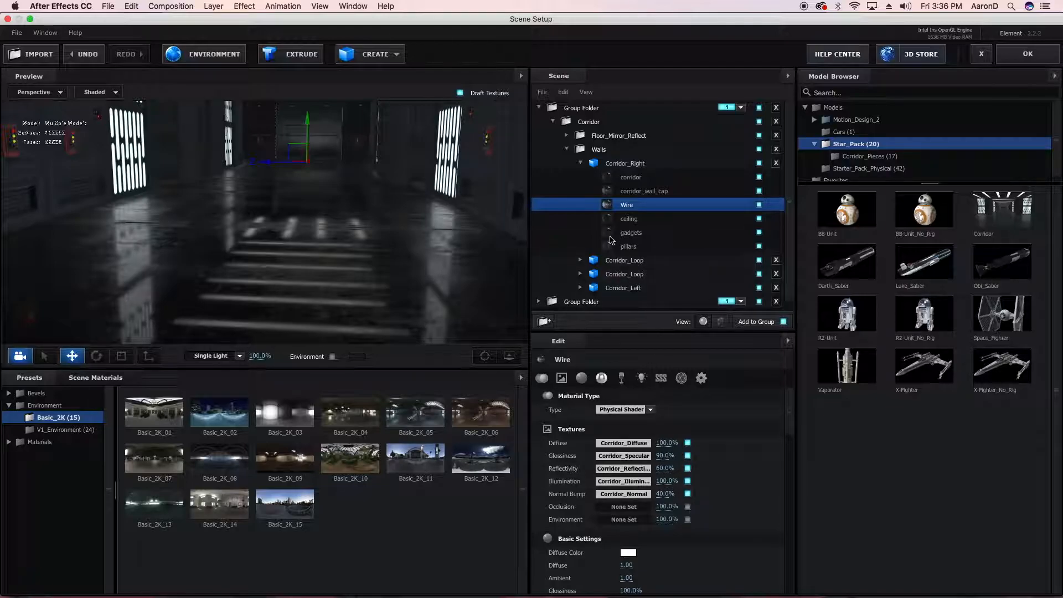
Set the Glossiness texture strength to 60% for the ceiling and gadgets materials, and the gadgets' Reflectivity to 90%.
click(616, 223)
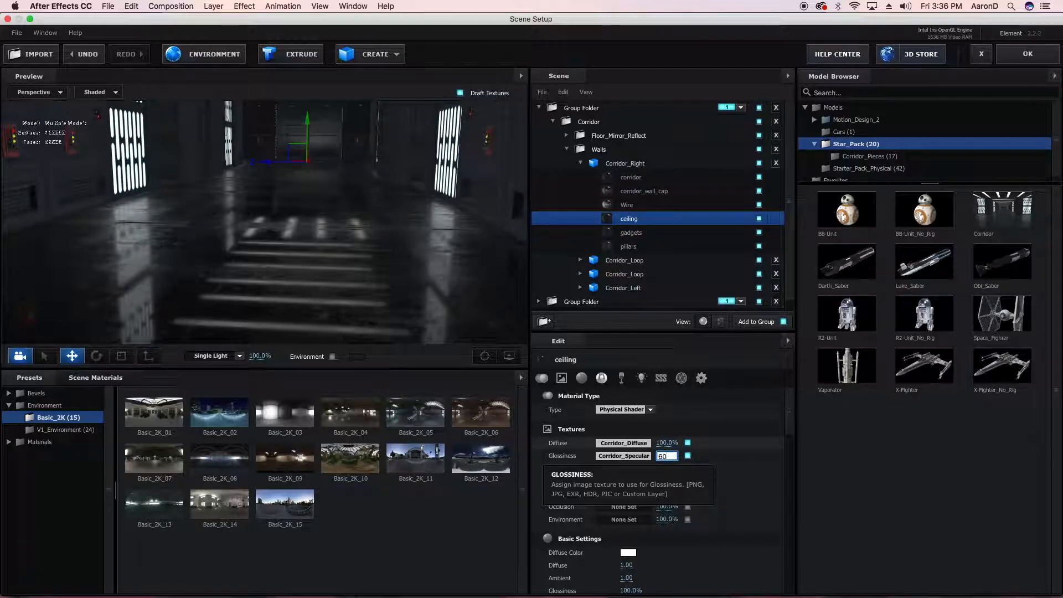
key(Return)
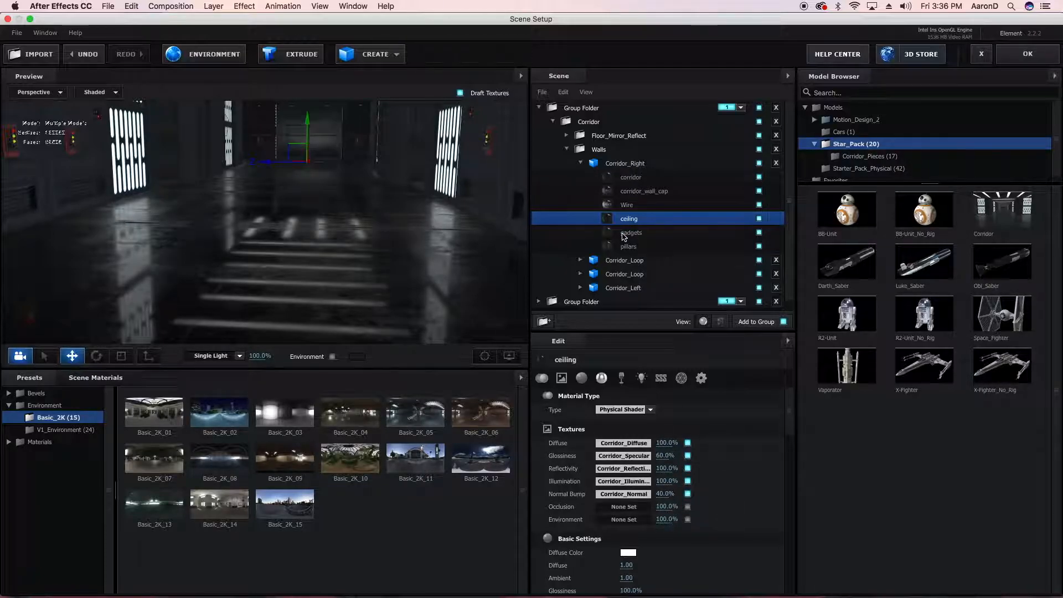
click(625, 235)
click(666, 456)
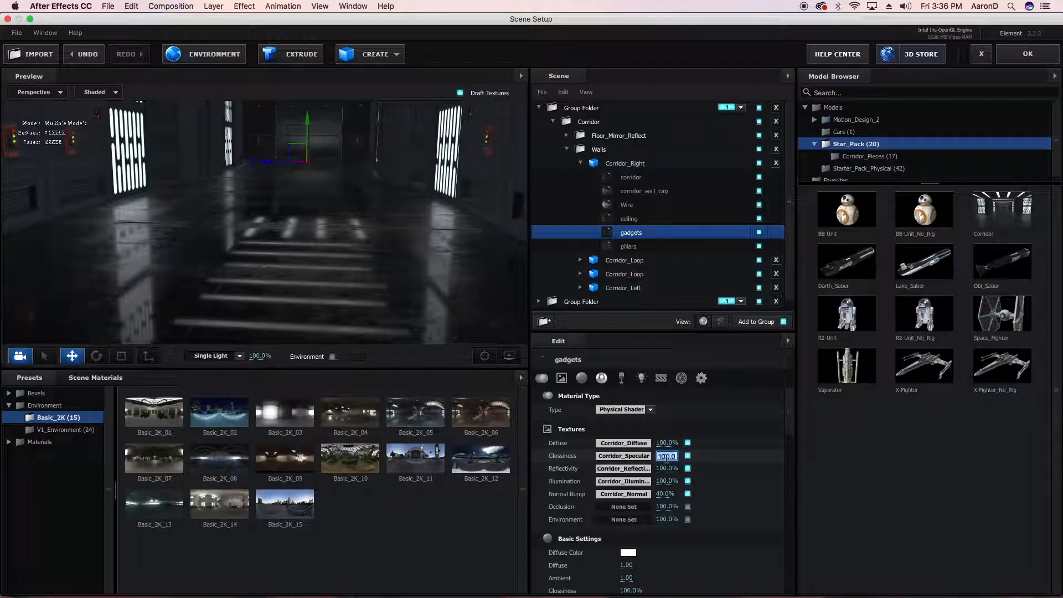
key(Tab)
text(9)
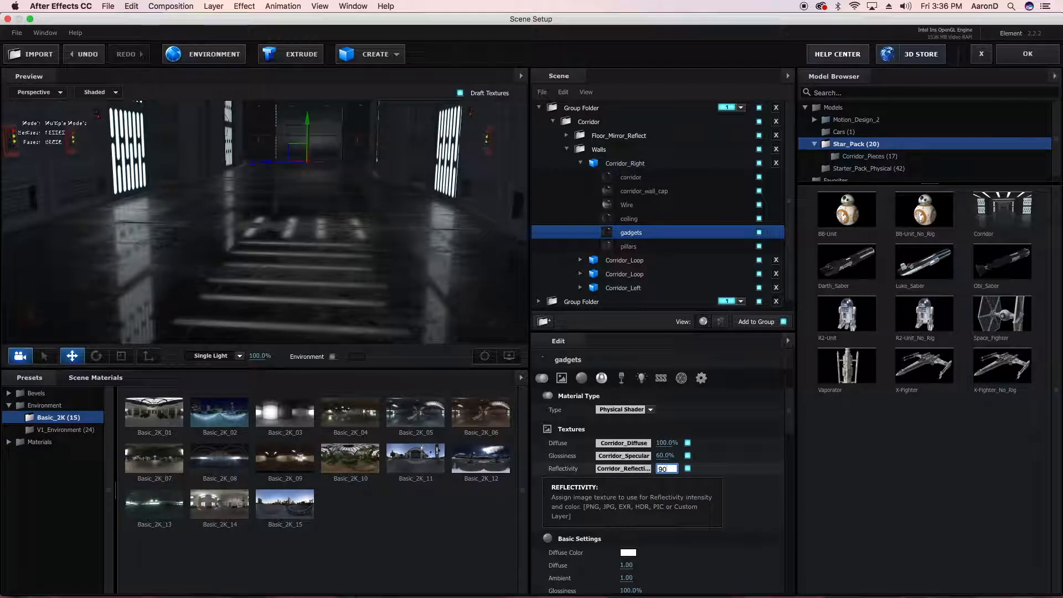
key(Return)
scroll(680, 498, down, 1)
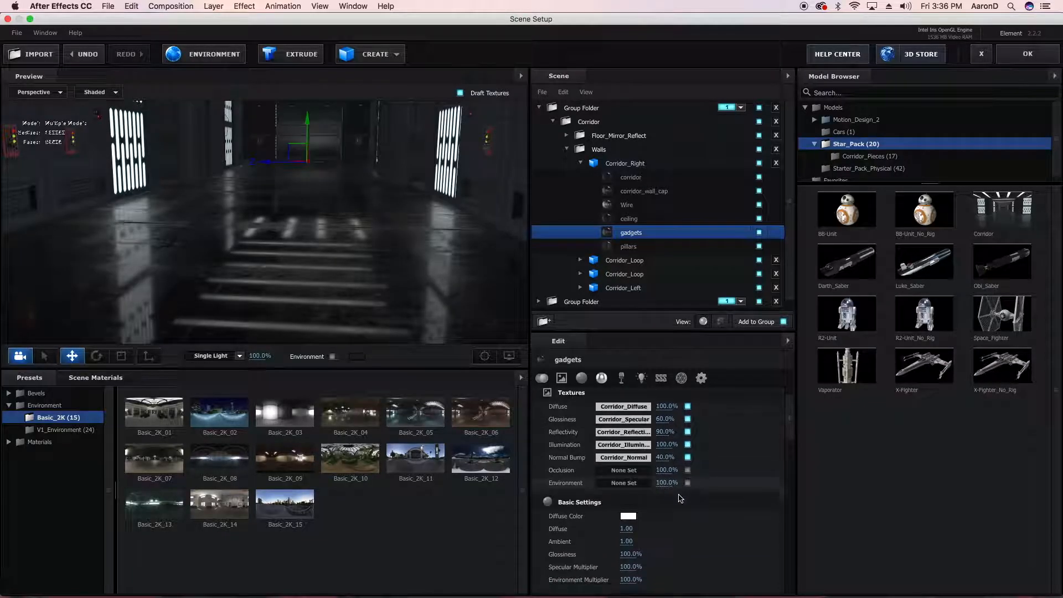
scroll(678, 495, up, 1)
Set the pillars material's texture strengths to 60% for Glossiness and 90% for Reflectivity, checking the corridor's ceiling and walls.
click(623, 246)
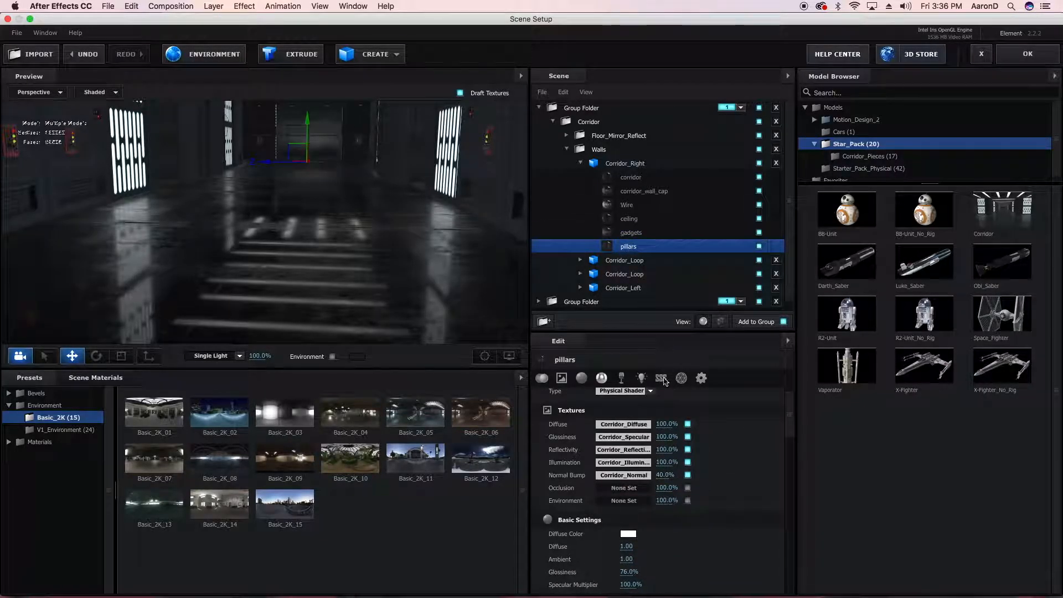
click(667, 437)
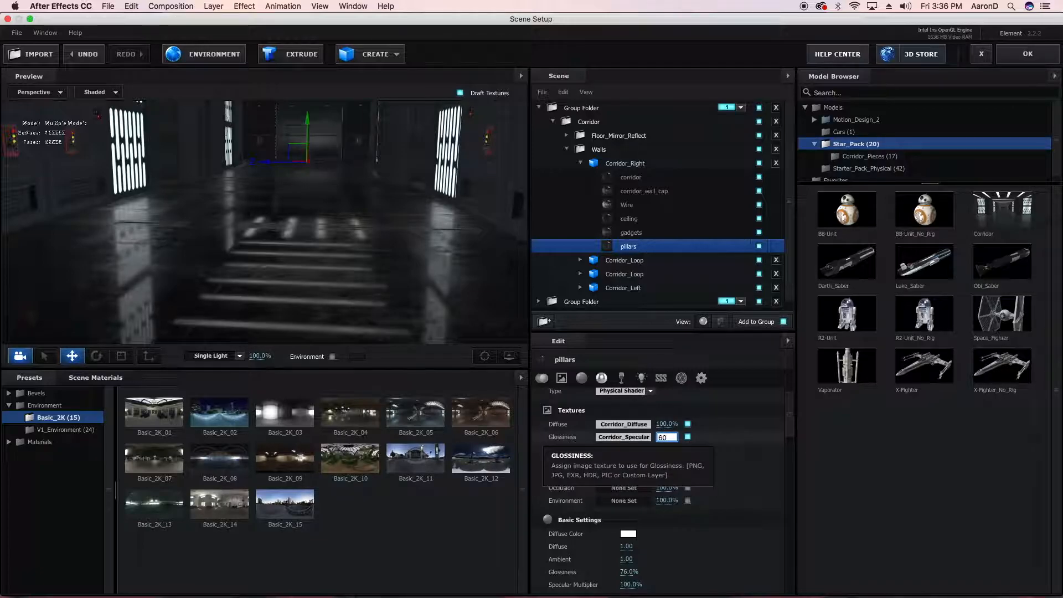
text(60)
key(Return)
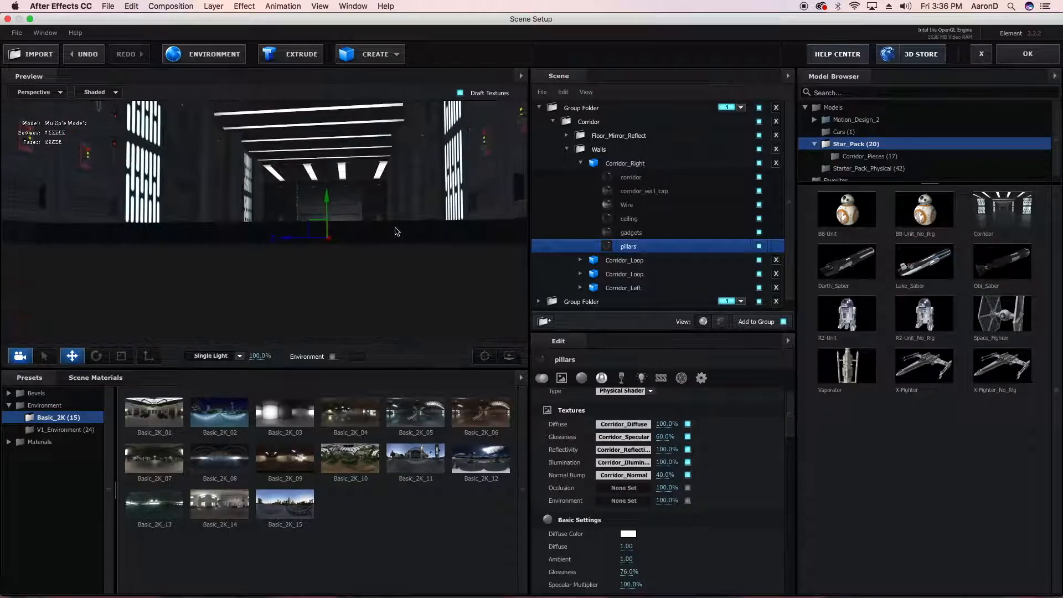
drag(394, 234, 371, 190)
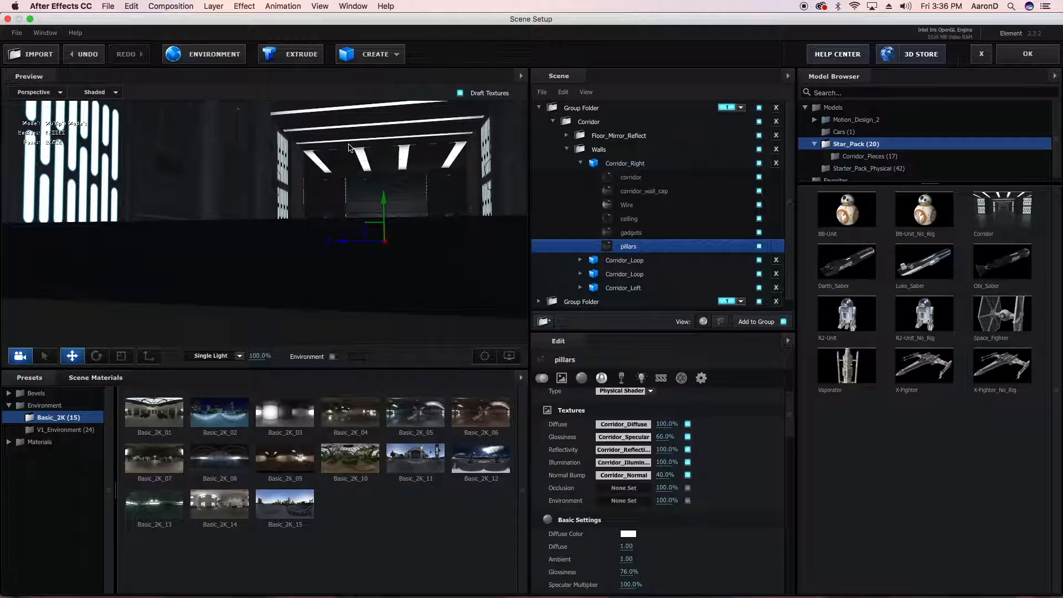
drag(349, 146, 350, 166)
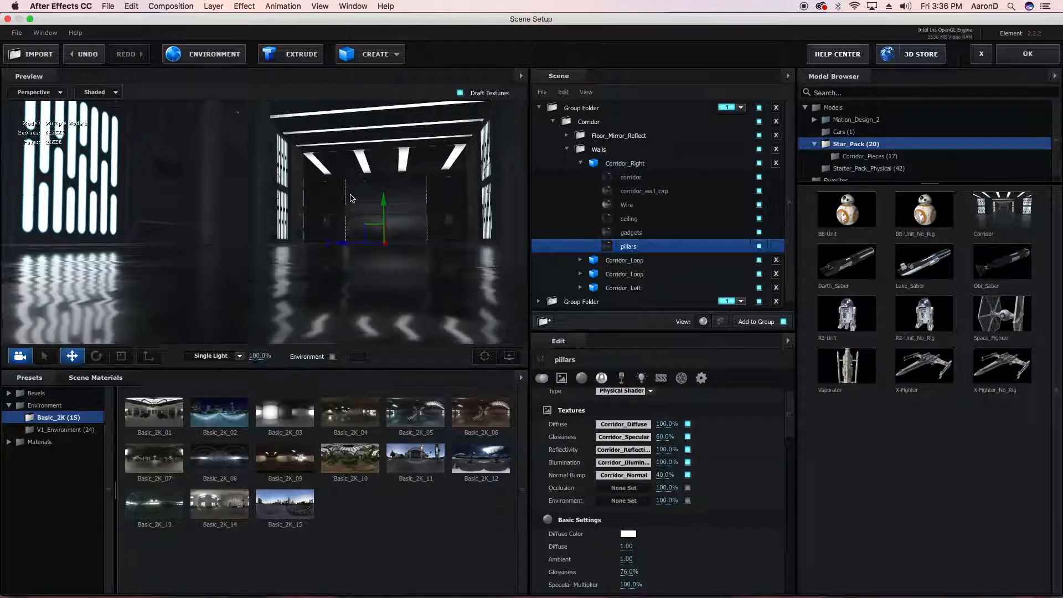
click(667, 450)
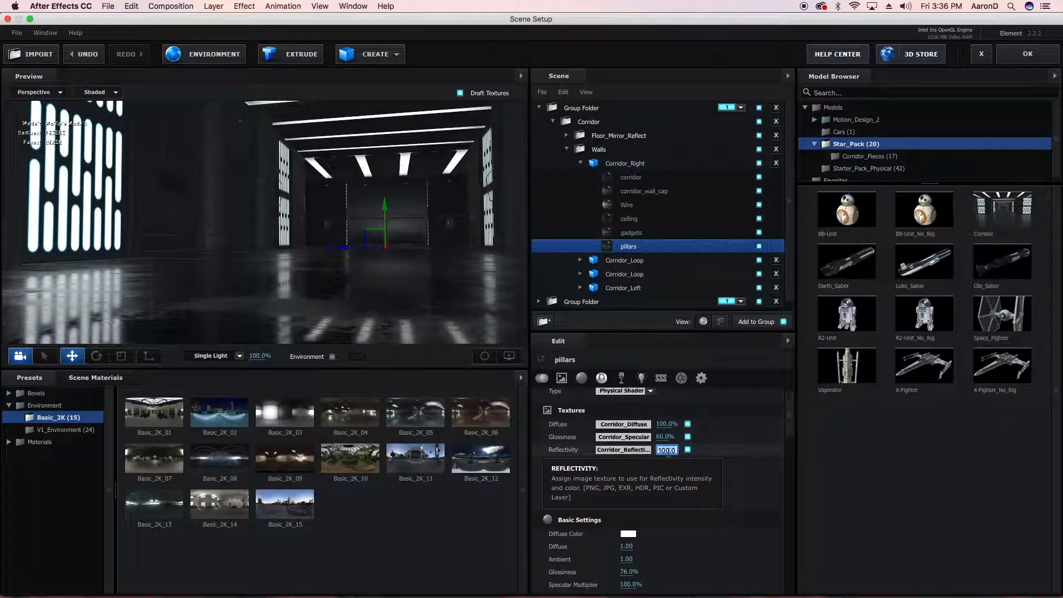
key(Return)
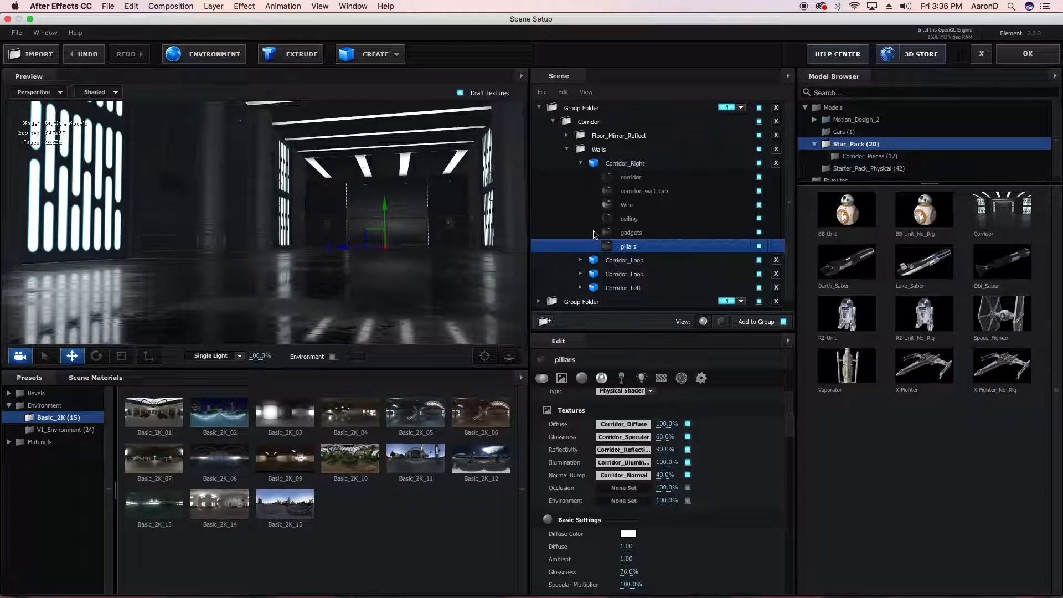
Collapse Corridor_Right and check the material list of the first Corridor_Loop model under Walls.
click(581, 163)
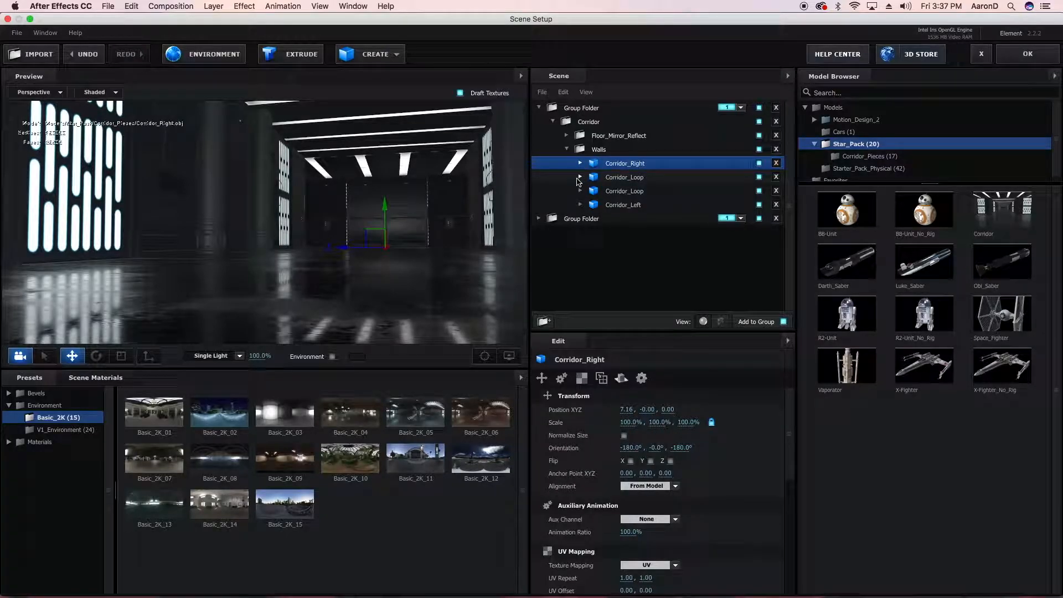
click(580, 177)
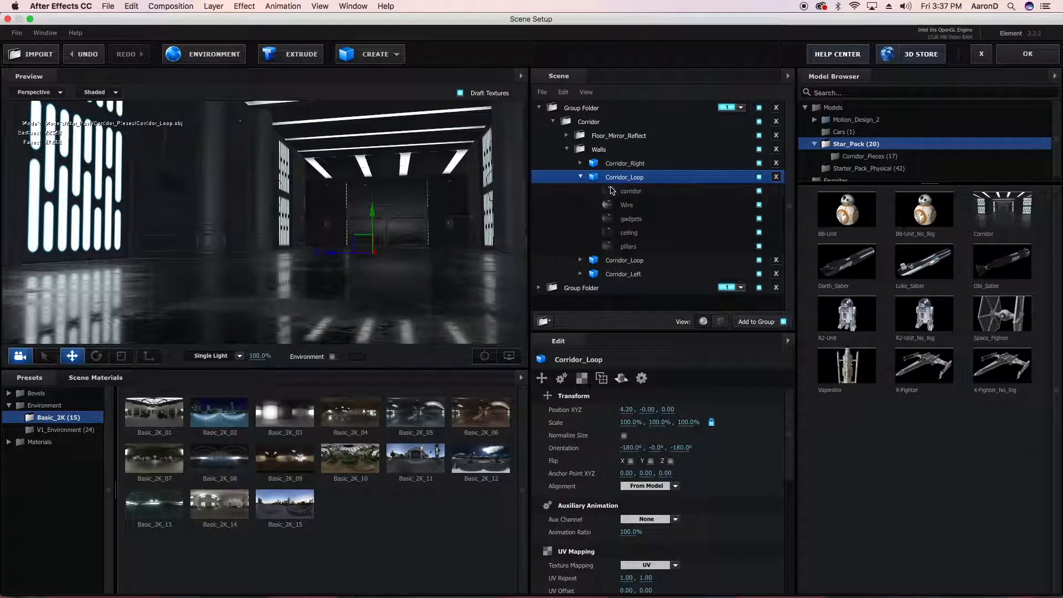
click(611, 190)
click(580, 177)
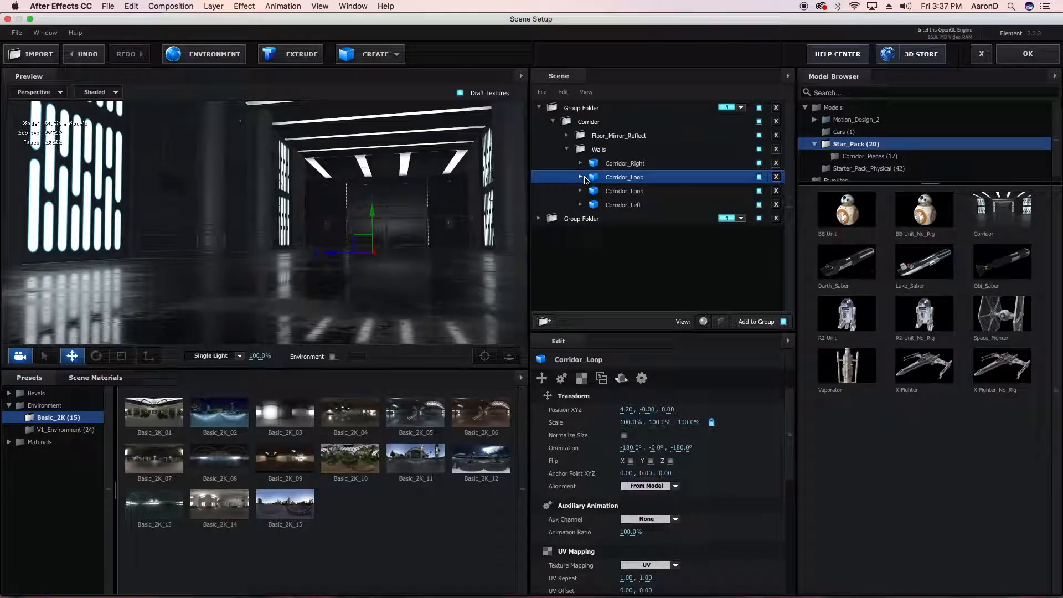
Check the corridor material's texture strengths in Corridor_Left, collapse the Walls folder and expand Floor_Mirror_Reflect.
click(581, 205)
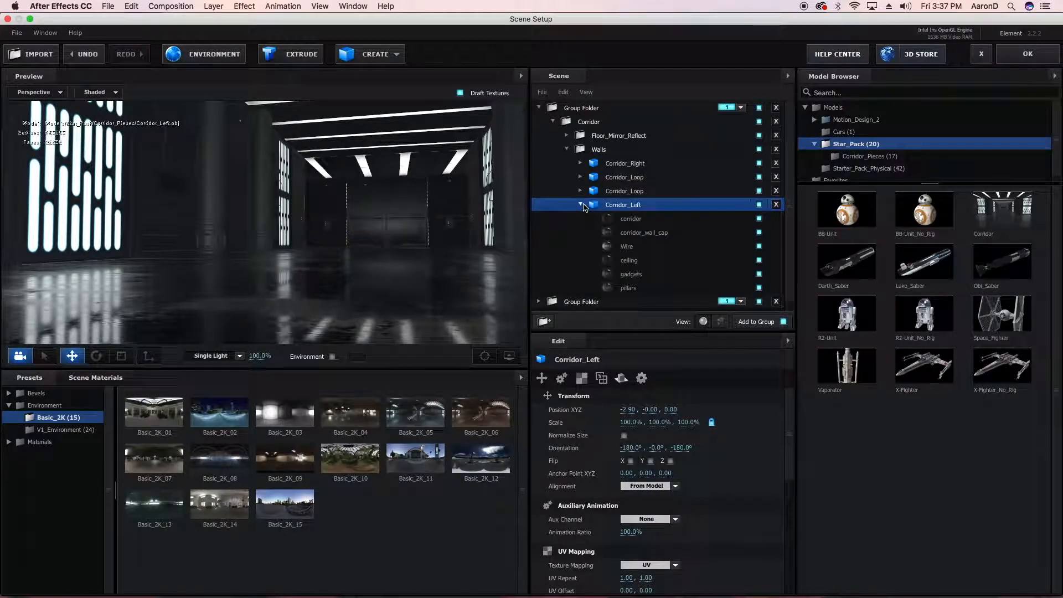
click(631, 219)
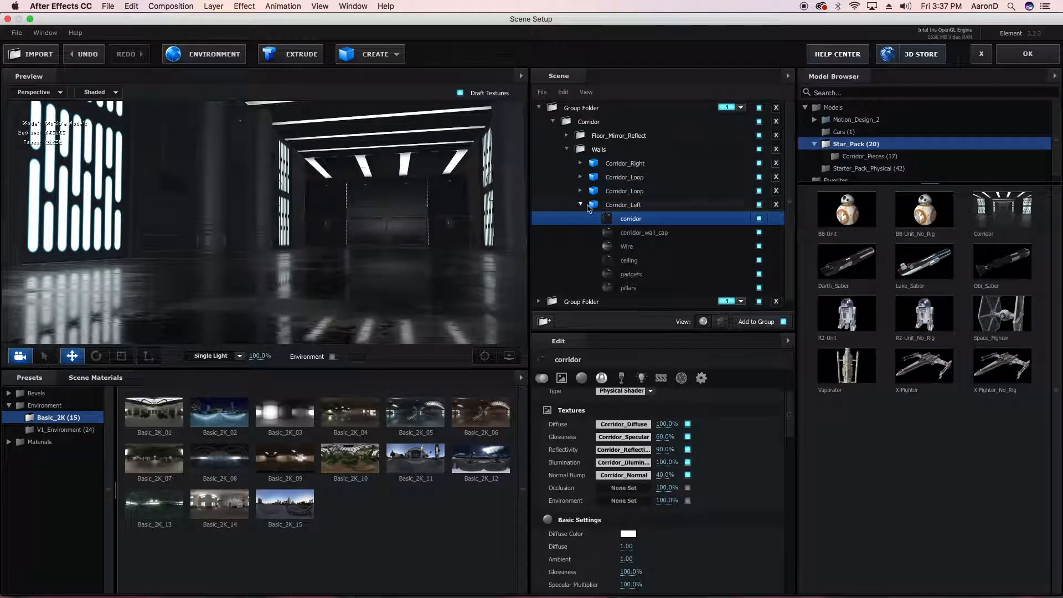
click(580, 205)
drag(390, 226, 390, 221)
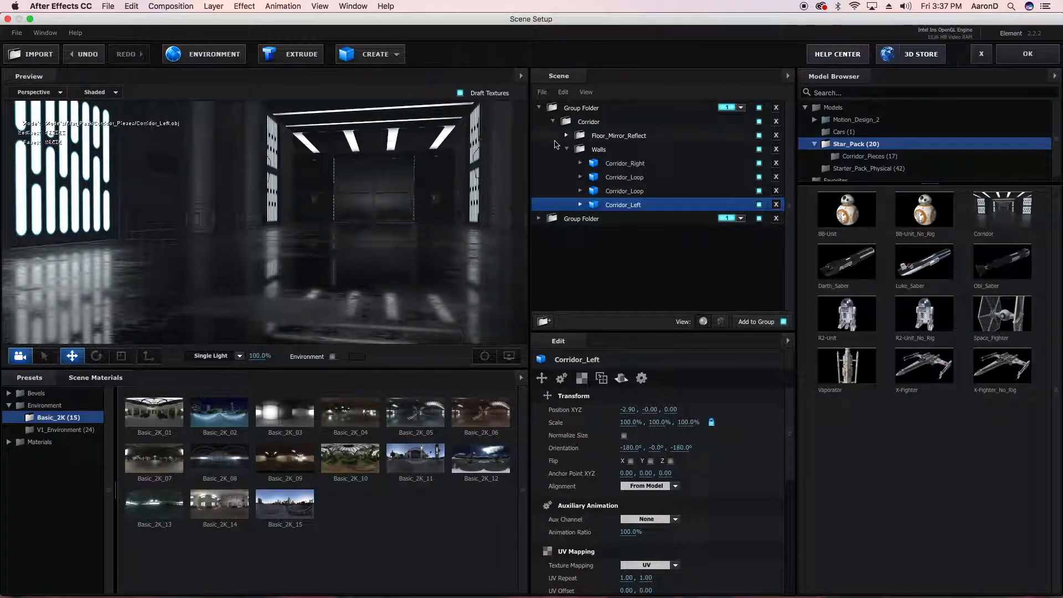
click(567, 149)
click(566, 135)
Set the Glossiness texture strength of the floor material in the first Corridor_Loop_Floor to 60% and collapse the model.
click(622, 150)
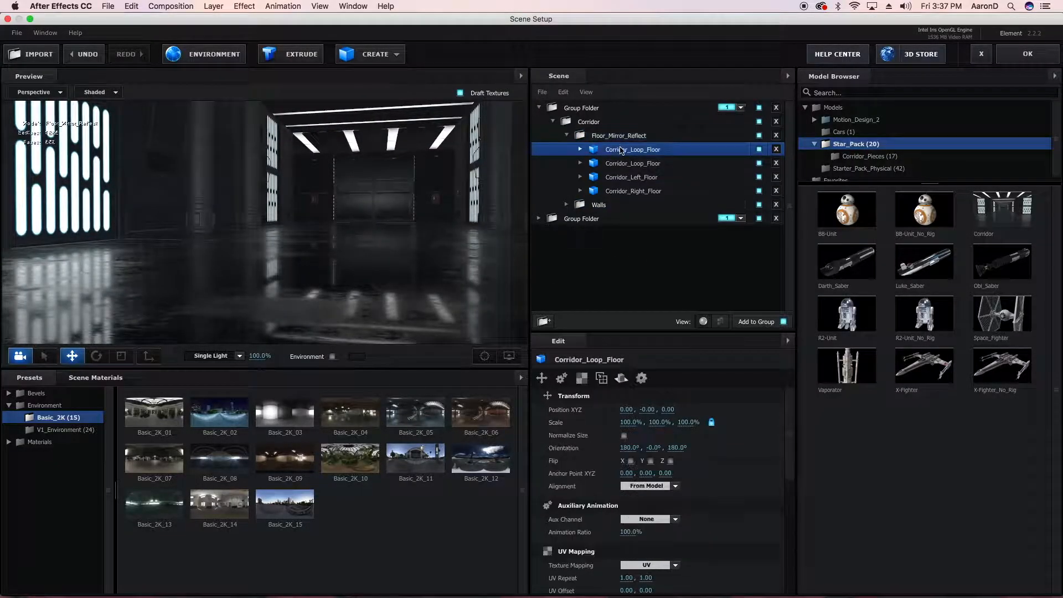
click(580, 150)
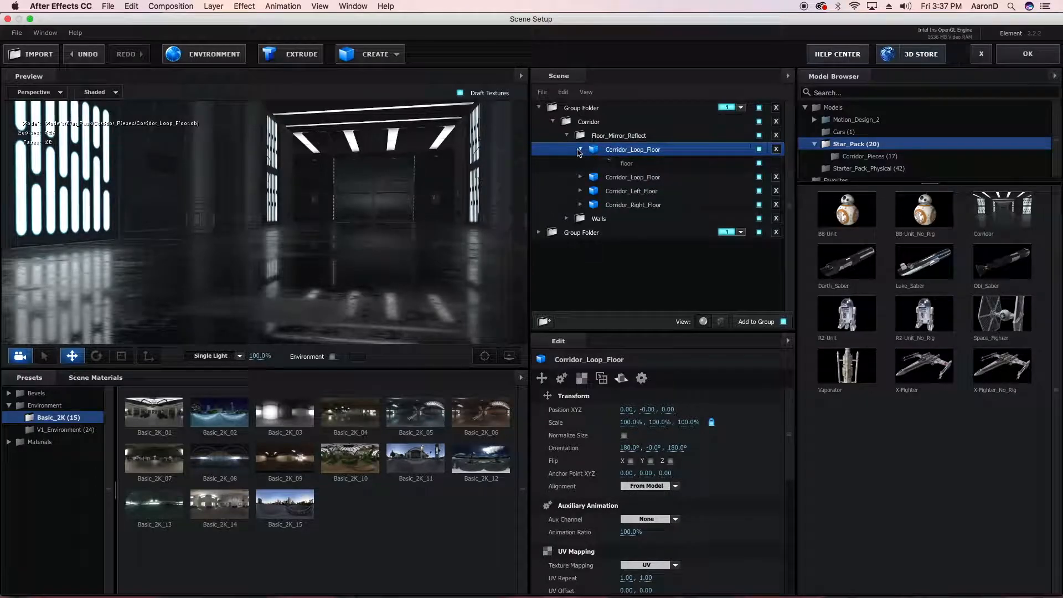
click(626, 163)
click(667, 437)
text(60)
key(Return)
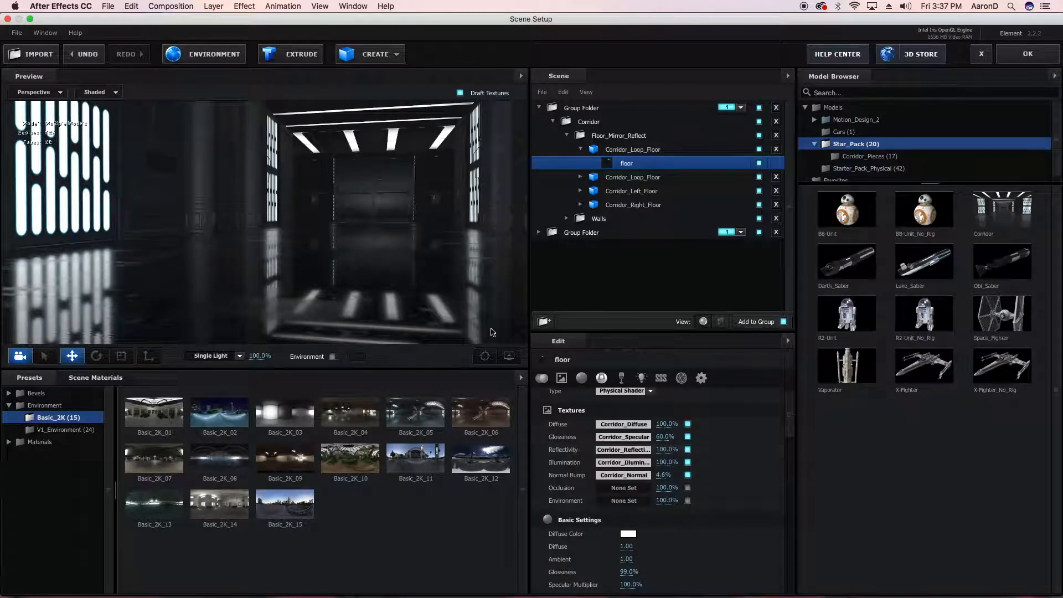
drag(443, 262, 442, 259)
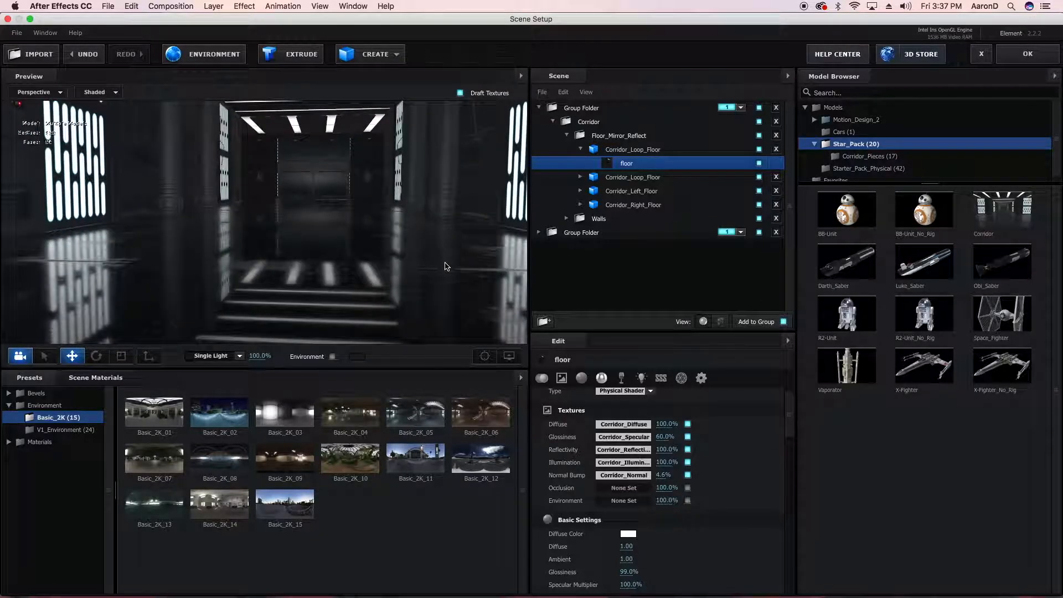
click(581, 149)
Try the Environment reflect mode on both Corridor_Loop_Floor models.
click(603, 151)
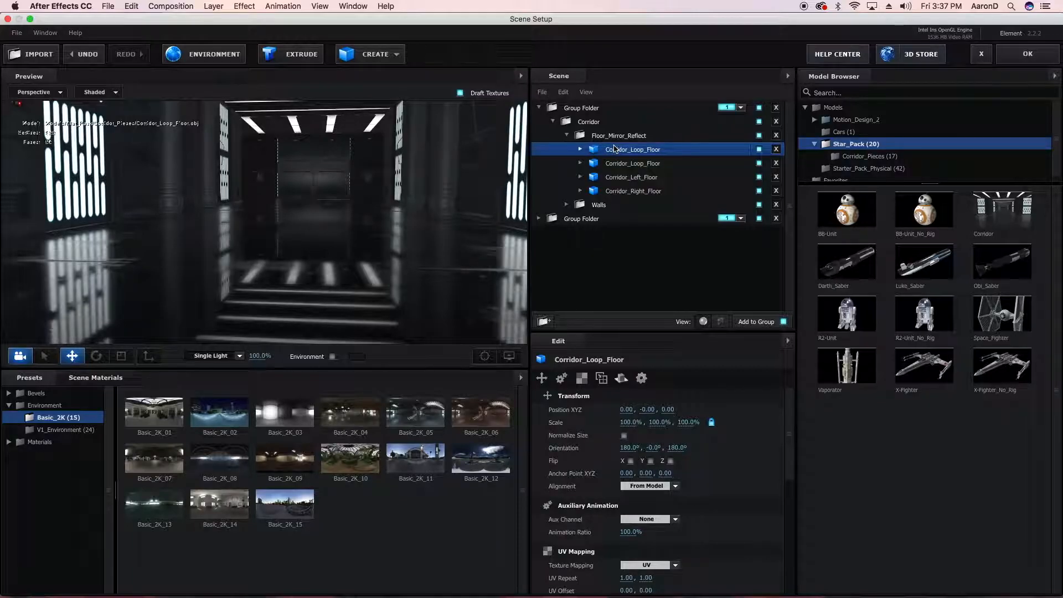
click(620, 381)
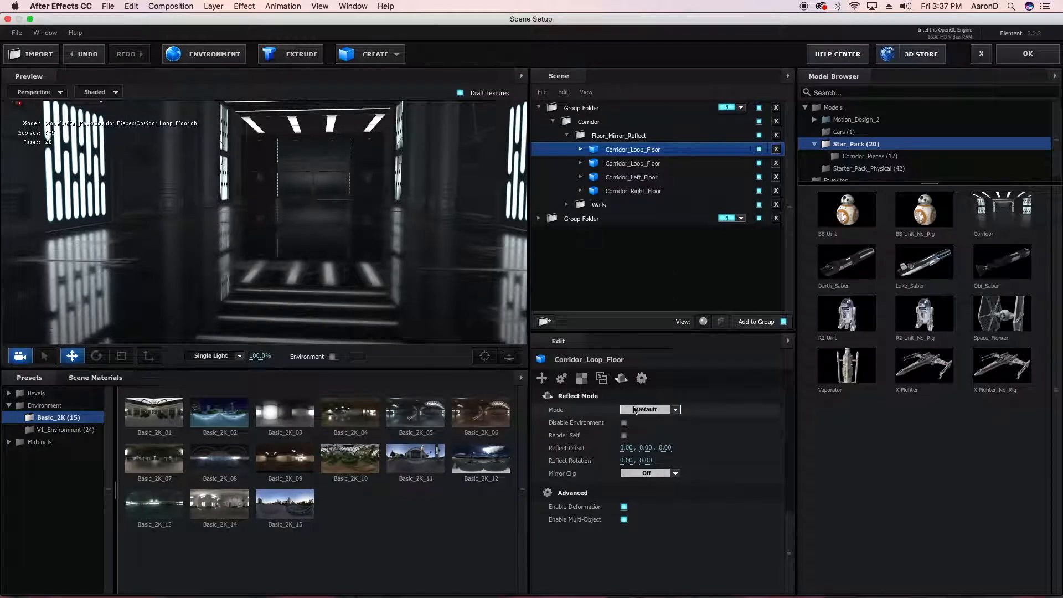
click(643, 411)
click(642, 422)
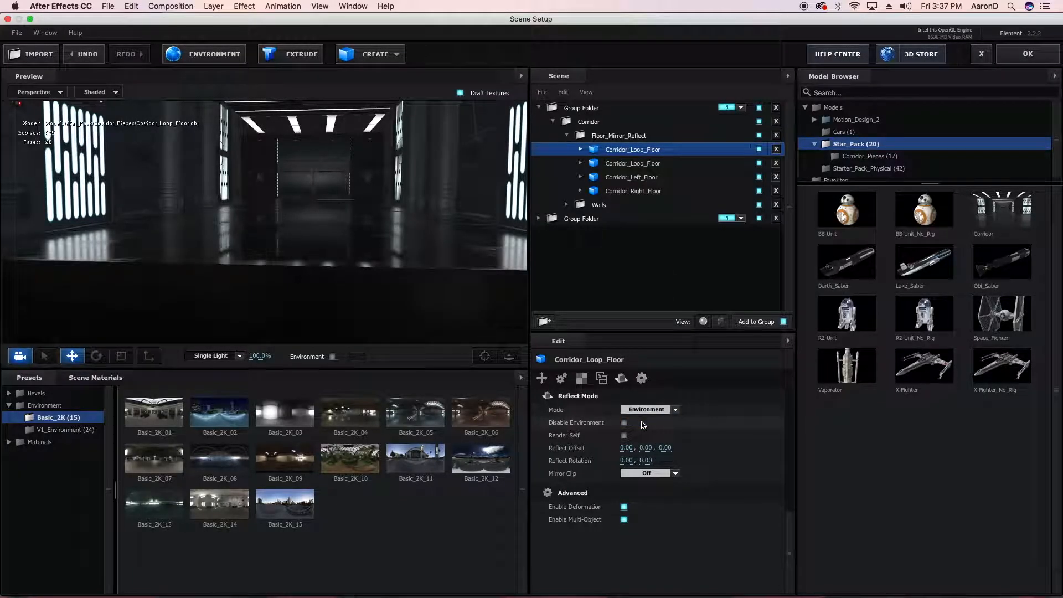
drag(338, 248, 361, 274)
scroll(361, 275, down, 1)
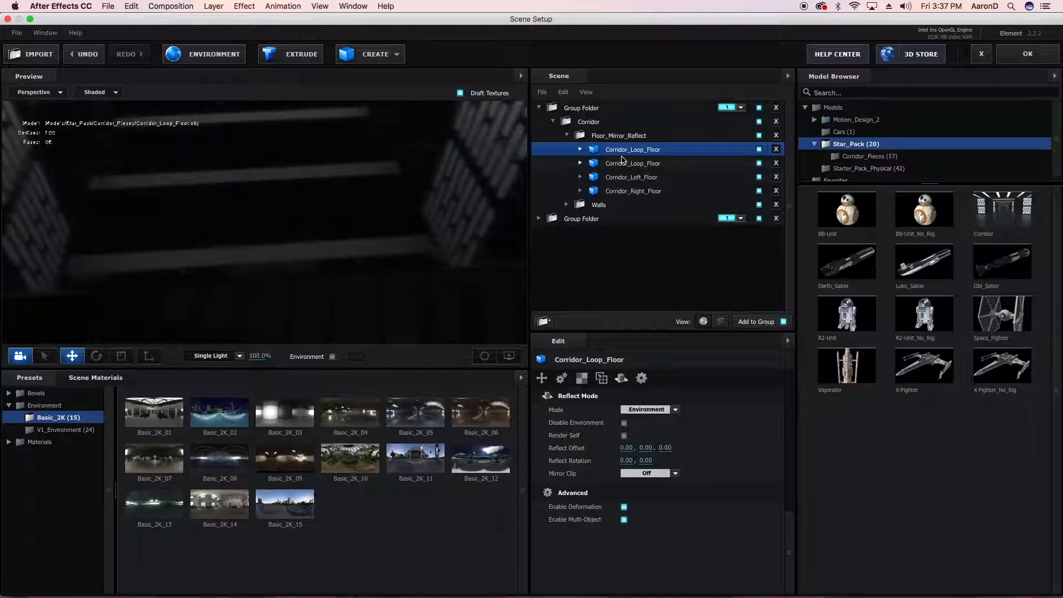
click(623, 164)
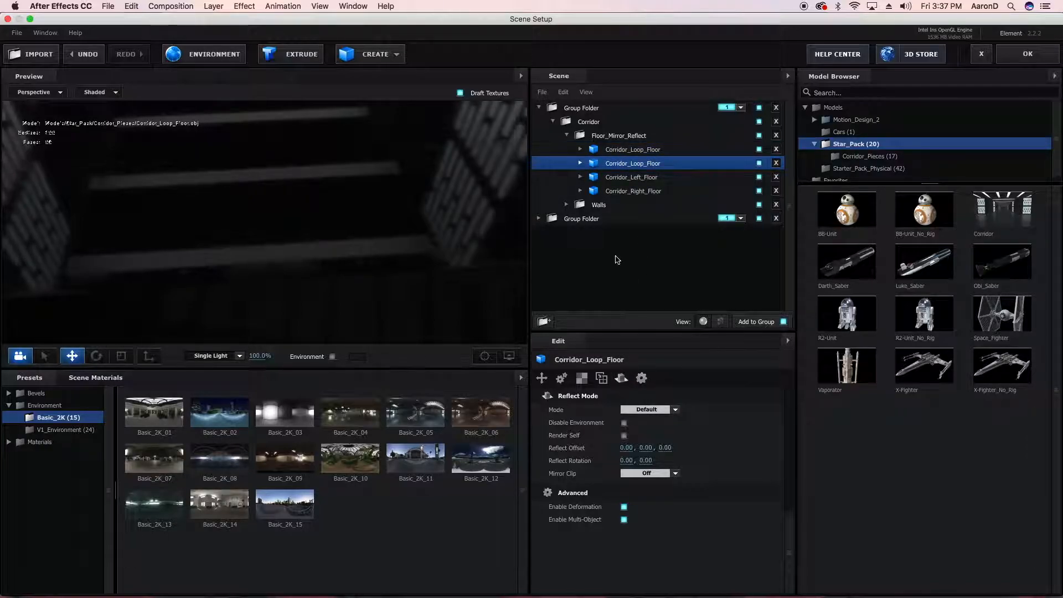
click(647, 410)
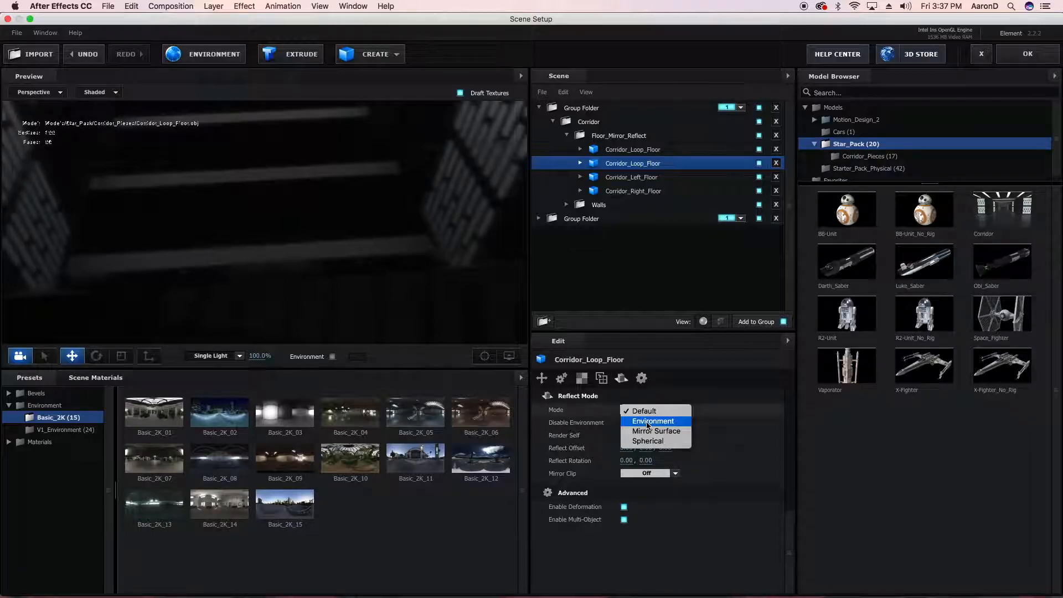
click(653, 421)
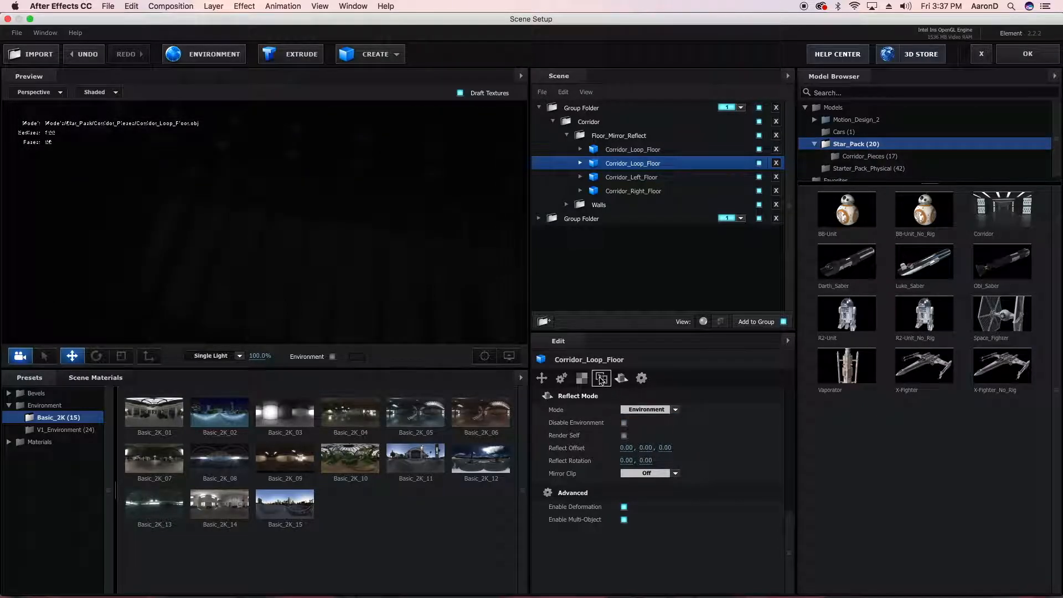
Try the Environment reflect mode on Corridor_Left_Floor and Corridor_Right_Floor, examining the floor's reflections.
click(640, 183)
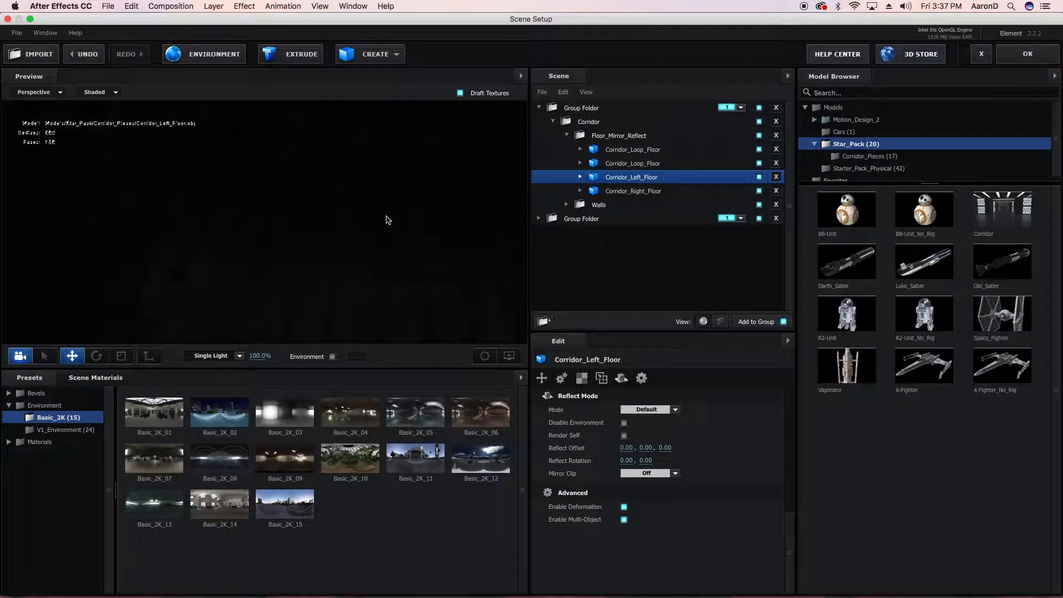
drag(382, 193, 351, 171)
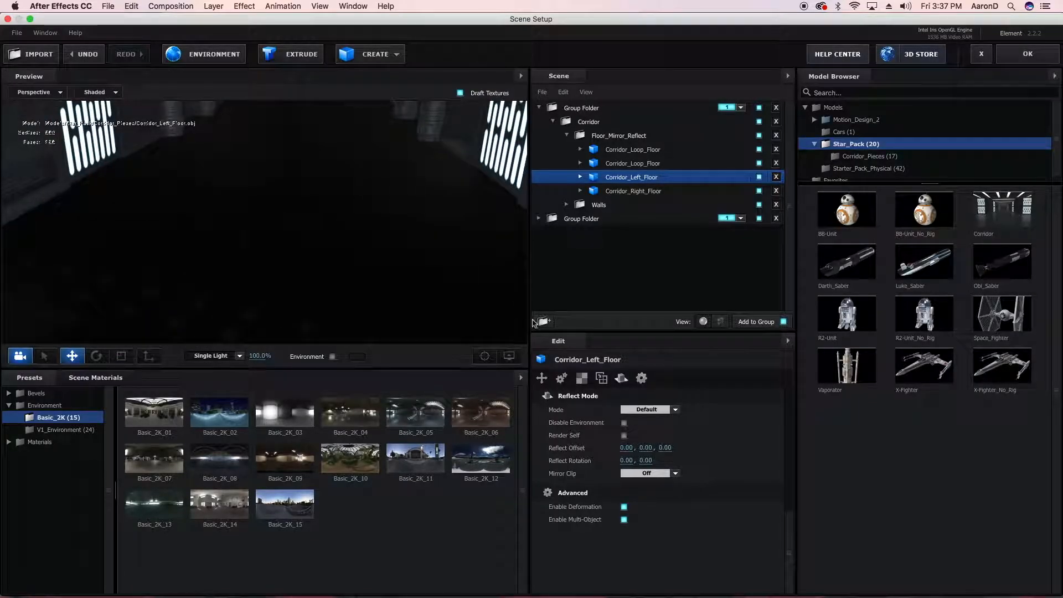
click(652, 410)
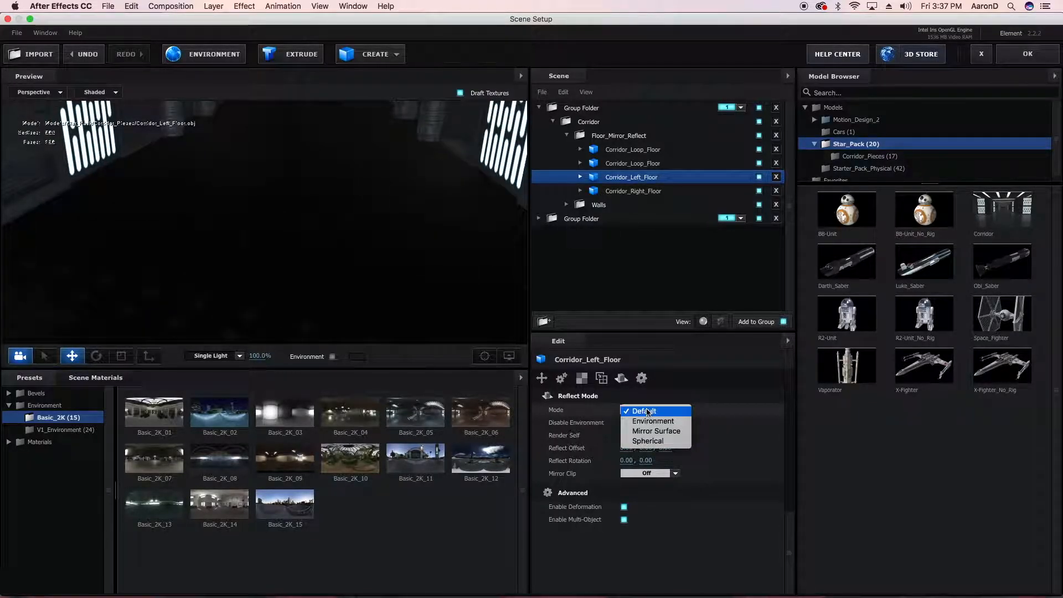
click(653, 412)
click(647, 410)
click(654, 421)
click(603, 192)
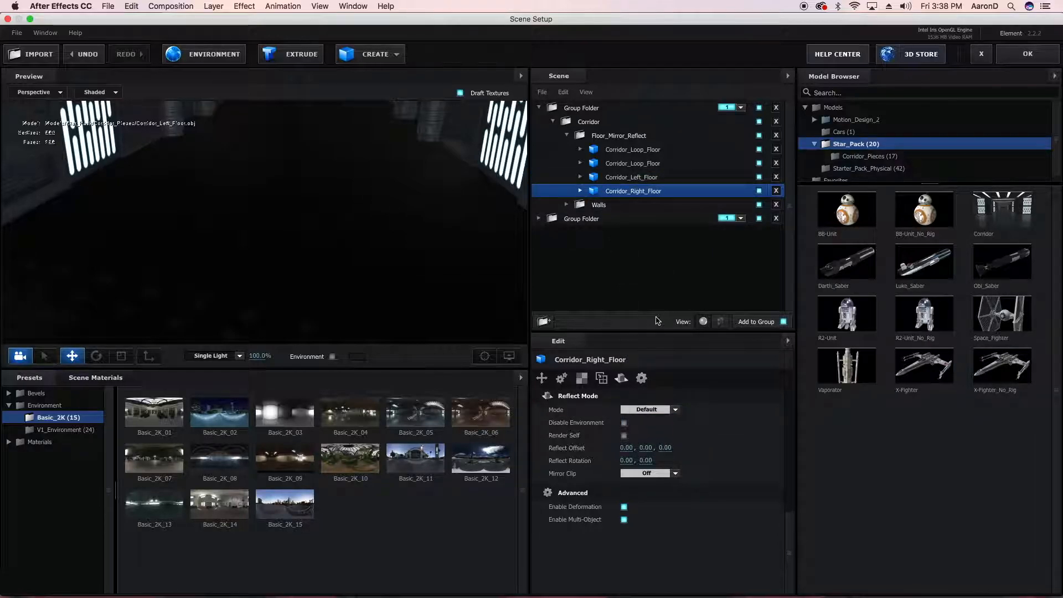
click(649, 410)
click(652, 422)
mouse_move(415, 257)
mouse_down()
mouse_move(406, 237)
mouse_move(389, 250)
mouse_move(404, 263)
mouse_up()
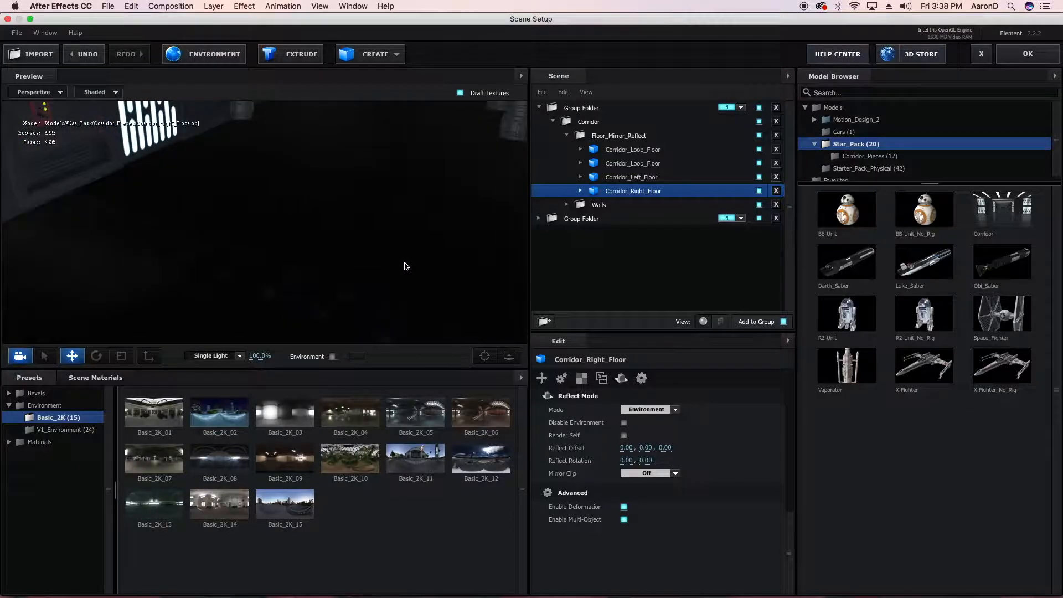
Set the Reflect Mode of Corridor_Right_Floor and Corridor_Left_Floor to Mirror Surface.
click(646, 410)
click(644, 432)
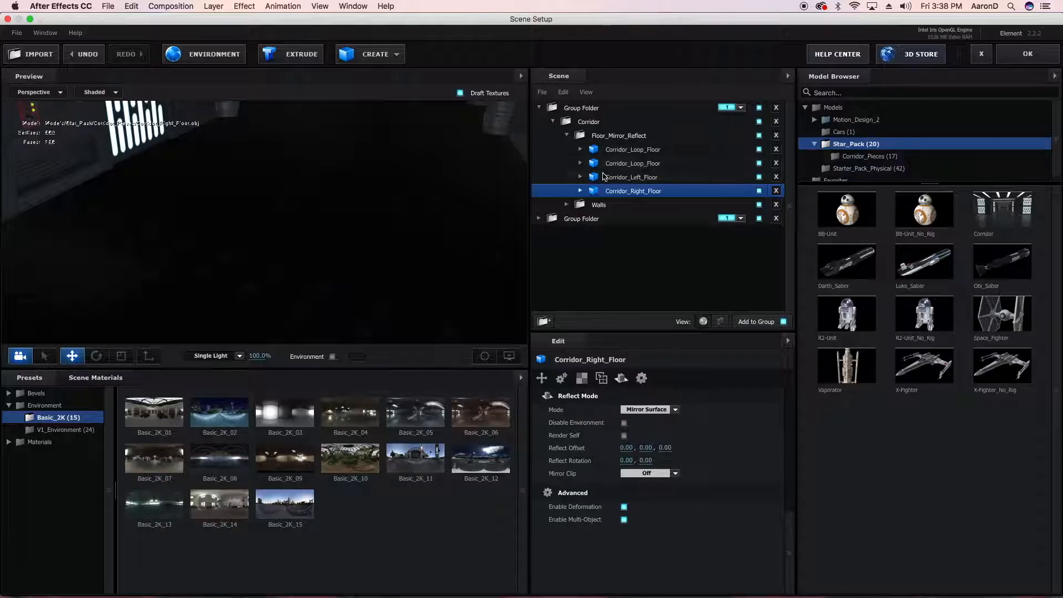
click(631, 177)
click(661, 410)
click(659, 431)
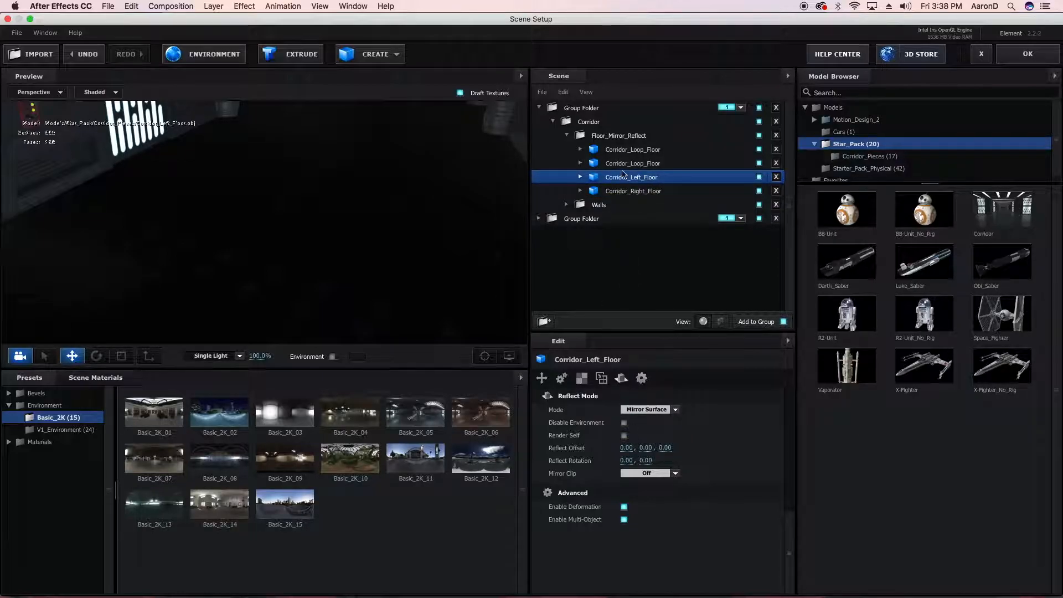
Set the Reflect Mode of both Corridor_Loop_Floor models to Mirror Surface and check the reflections along the corridor floor.
click(624, 165)
click(654, 410)
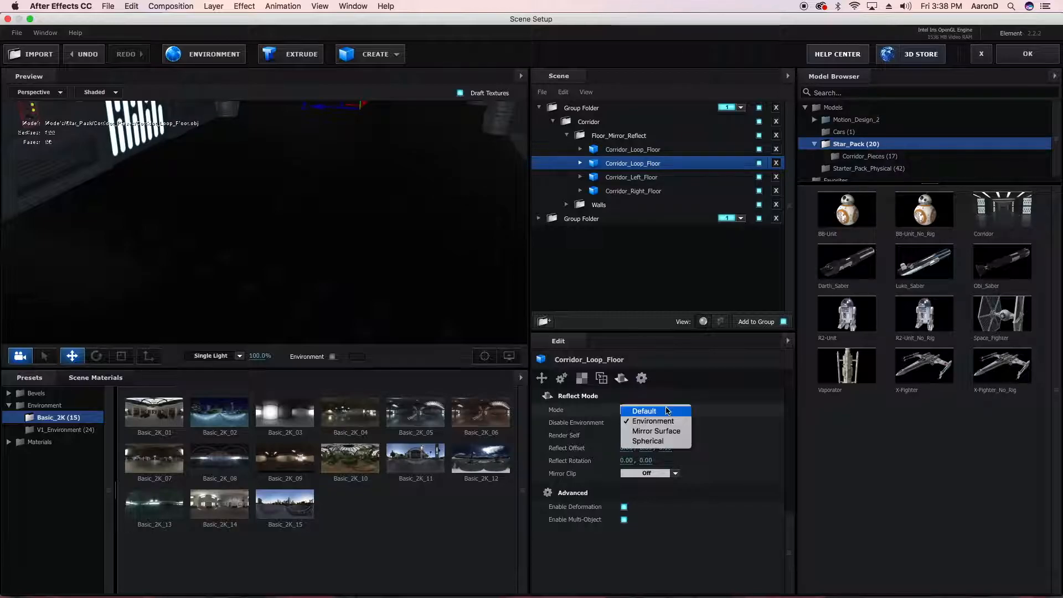
click(657, 430)
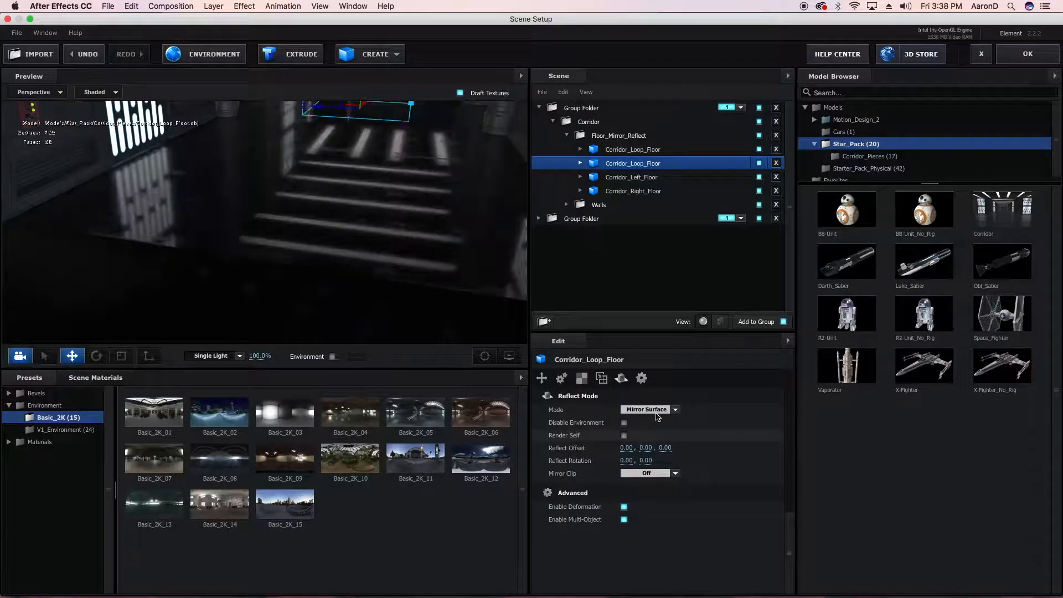
click(631, 150)
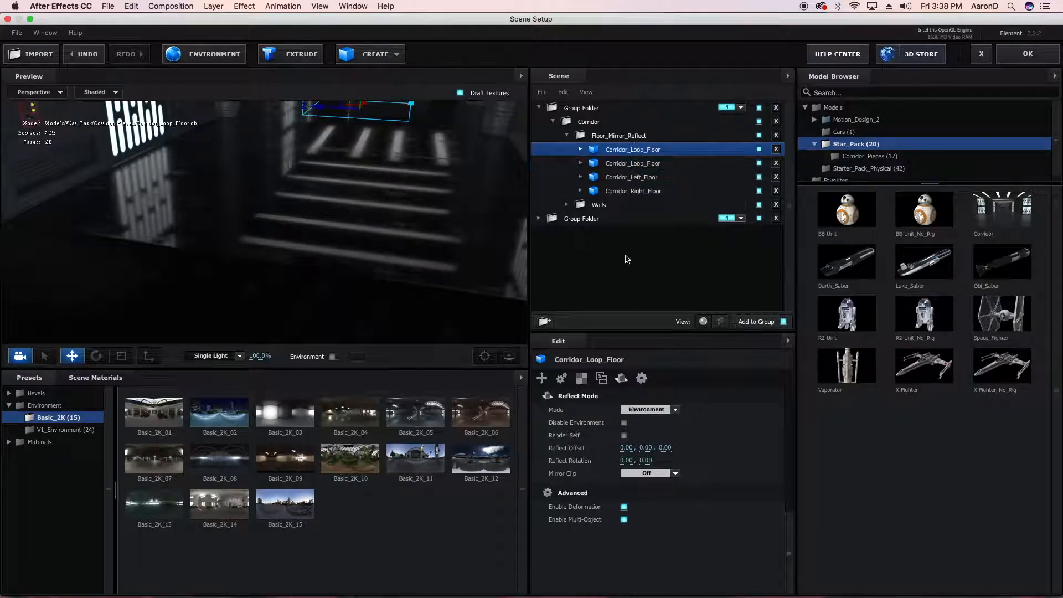
click(651, 410)
click(660, 431)
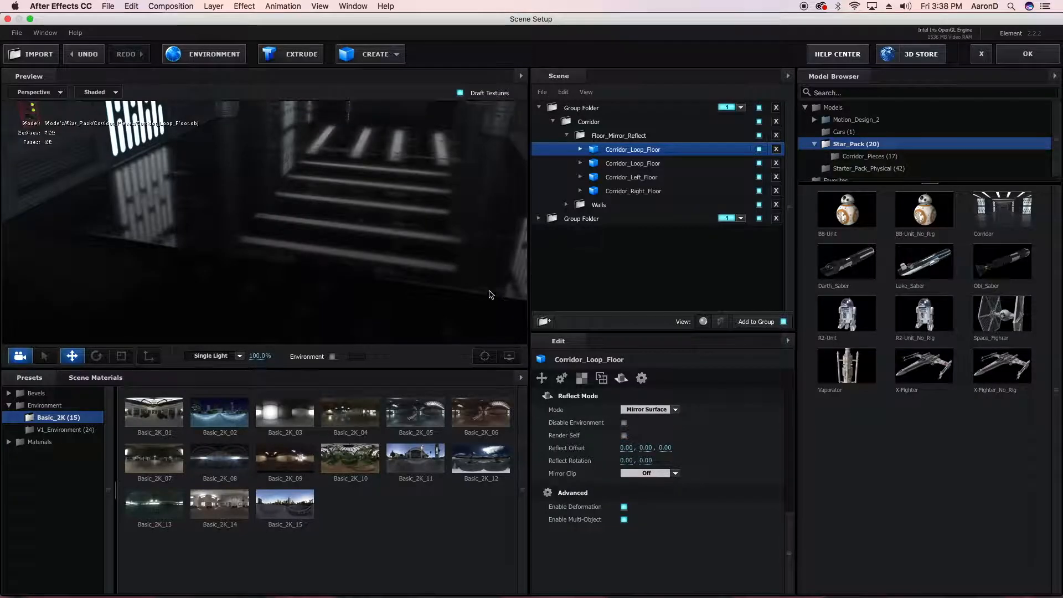
drag(407, 227, 471, 231)
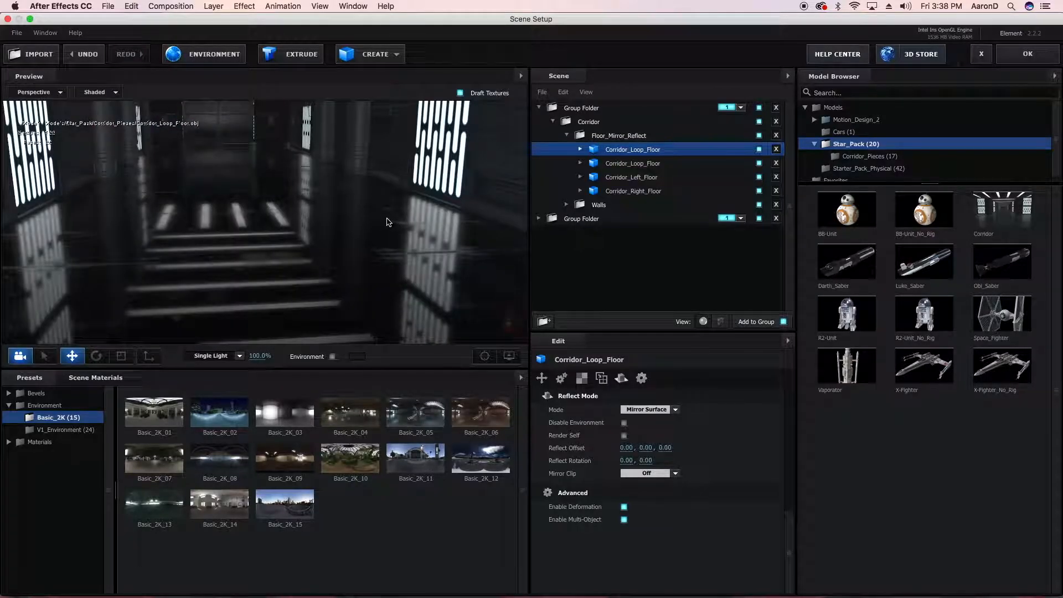
drag(352, 215, 360, 192)
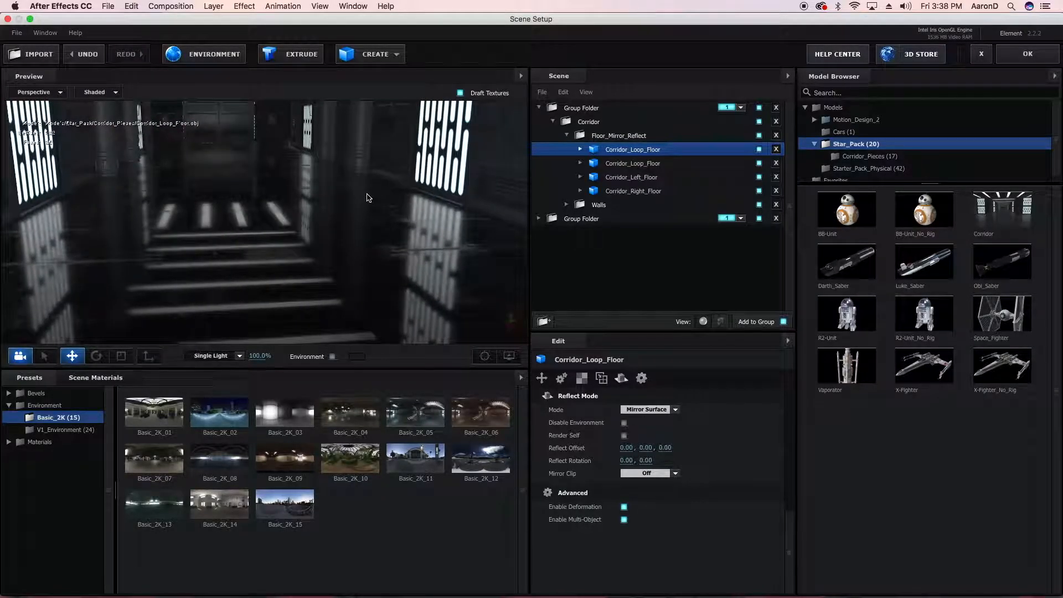
Collapse the corridor's Group Folder and expand the one containing BB-8, bringing the droid into view in the preview.
click(556, 121)
click(585, 121)
click(539, 107)
click(560, 122)
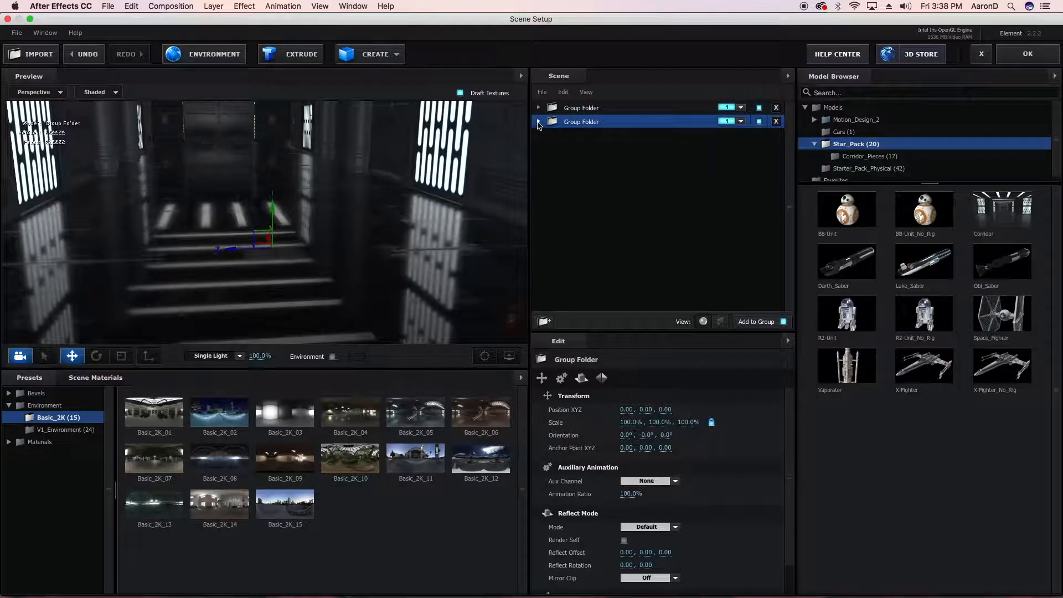
click(539, 122)
drag(351, 159, 305, 171)
scroll(277, 178, down, 3)
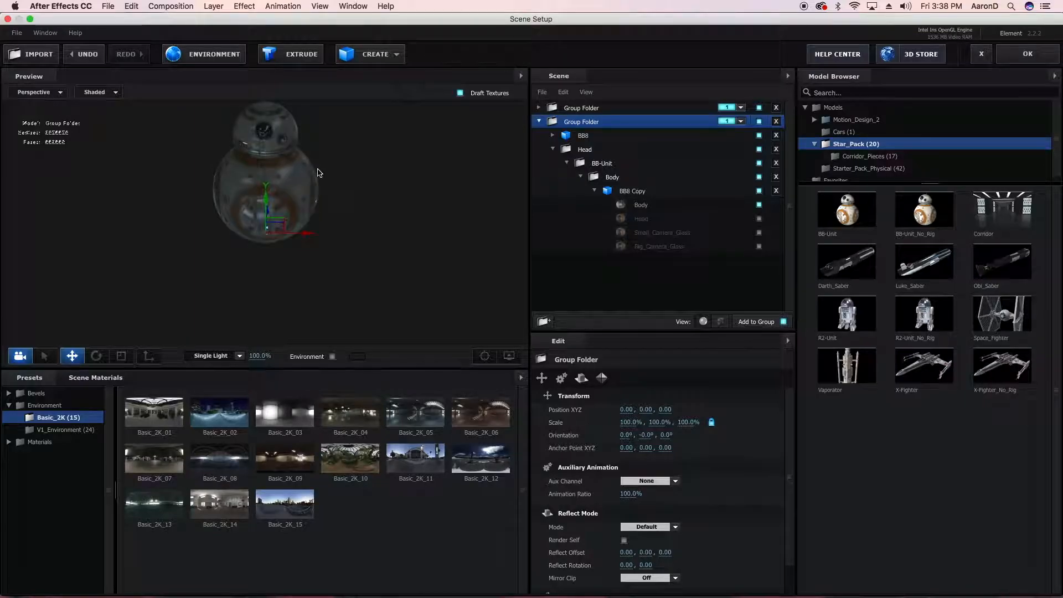
Set the Reflect Mode of the BB8 Copy model to Spherical.
click(630, 208)
click(636, 192)
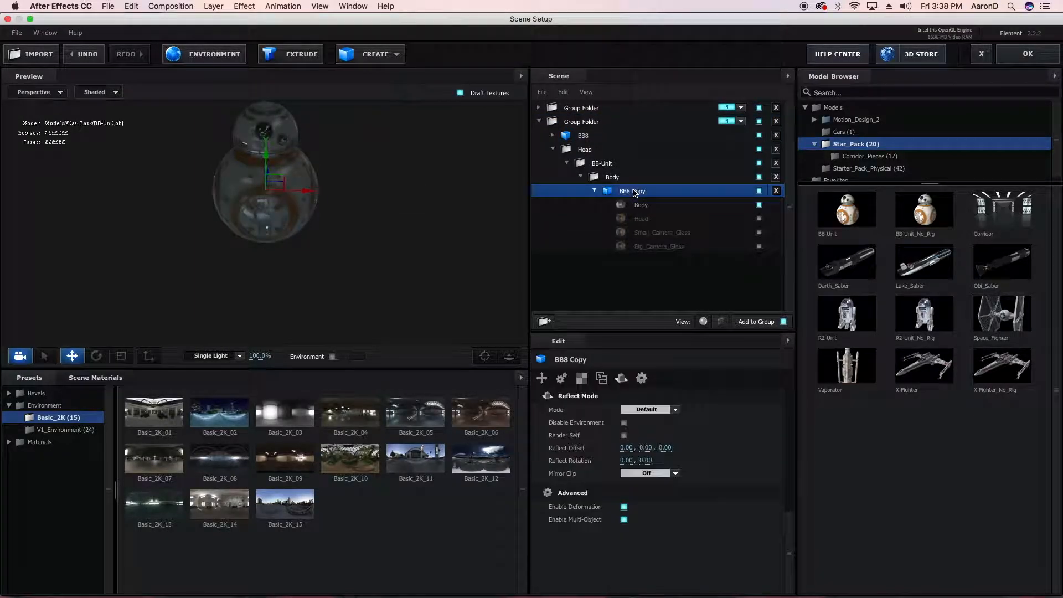
click(650, 413)
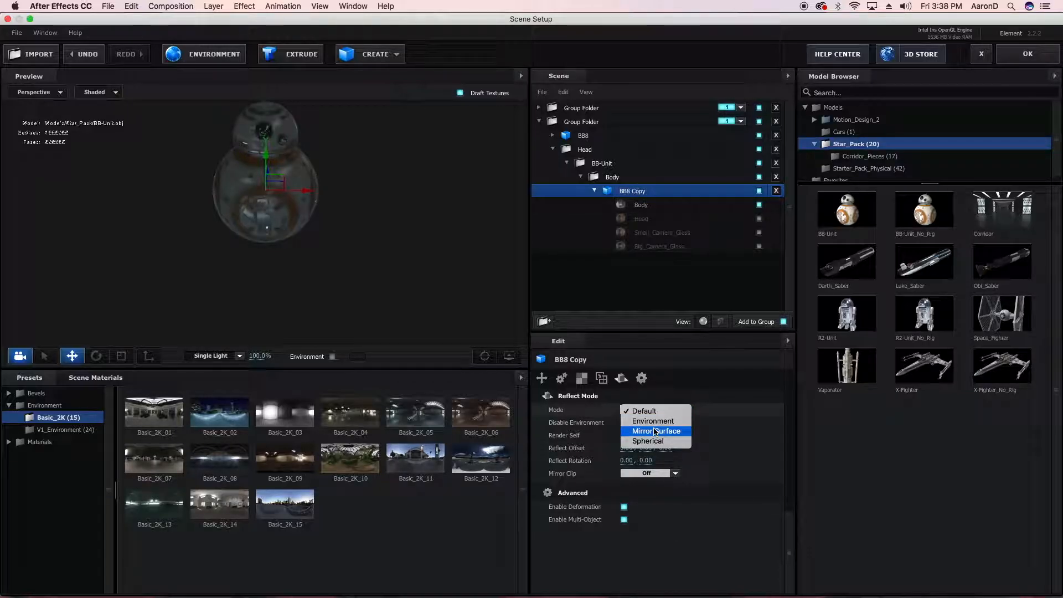
click(656, 441)
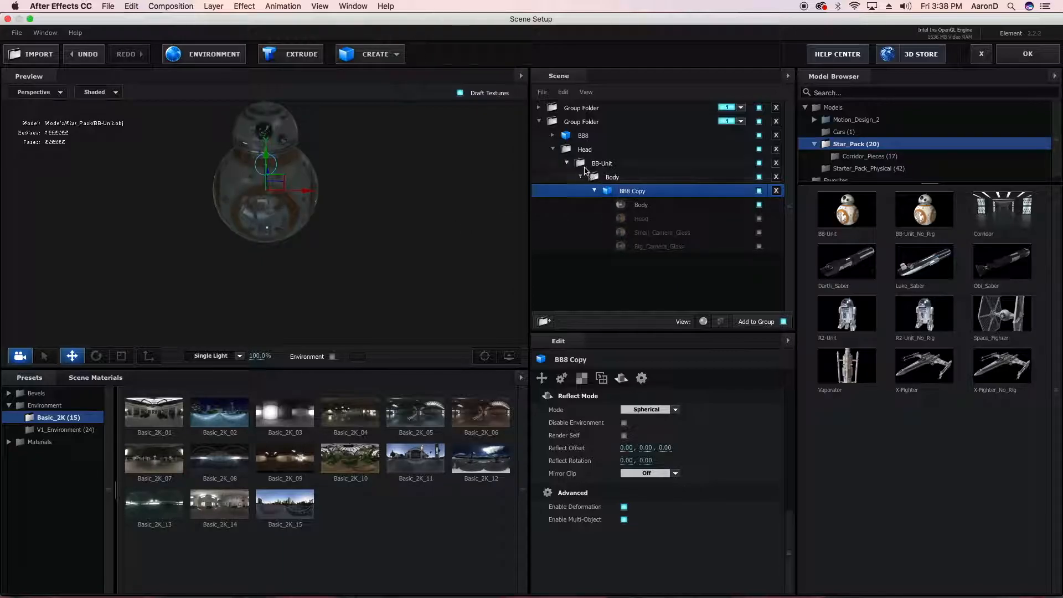
Set the Reflect Mode of the Body group inside BB-Unit to Spherical.
click(609, 177)
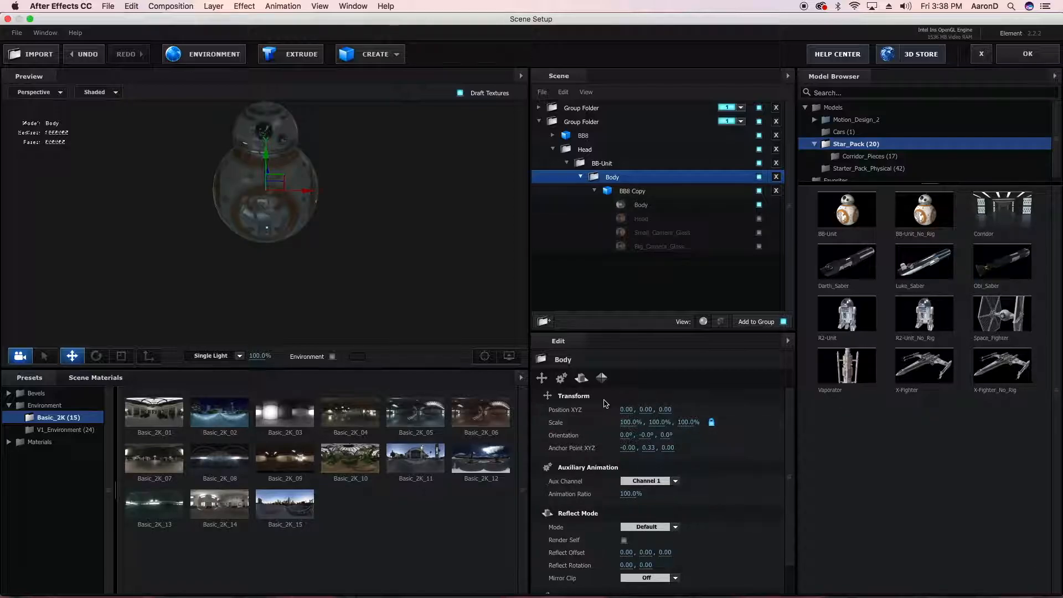
click(581, 377)
click(645, 410)
click(640, 441)
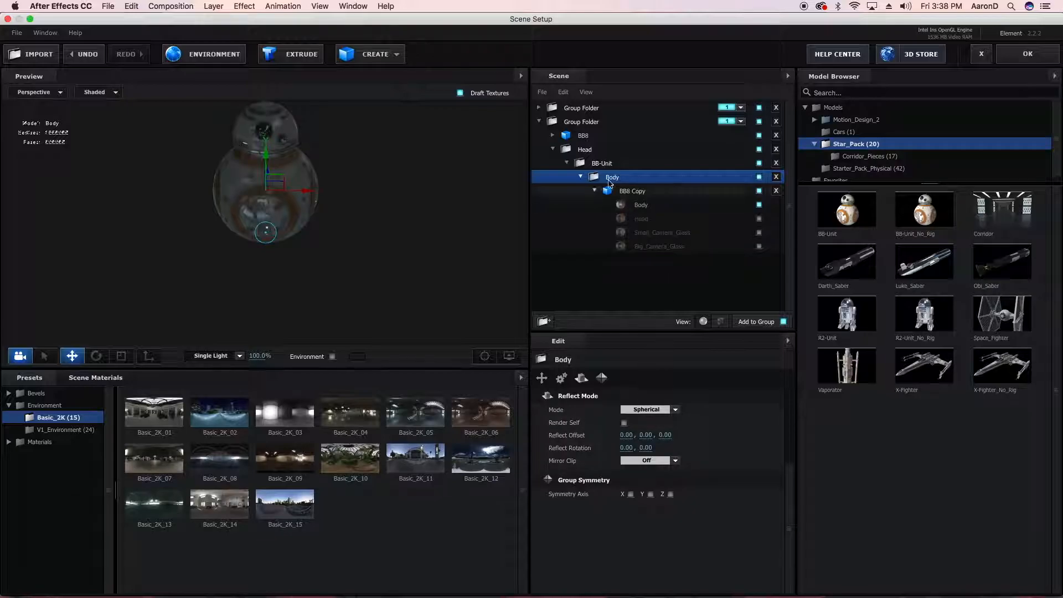
Set the Reflect Mode of the BB-Unit group to Spherical and check the droid's shading in the preview.
click(595, 163)
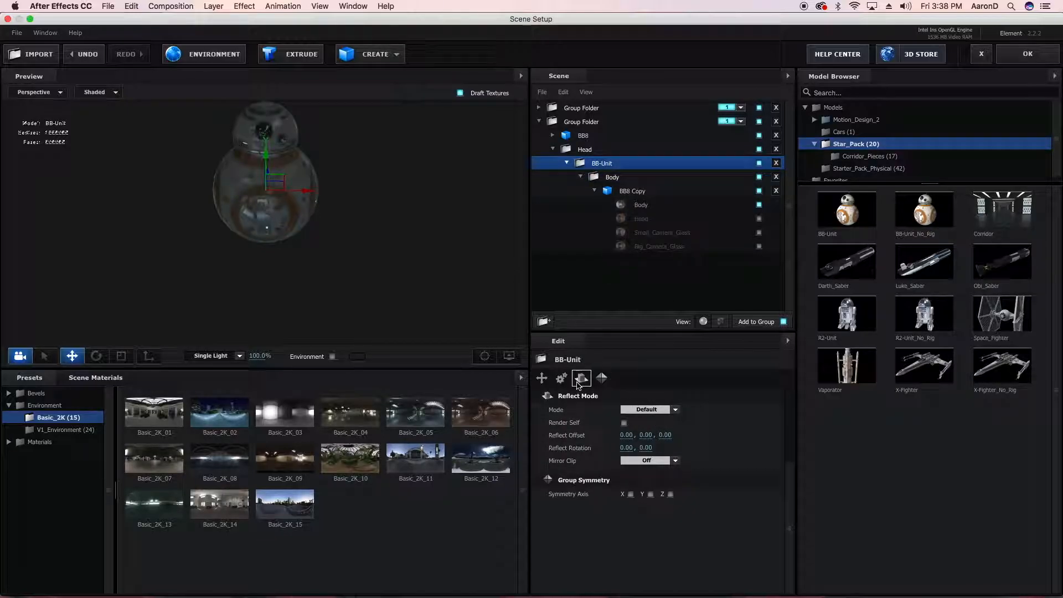
click(646, 409)
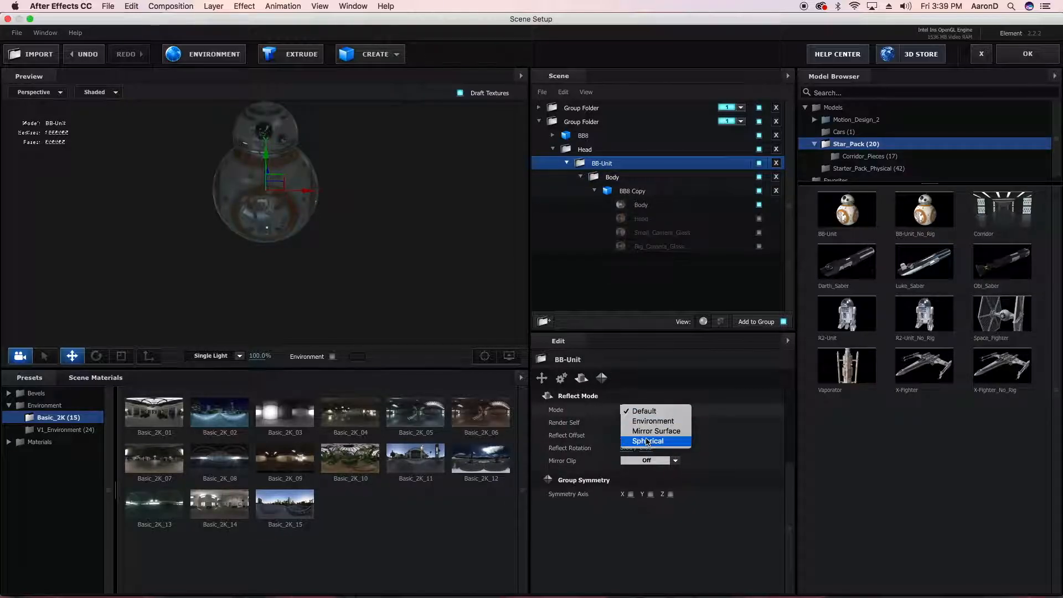
click(648, 442)
drag(408, 232, 441, 217)
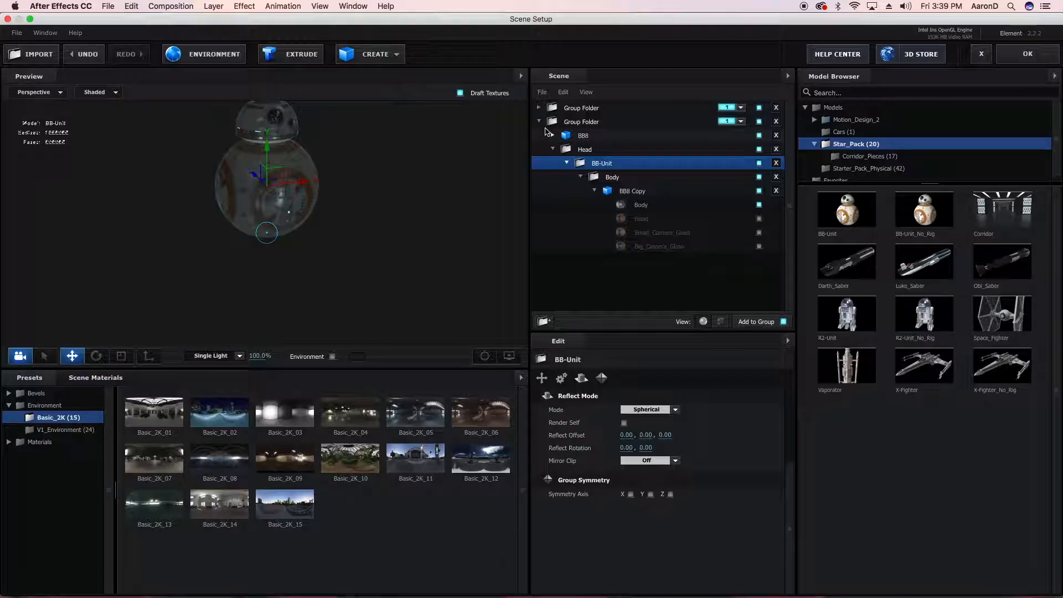
Collapse BB-8's Group Folder, assign it to group 2, and accept the scene.
click(539, 121)
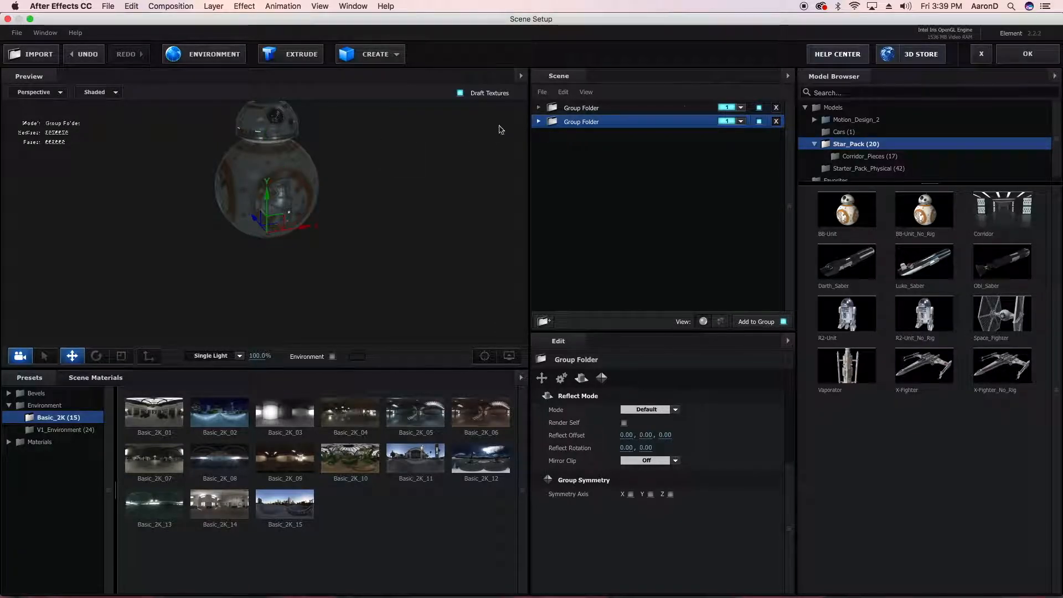
click(741, 121)
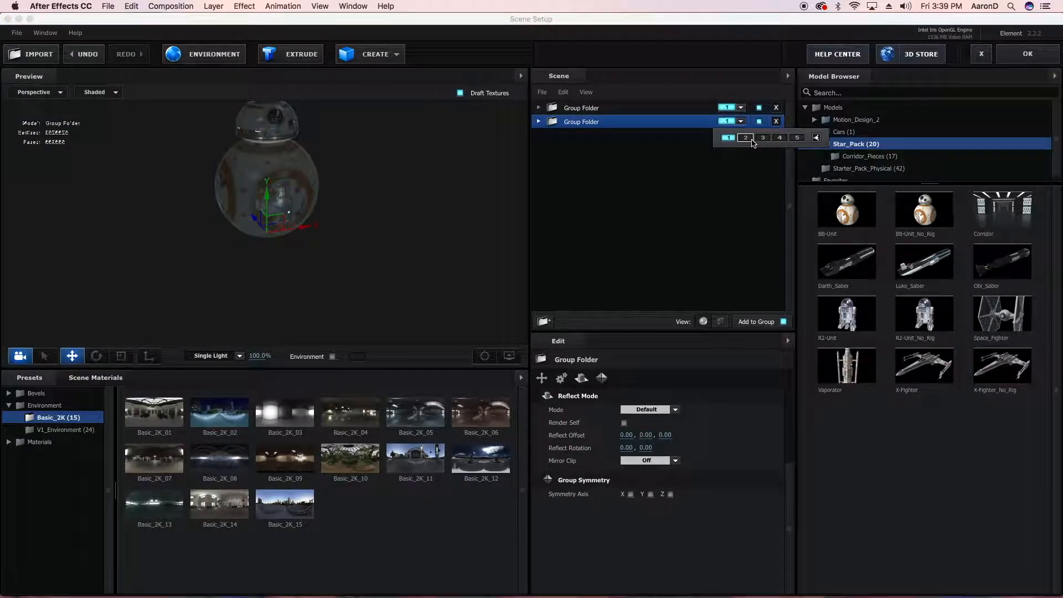
click(746, 138)
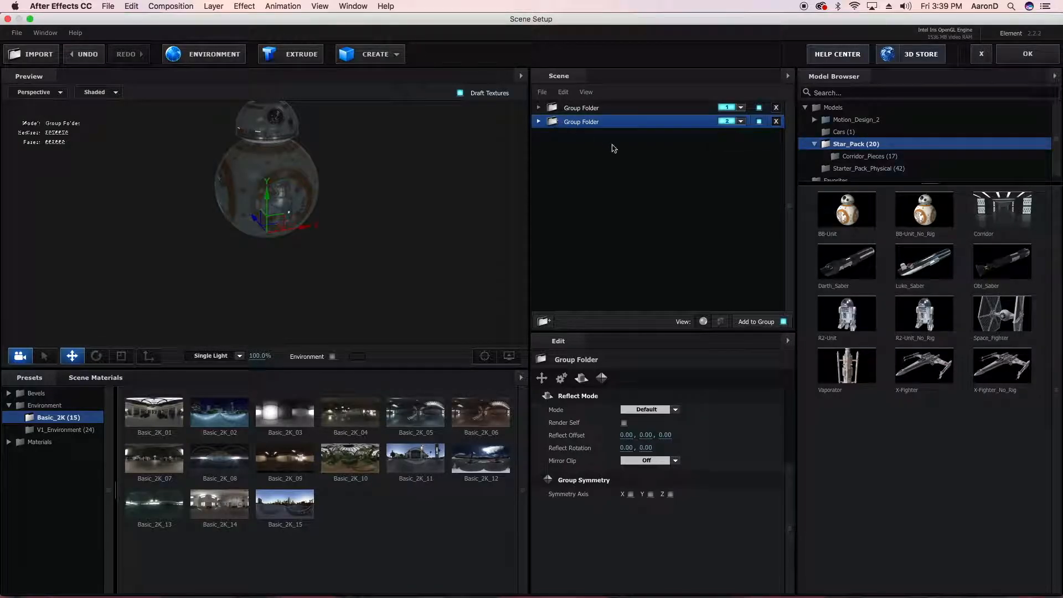
click(1027, 56)
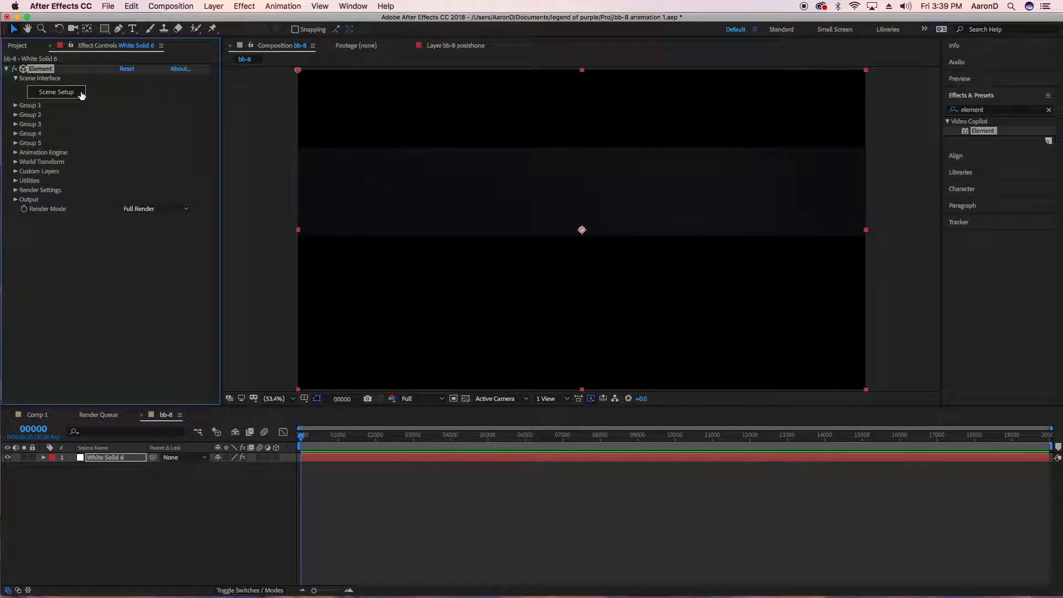
Reopen the Element scene and examine the Aux Channel and Reflect Mode settings of the nodes inside BB-8's Group Folder.
click(81, 95)
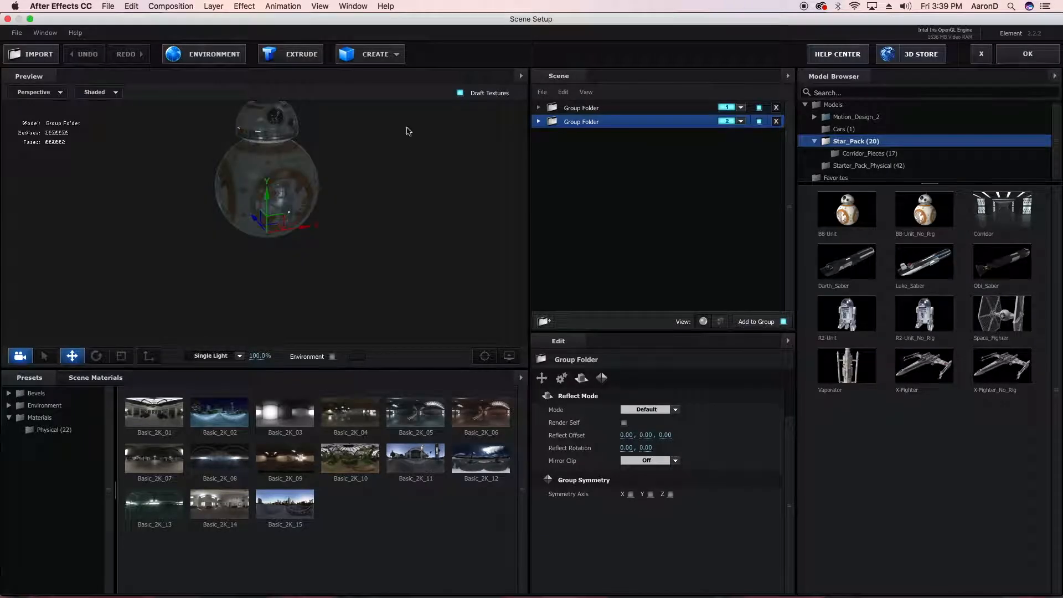
click(537, 123)
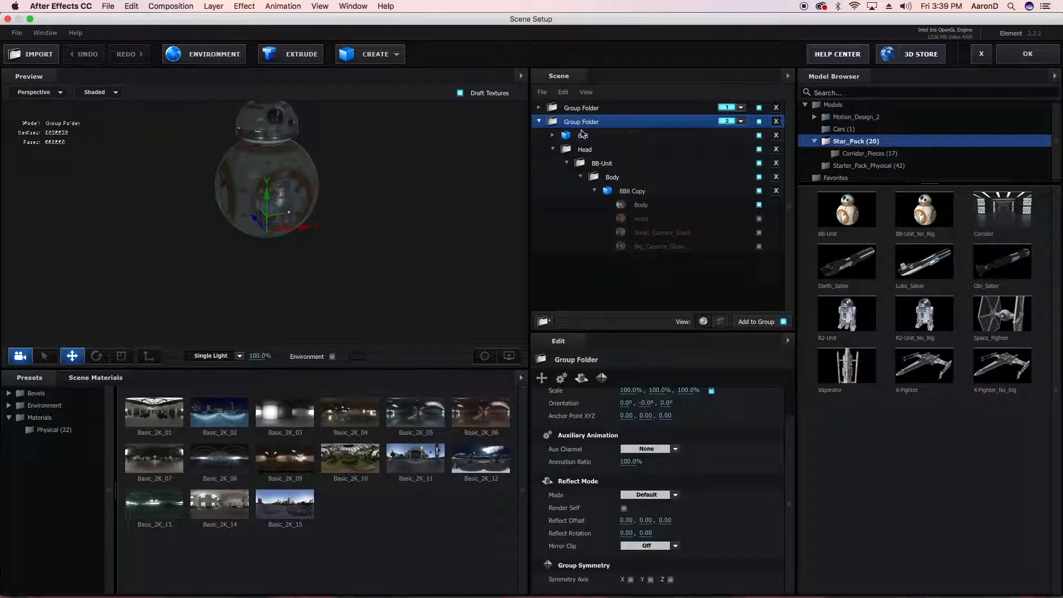
click(582, 135)
click(581, 150)
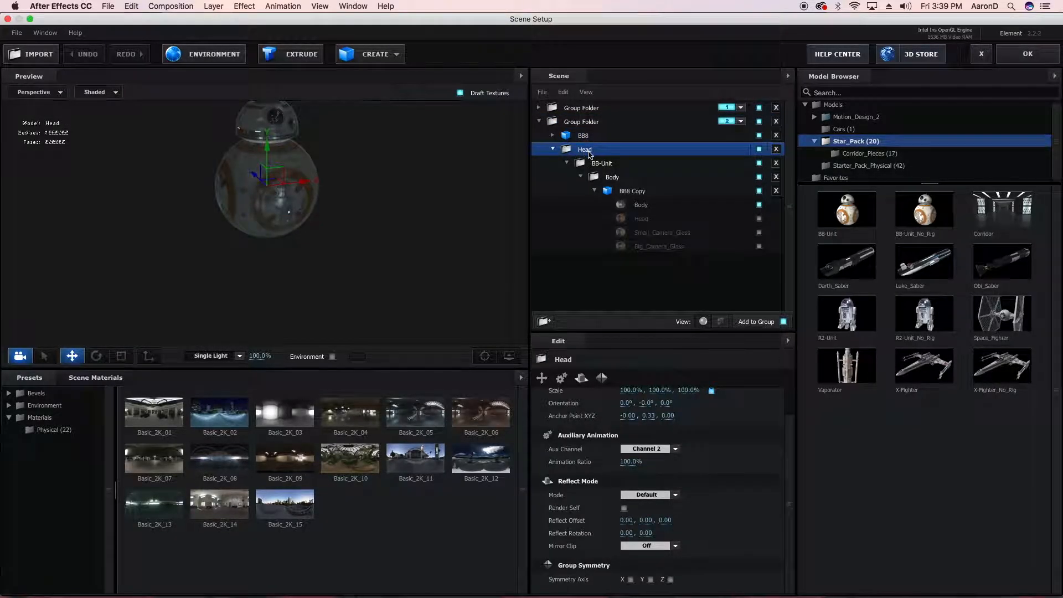
click(589, 166)
click(607, 176)
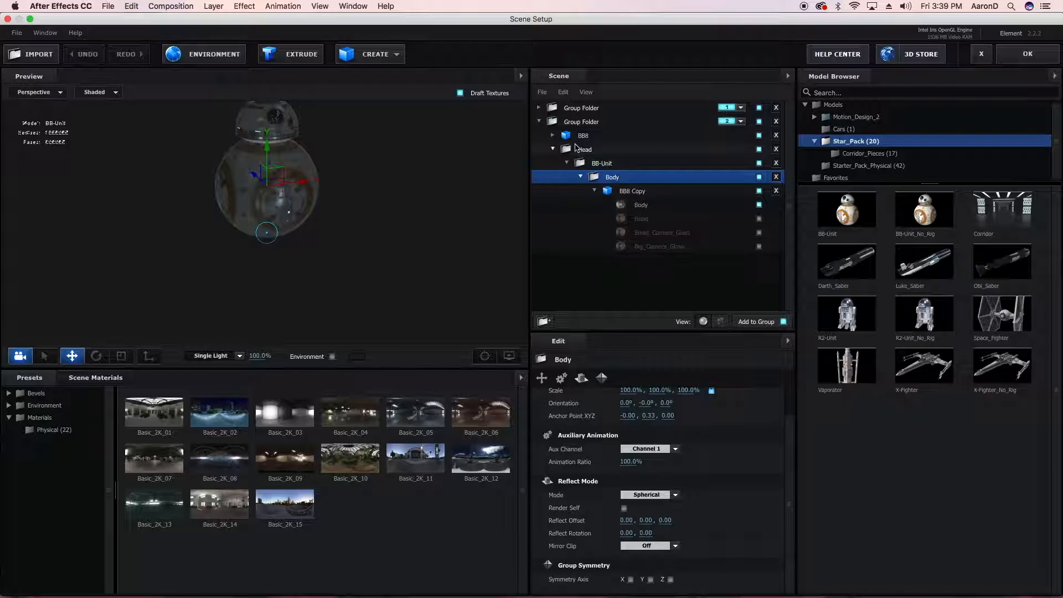
click(582, 136)
click(553, 136)
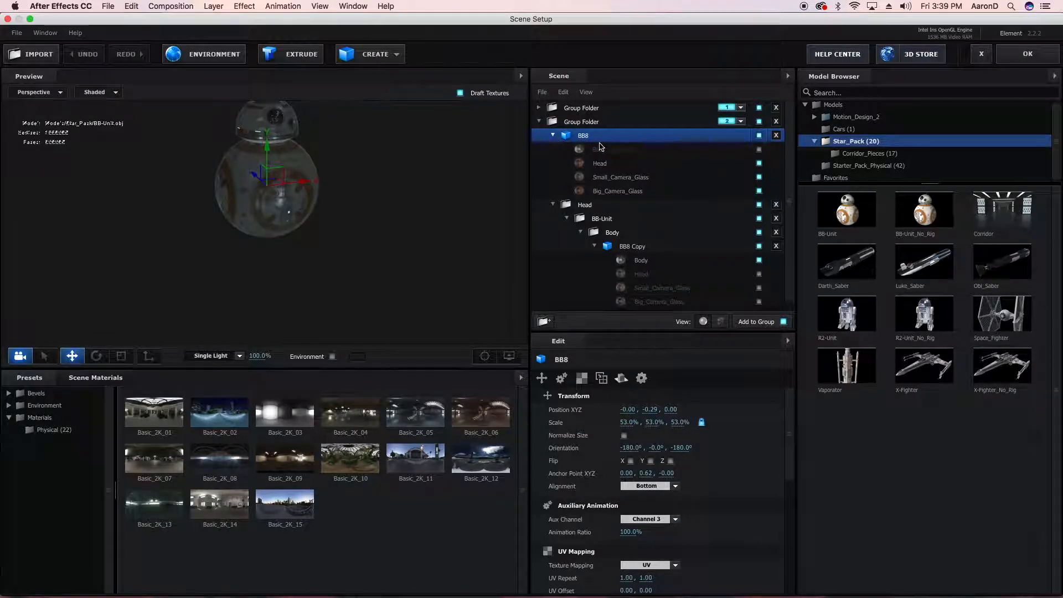
click(552, 135)
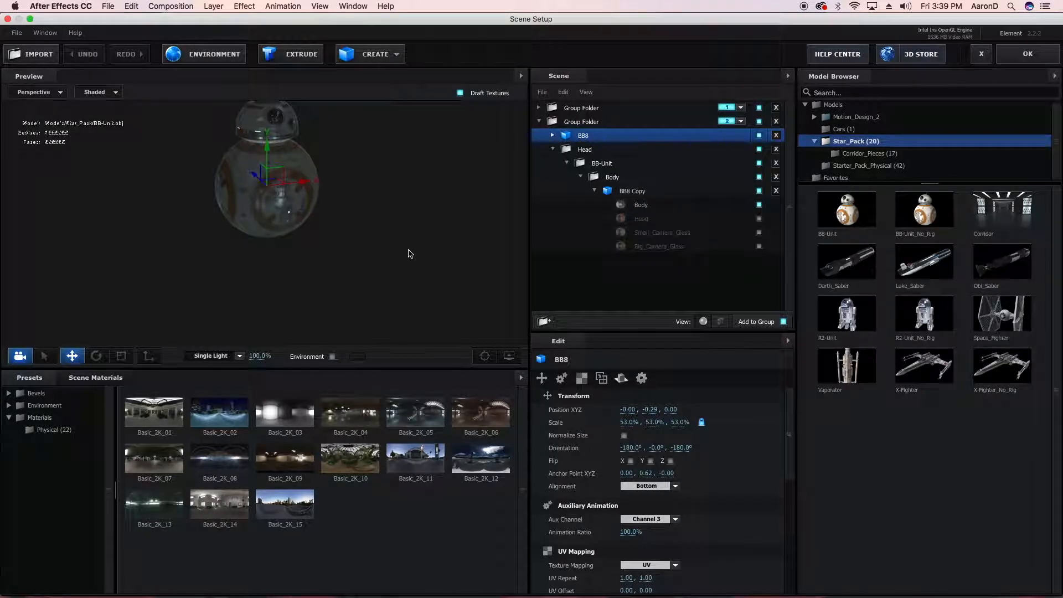
Toggle the visibility of the nested Body group off and on to check which part of BB-8 it controls.
click(759, 149)
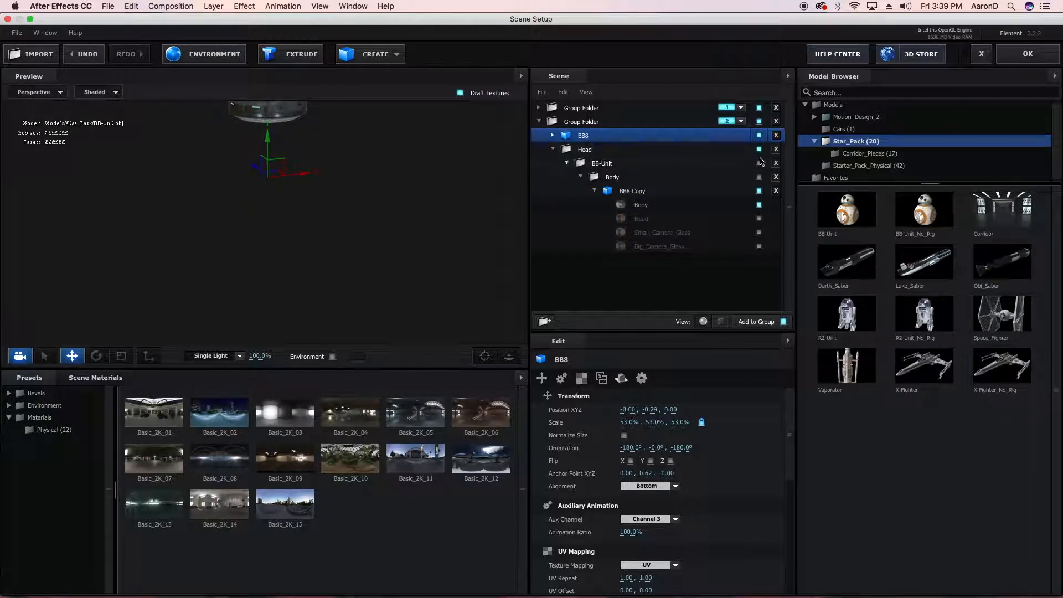
click(760, 176)
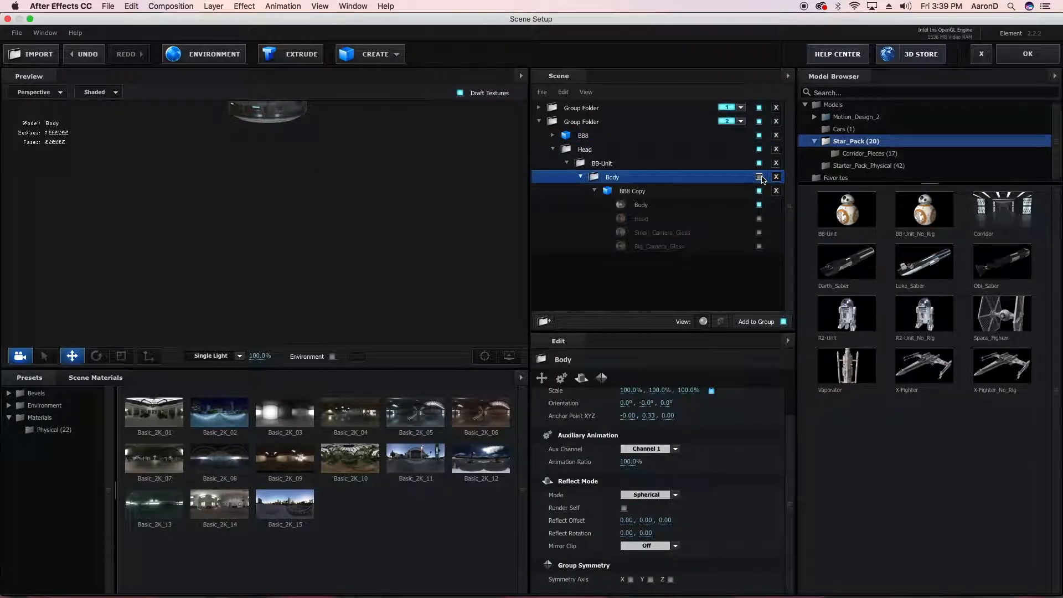
drag(343, 192, 334, 179)
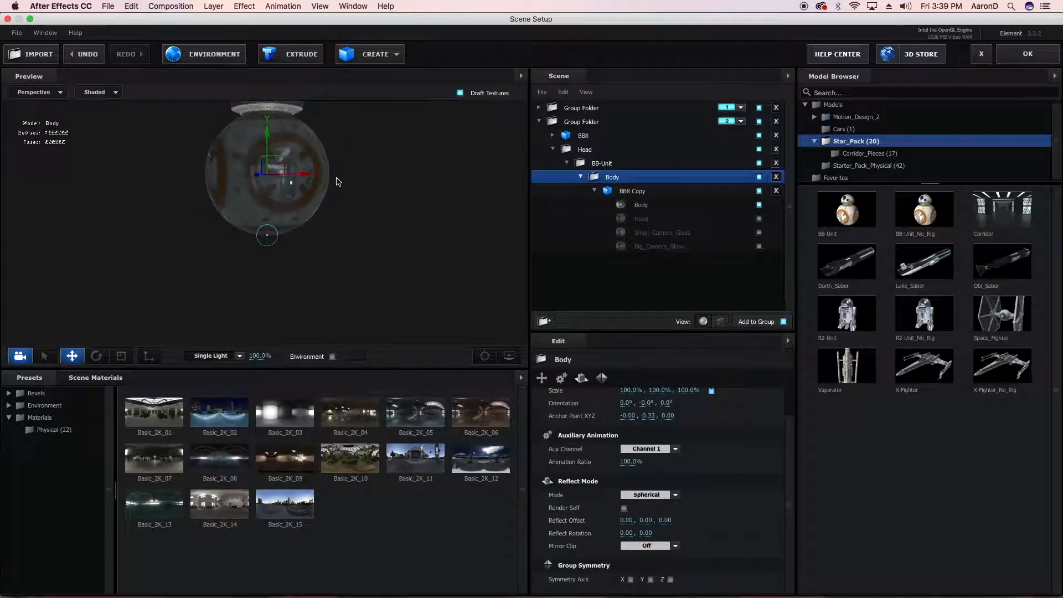
scroll(337, 169, down, 5)
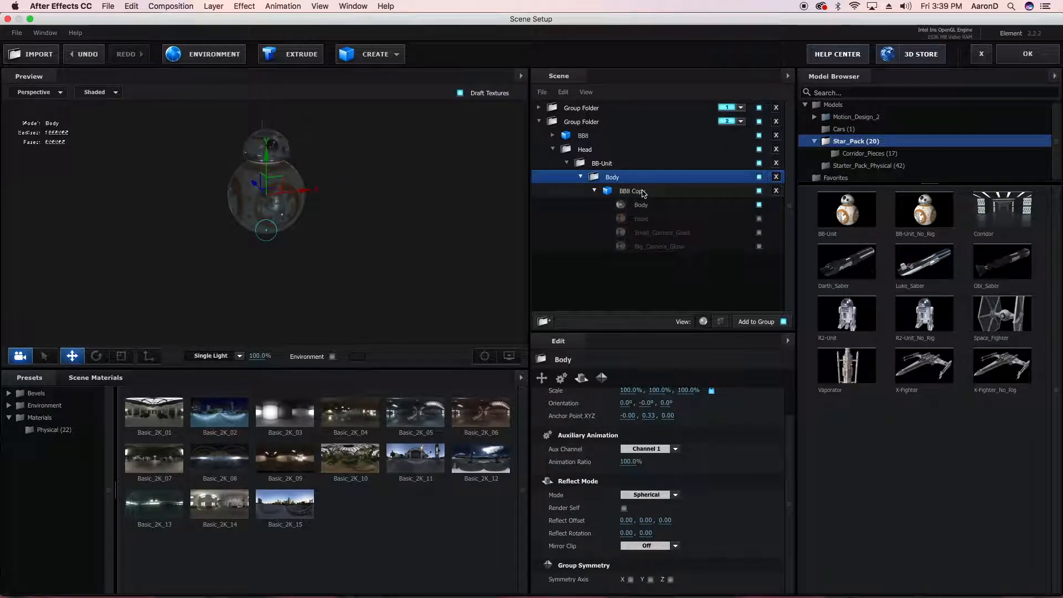
Choose the Aux Channel for BB-8's Body group, check the Head group's settings, and accept the scene.
click(649, 451)
click(649, 470)
click(591, 151)
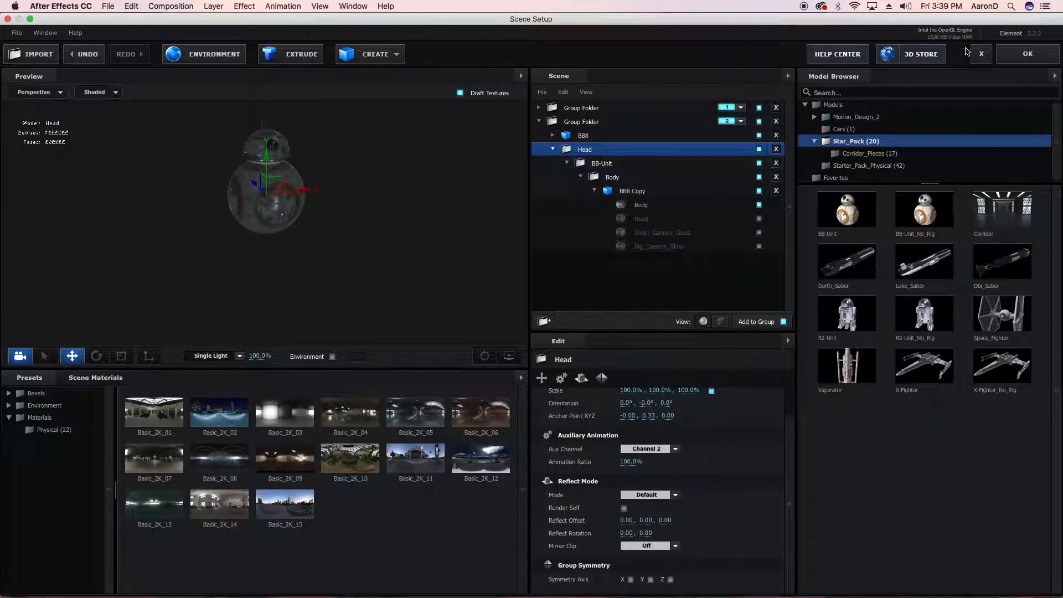
click(1049, 62)
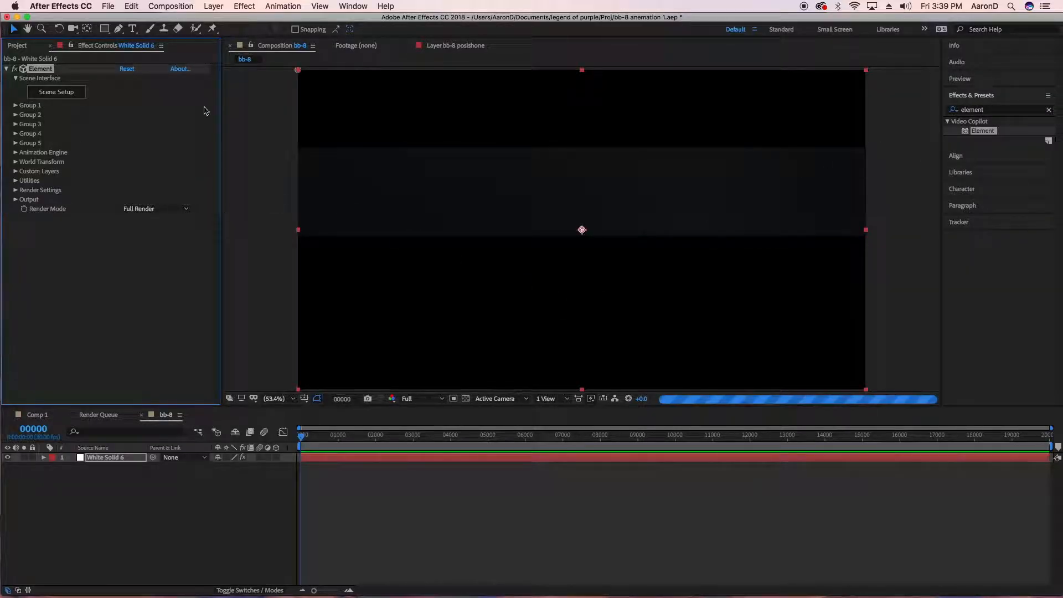
Add a two-node camera with the 80mm preset to the bb-8 composition.
click(219, 6)
mouse_move(249, 20)
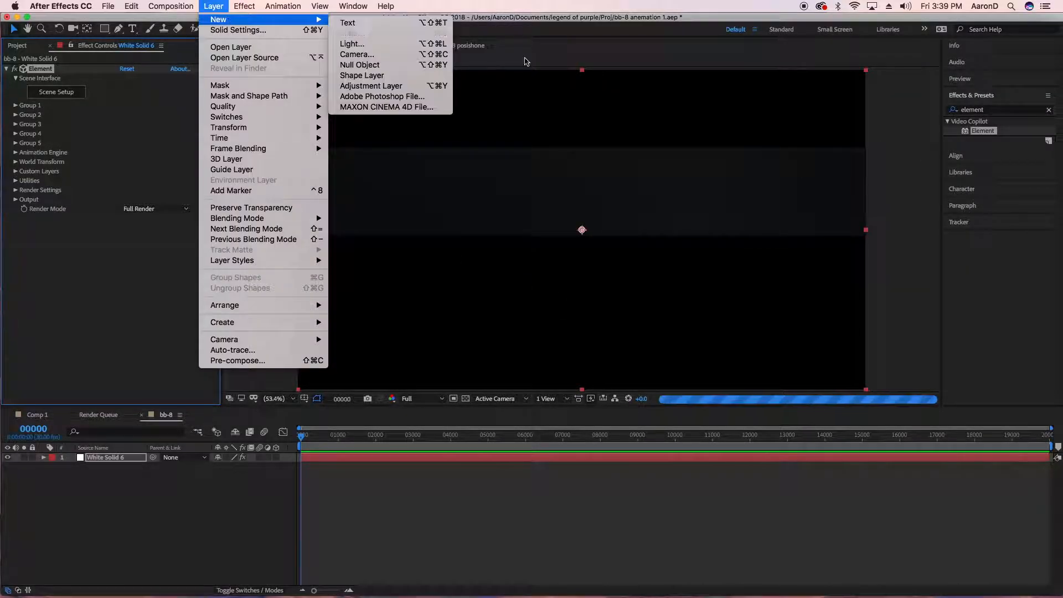
click(371, 57)
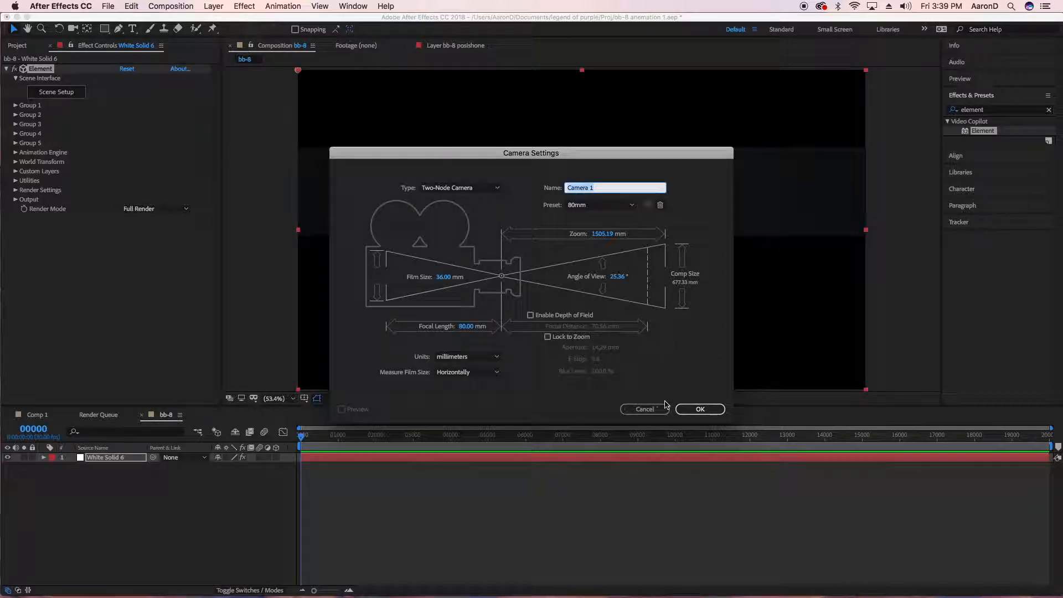
click(699, 410)
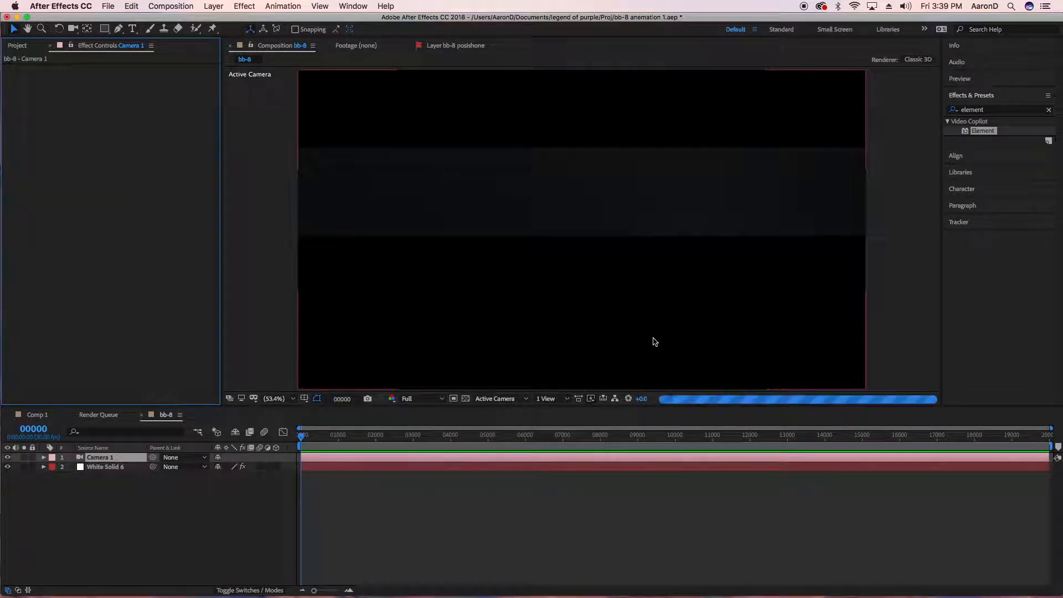
Move Camera 1 along its depth axis with the Track Z Camera tool to bring it inside the corridor.
key(c)
key(c)
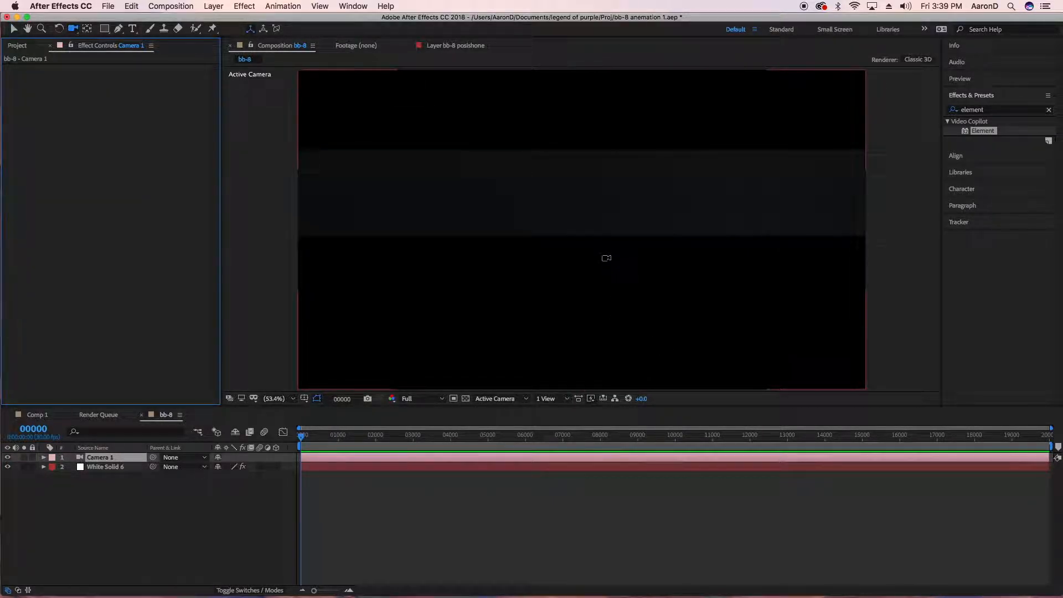
key(c)
mouse_move(636, 306)
mouse_down()
mouse_move(632, 70)
mouse_move(651, 306)
mouse_up()
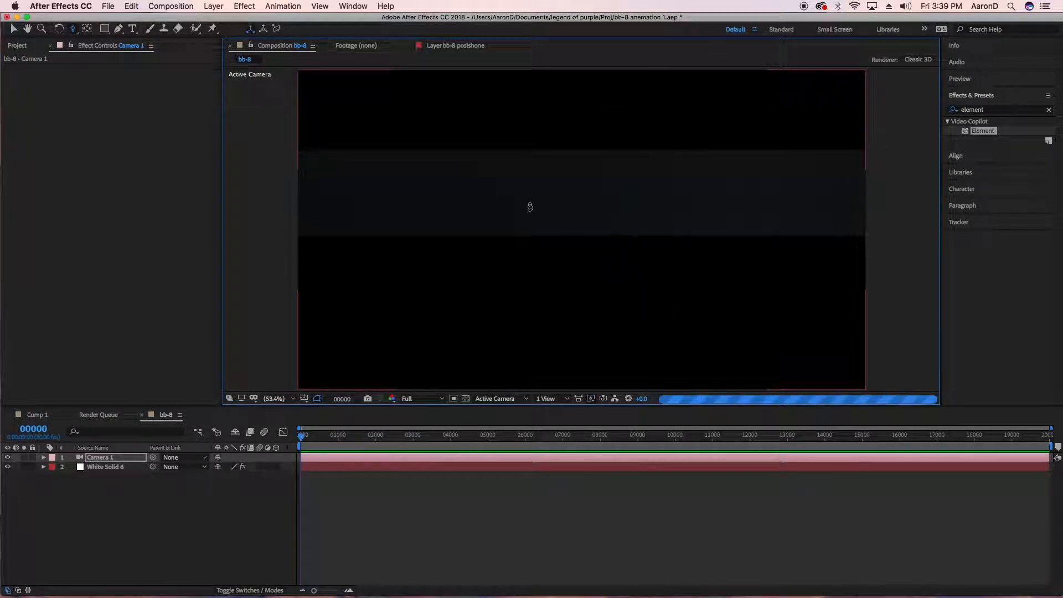
drag(593, 269, 592, 184)
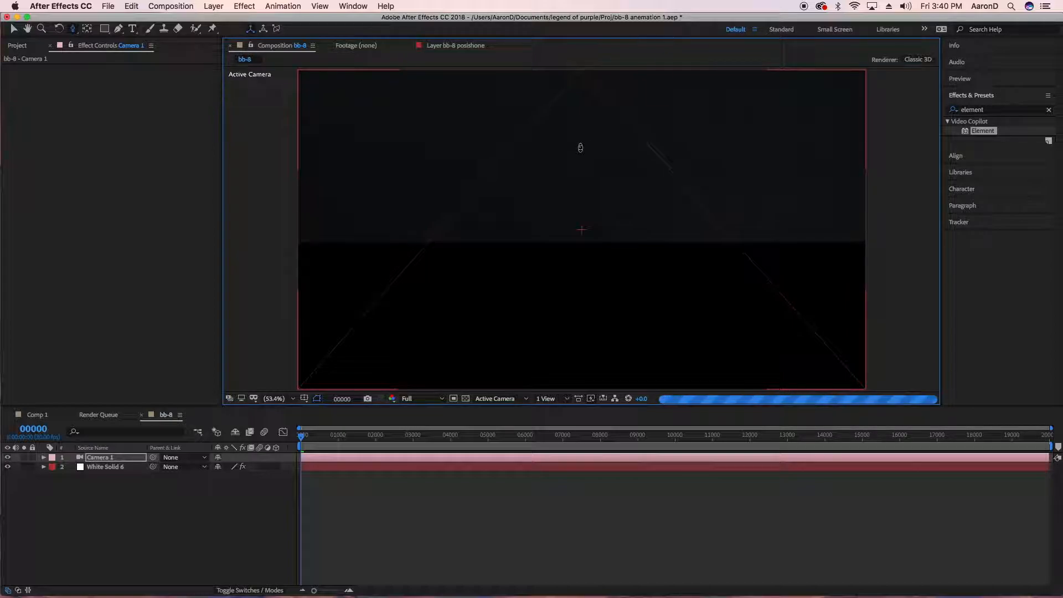
drag(581, 147, 582, 158)
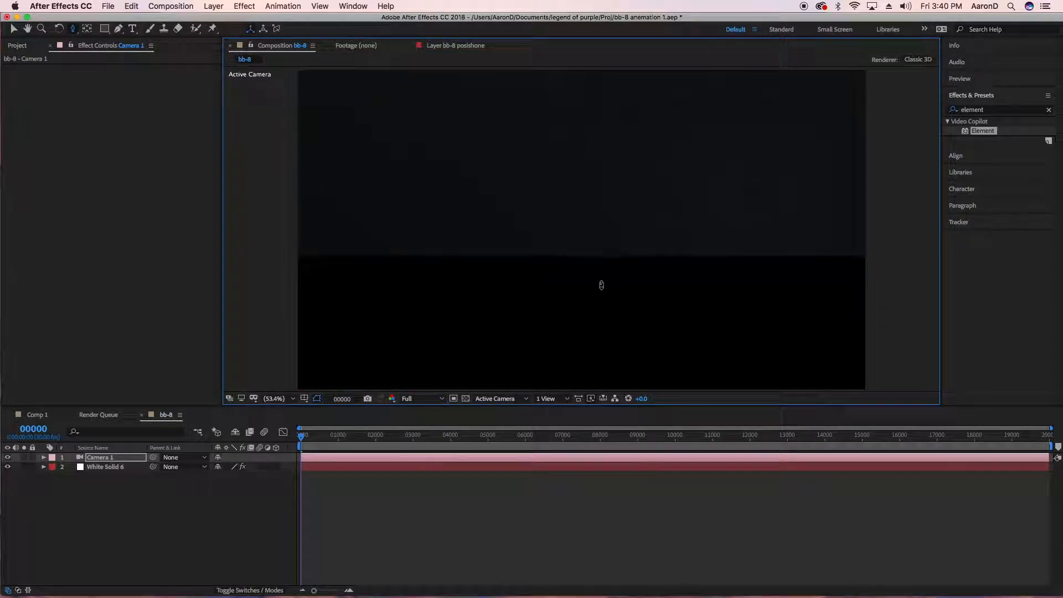
drag(598, 74, 597, 72)
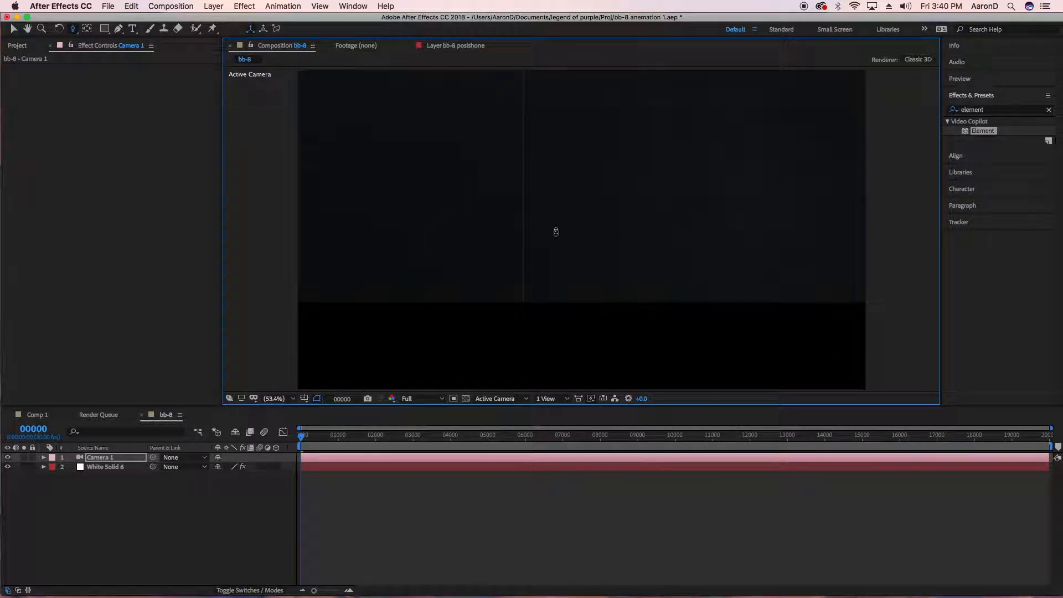
drag(568, 338, 575, 87)
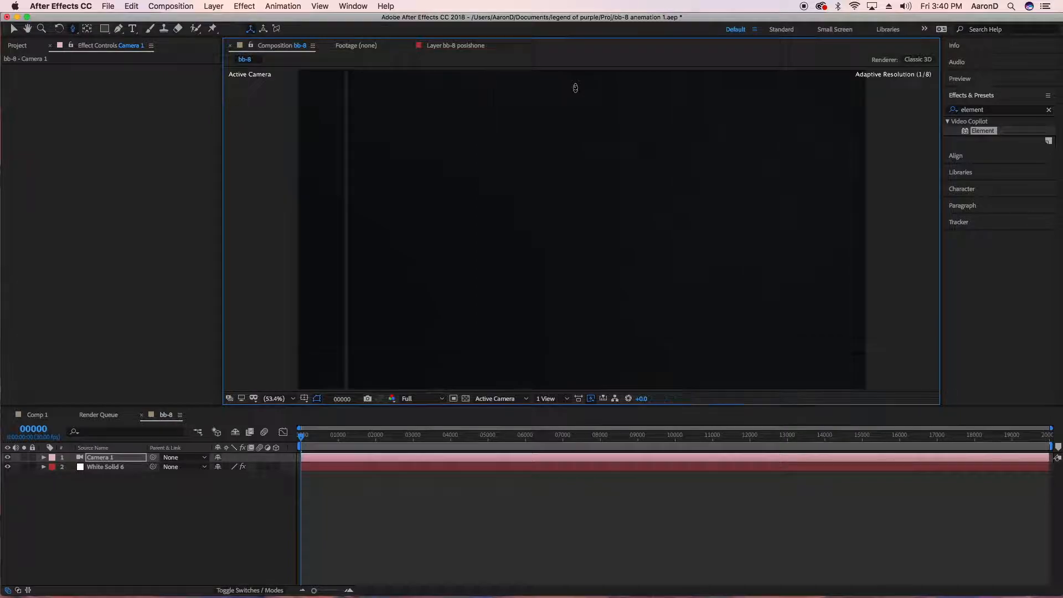
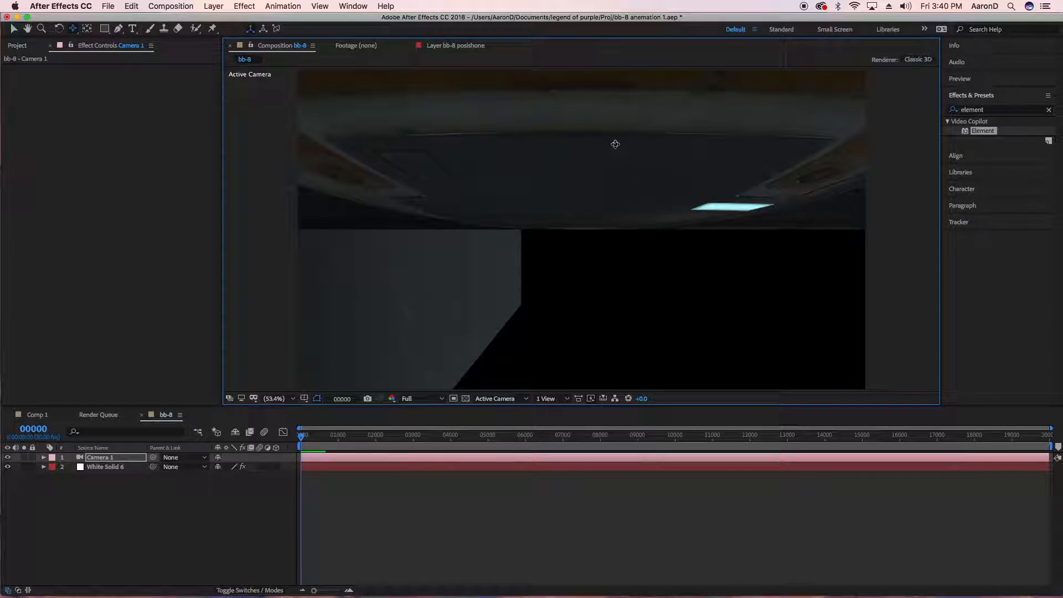
Shift Camera 1 vertically with the Track XY Camera tool until BB-8's body panels fill the frame.
drag(620, 206, 623, 232)
drag(612, 324, 614, 330)
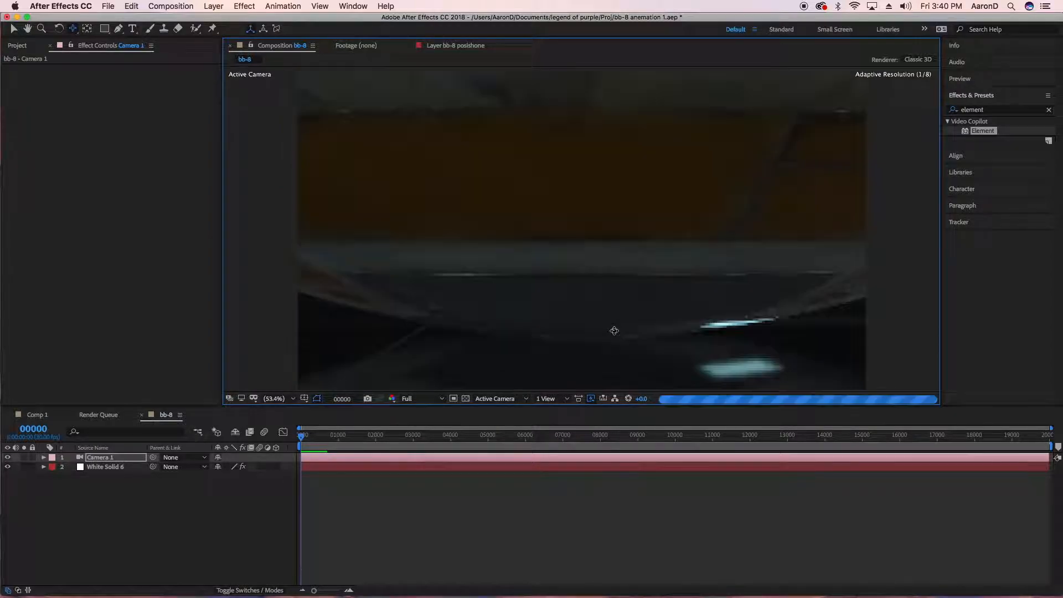
drag(618, 383, 619, 381)
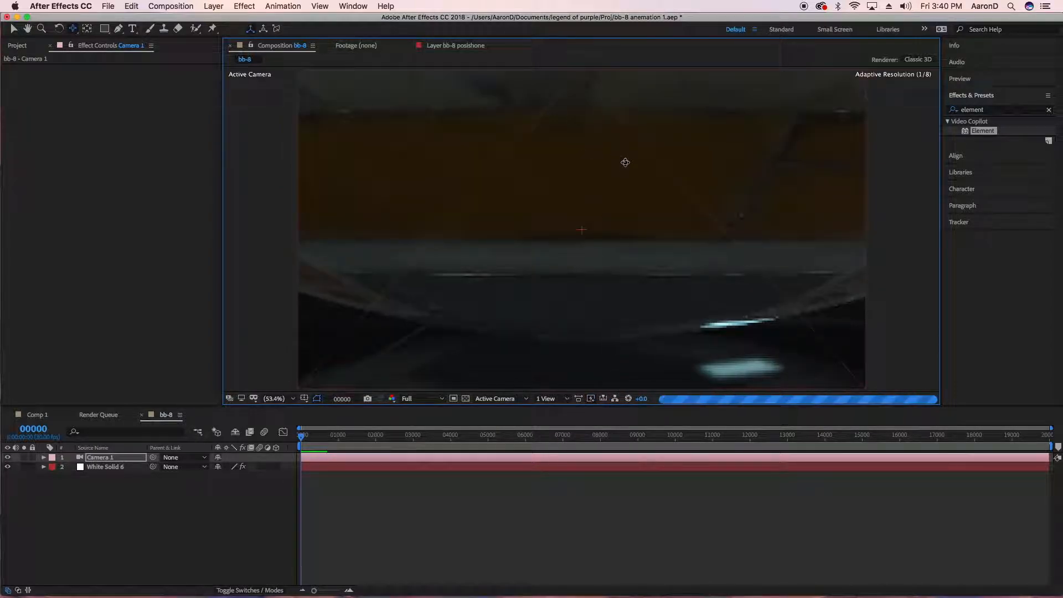
drag(622, 150, 622, 154)
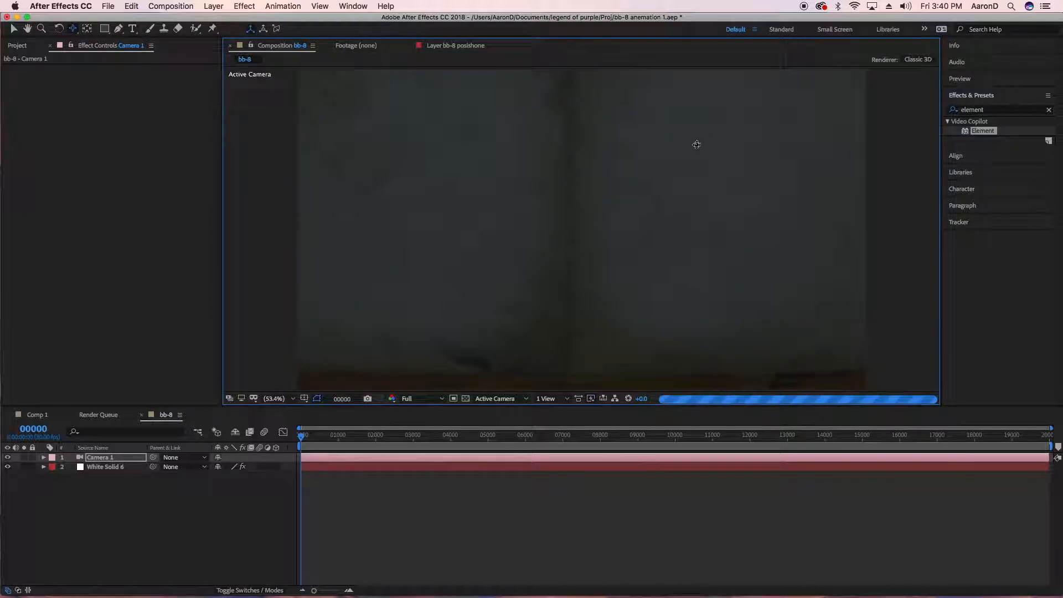
Shift Camera 1 slightly back from BB-8's body panels and orbit it a little around the body.
drag(695, 145, 640, 153)
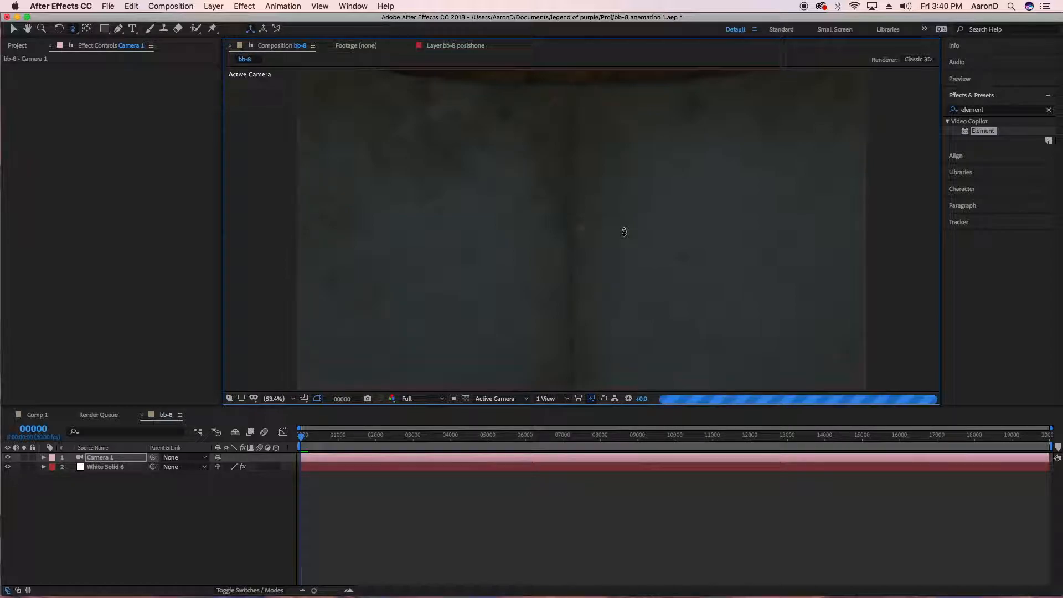
drag(624, 232, 625, 232)
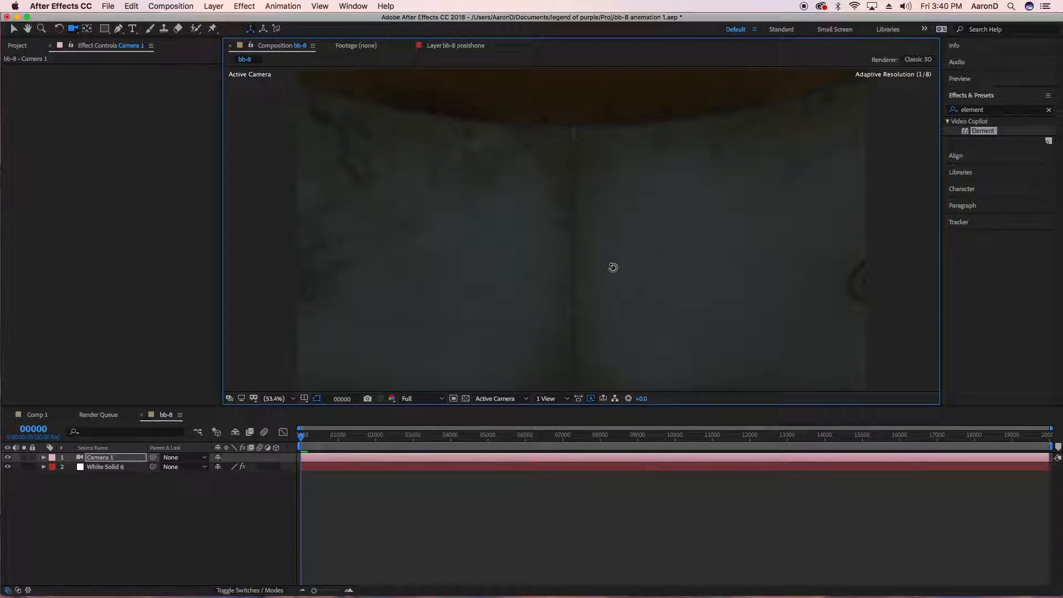
drag(628, 270, 638, 271)
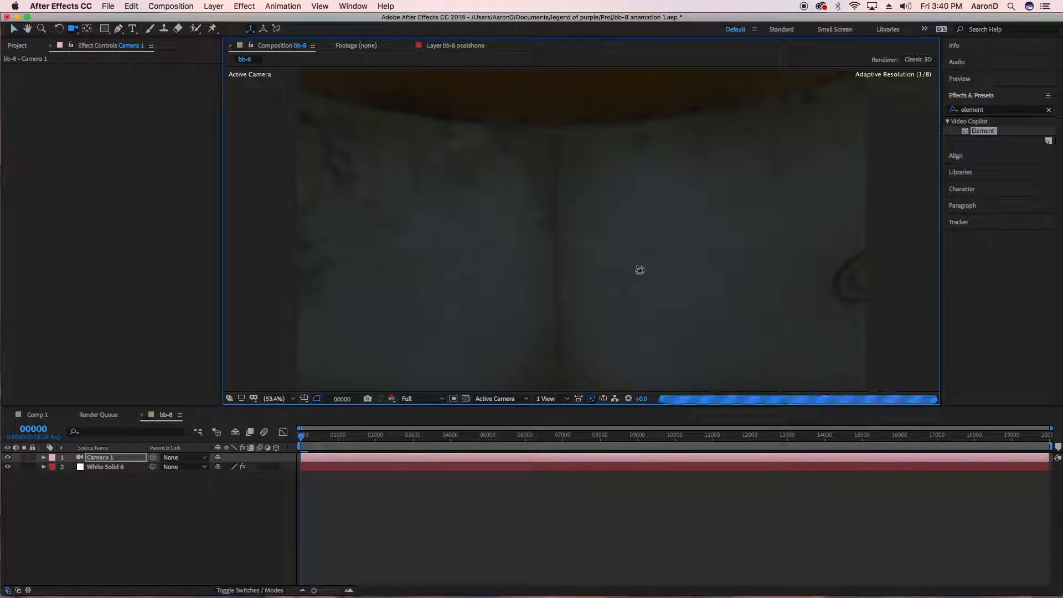
Show the composition in 4 Views and orbit Camera 1 until it points straight along the corridor.
drag(569, 408, 569, 407)
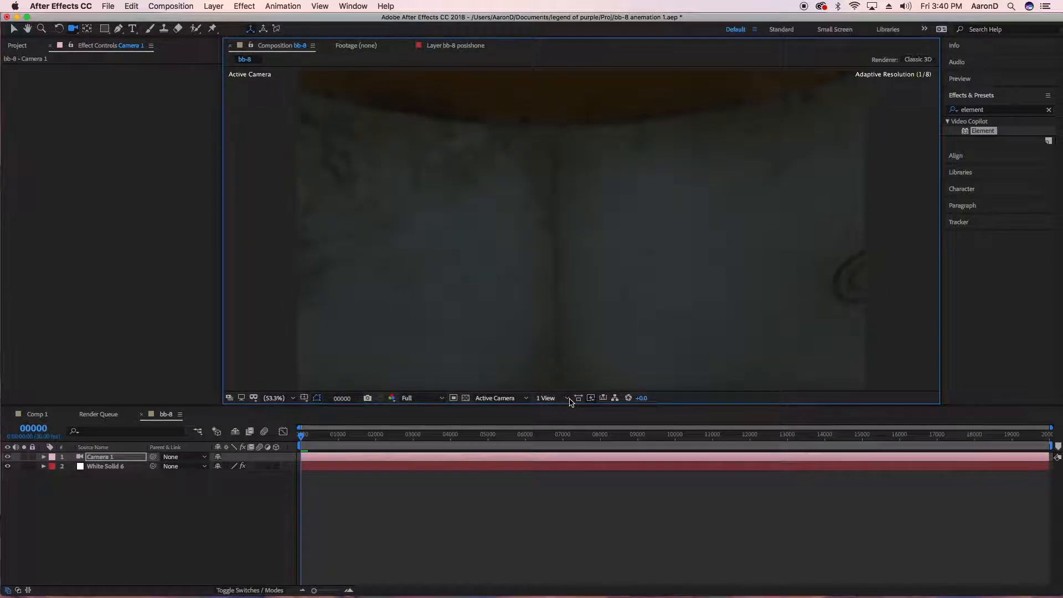
click(548, 398)
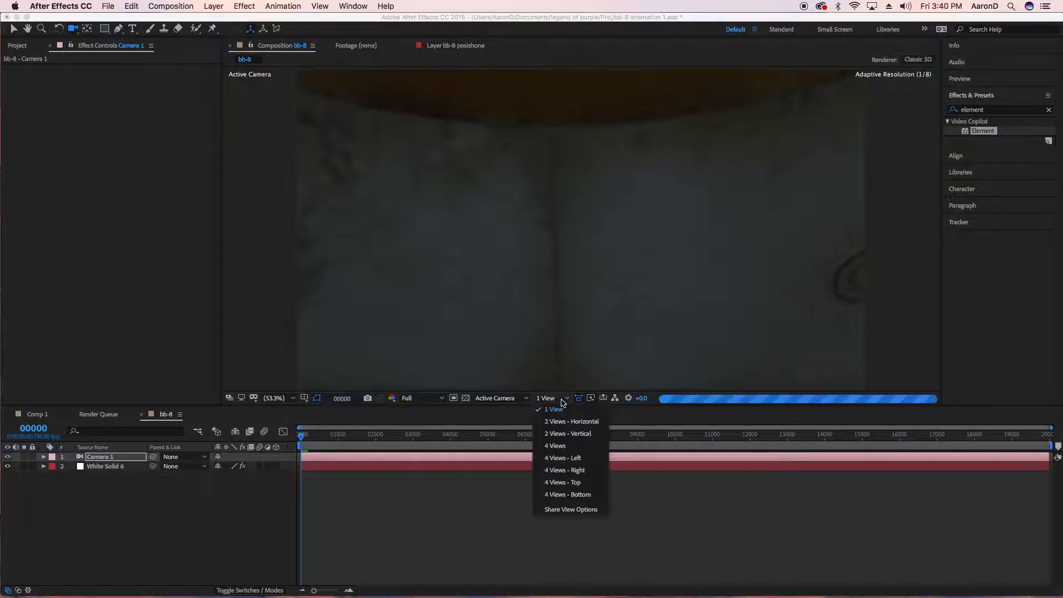
click(565, 447)
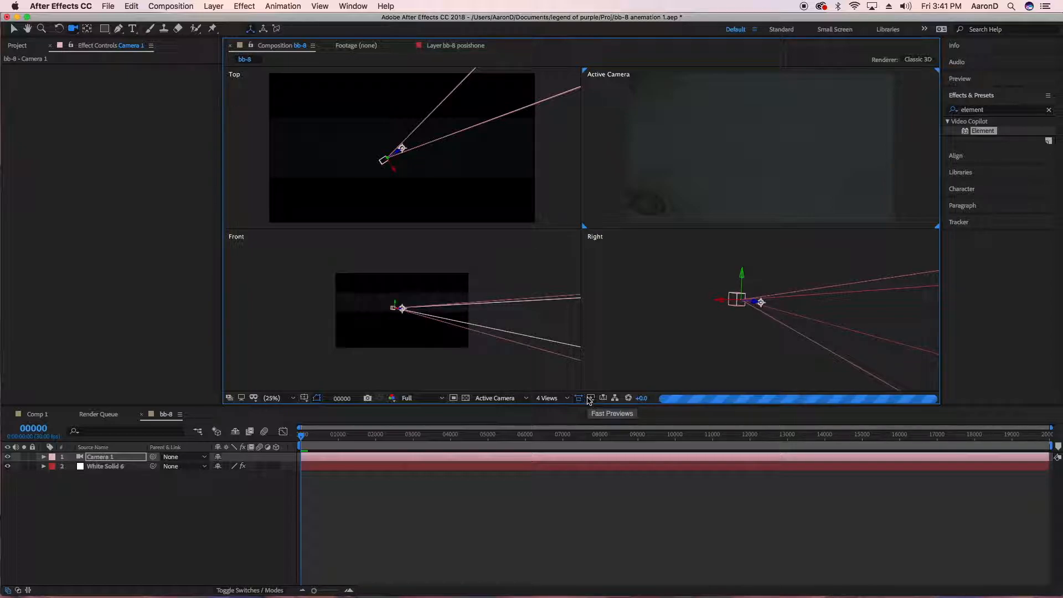
drag(718, 148, 735, 149)
key(c)
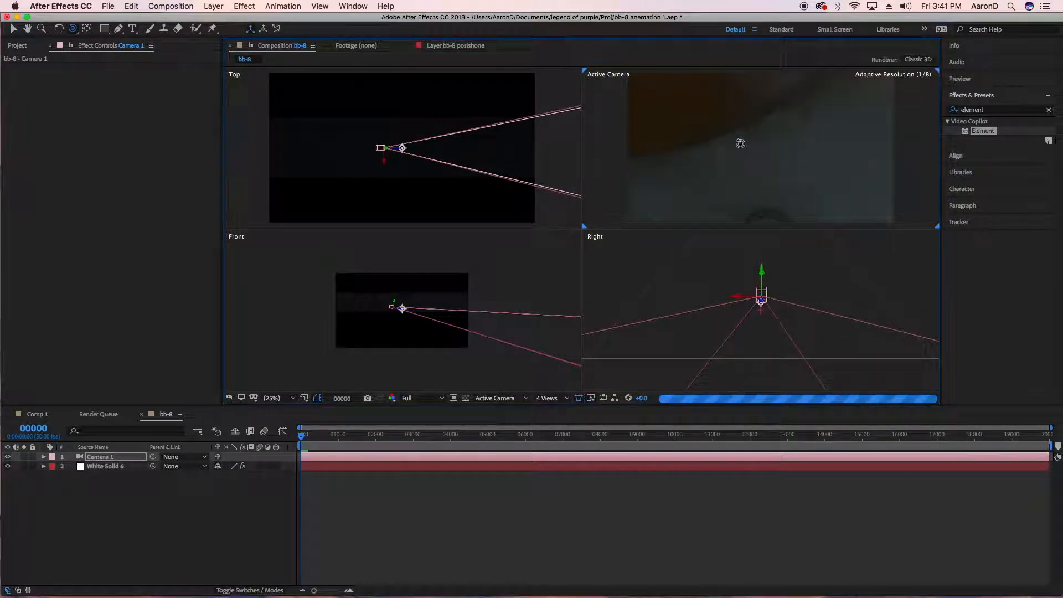
Pull Camera 1 back and raise it until BB-8 is framed between the corridor walls, and switch to 2 Views - Horizontal.
drag(758, 202, 753, 251)
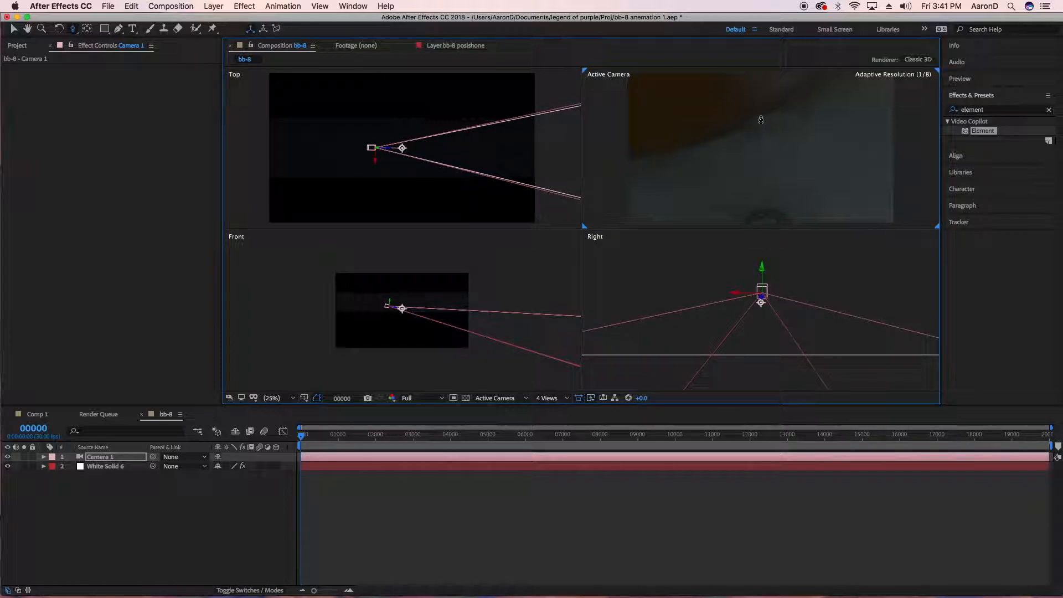
drag(738, 151, 752, 115)
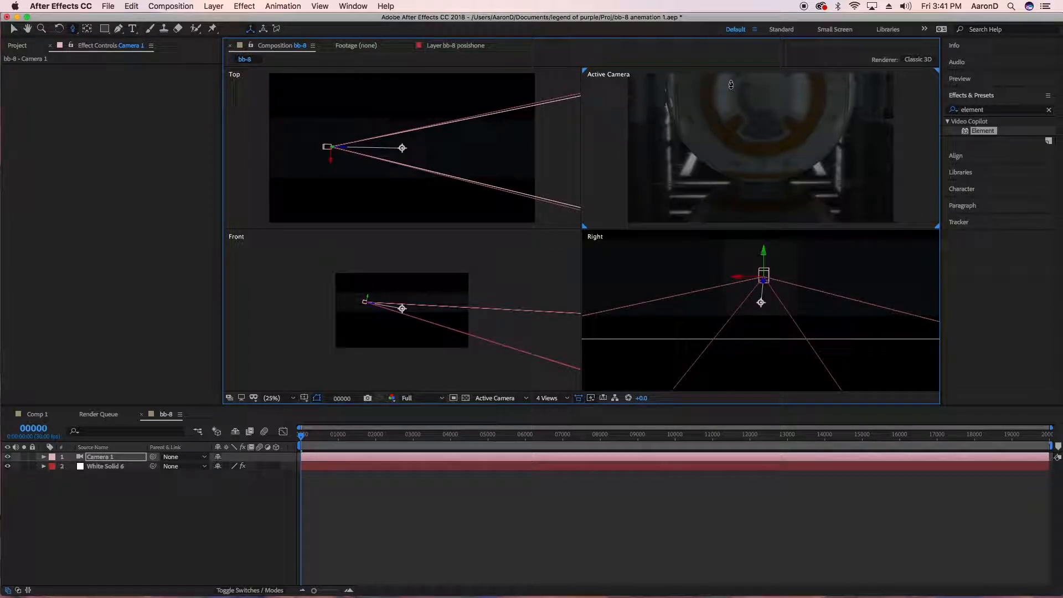
drag(741, 132, 726, 214)
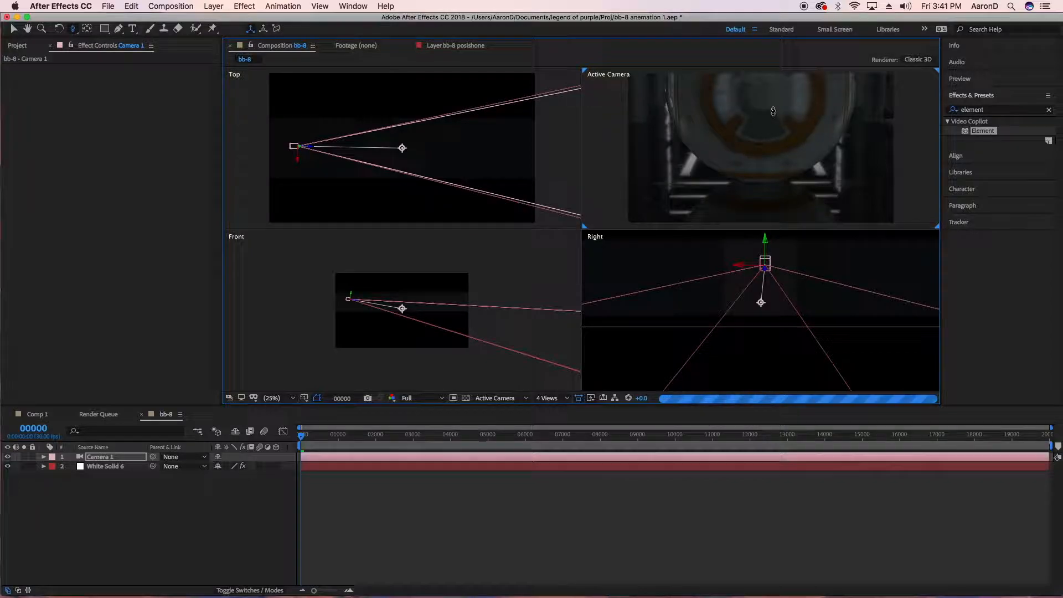
drag(768, 103, 775, 149)
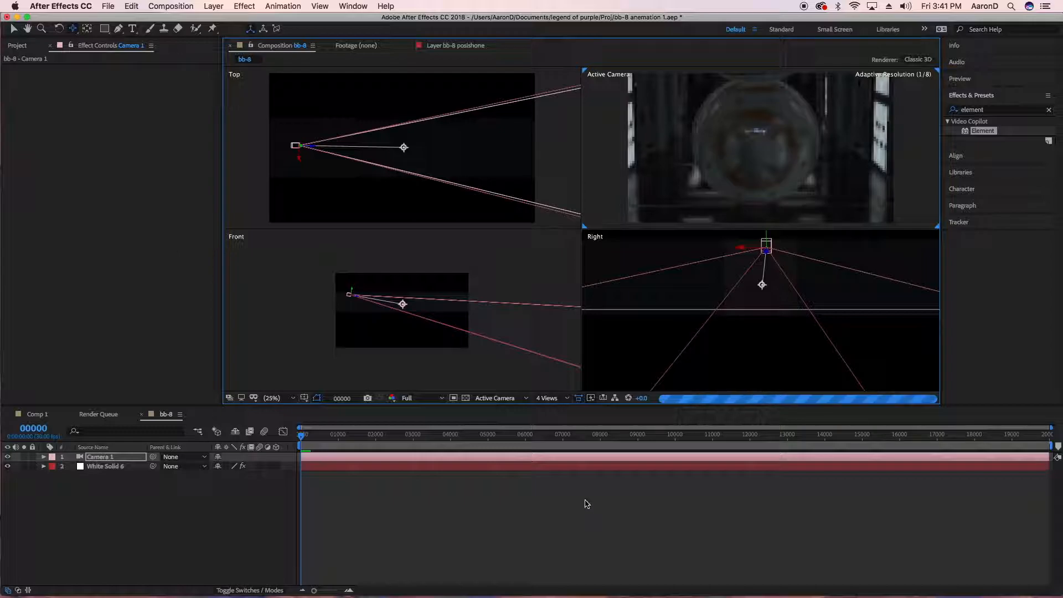
click(548, 398)
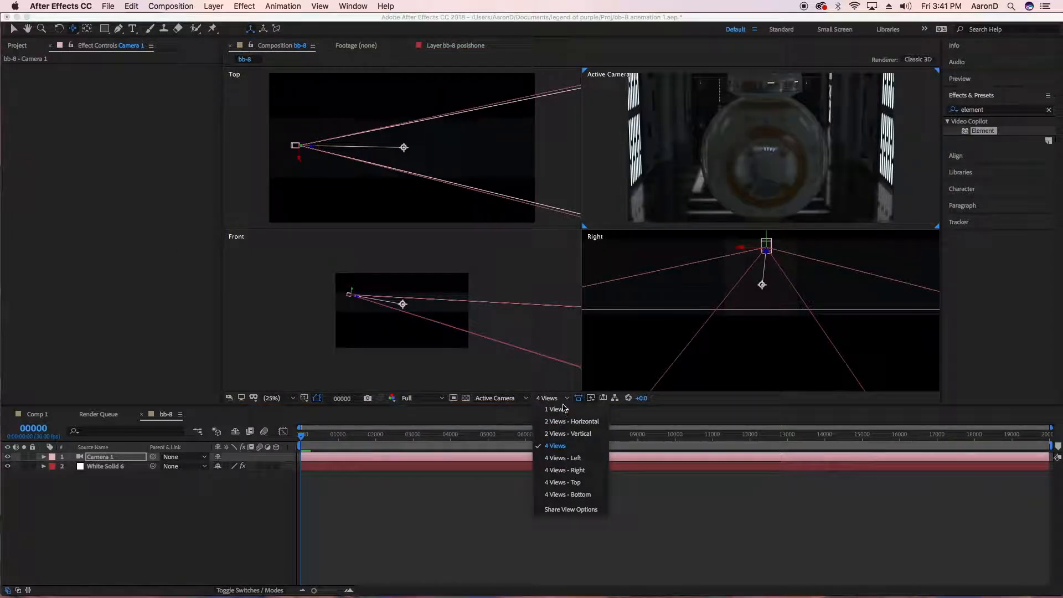
click(563, 421)
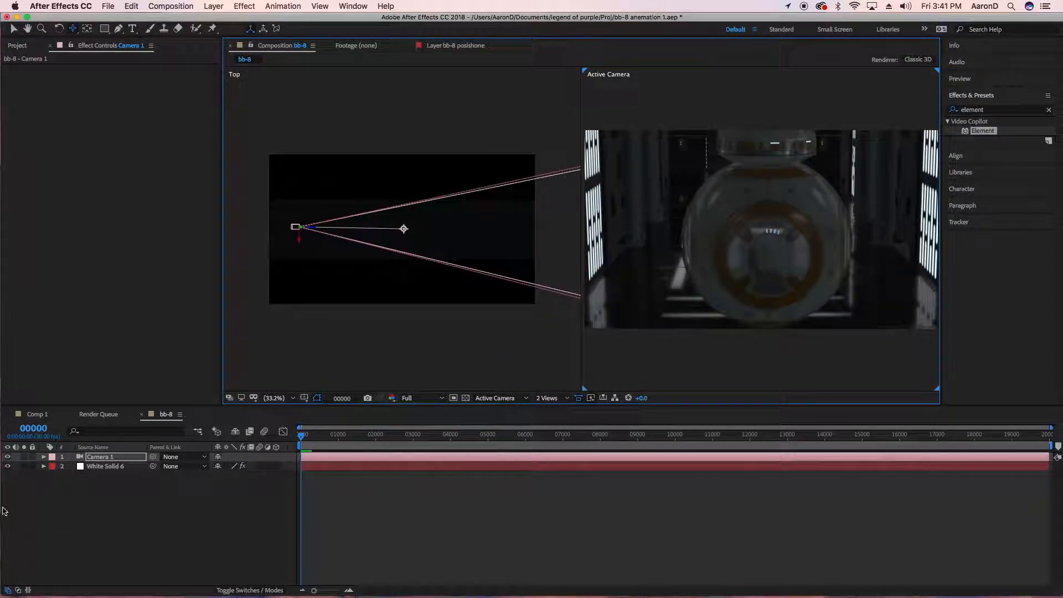
Check the BB-8 group folders in the Element scene setup of White Solid 6.
click(105, 467)
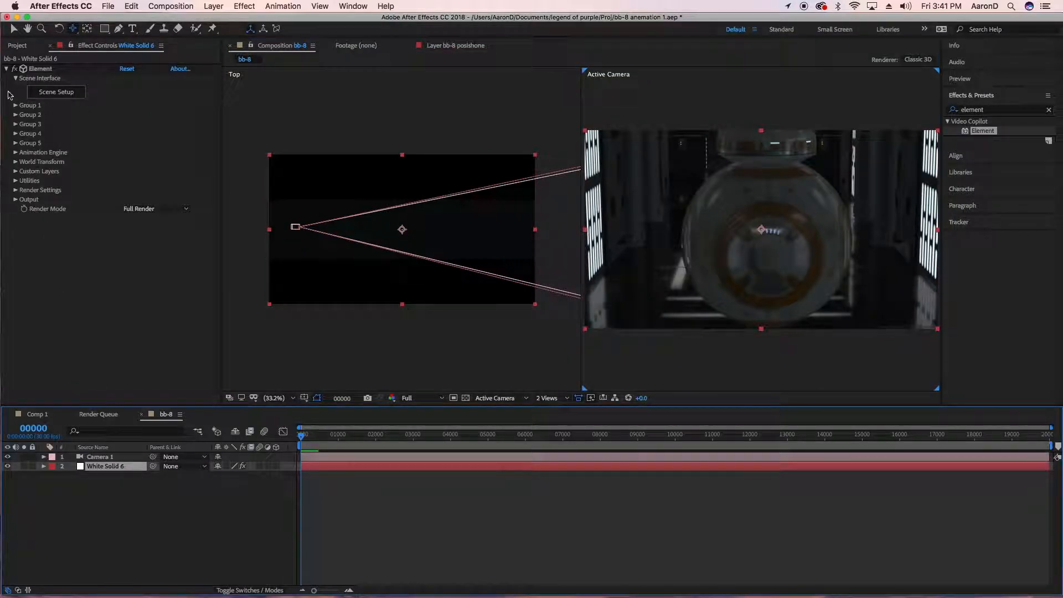
click(34, 91)
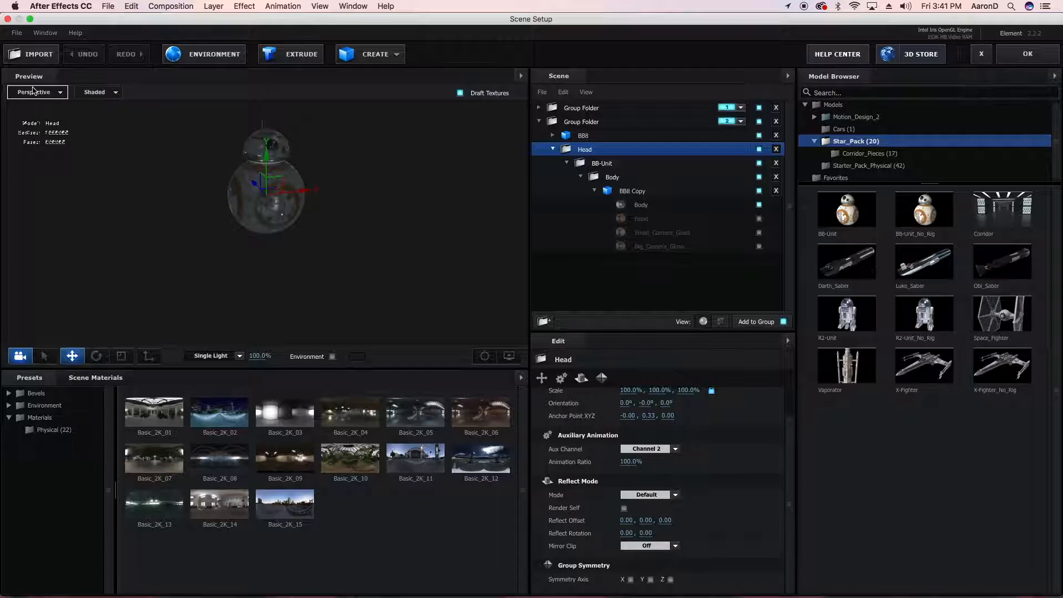
click(1030, 54)
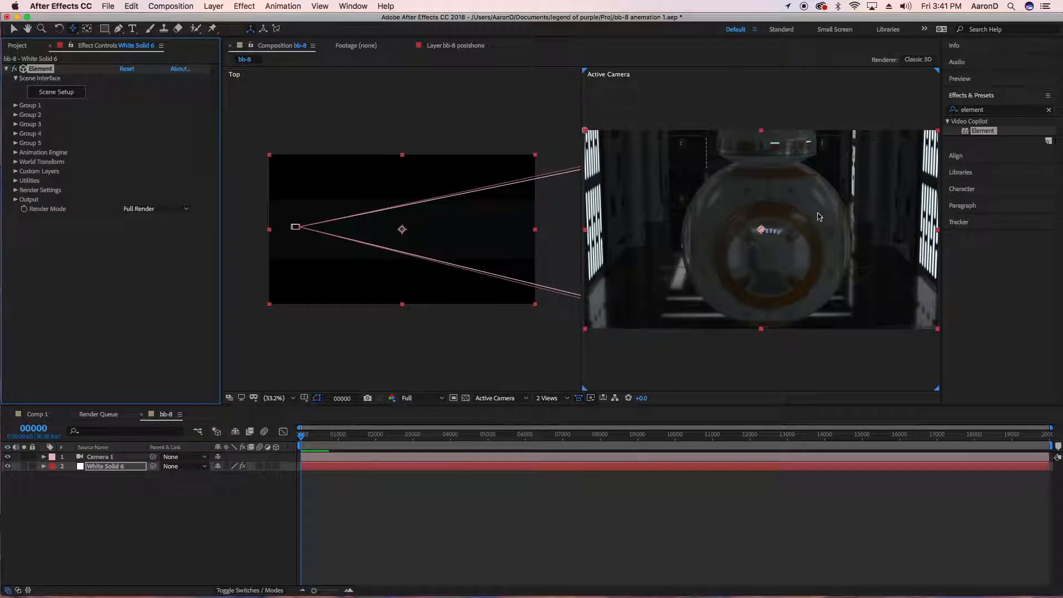
Set Group 2's Particle Size to 5 in the Element effect to shrink BB-8.
click(16, 114)
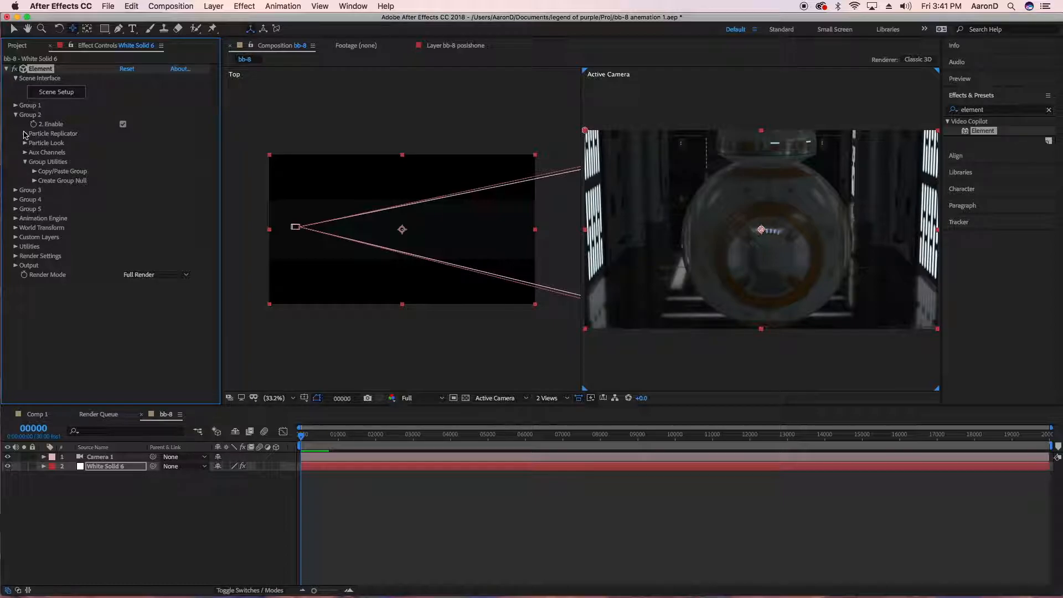
click(25, 133)
click(25, 134)
click(25, 143)
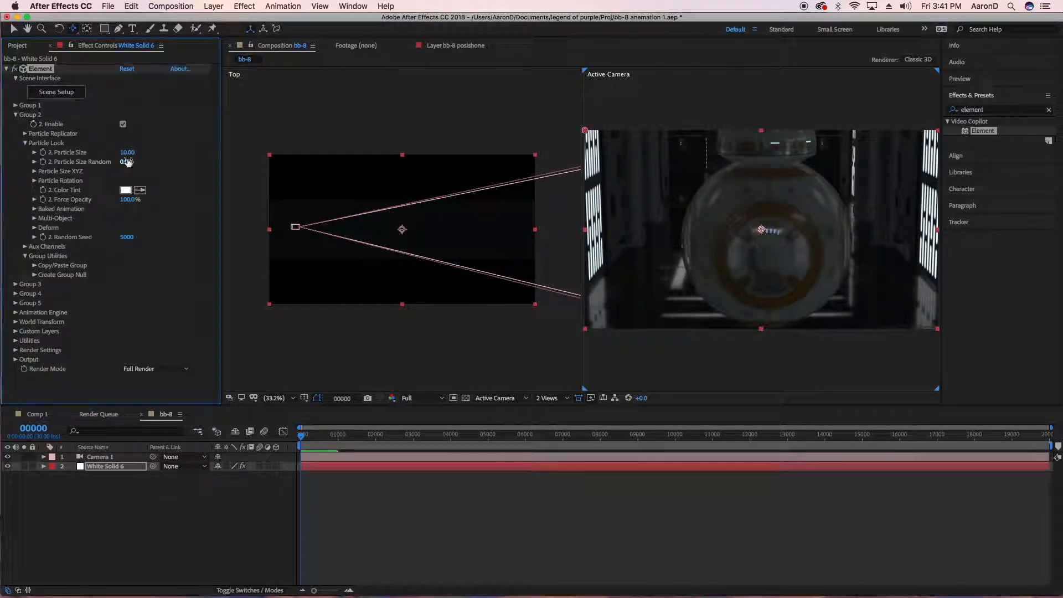
click(128, 153)
text(5)
key(Return)
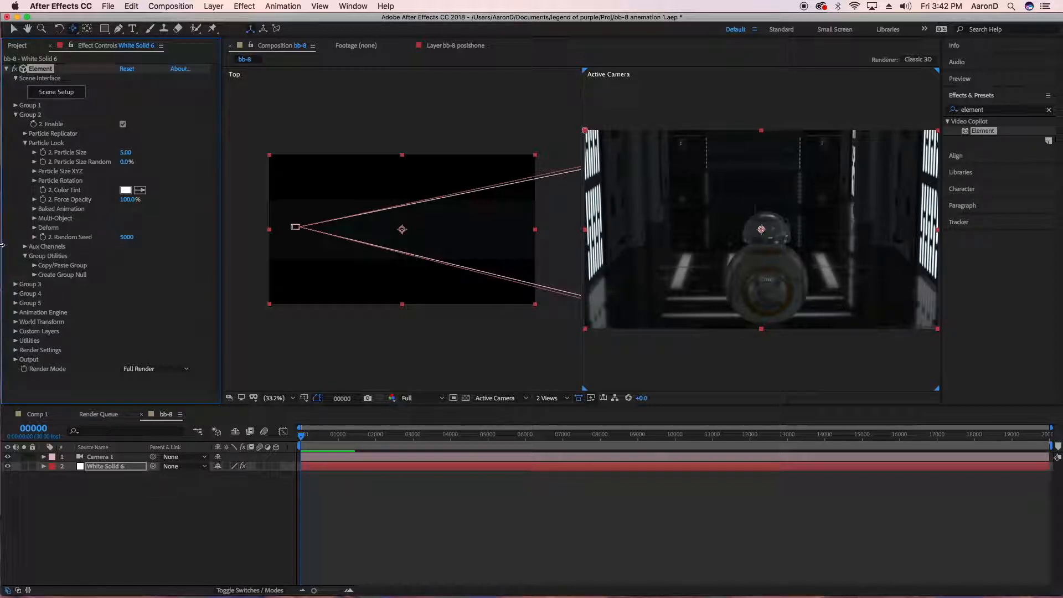
Test the Rotation X of Channel 2 in Group 2's Aux Channels at 90° and reset it to 0°.
click(16, 115)
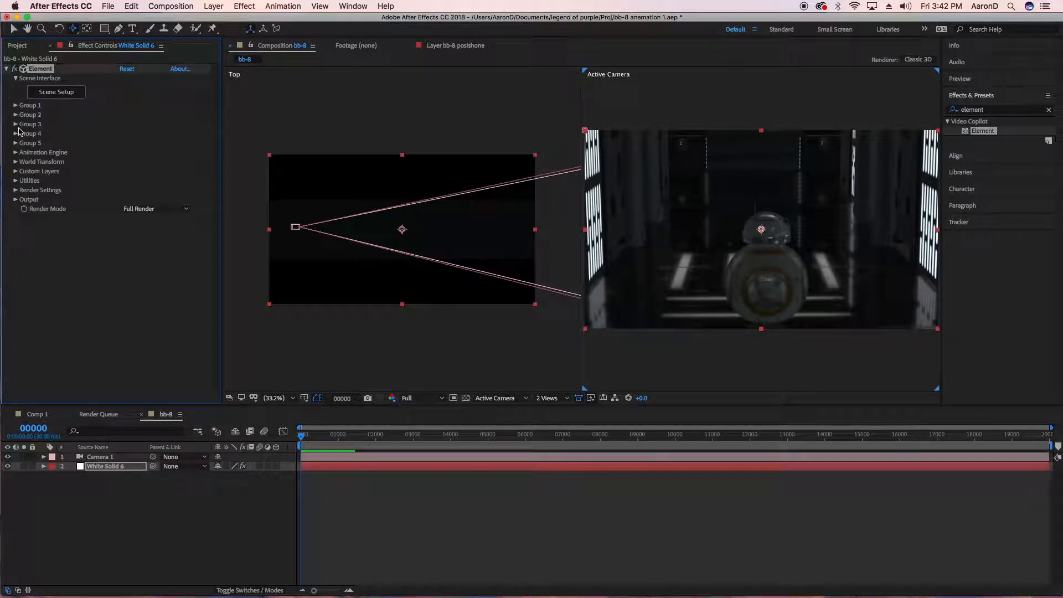
click(16, 115)
click(25, 142)
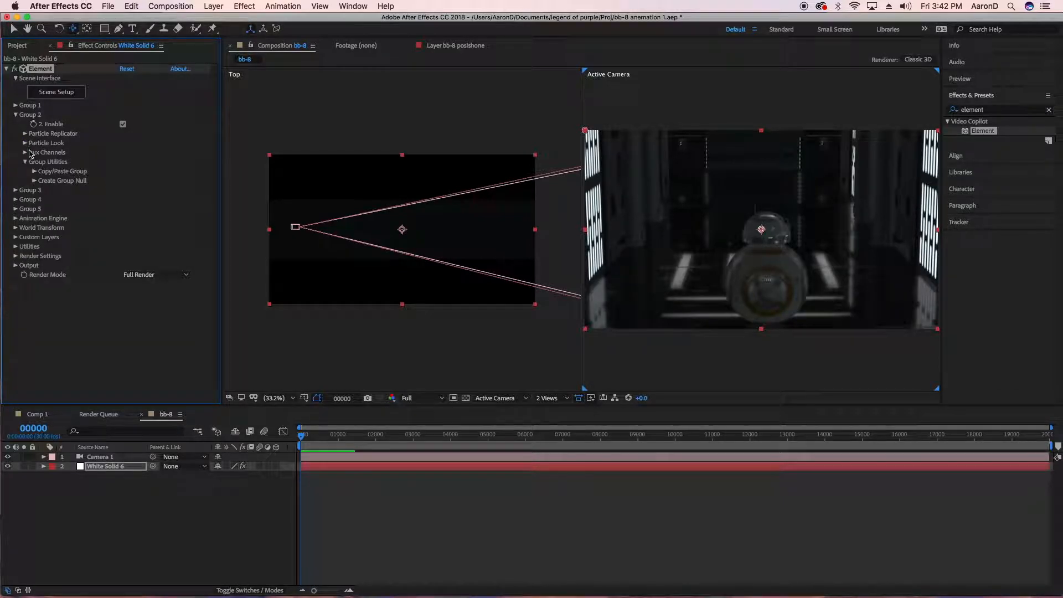
click(25, 152)
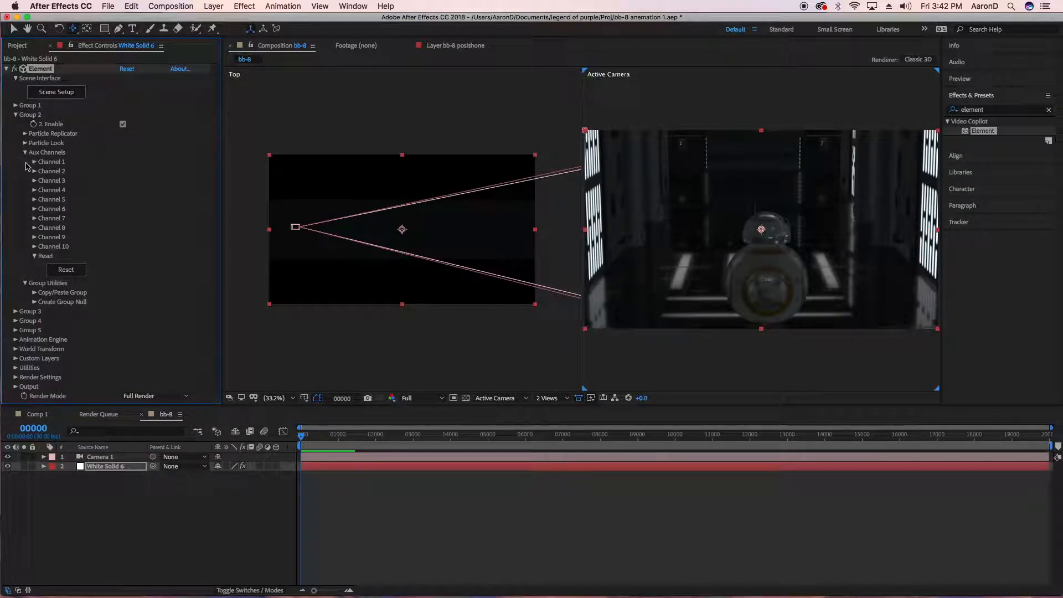
click(34, 171)
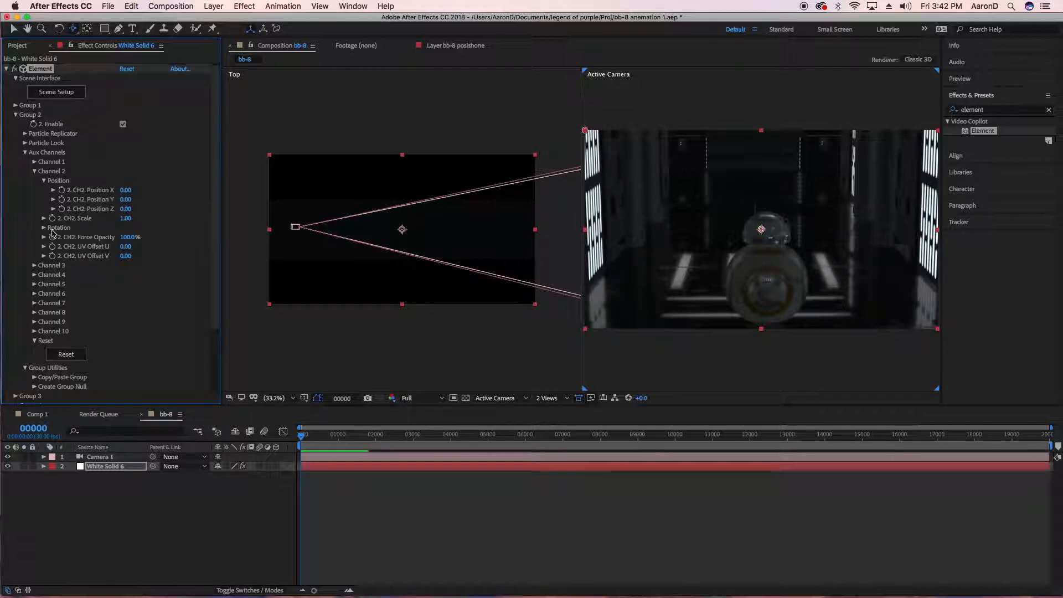
click(44, 227)
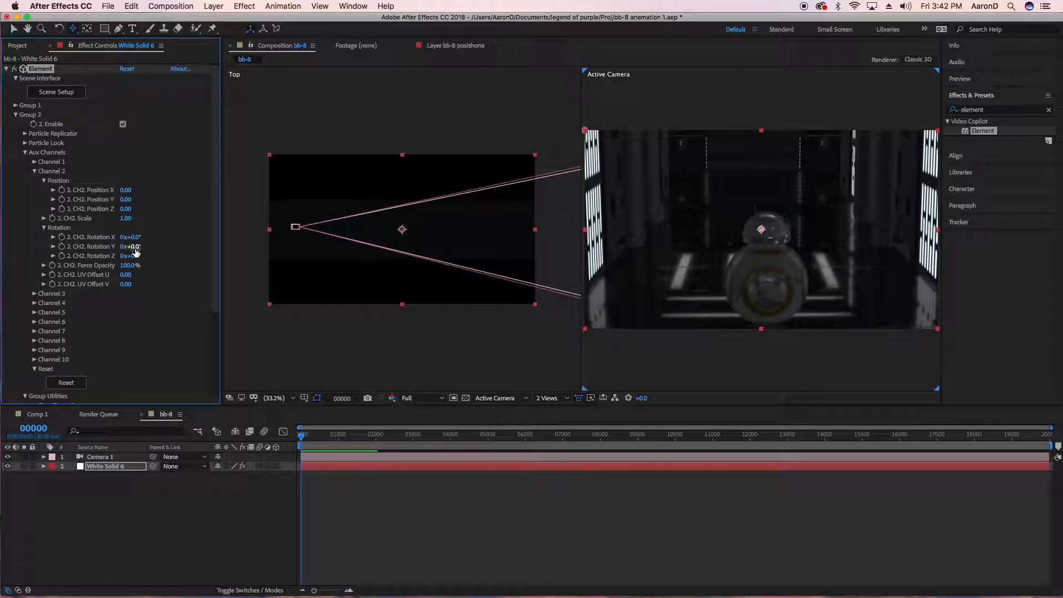
drag(133, 237, 175, 233)
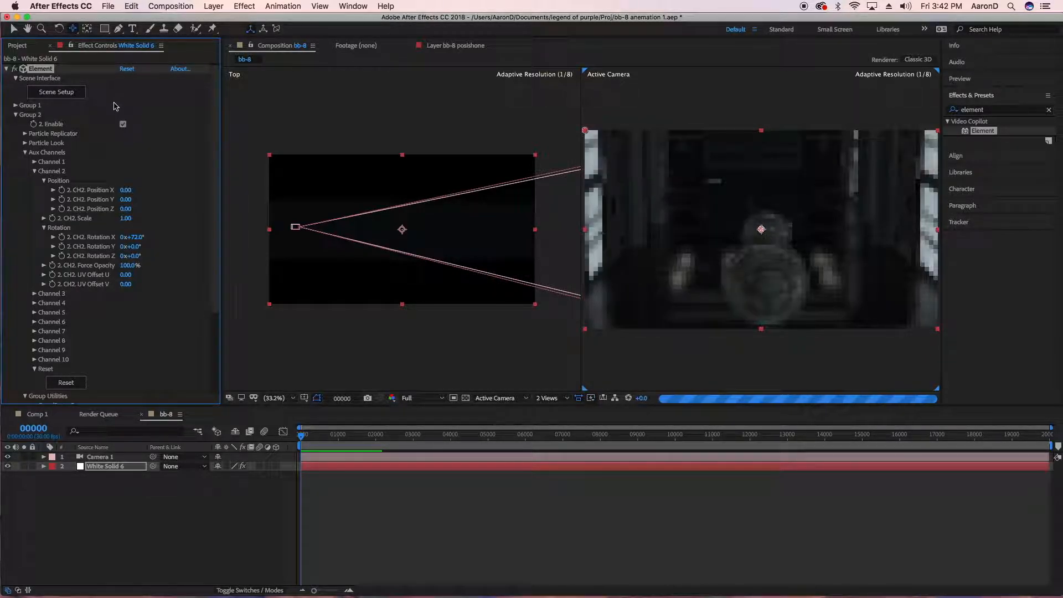
click(132, 237)
text(90)
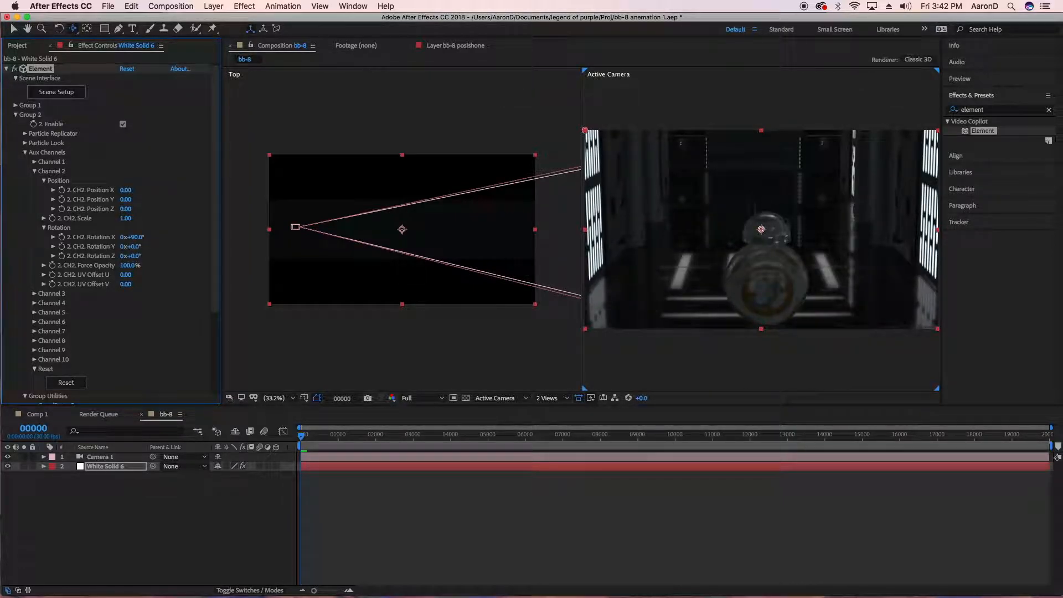
click(133, 237)
text(0)
key(Return)
Test the Rotation Y of Group 2's Aux Channel 2 and reset it to 0°.
drag(136, 246, 183, 243)
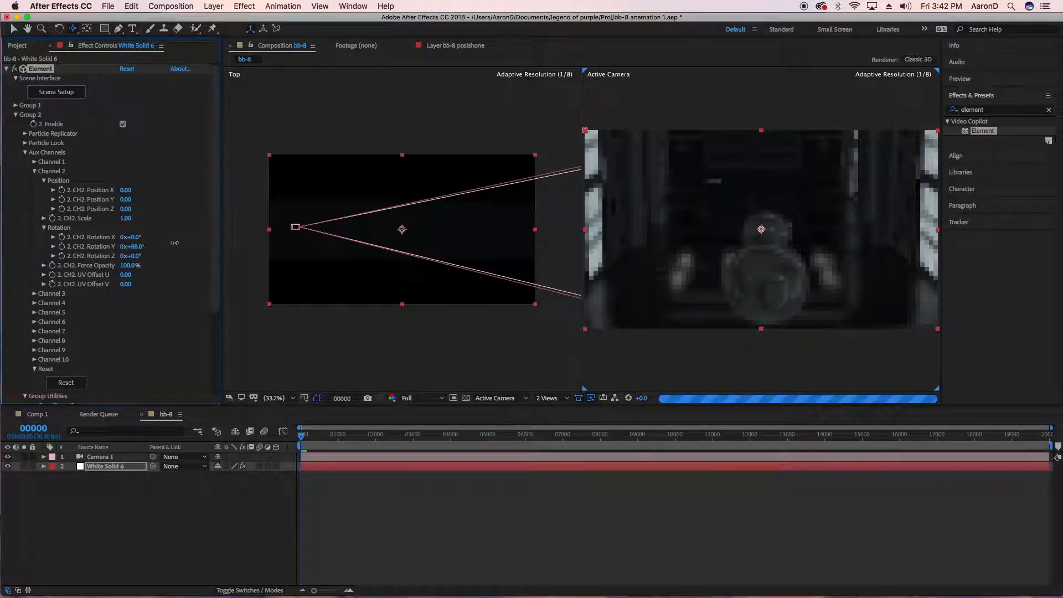
click(137, 247)
text(0)
key(Return)
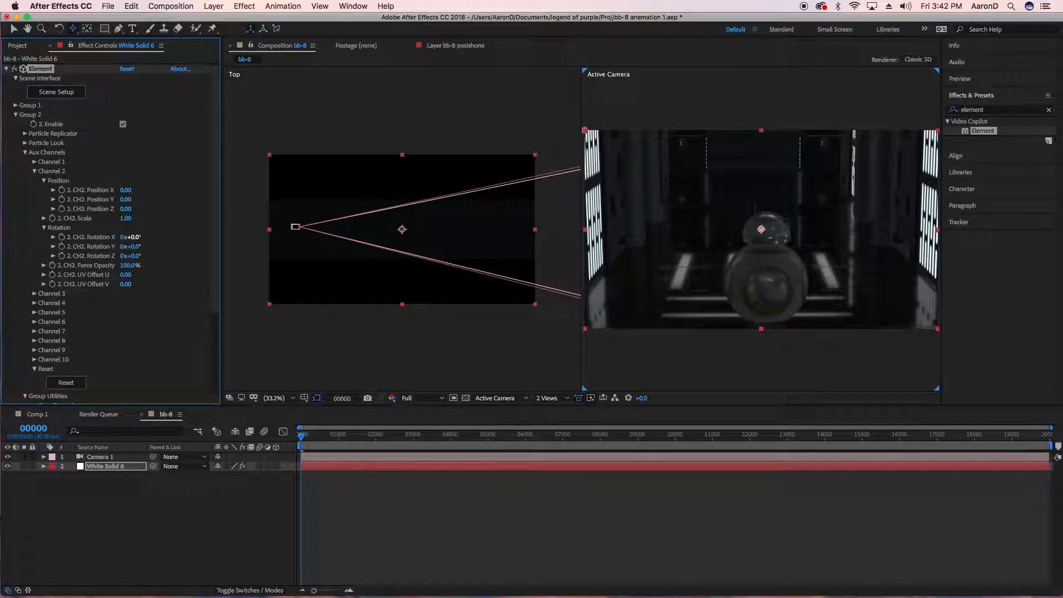
Return the composition to 1 View and expand the Rotation settings of Group 2's Aux Channel 1.
click(540, 398)
click(545, 408)
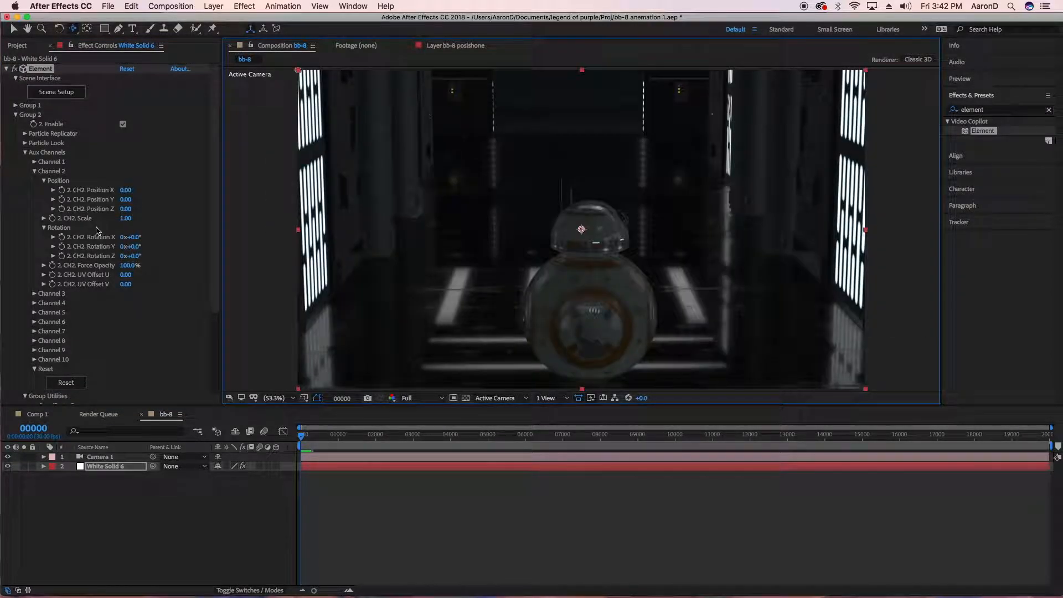
click(44, 227)
click(35, 172)
click(34, 162)
click(44, 219)
Test the Rotation Z of Group 2's Aux Channel 1 at about 52° and reset it to 0°.
drag(140, 247, 163, 246)
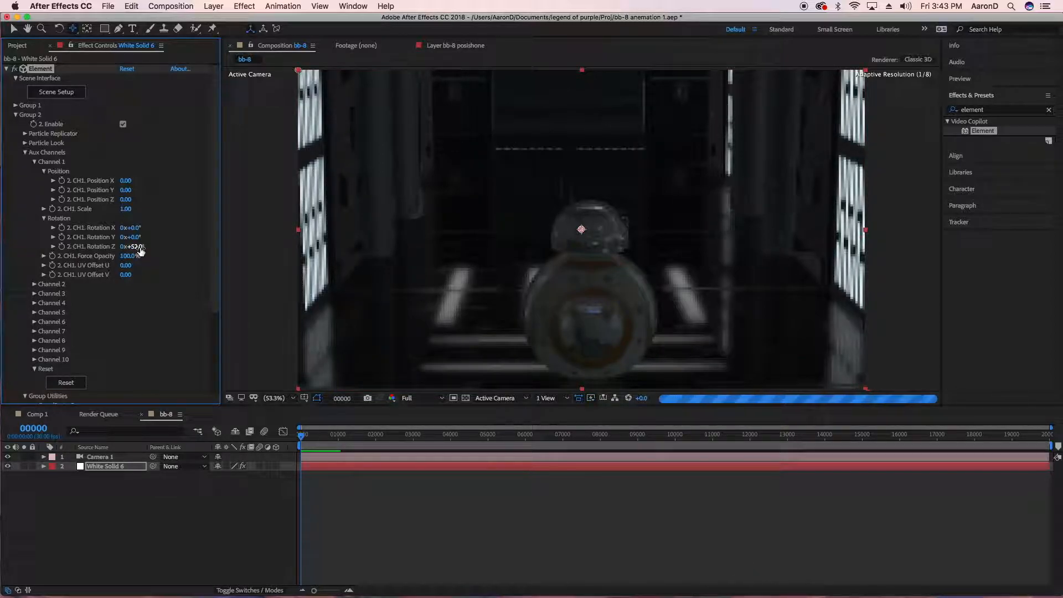
click(137, 246)
text(0)
key(Return)
Try shifting the Position Y of Group 2's Aux Channel 1 to 0.98 and return it to 0.
click(130, 211)
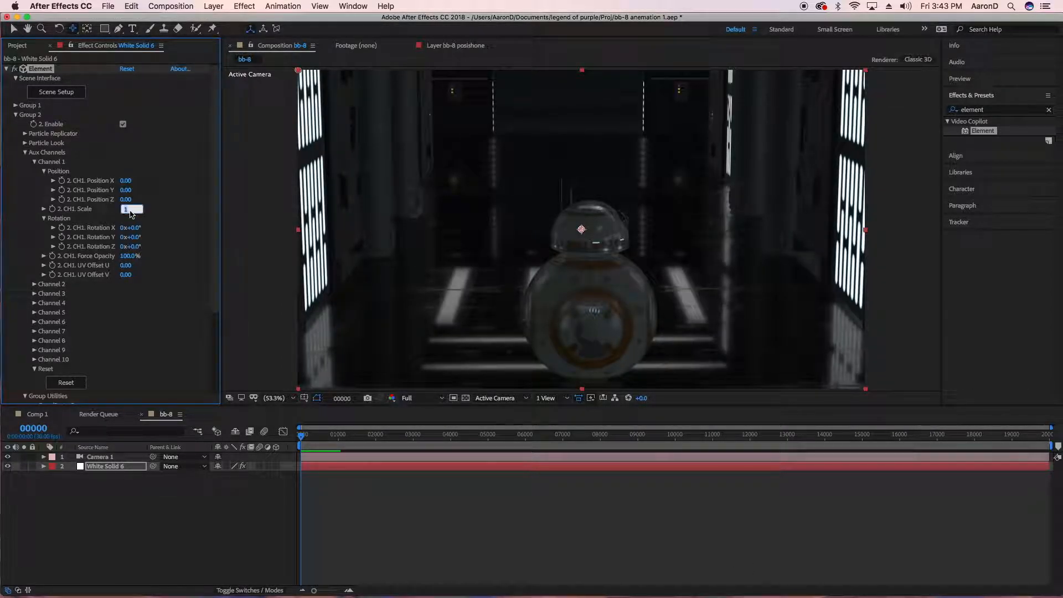
click(147, 206)
drag(125, 190, 182, 190)
click(126, 190)
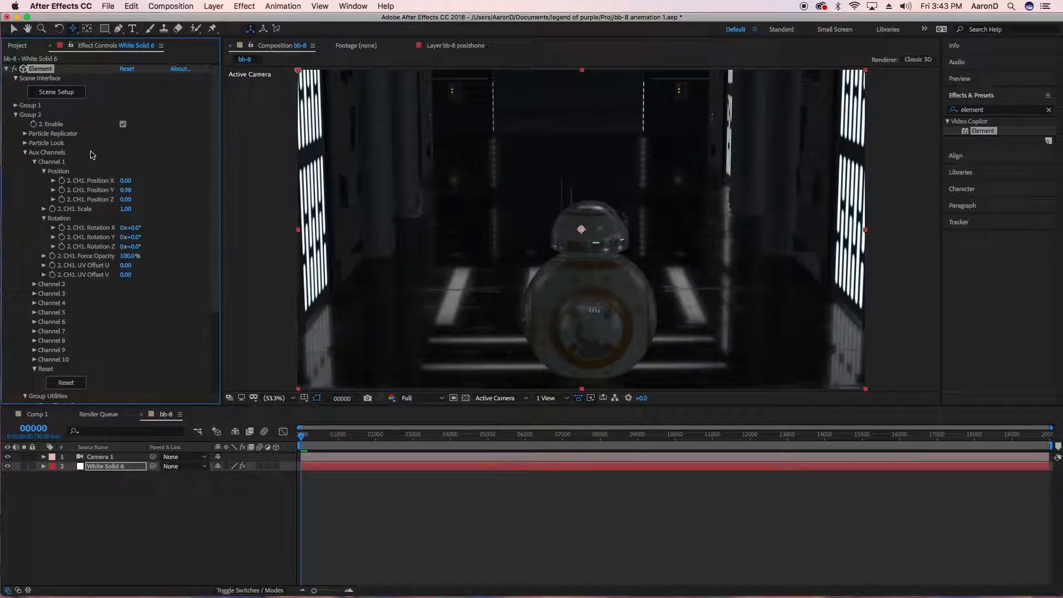
key(Return)
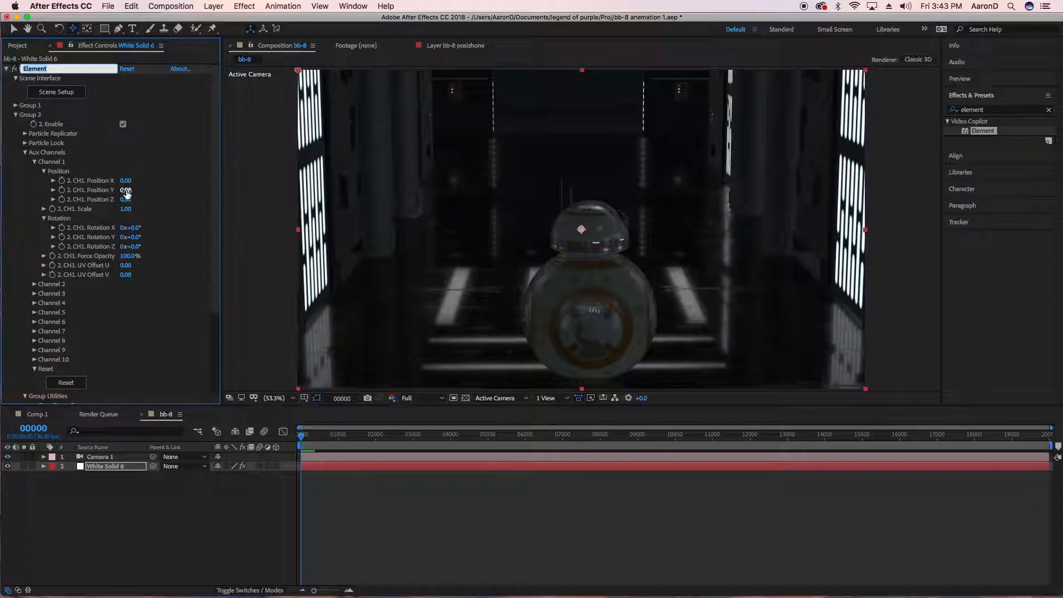
Set Channel 1 Position Y of Element's Group 2 to 0 and shift its Position X to about 0.62.
click(127, 190)
text(0)
key(Return)
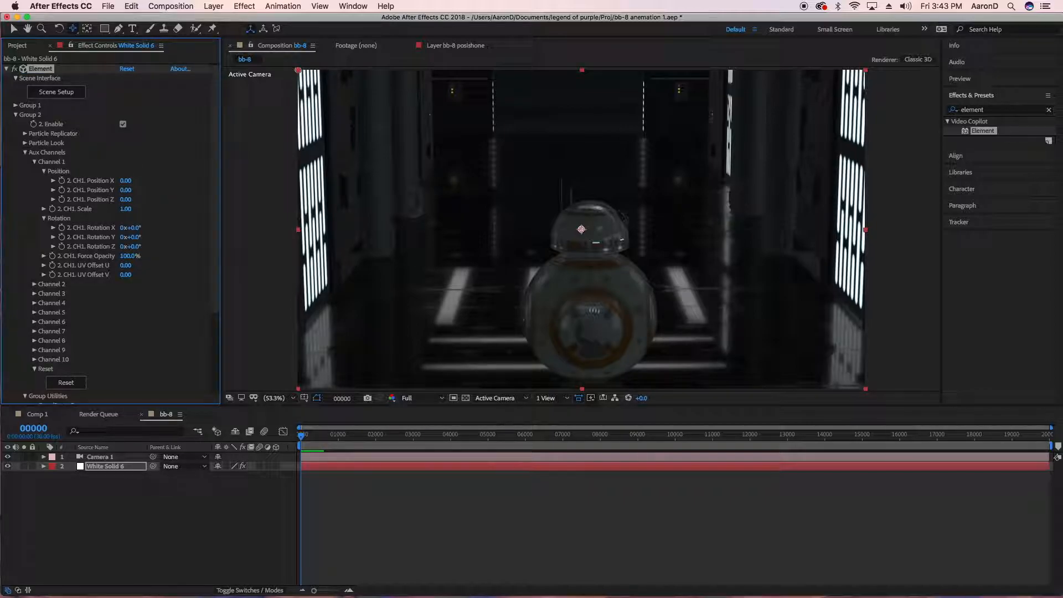
drag(126, 180, 160, 179)
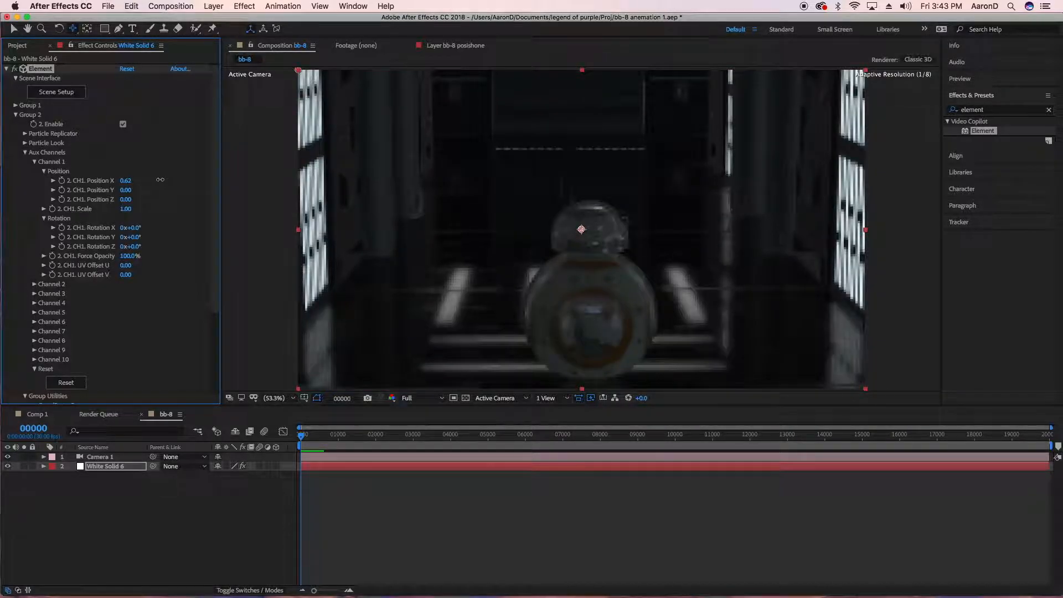
click(126, 181)
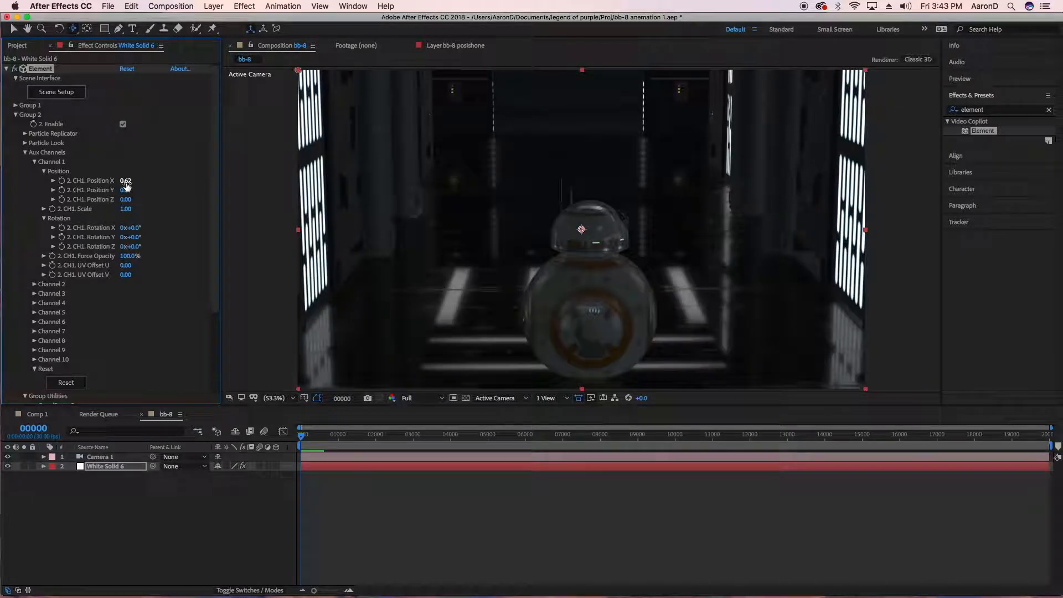
click(126, 183)
Create a group null for Element's Group 2 from its group utilities.
click(35, 162)
click(35, 171)
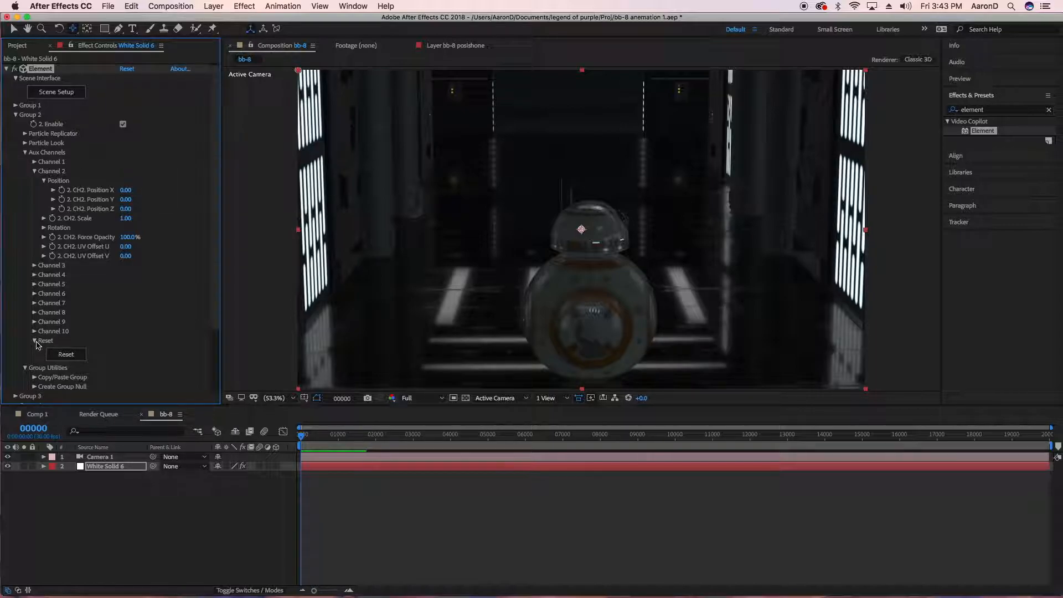
click(35, 387)
click(66, 395)
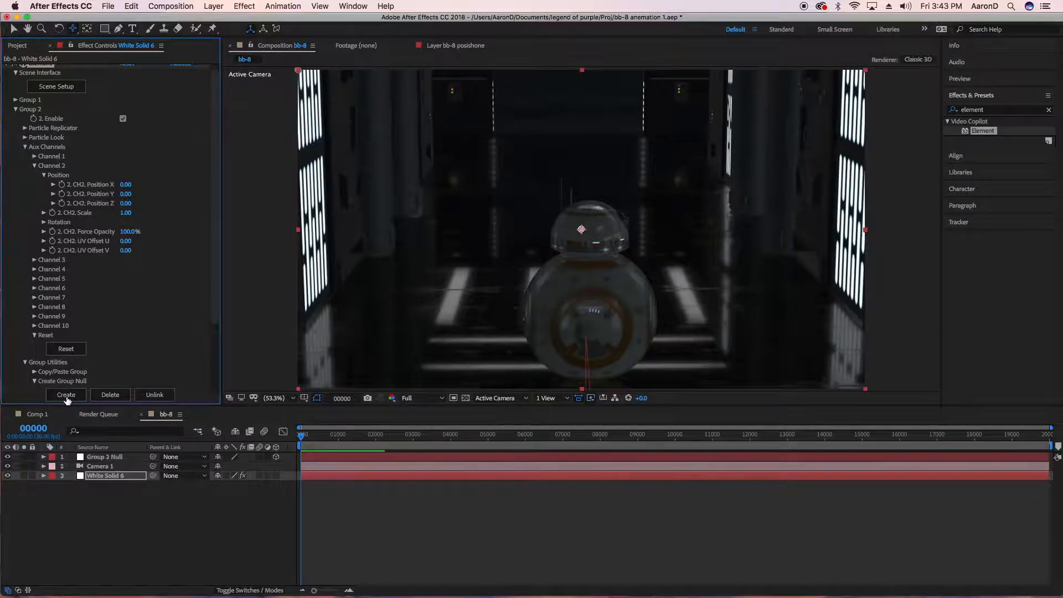
Rename the Group 2 Null layer as "bb-8 moovment".
click(116, 457)
right_click(122, 459)
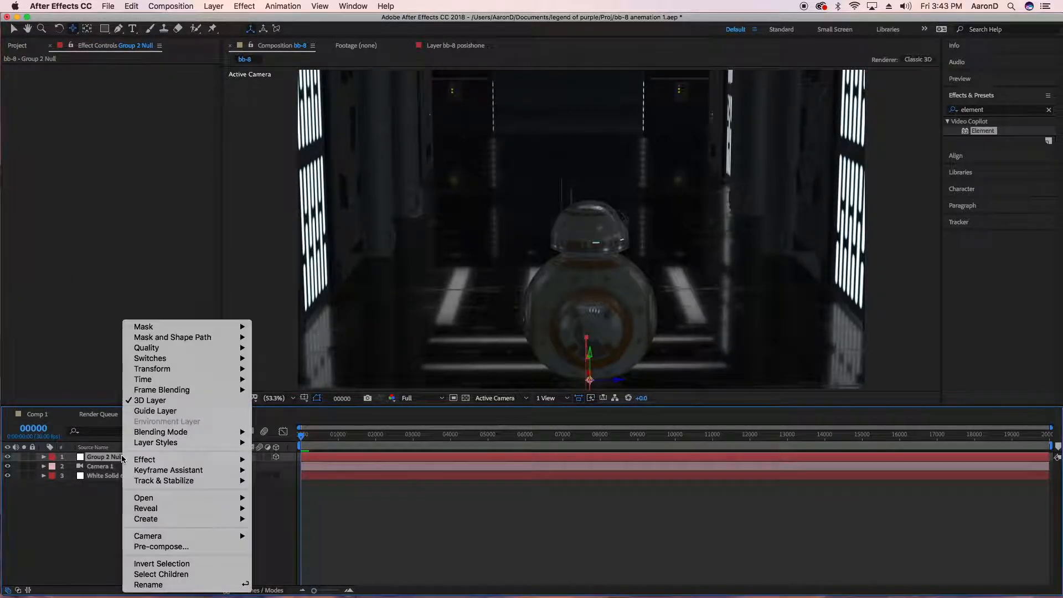
click(168, 585)
key(BackSpace)
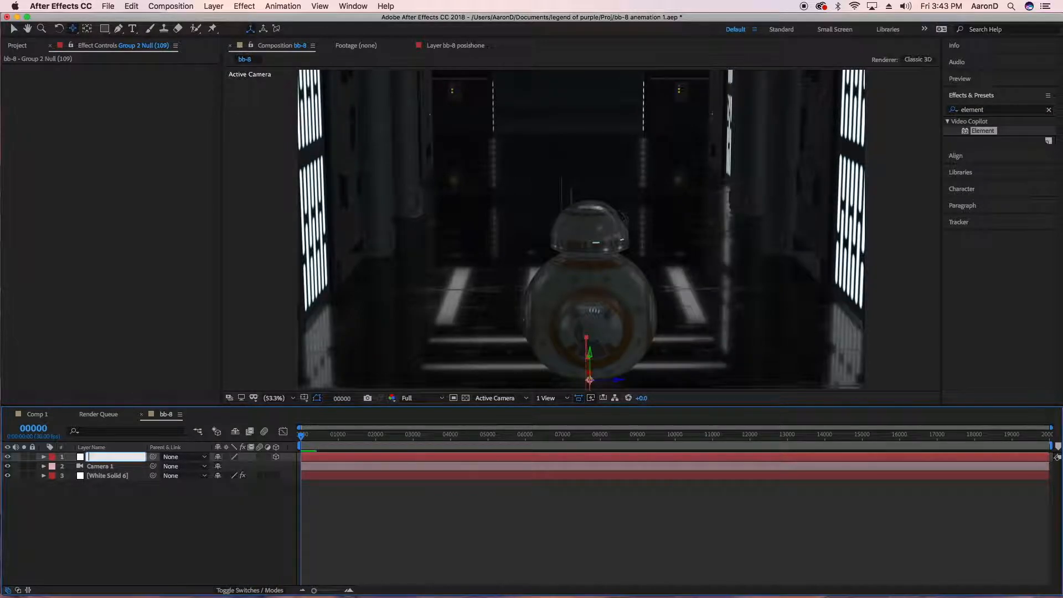
text(bb-8 moovment)
key(Return)
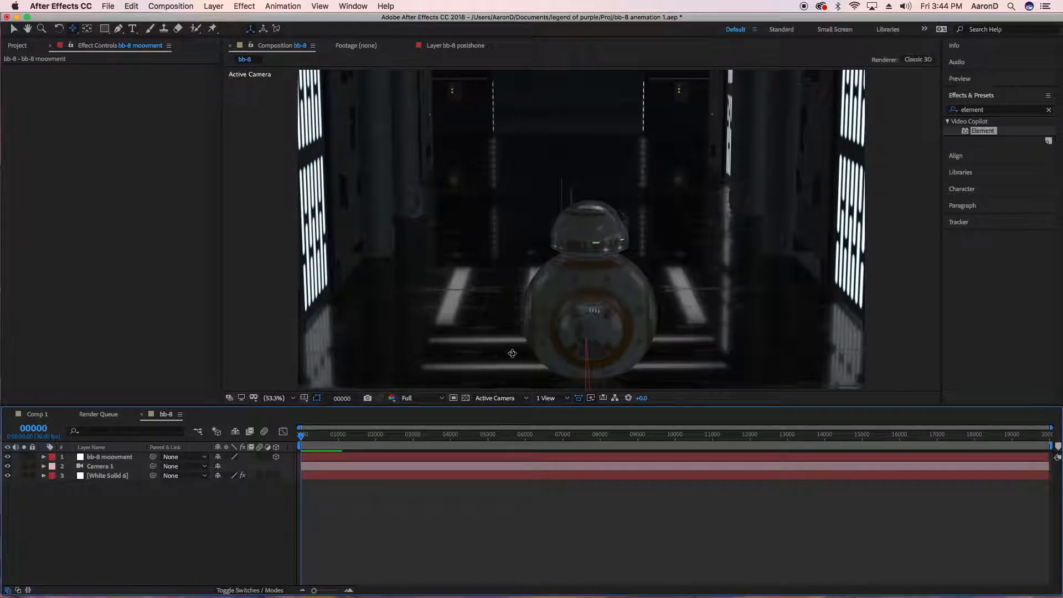
Move the bb-8 moovment null away from the camera, farther back in the corridor.
click(14, 28)
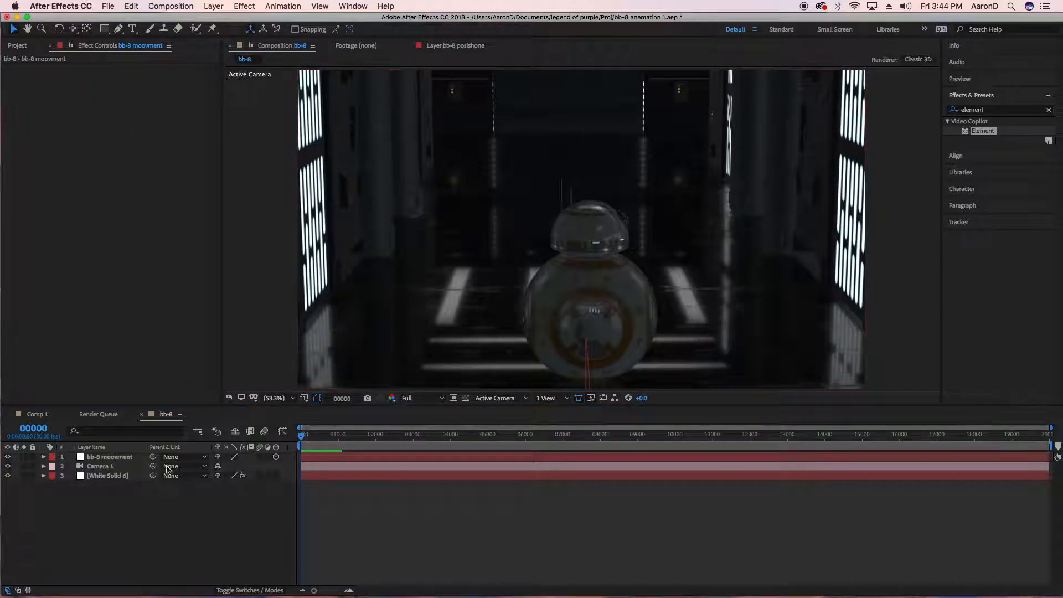
click(87, 457)
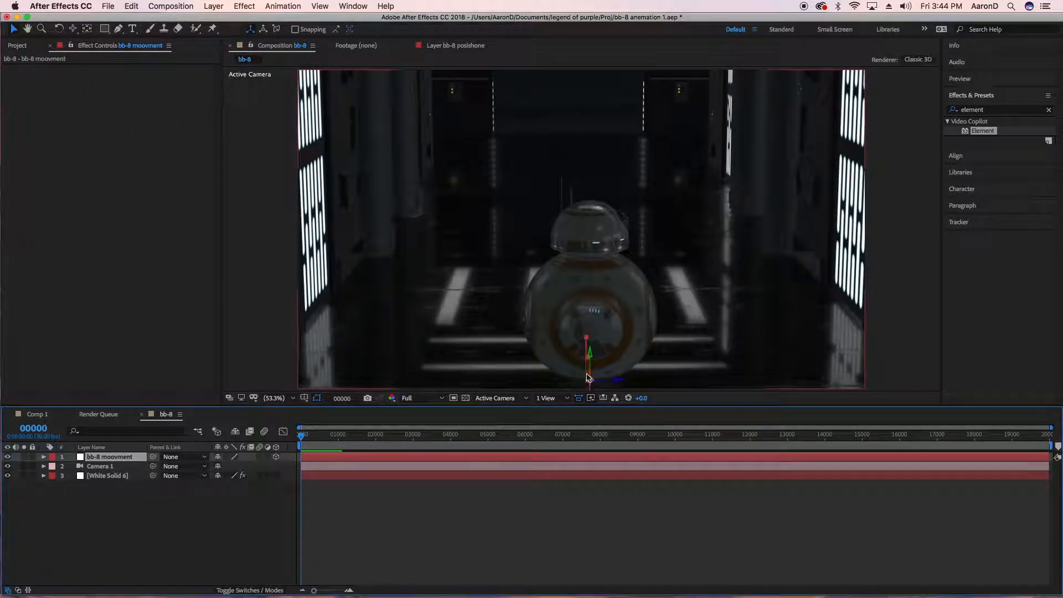
drag(587, 374, 559, 292)
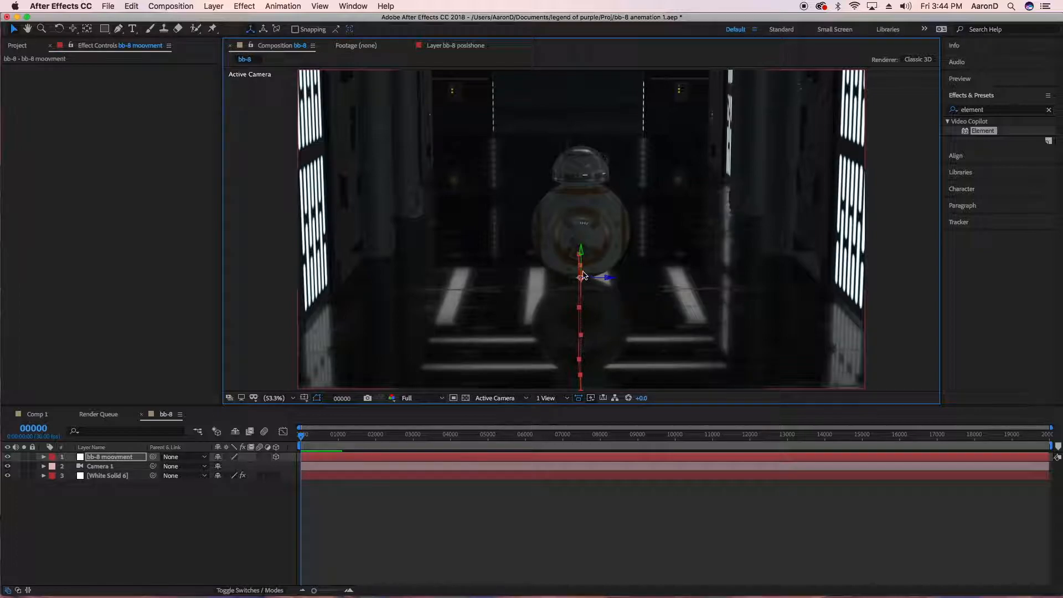
drag(582, 276, 506, 114)
key(y)
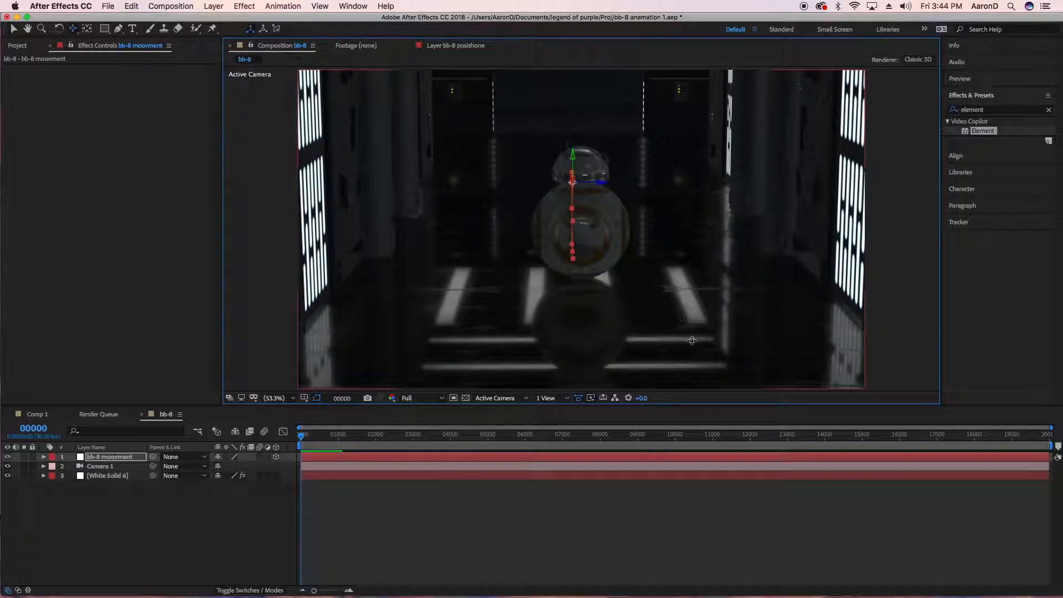
With the corridor seen at an angle, move the bb-8 moovment null out of sight behind the side wall, at about 2262, 540, 720.
key(c)
key(c)
drag(691, 254, 680, 253)
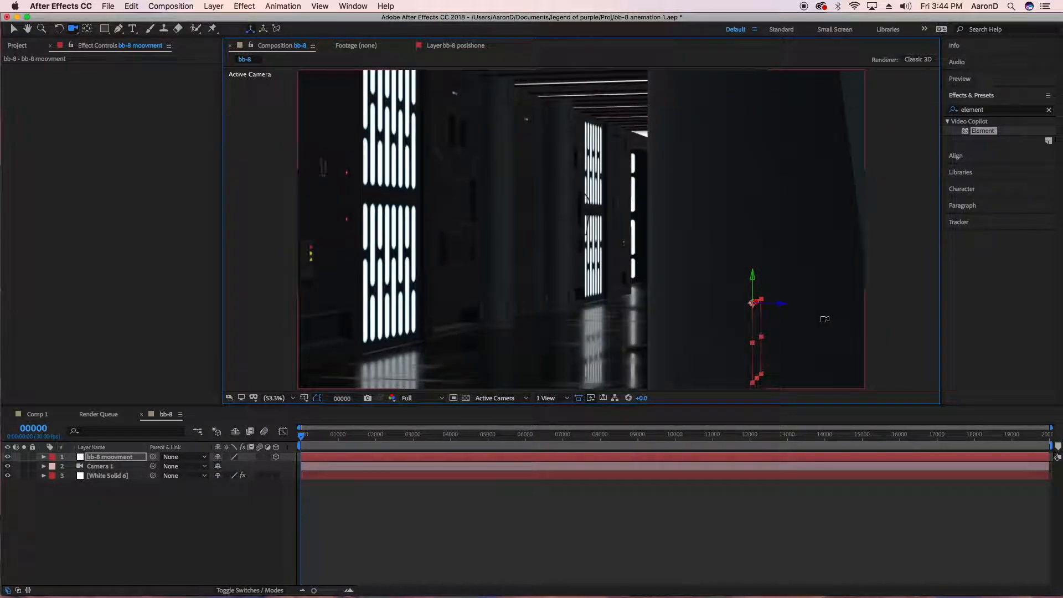
key(c)
key(c)
drag(652, 292, 713, 291)
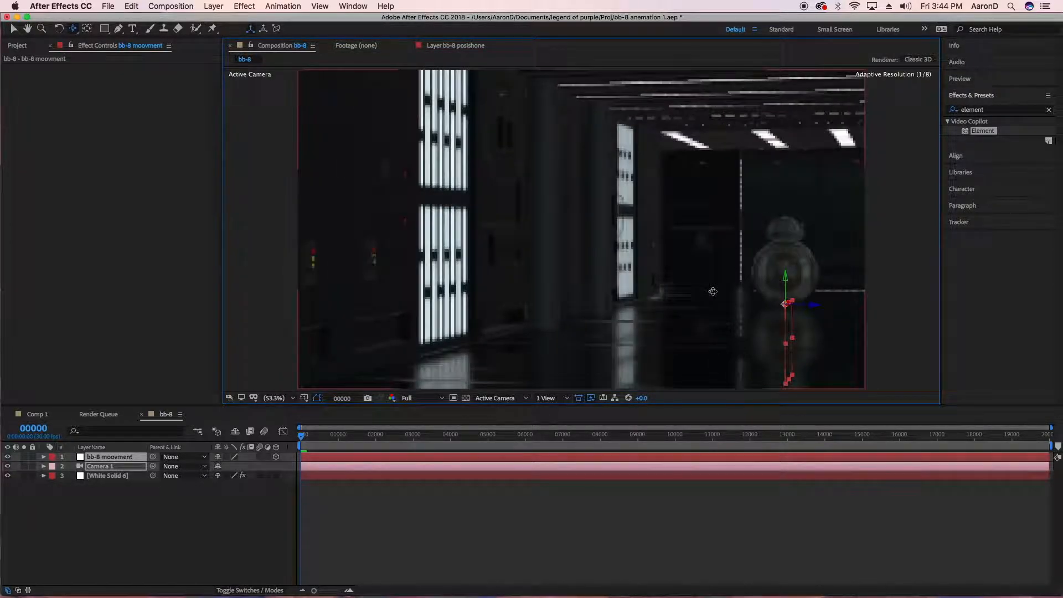
click(13, 28)
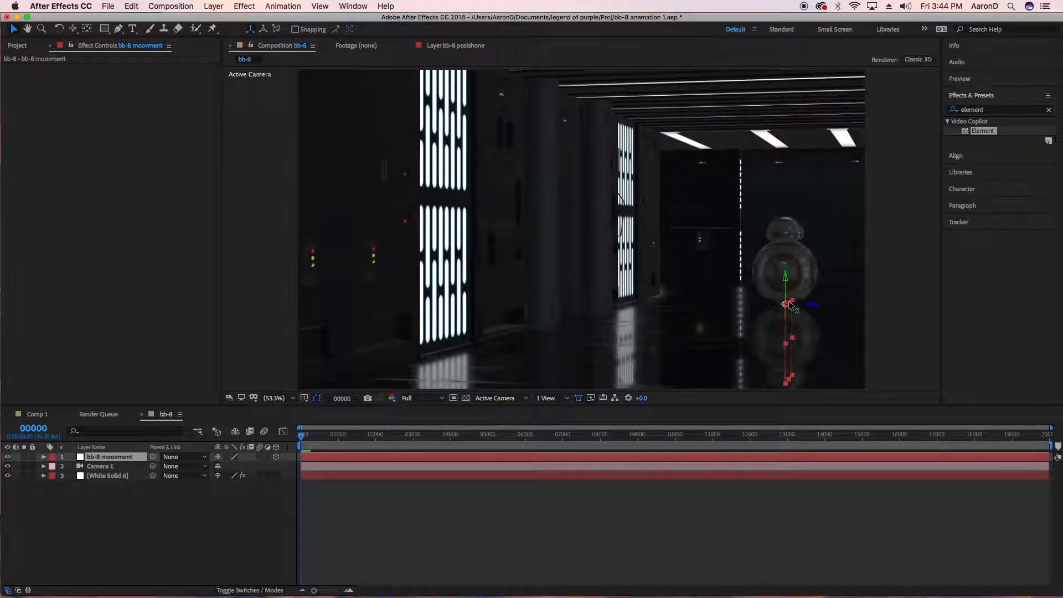
drag(790, 305, 807, 291)
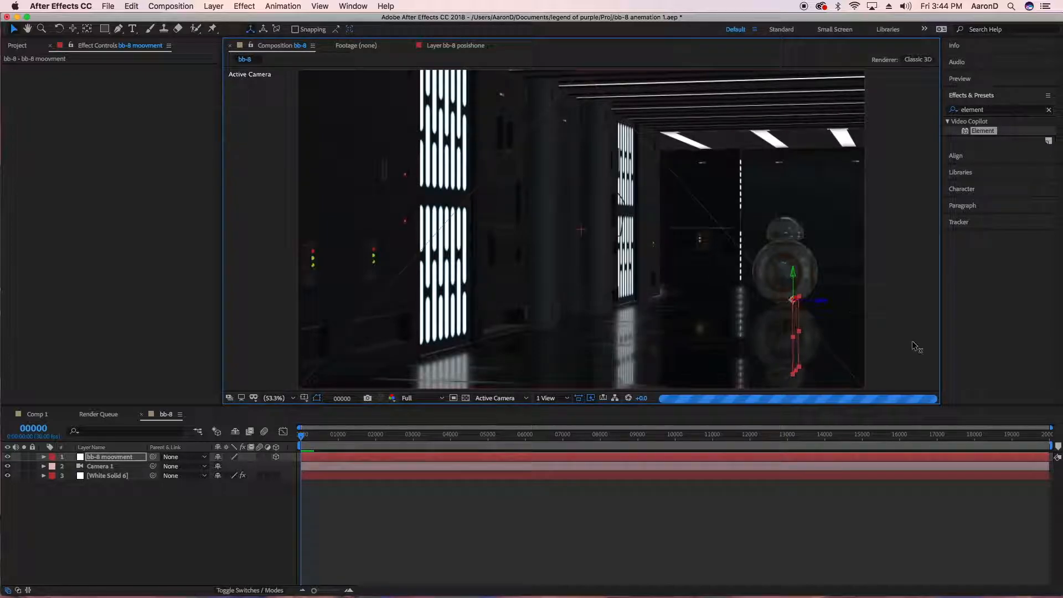
drag(915, 345, 1022, 256)
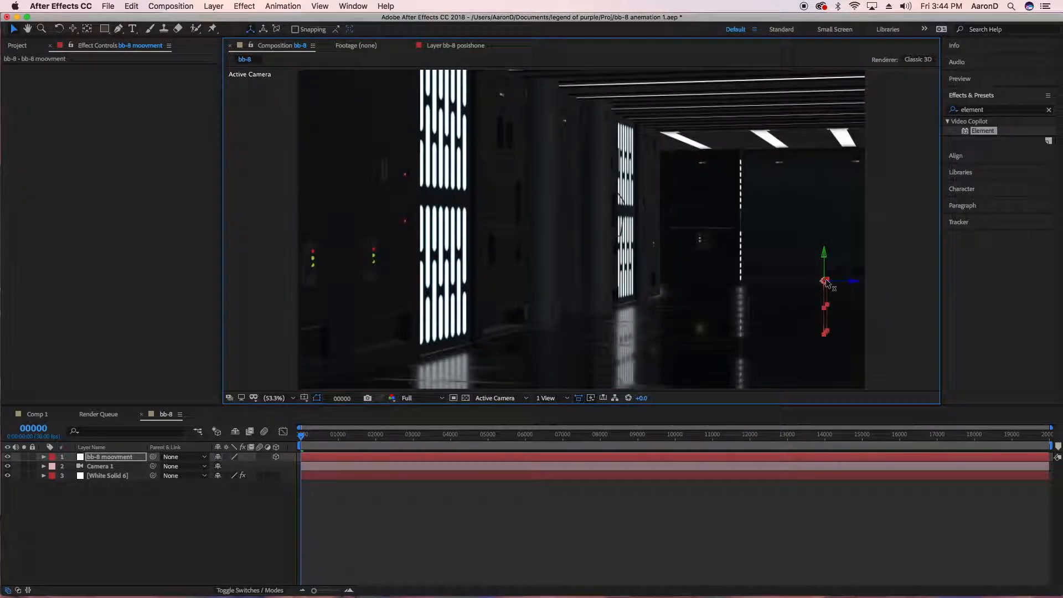
drag(824, 283, 741, 333)
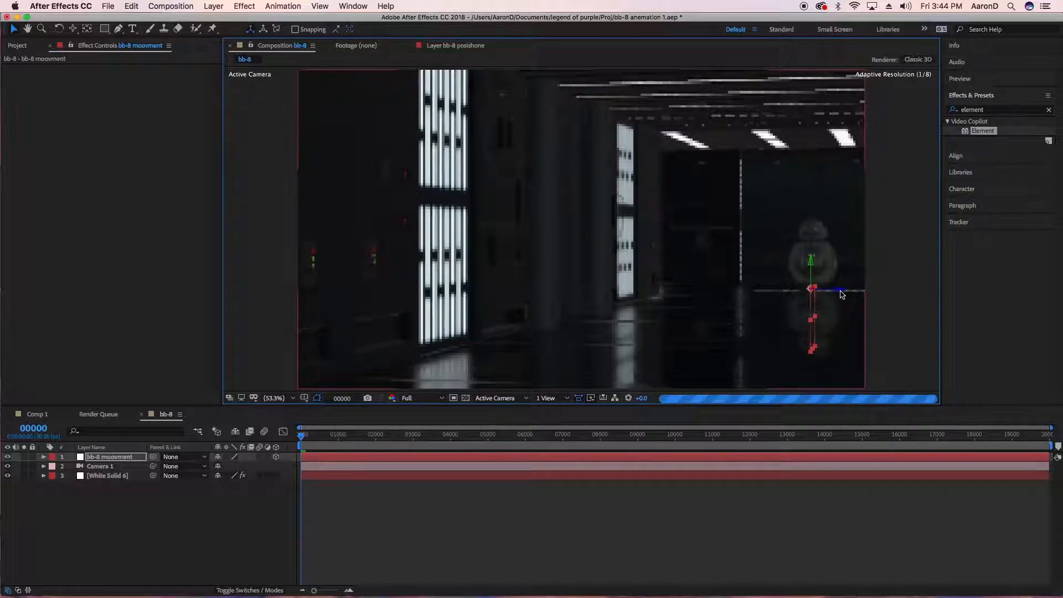
drag(842, 294, 626, 290)
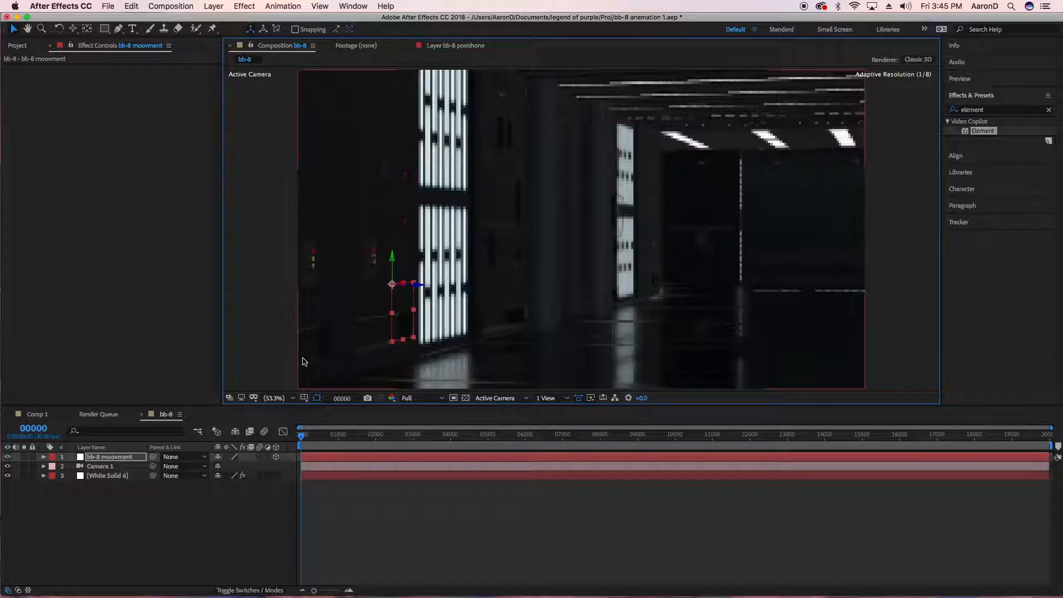
Start position keyframing on the bb-8 moovment layer at frame 0 and advance the current time to frame 20.
key(p)
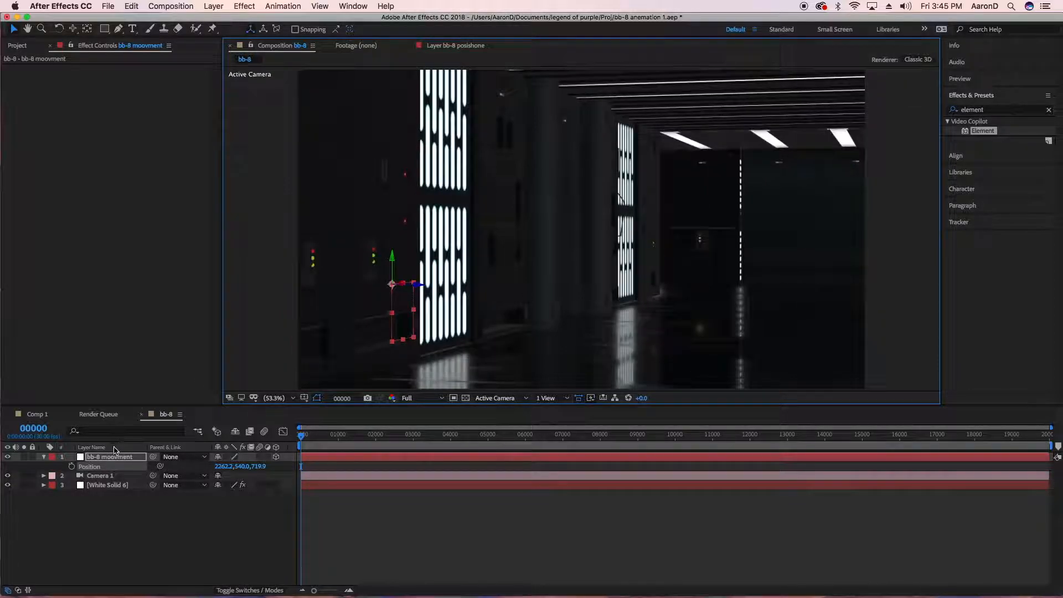
click(66, 467)
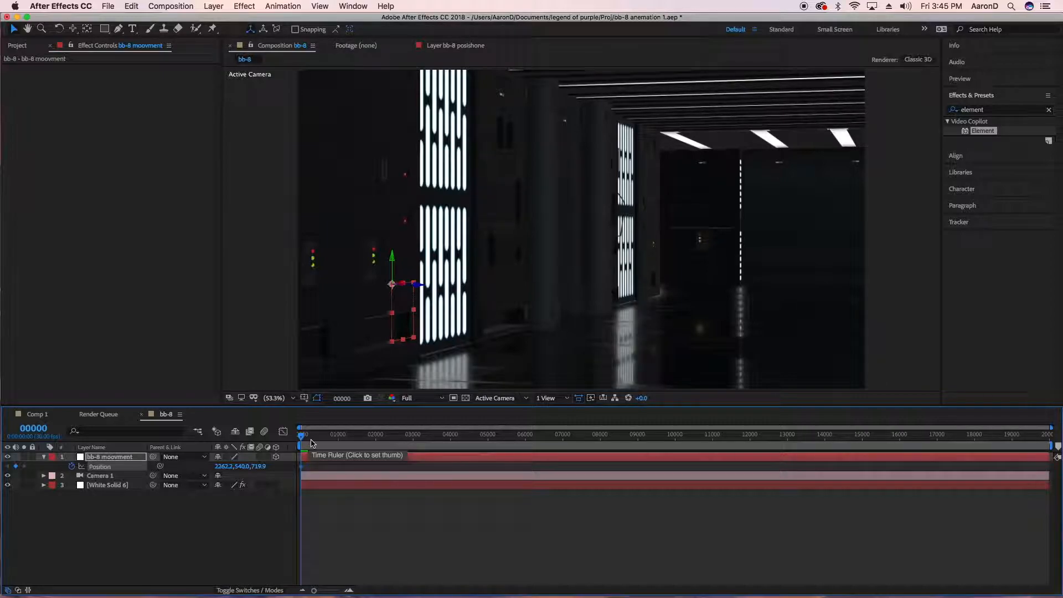
key(space)
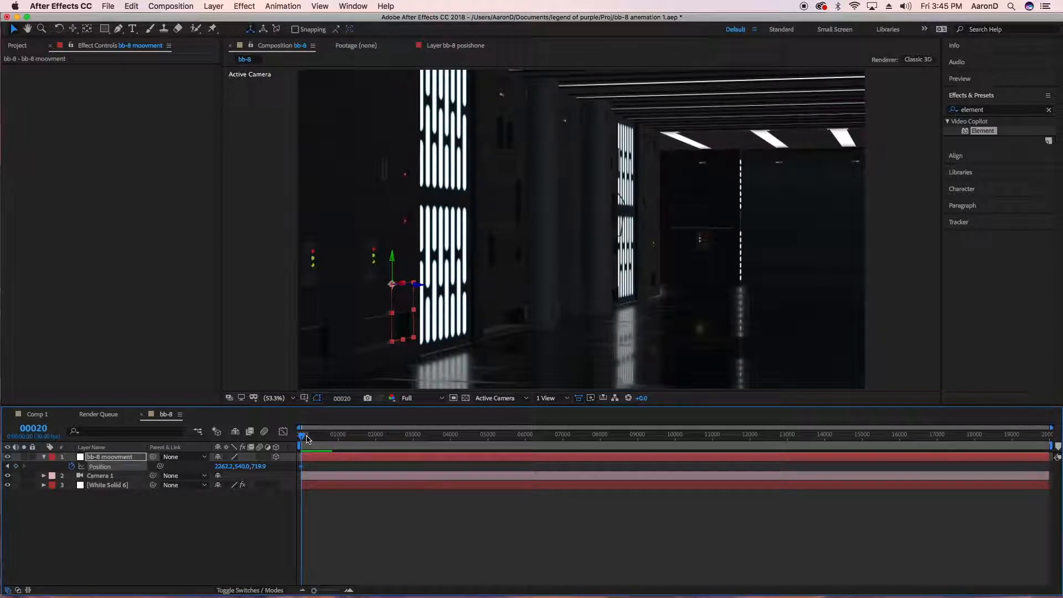
Shorten the composition's work area so that it ends at about frame 1000.
key(equal)
key(equal)
key(equal)
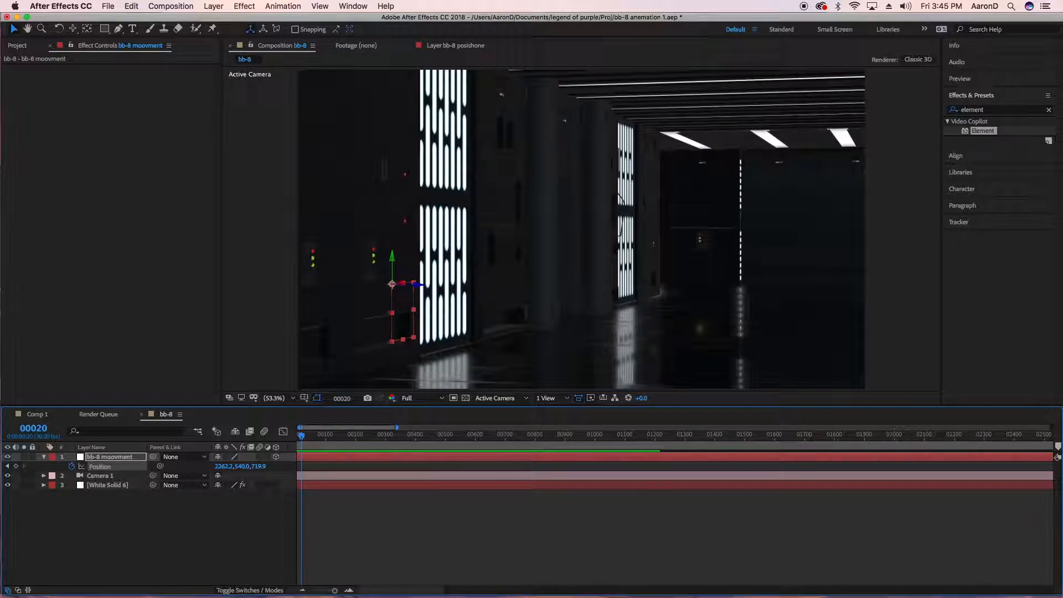
key(minus)
key(minus)
key(minus)
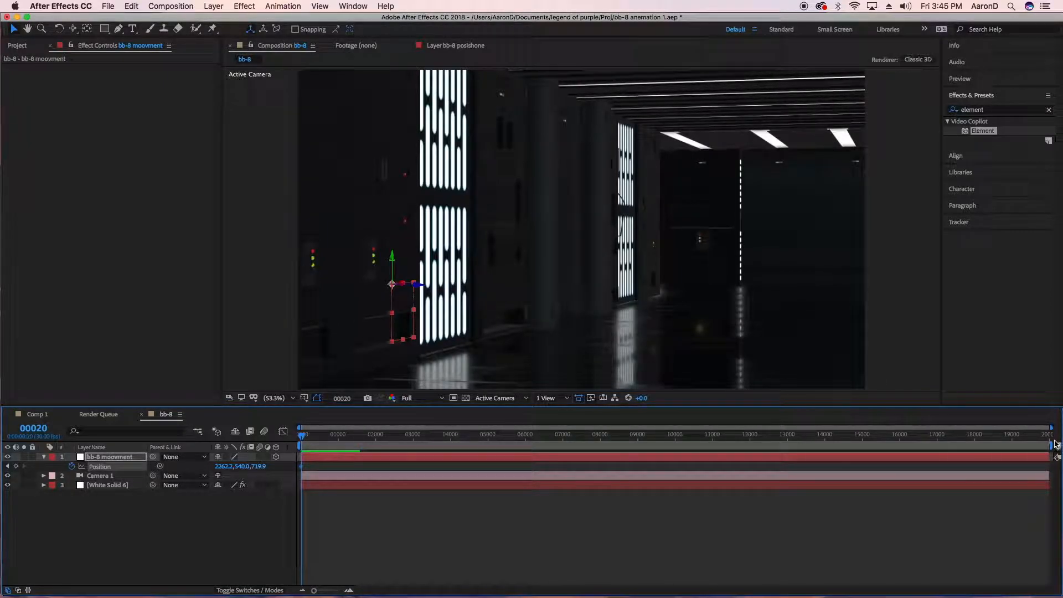
drag(1052, 446, 343, 445)
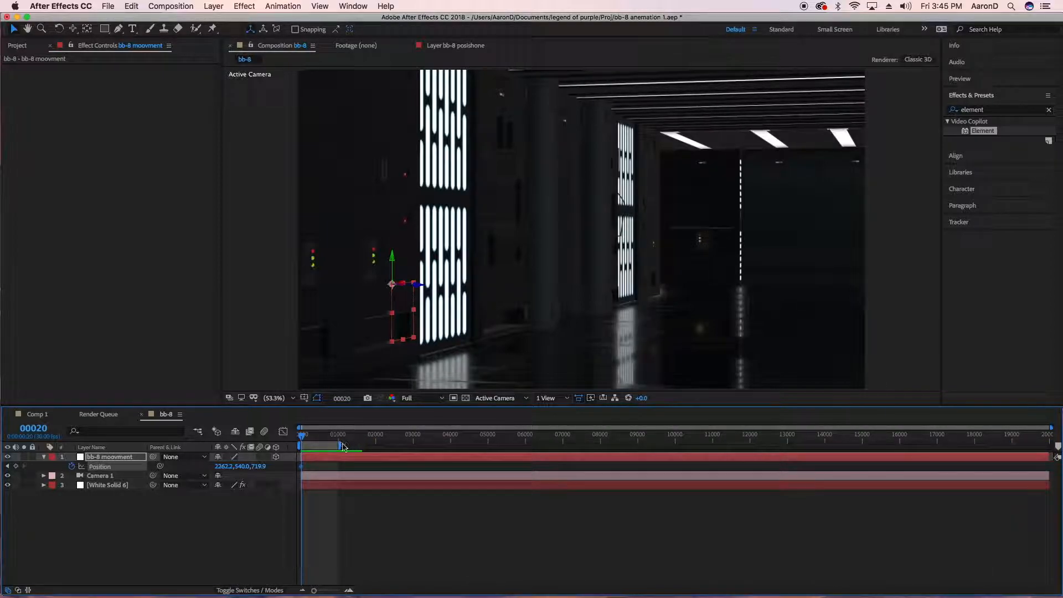
key(equal)
key(equal)
key(equal)
key(equal)
key(equal)
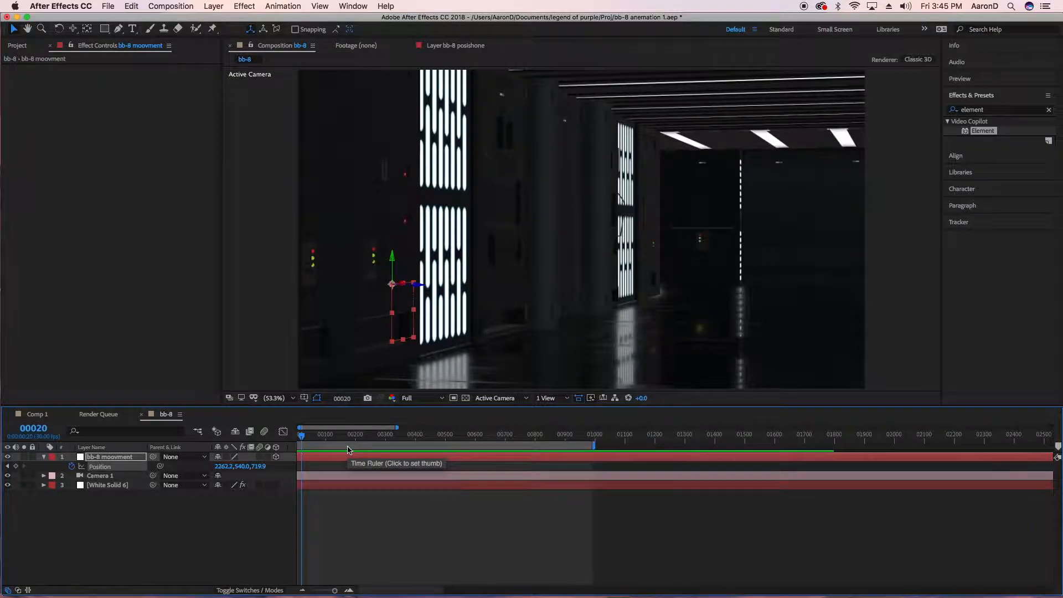
key(minus)
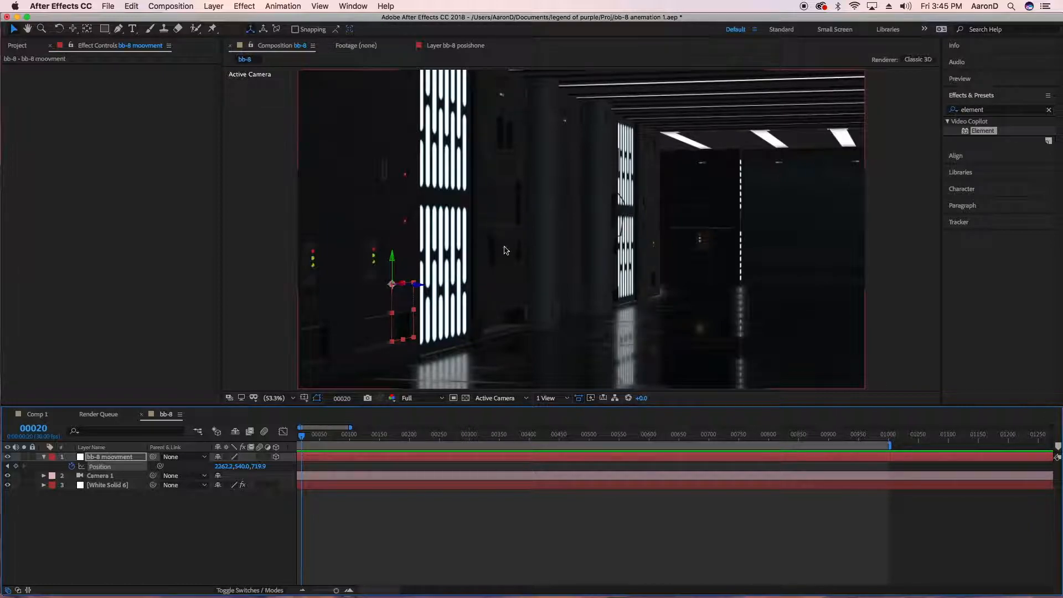
Keyframe the bb-8 moovment null at frame 20 by moving it along Z into the corridor, to about -20.6.
click(422, 288)
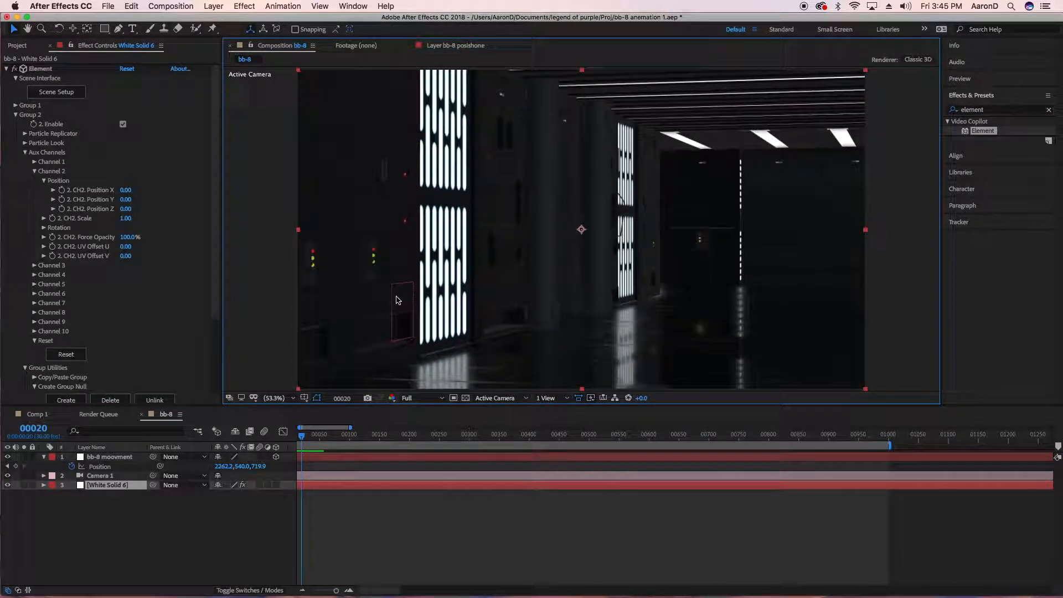
click(138, 456)
drag(417, 287, 648, 316)
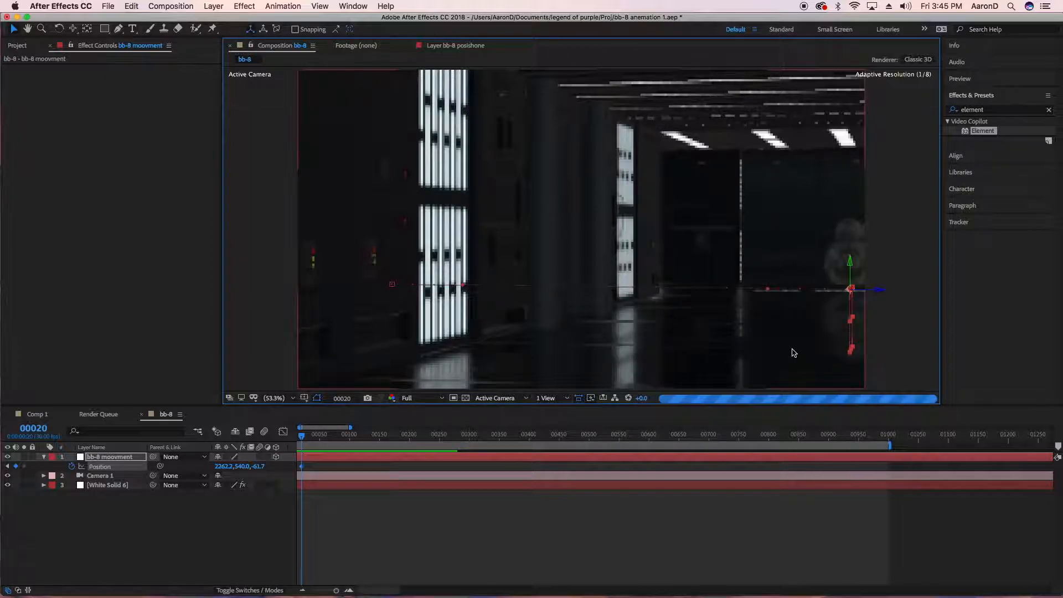
drag(878, 291, 861, 296)
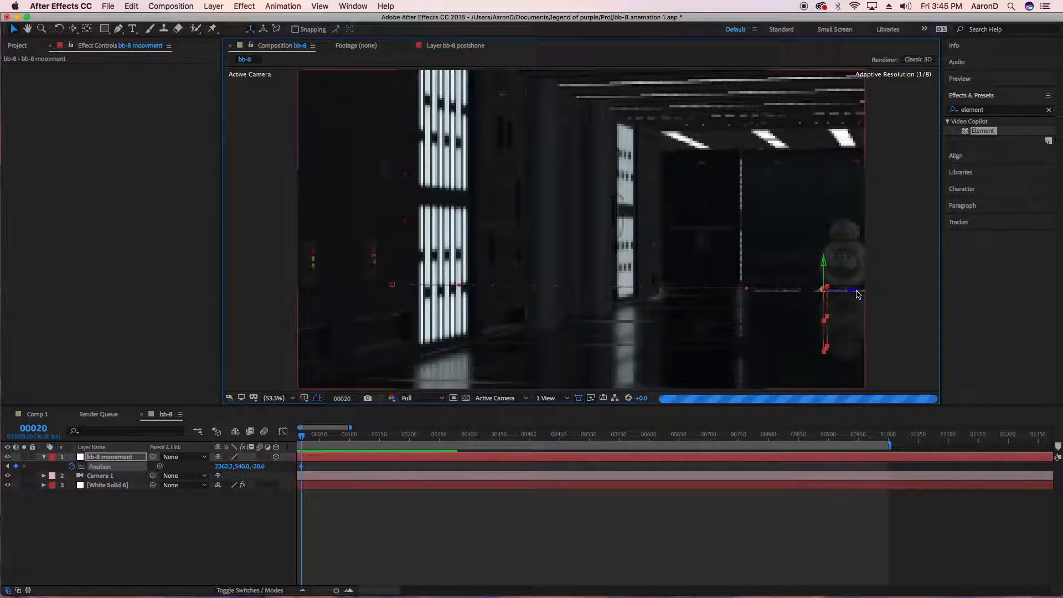
Orbit the camera to look more directly down the corridor with BB-8 near the middle of the shot.
key(c)
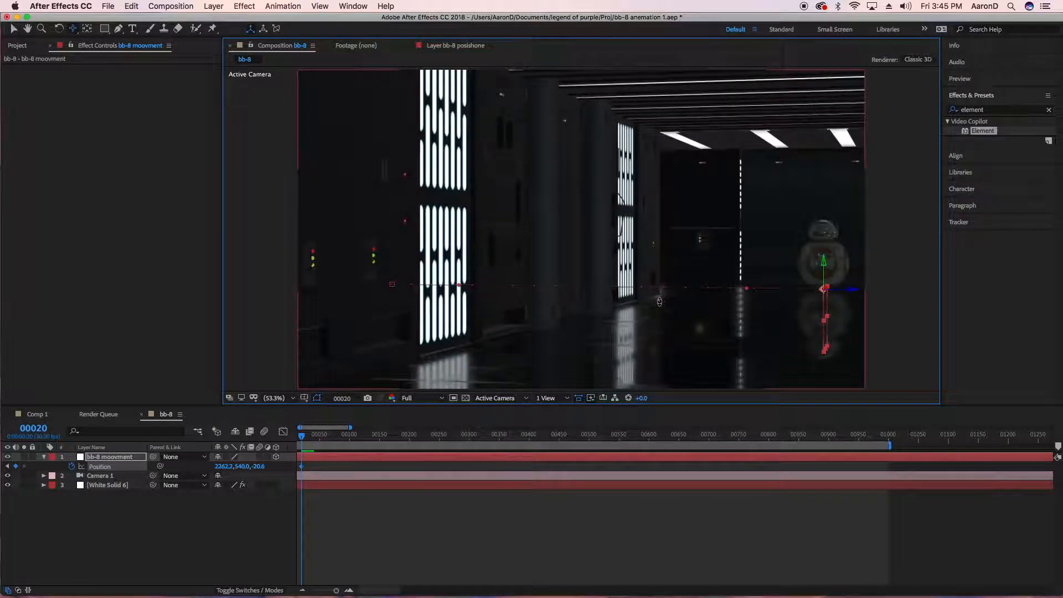
drag(660, 301, 681, 303)
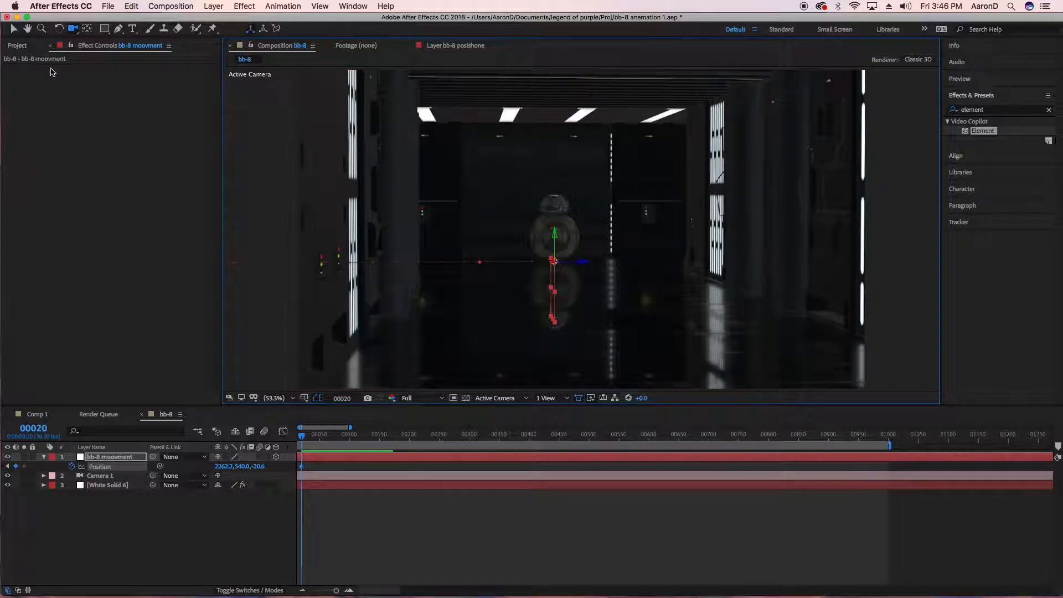
click(13, 28)
Return to frame 0 and preview BB-8's move into the corridor.
drag(301, 436, 156, 415)
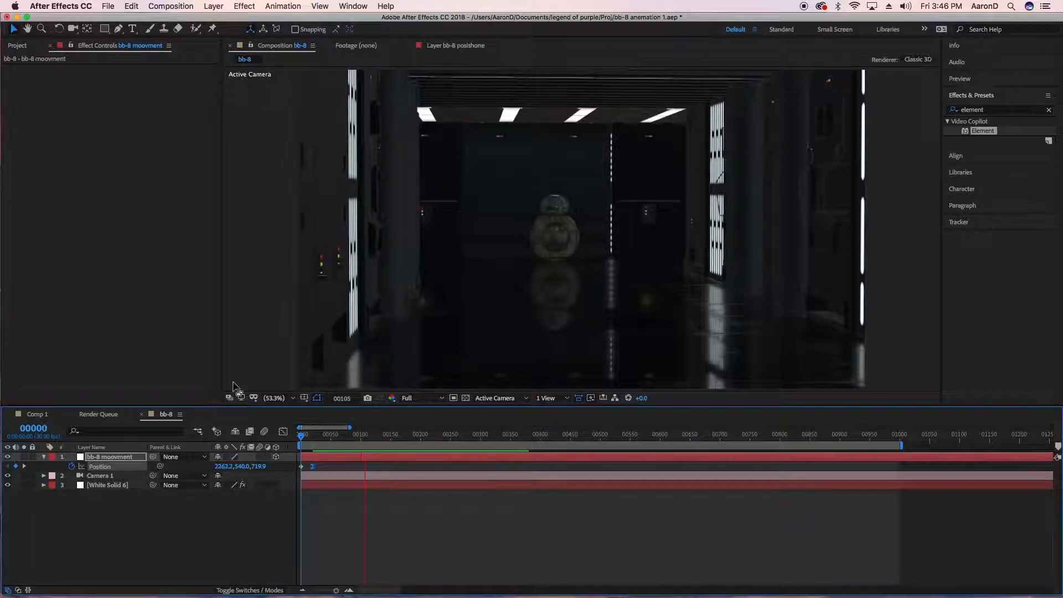
click(702, 358)
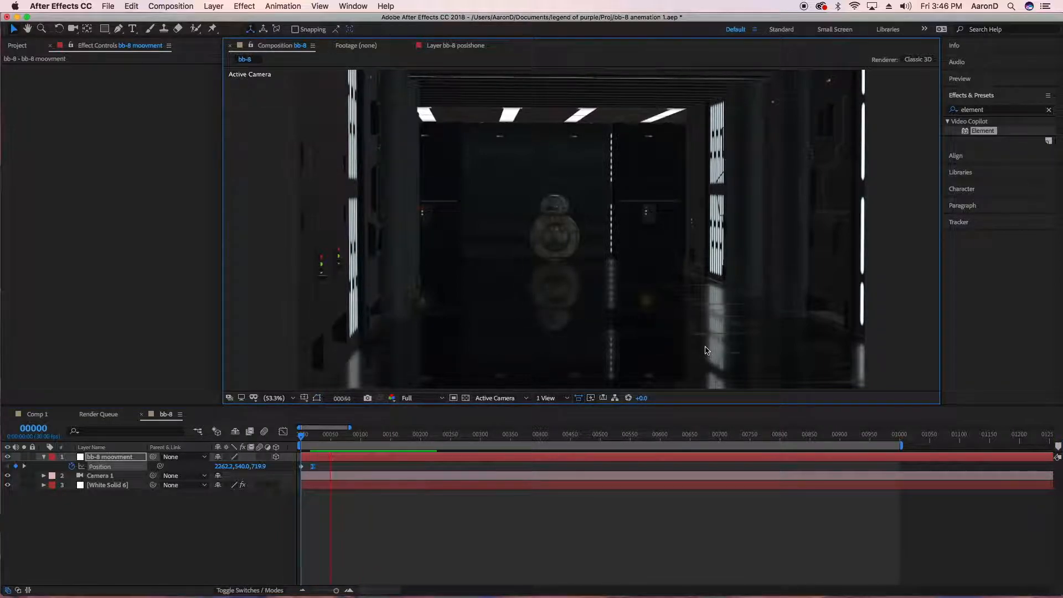
key(space)
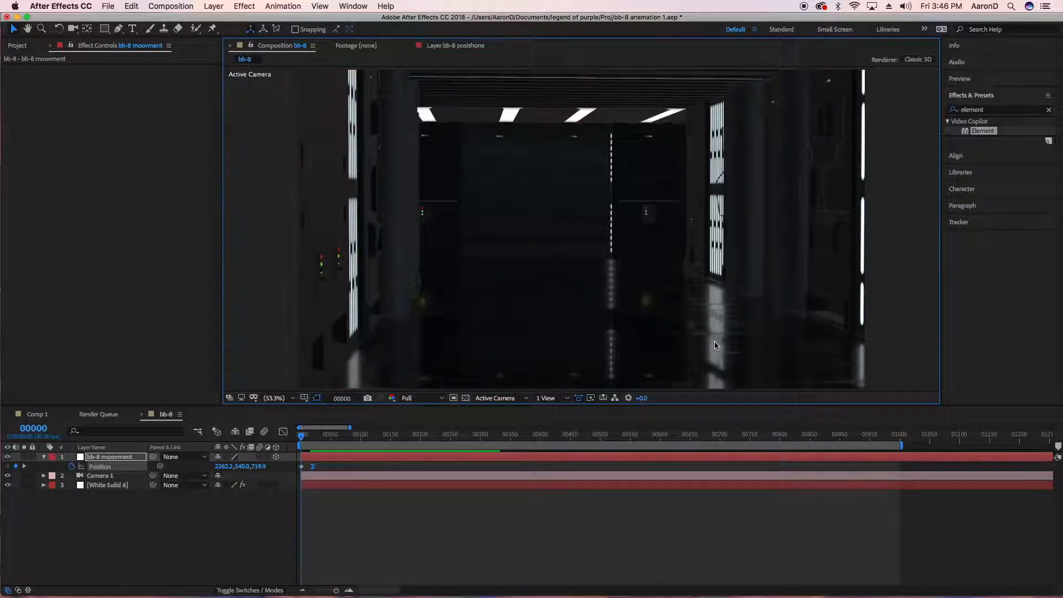
Preview BB-8's move once more and, at frame 21, show the rotation properties of the bb-8 moovment null.
key(space)
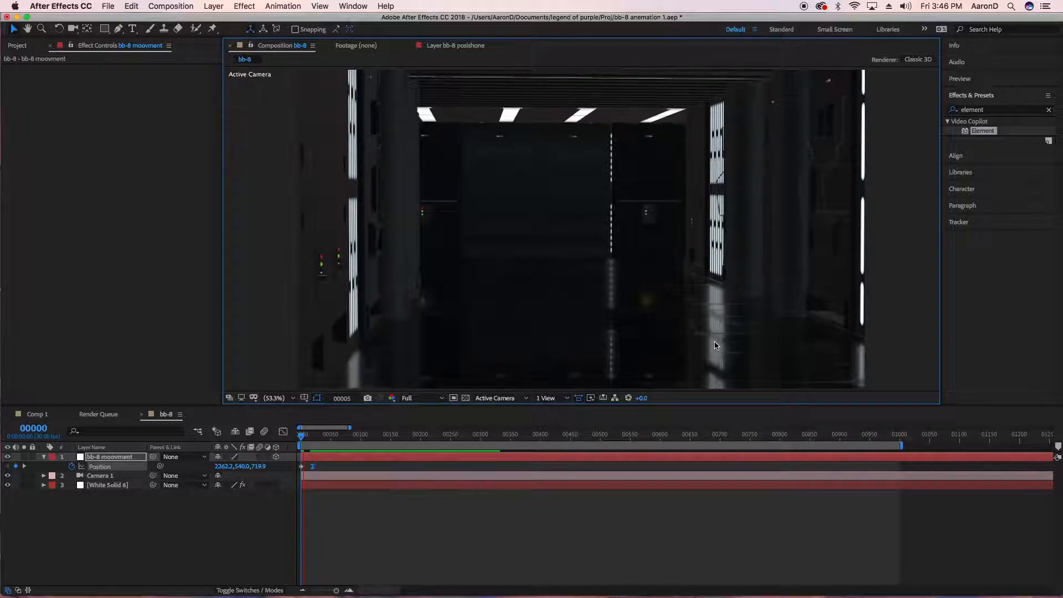
key(space)
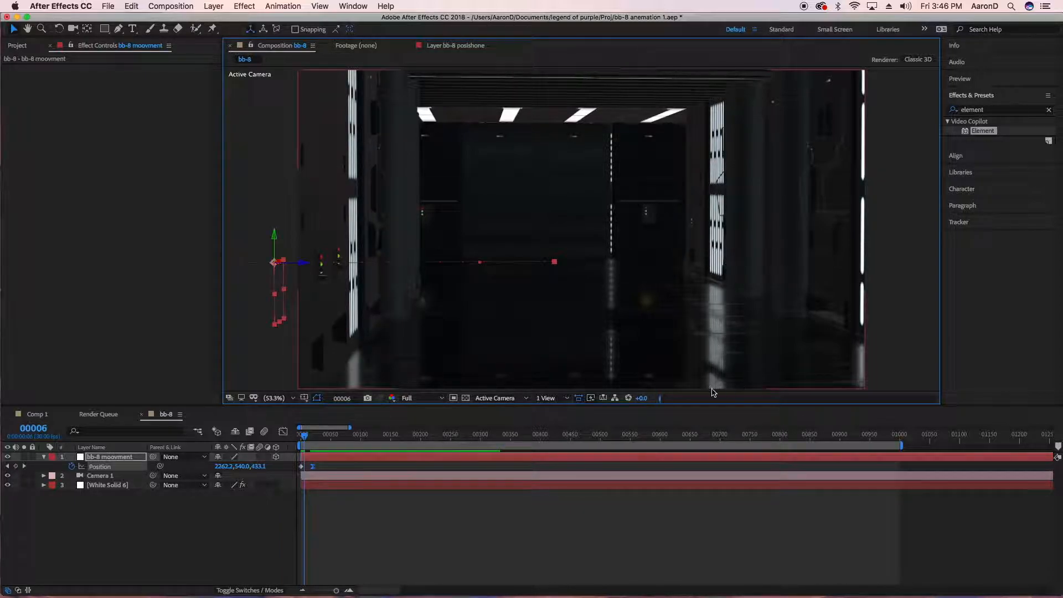
drag(304, 444, 314, 437)
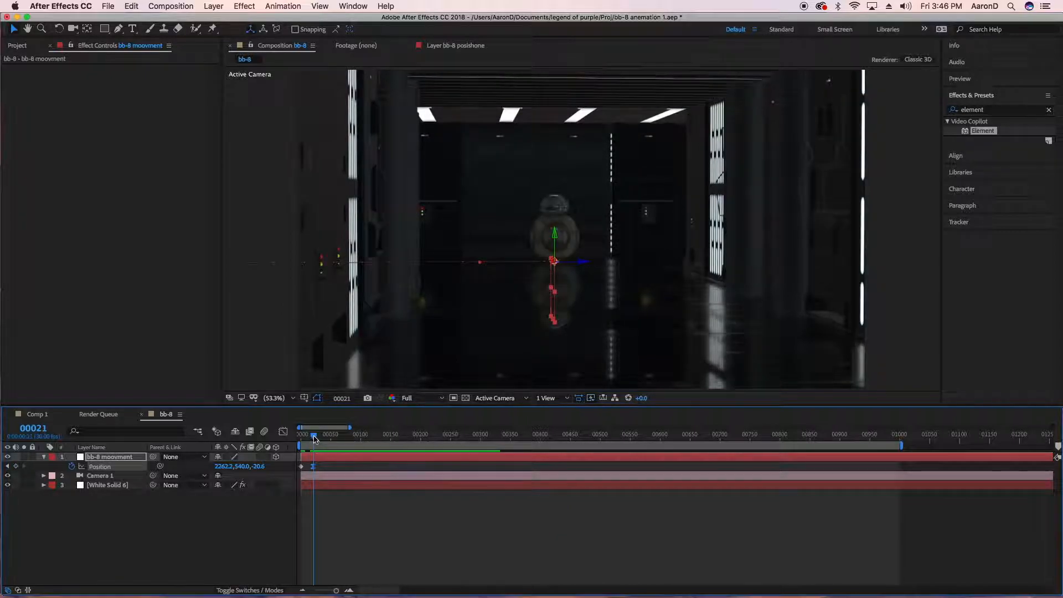
click(465, 266)
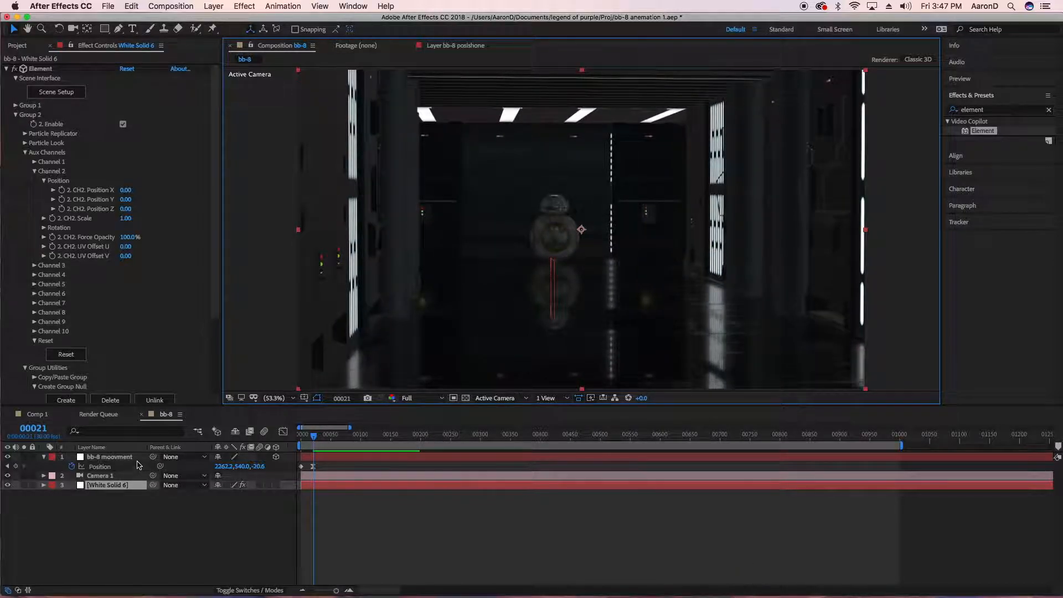
click(137, 459)
key(r)
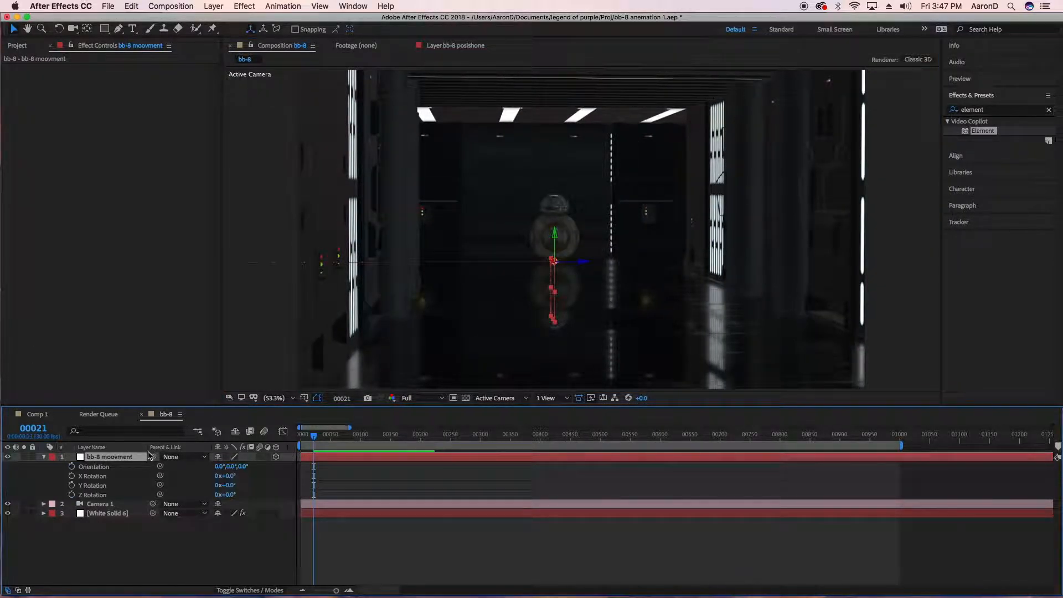
Try orienting the null to 50° on Z and about 24° on Y, returning each to 0°.
drag(242, 467, 267, 468)
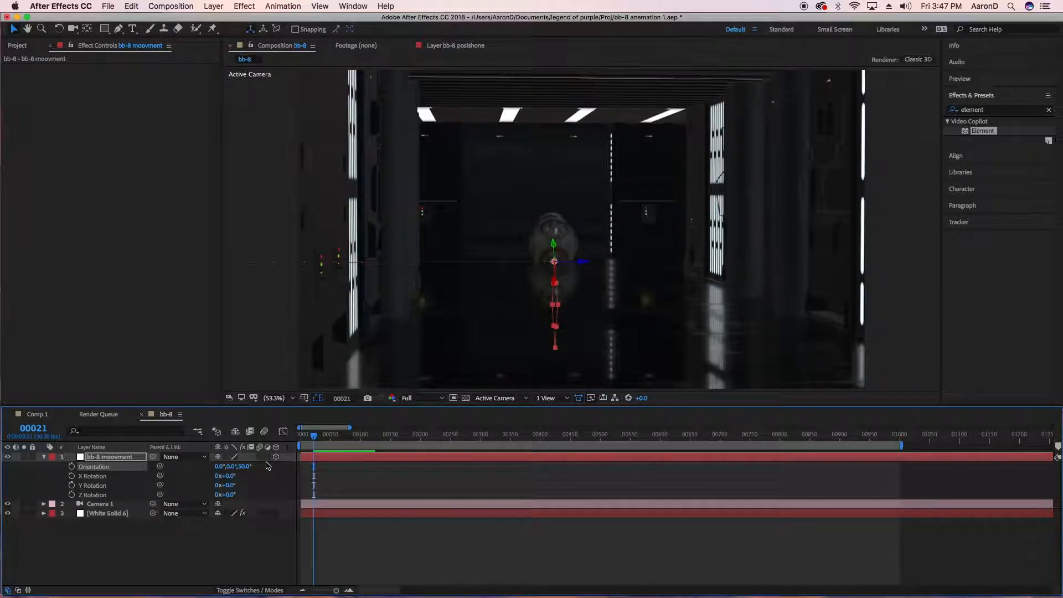
key(super+z)
drag(231, 467, 246, 466)
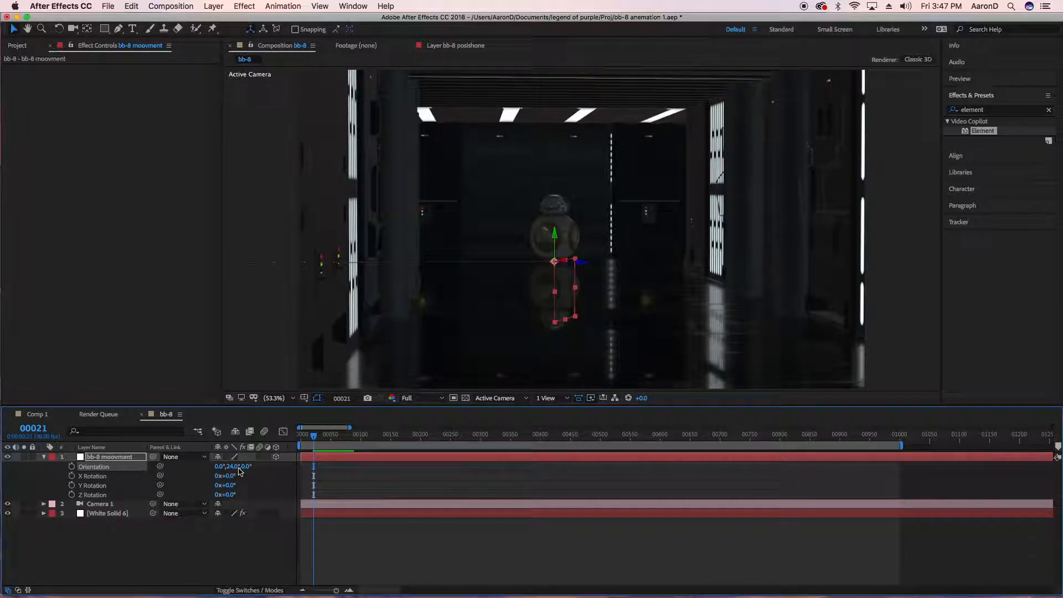
click(232, 467)
text(0)
key(Return)
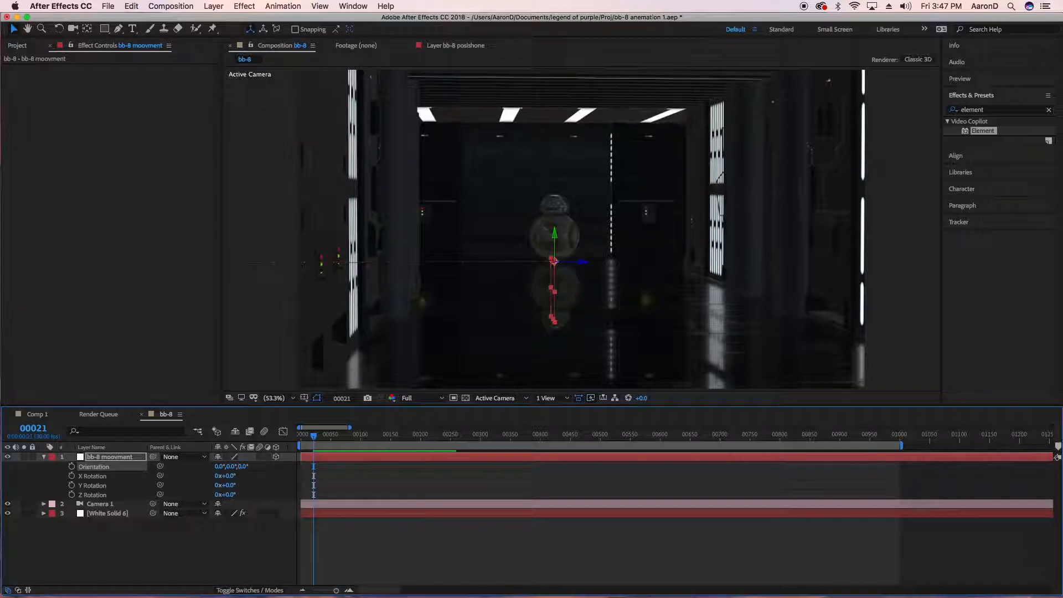
Keyframe the null's Orientation at 0° slightly before frame 21, and set its Y orientation to 93° at frame 32.
click(72, 467)
drag(314, 467, 320, 438)
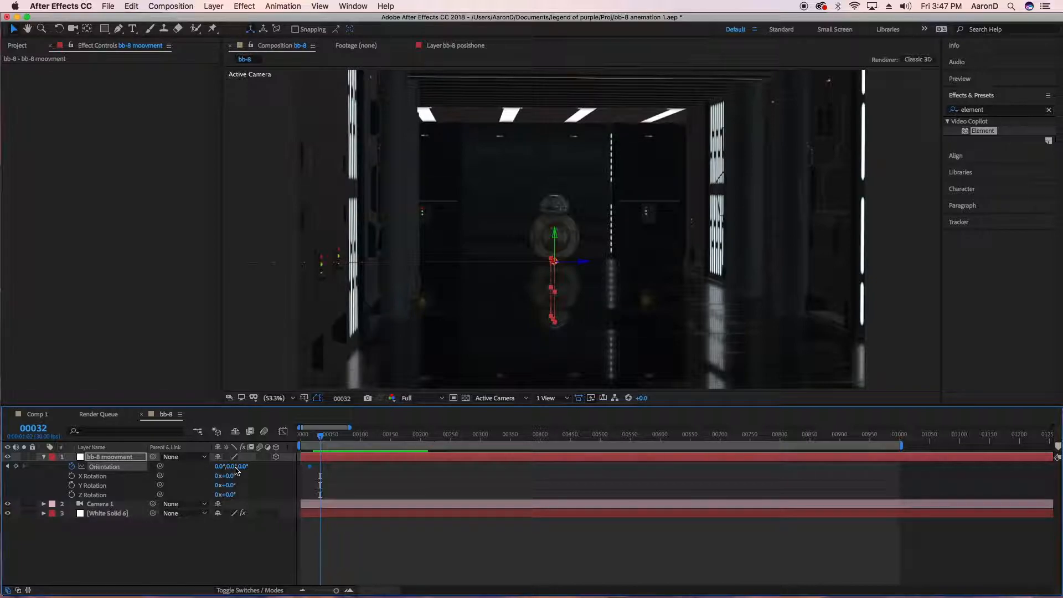
drag(230, 466, 249, 467)
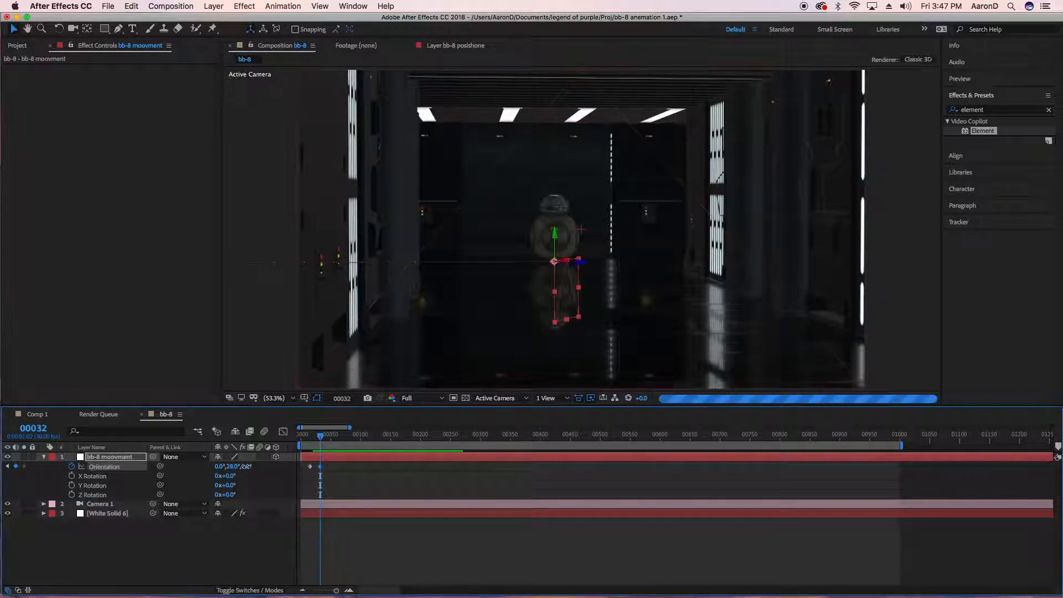
click(225, 467)
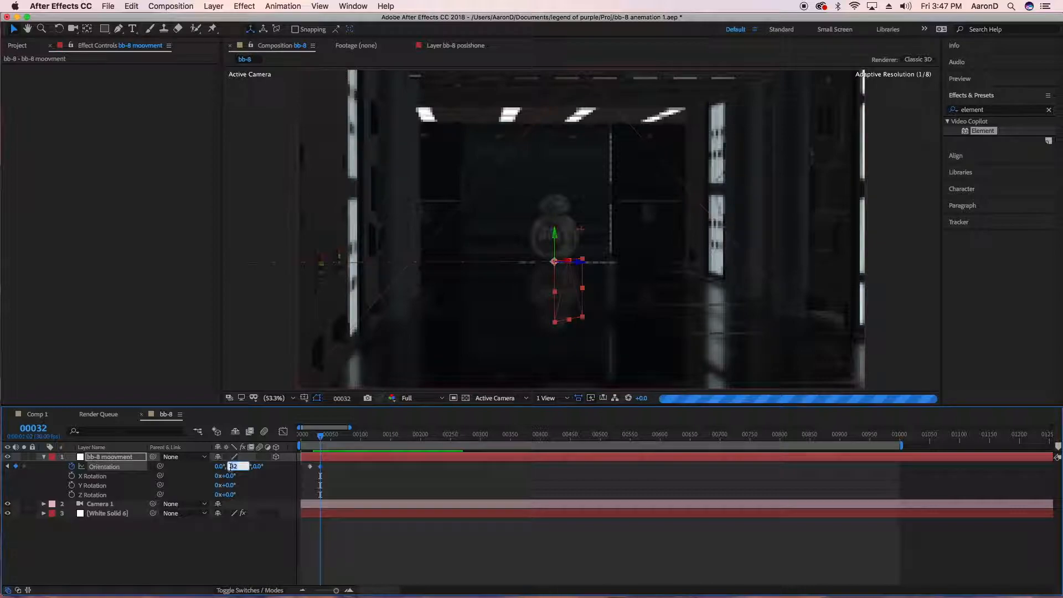
text(90)
key(Return)
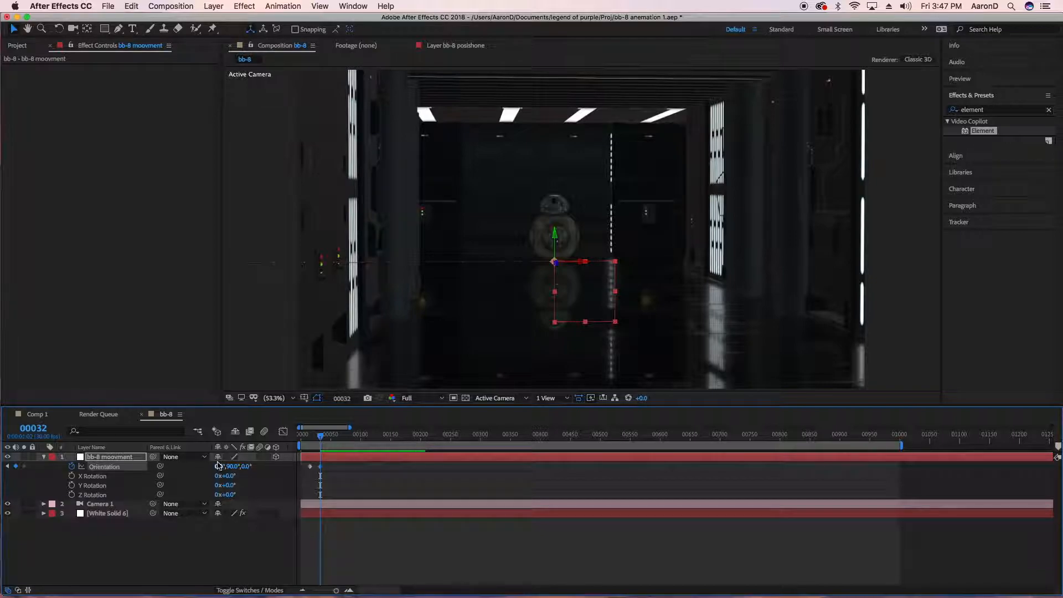
click(233, 467)
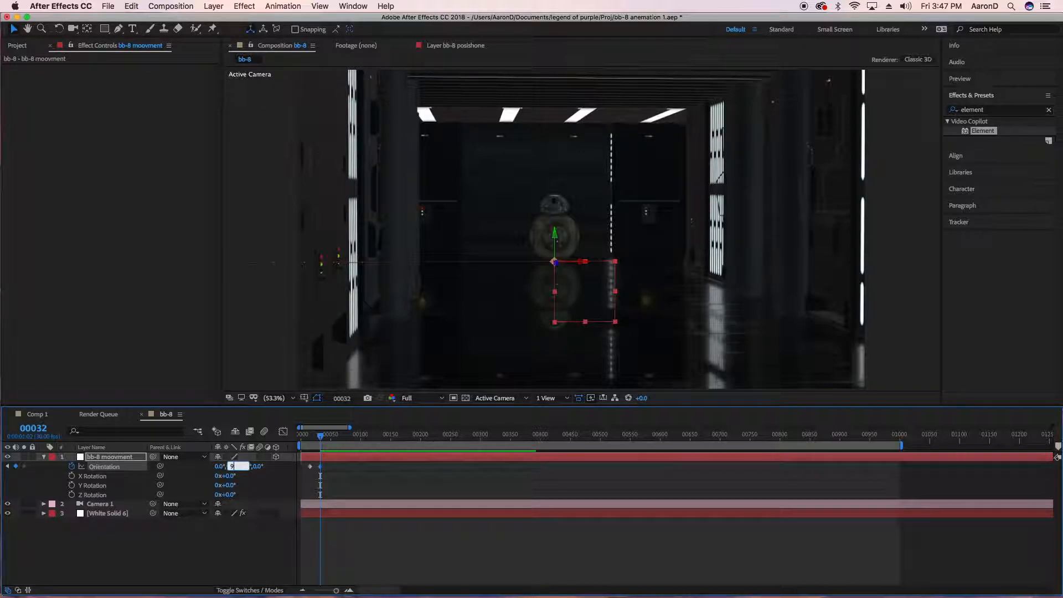
text(93)
key(Return)
Preview BB-8's turn from frame 0 and shift the first Orientation keyframe earlier, to about frame 10.
drag(321, 436, 268, 436)
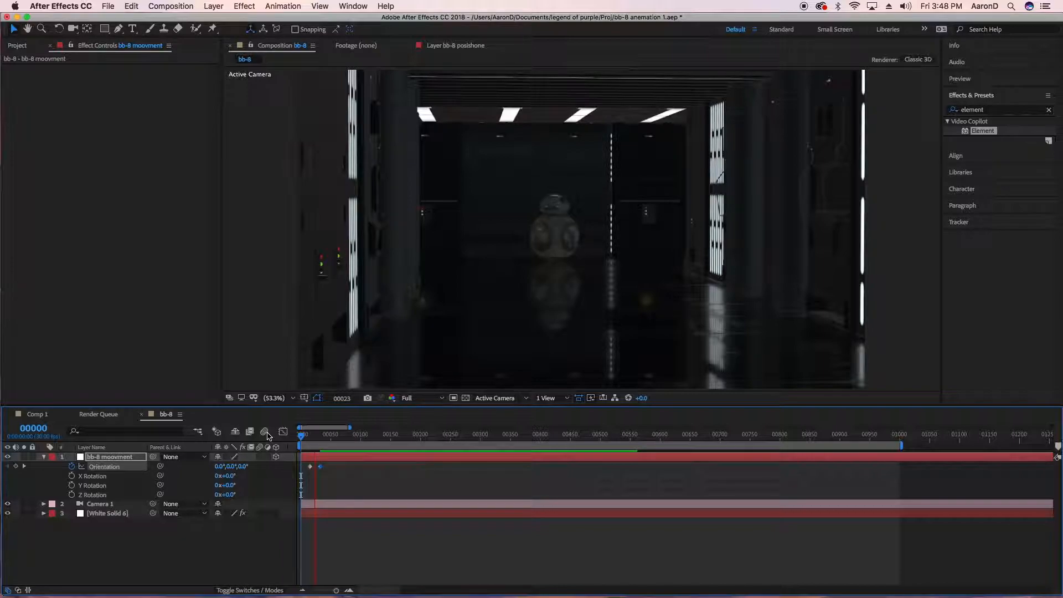
key(space)
click(310, 466)
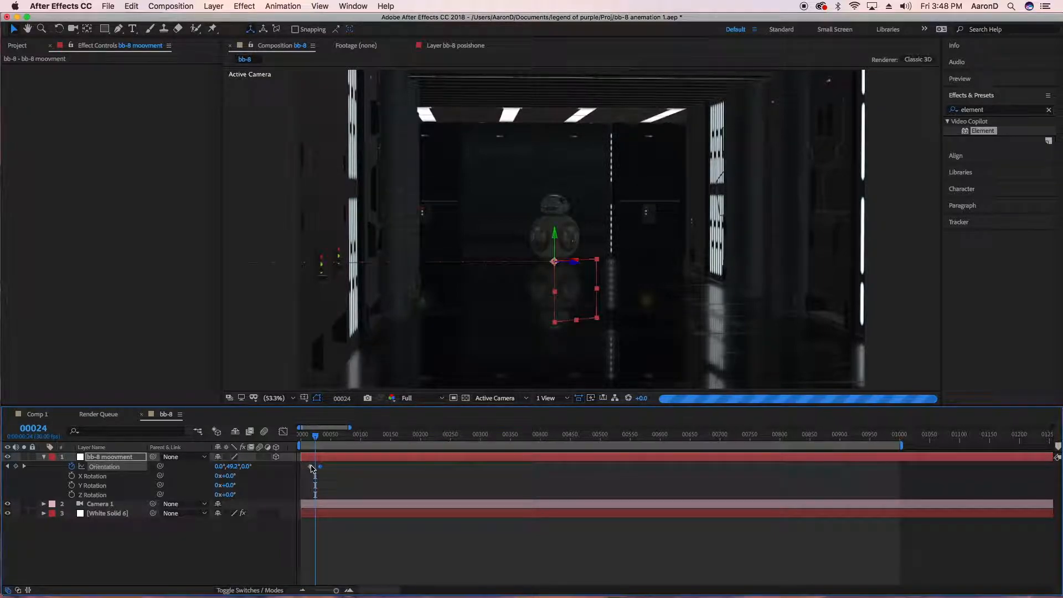
drag(309, 468, 246, 436)
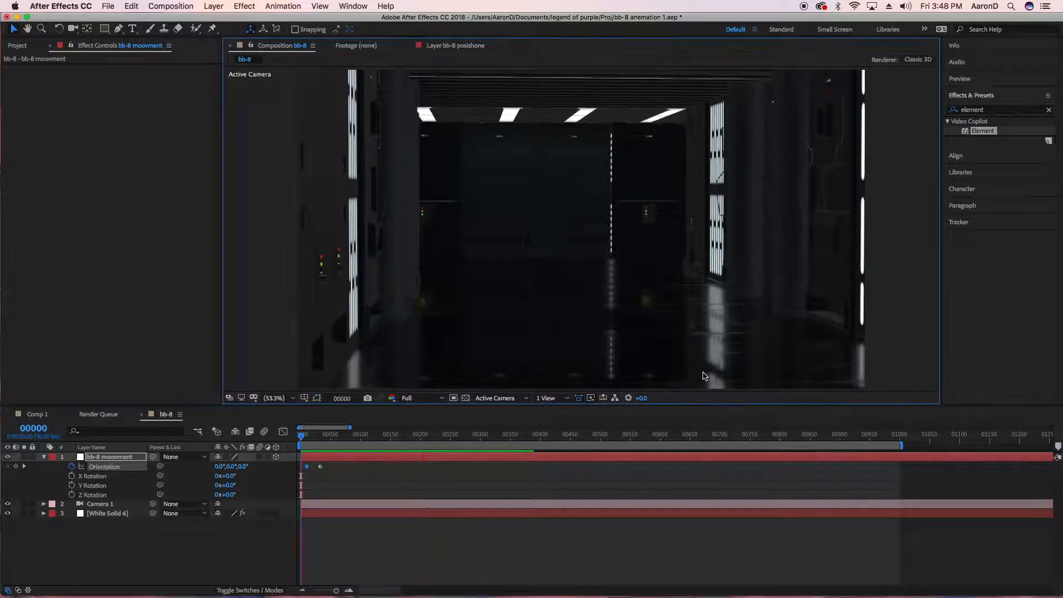
key(space)
Apply Easy Ease to the second Orientation keyframe and preview the turn from frame 0.
click(320, 468)
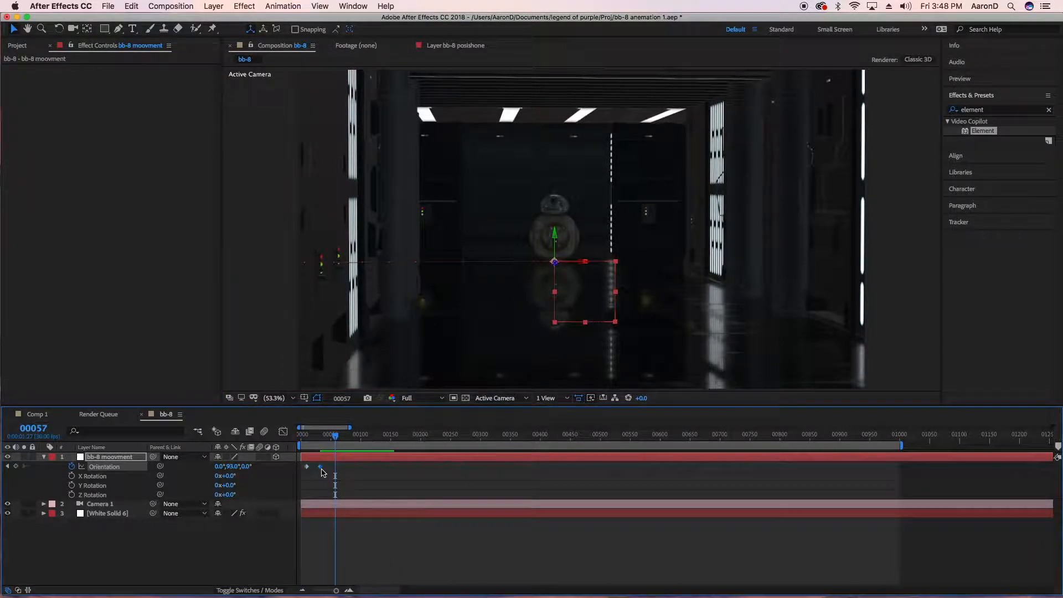
key(F9)
key(Home)
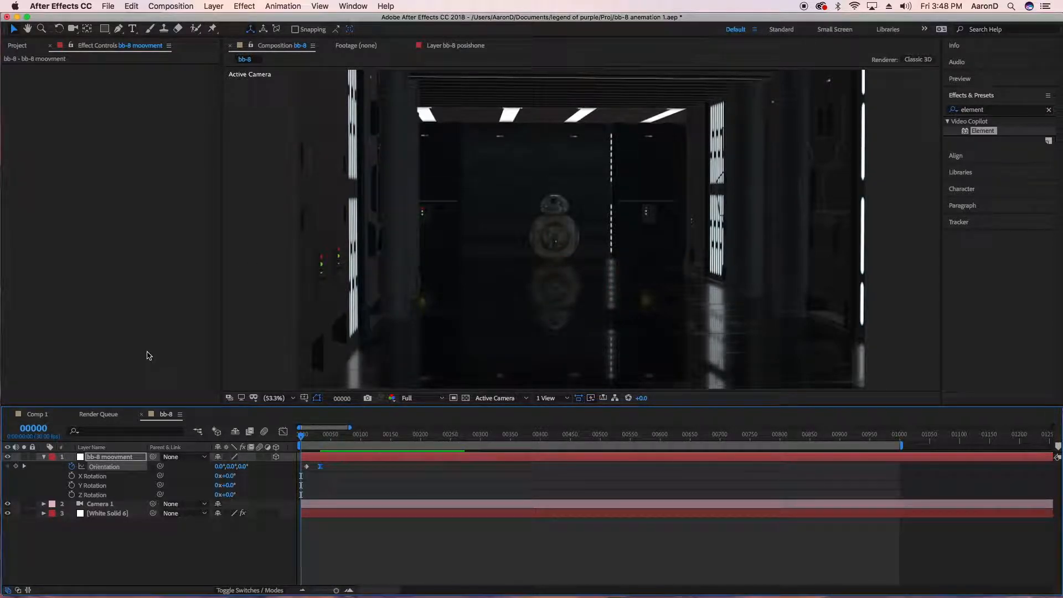
key(space)
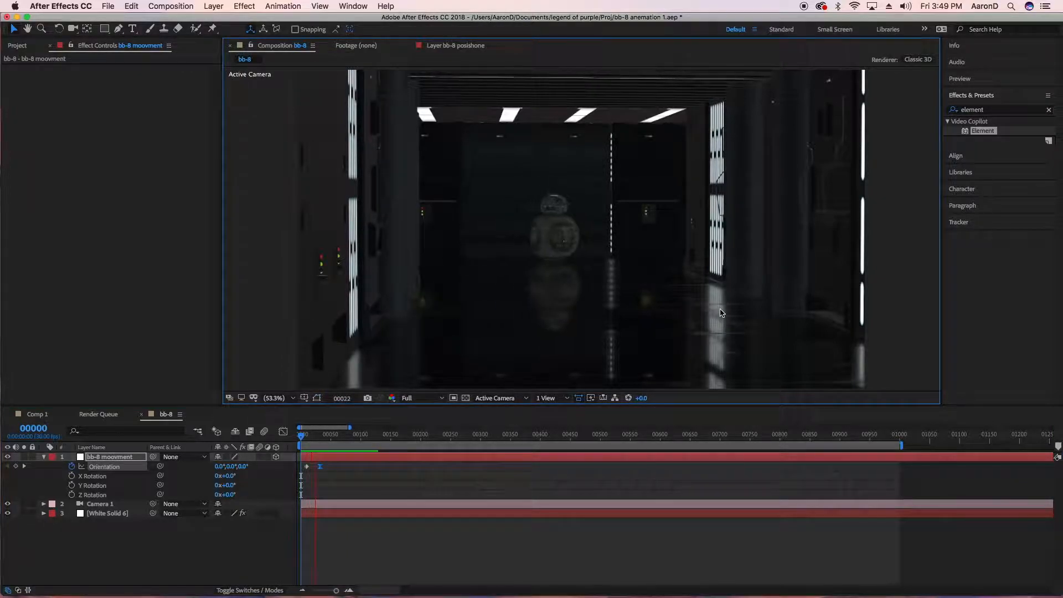
click(340, 438)
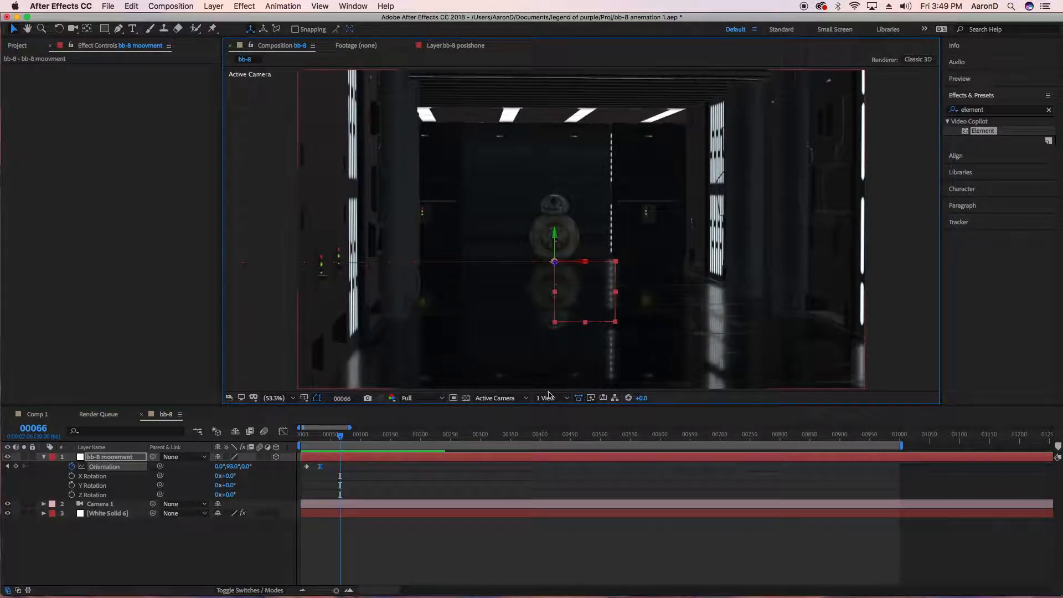
Keyframe the null at frame 52 by moving it along the corridor toward the camera, to about 874.8, 540, 52.1.
drag(340, 437, 321, 447)
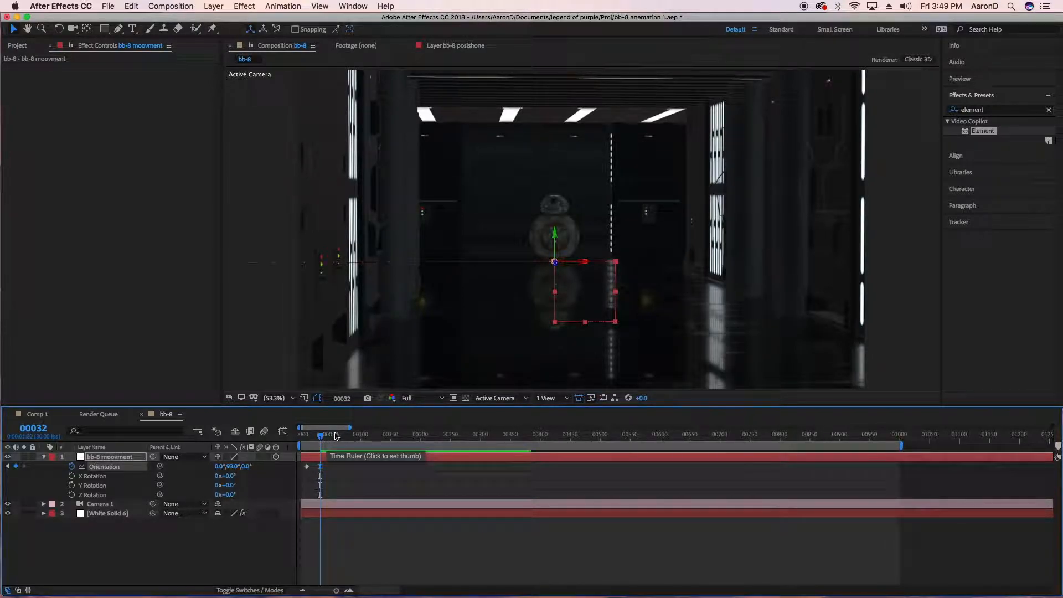
key(shift+Page_Down)
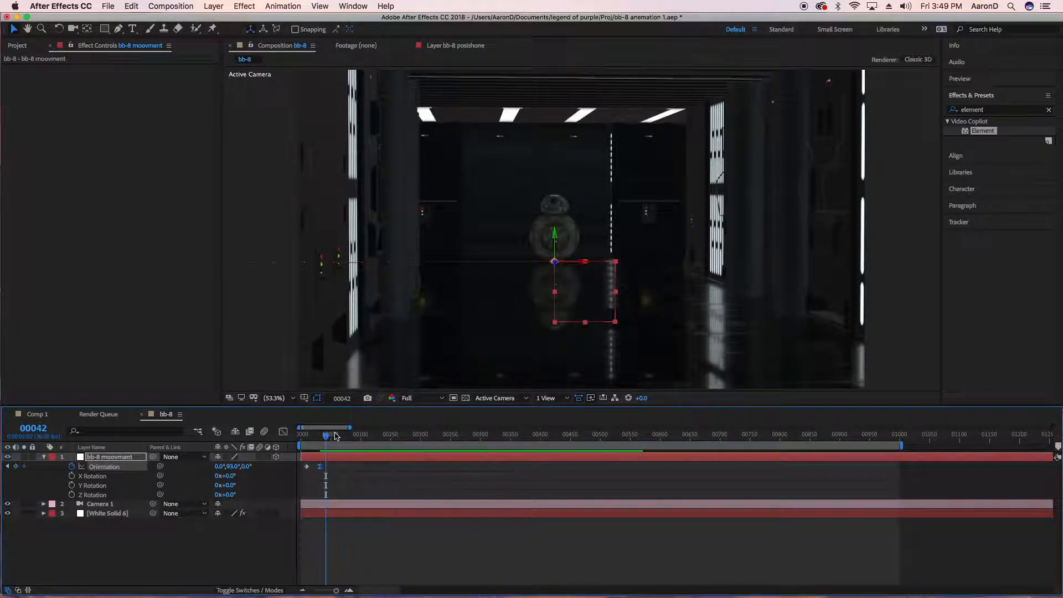
key(shift+Page_Down)
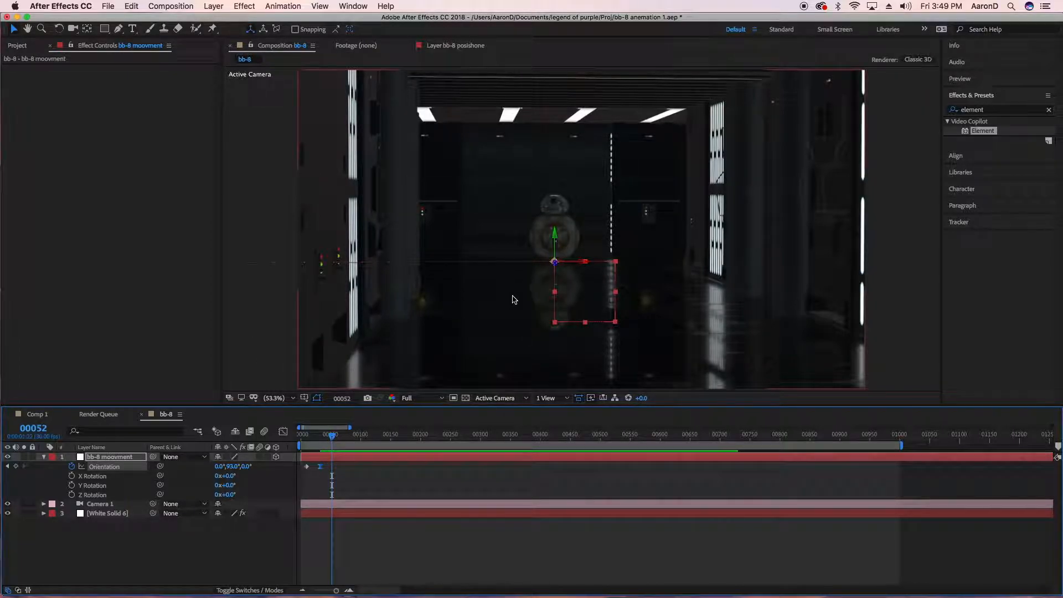
drag(555, 263, 699, 597)
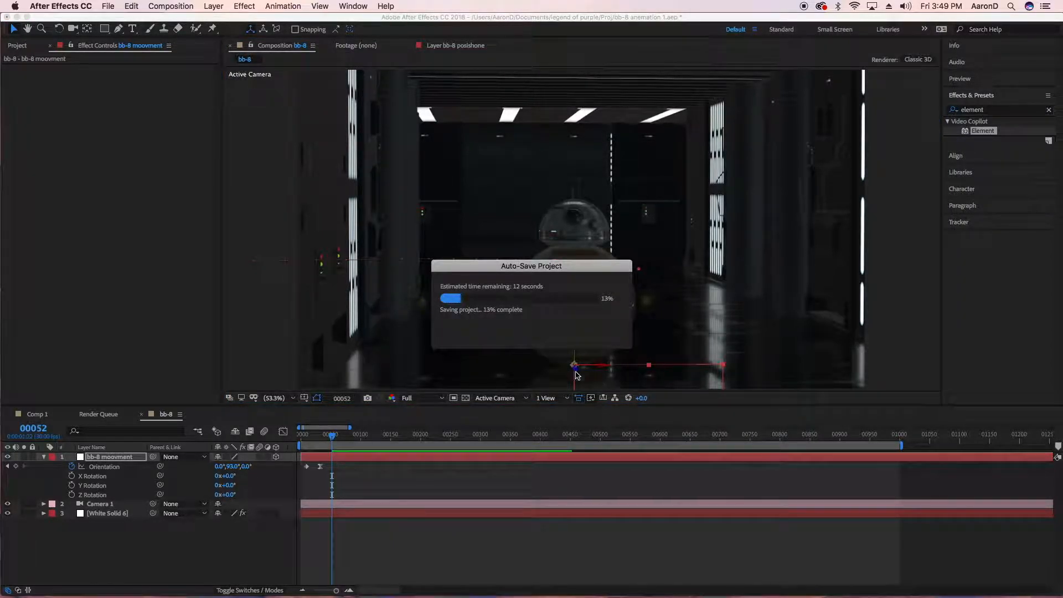
drag(576, 374, 552, 422)
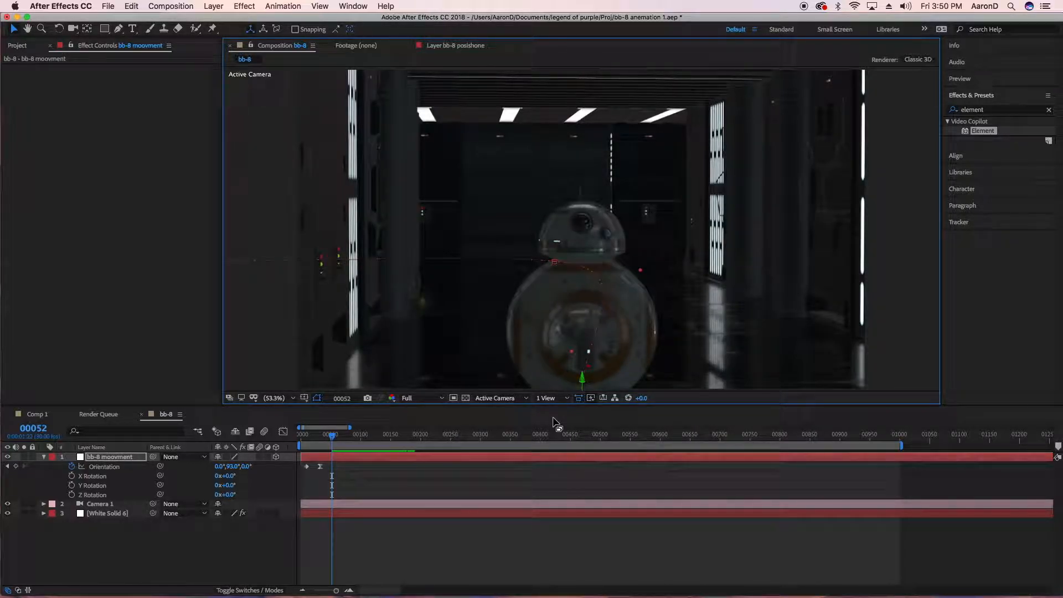
Preview BB-8's entrance, turn and approach toward the camera from frame 0.
key(Home)
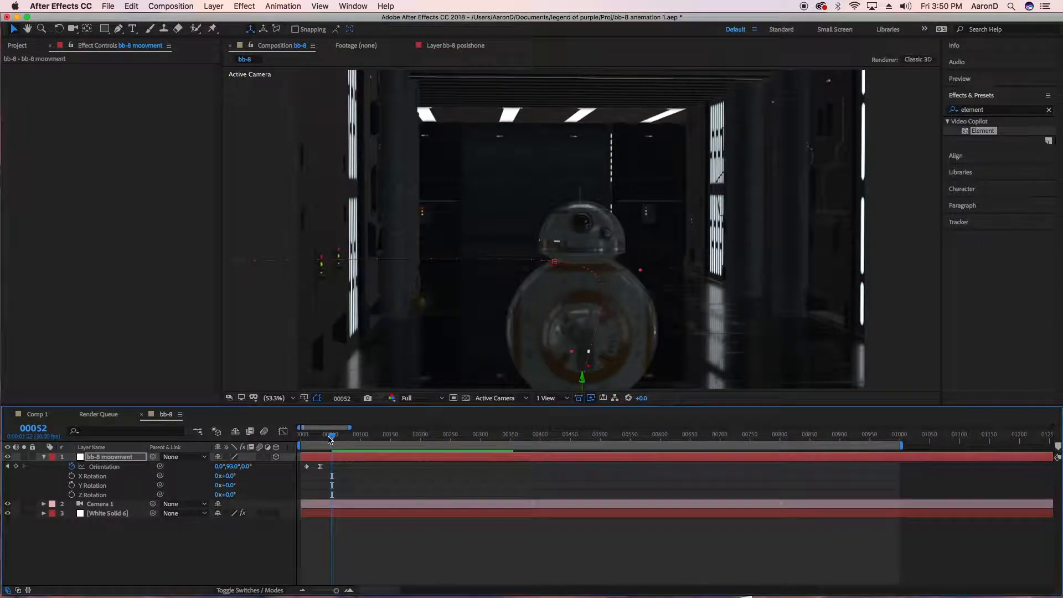
key(space)
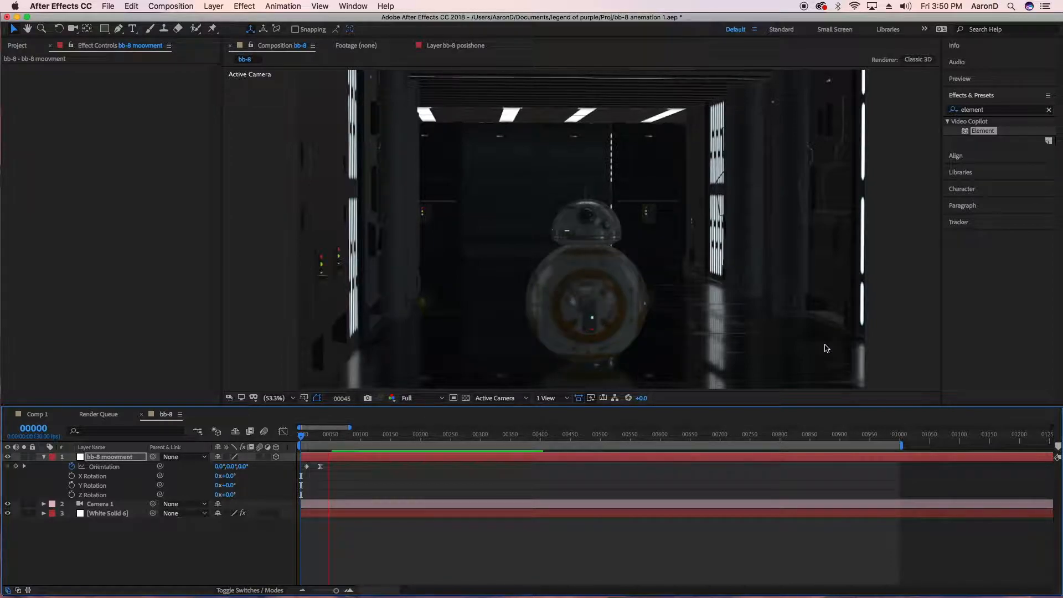
key(space)
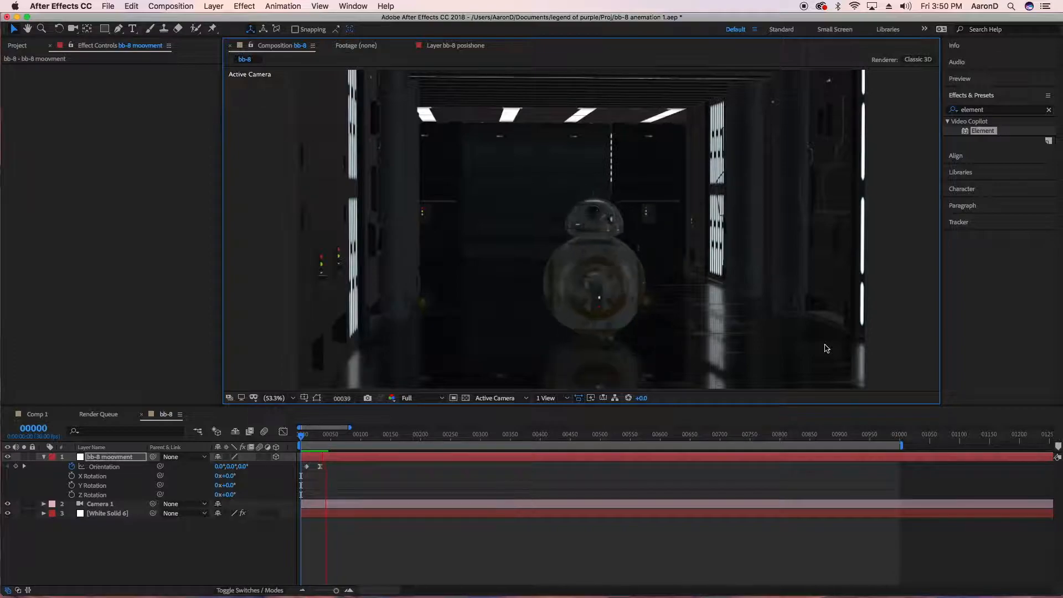
key(space)
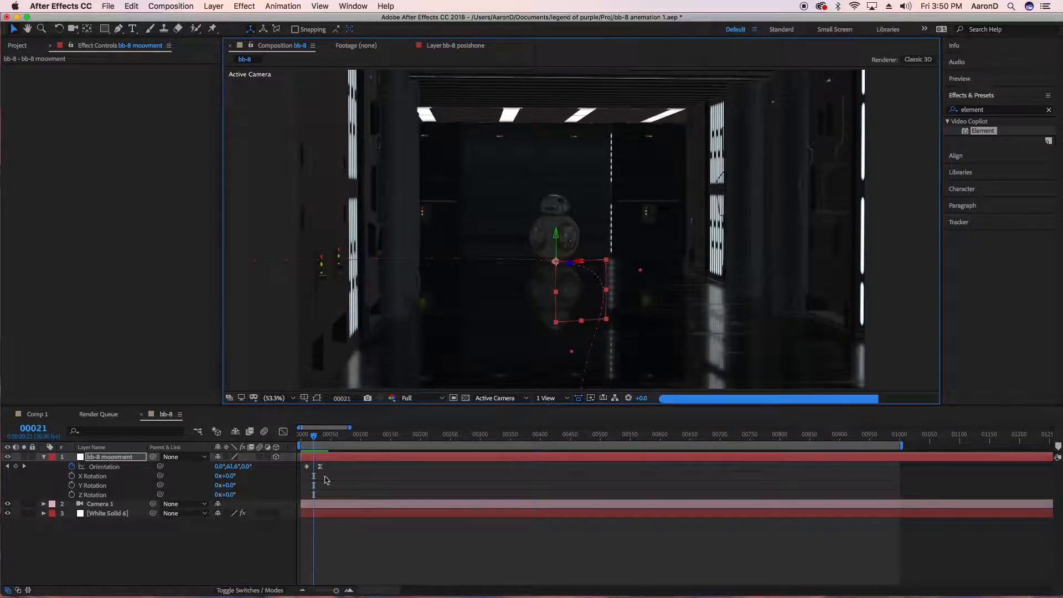
Show the null's Position keyframes, check the frames around the turn, and move the middle keyframe to frame 21.
key(p)
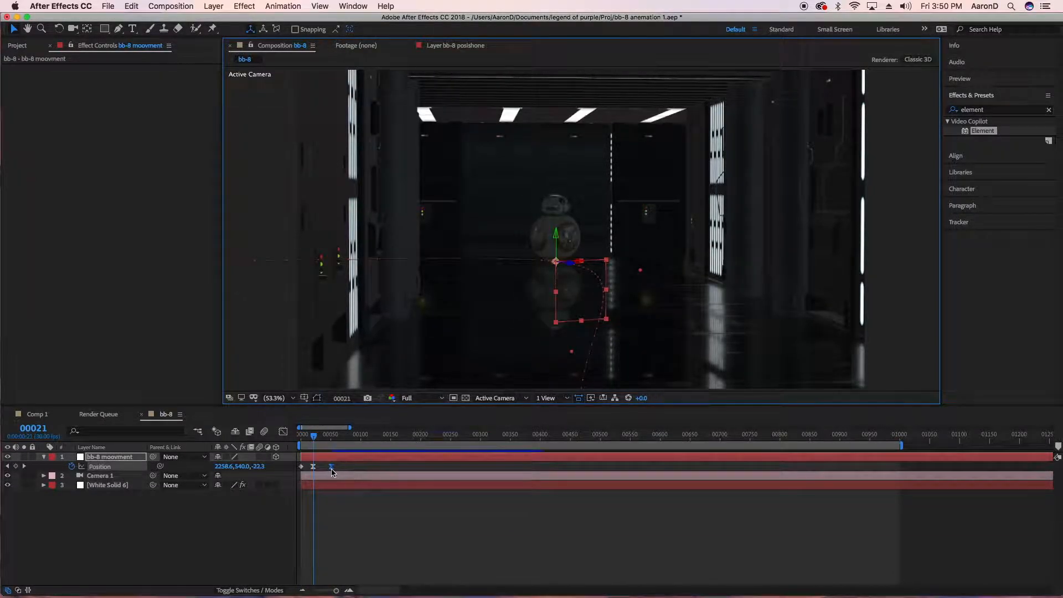
mouse_move(333, 469)
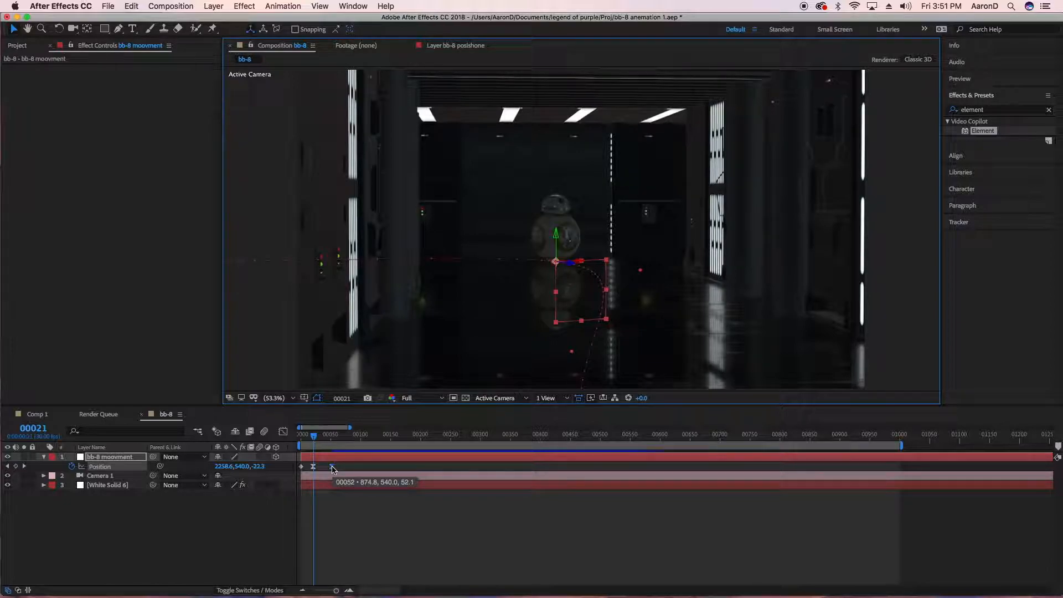
key(Page_Up)
key(Page_Up)
key(Page_Up)
key(Page_Up)
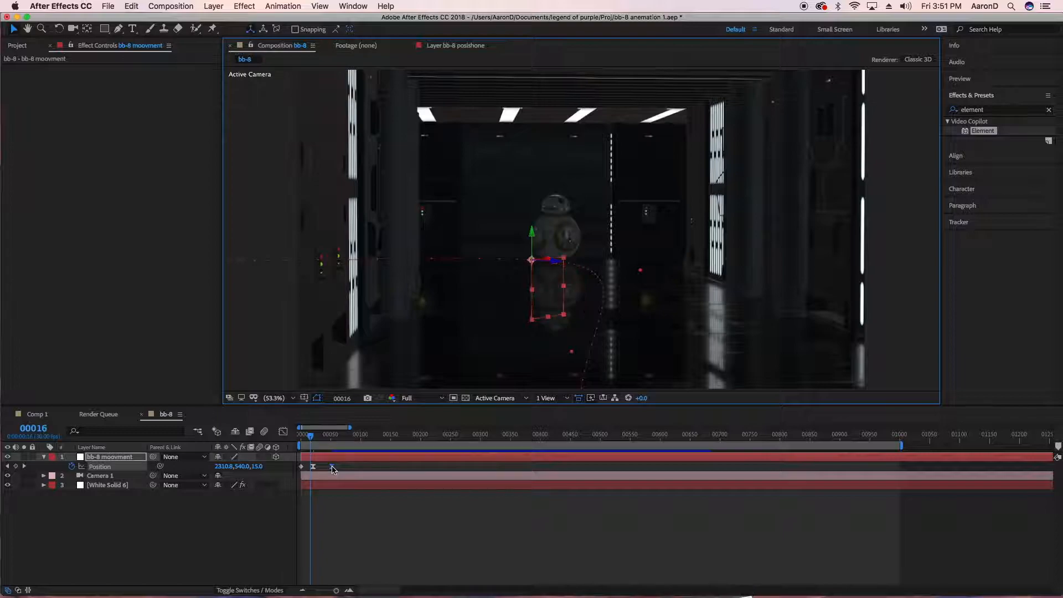
key(Page_Down)
key(Page_Down)
key(Page_Down)
key(Page_Down)
key(Page_Up)
key(Page_Up)
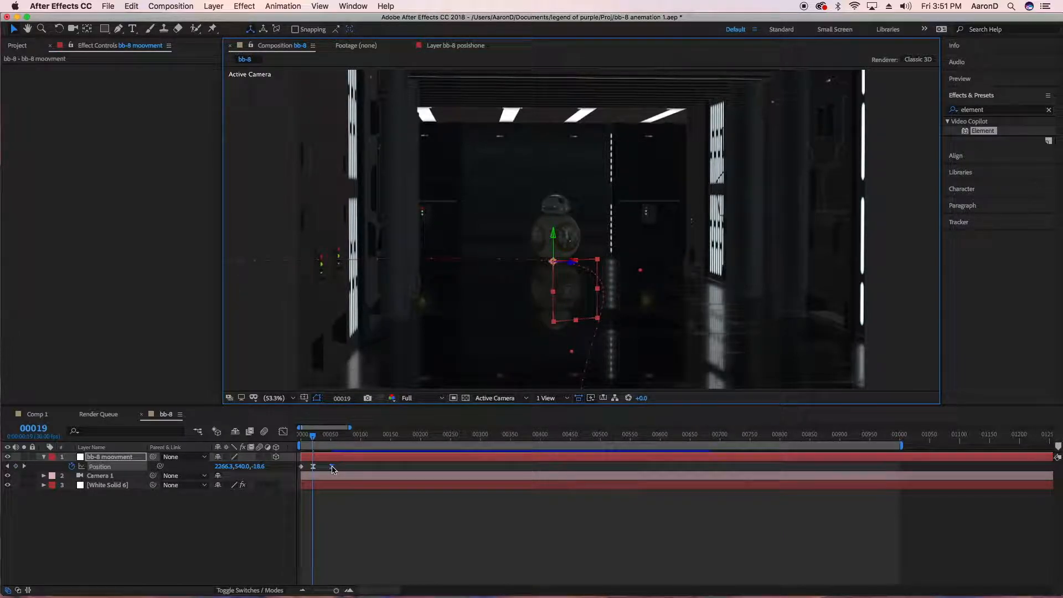
key(Page_Down)
key(Page_Down)
key(Page_Down)
key(Page_Up)
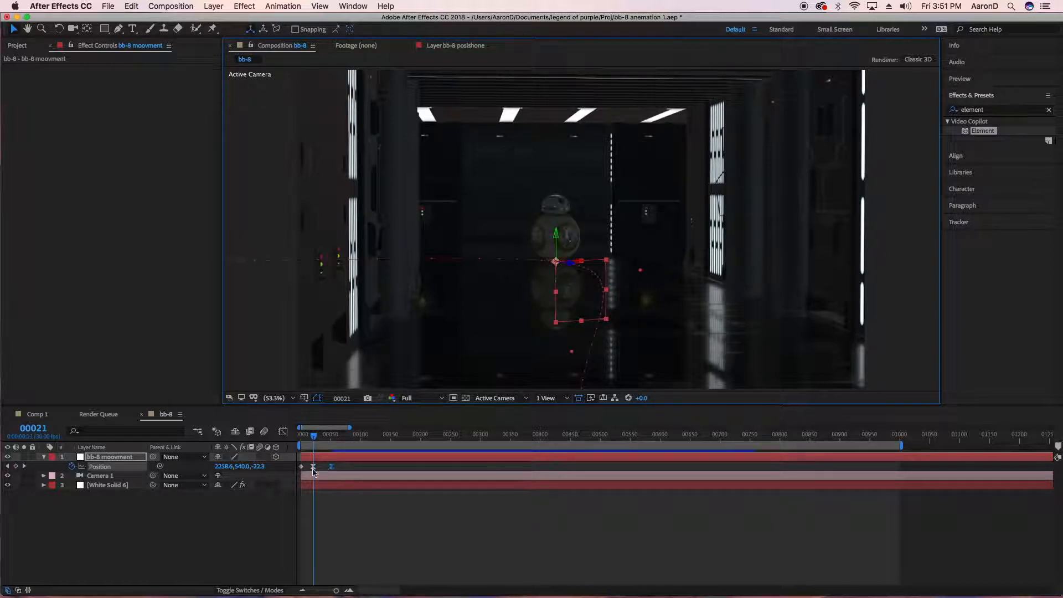
drag(313, 468, 314, 467)
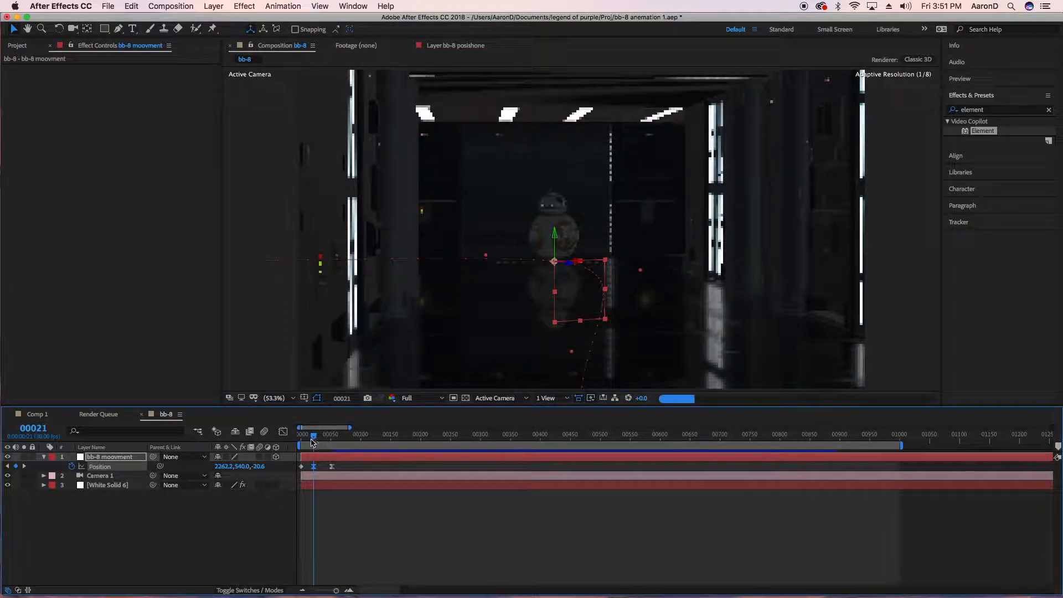
Preview BB-8's entrance and turn from frame 0 with the retimed middle Position keyframe.
key(Home)
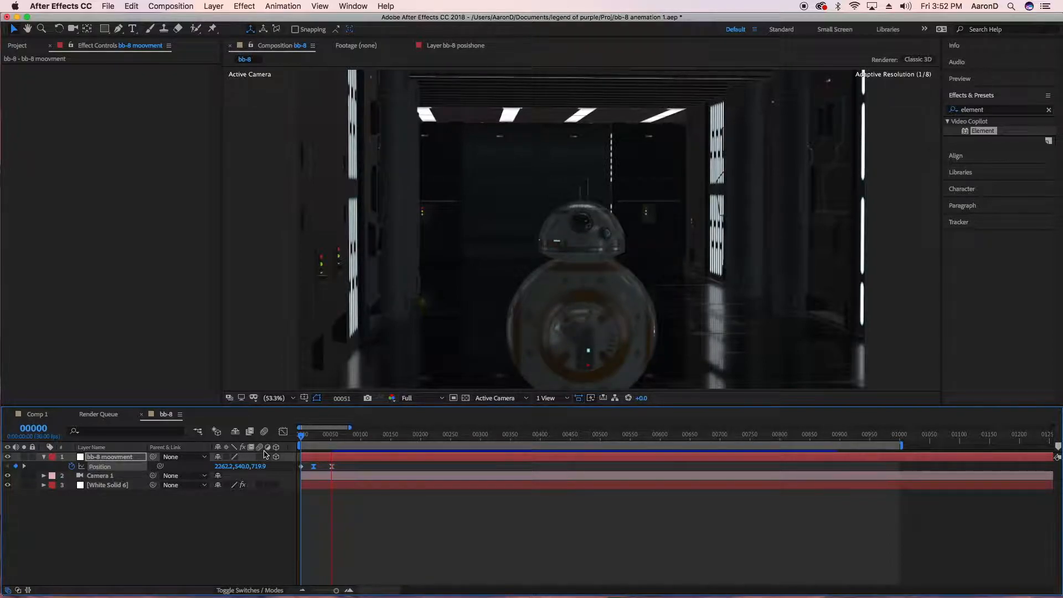
click(846, 365)
key(space)
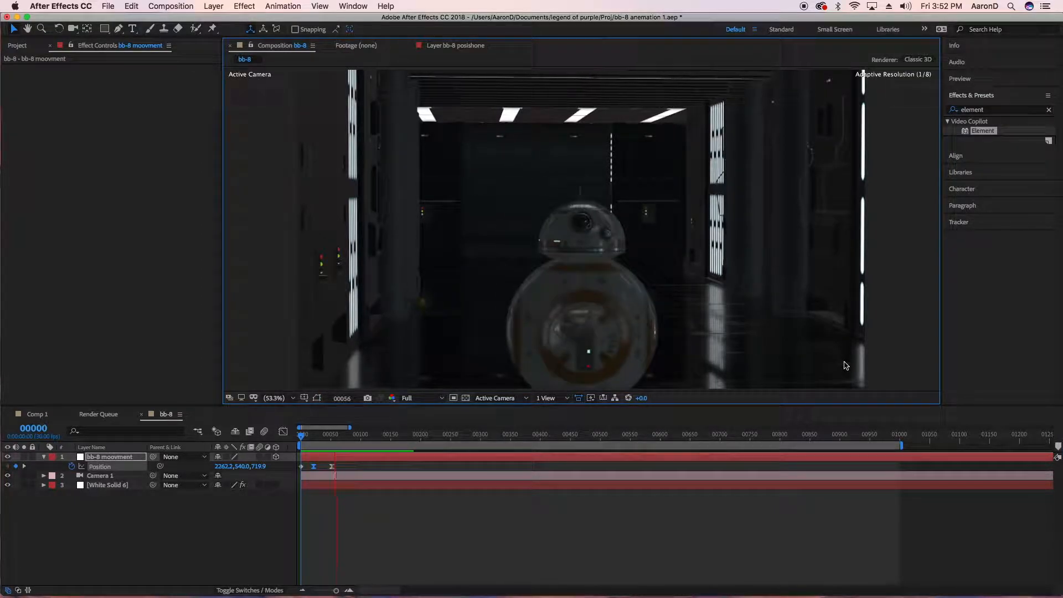
key(space)
key(space)
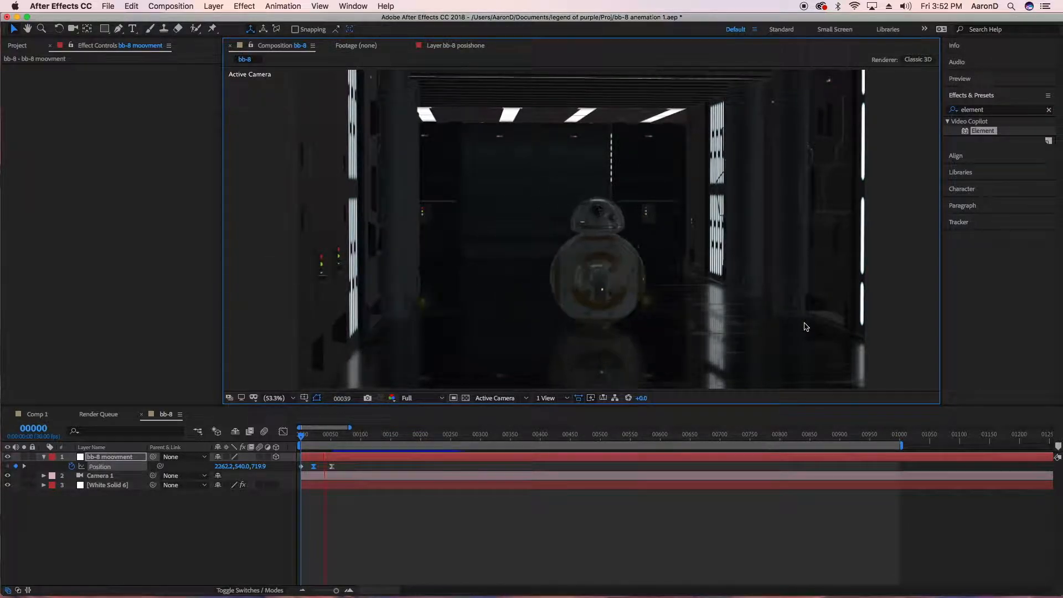
key(space)
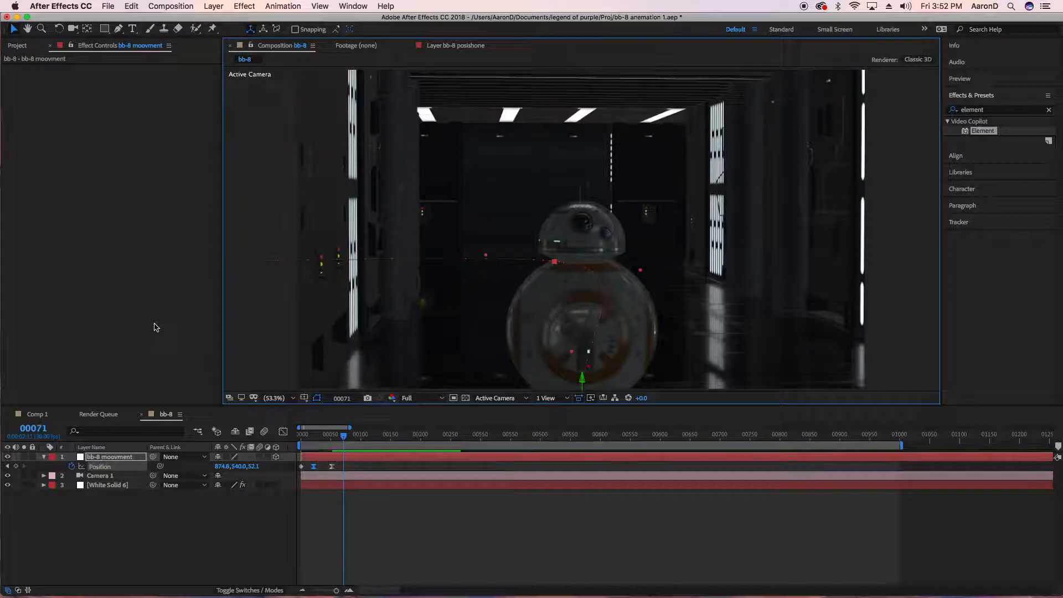
Replay the animation from frame 0 and display the null's Orientation and rotation properties to check the turn's timing.
drag(309, 439, 299, 439)
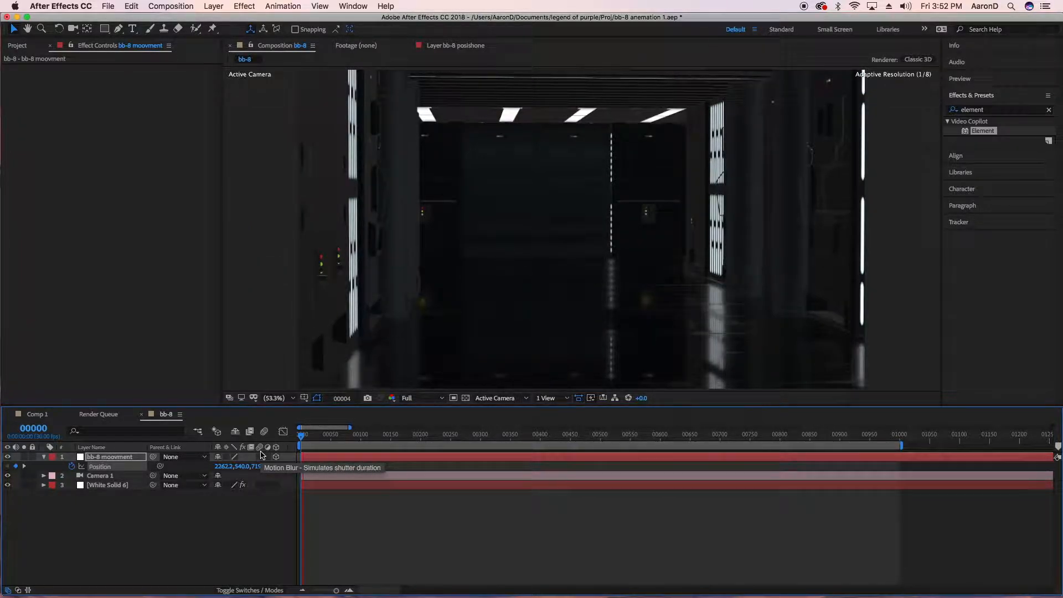
key(space)
drag(303, 440, 212, 441)
key(space)
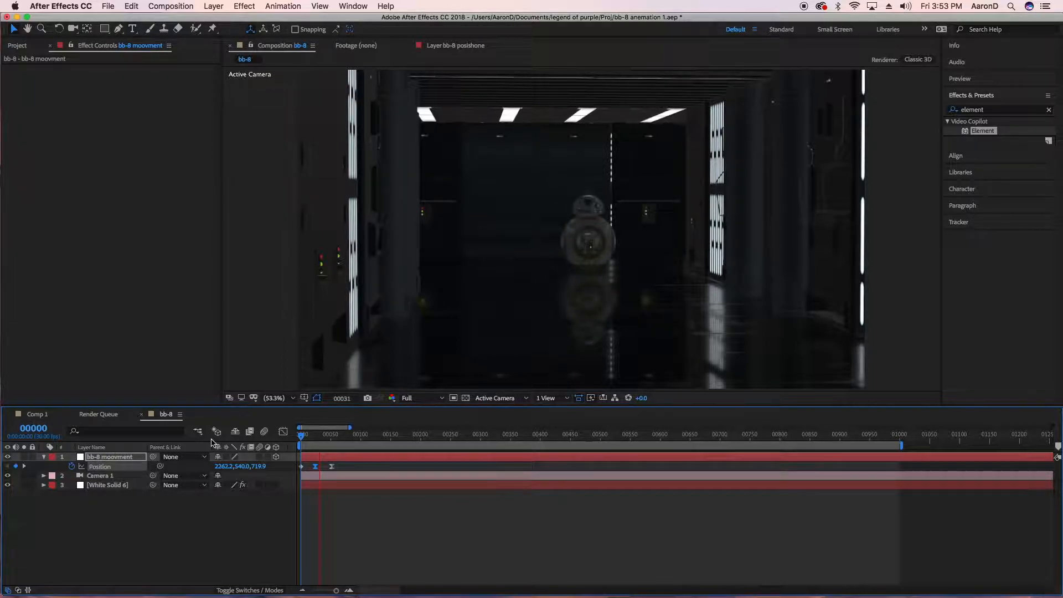
key(p)
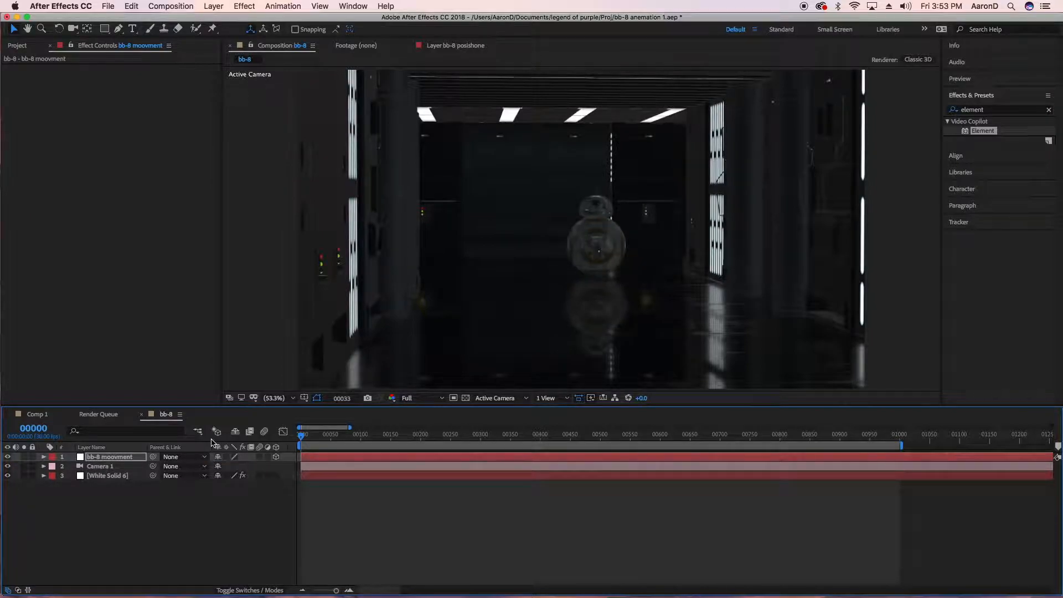
key(r)
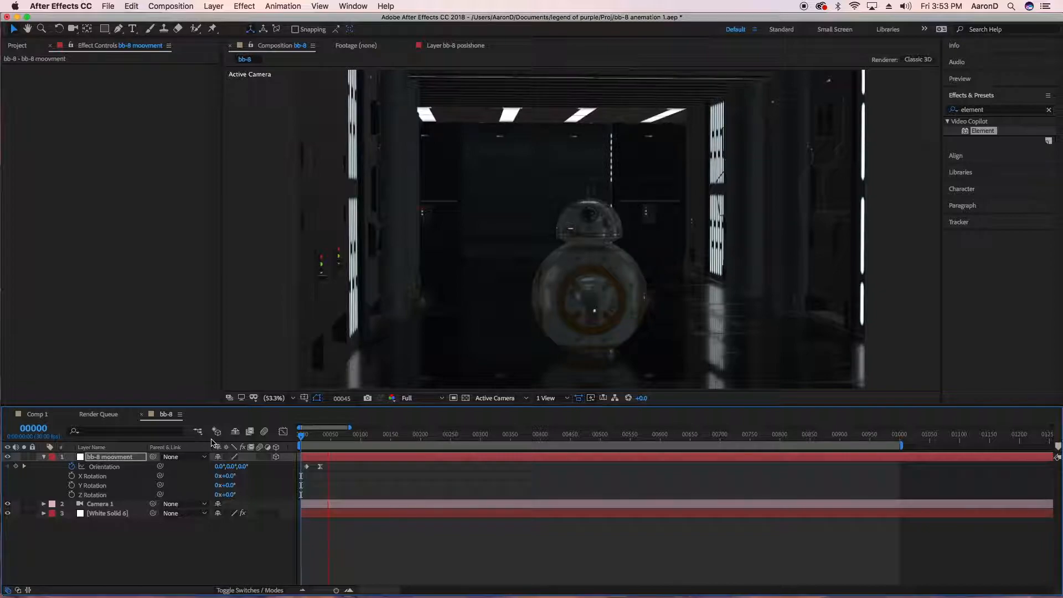
click(699, 375)
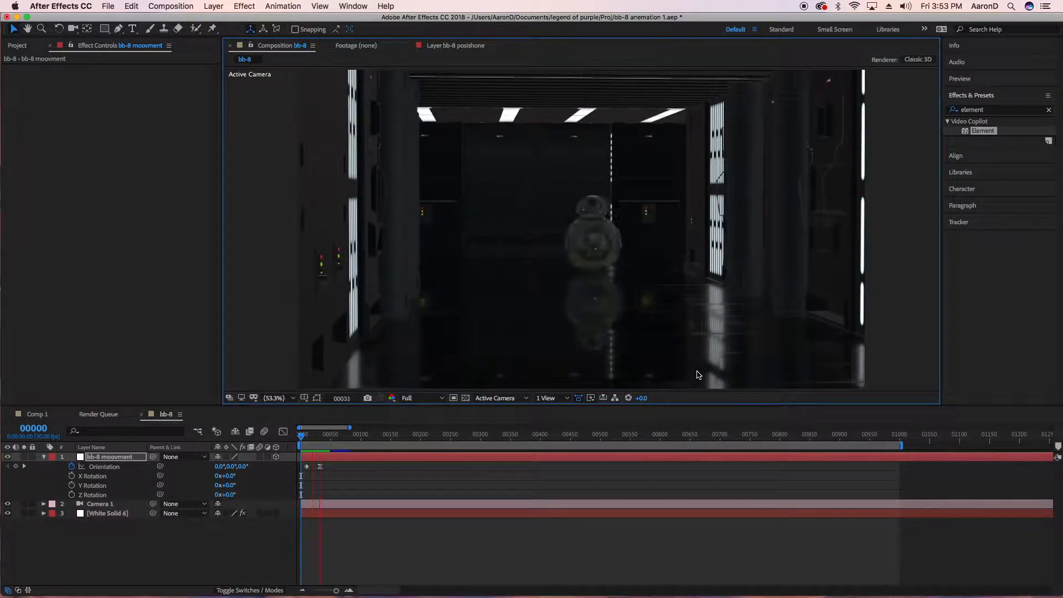
key(space)
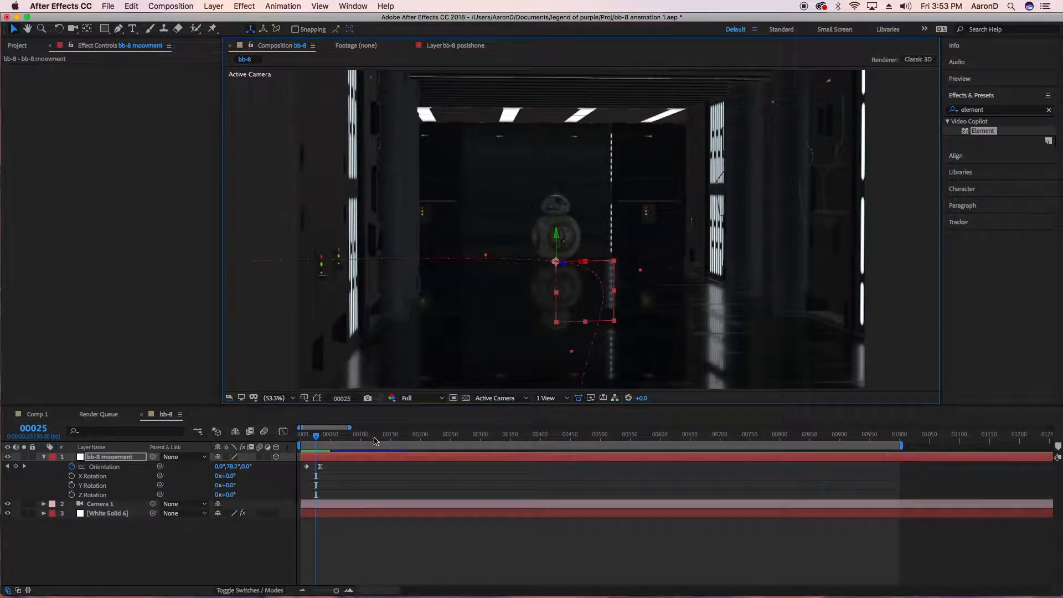
Select White Solid 6, show Element's Group 2 Channel 2 settings, and go to frame 19 where BB-8 is in view.
drag(316, 437, 282, 452)
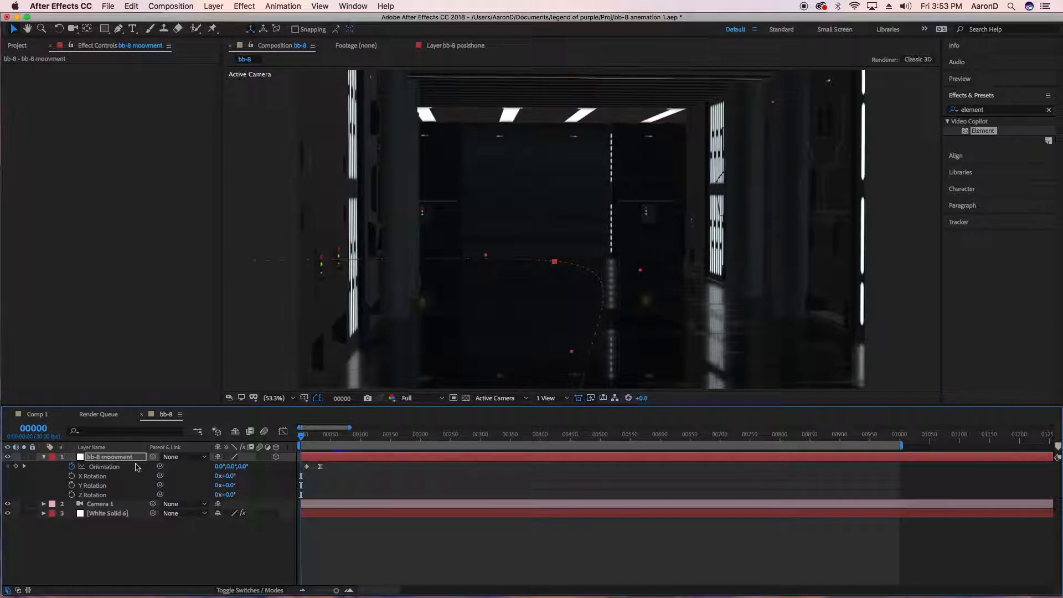
click(115, 514)
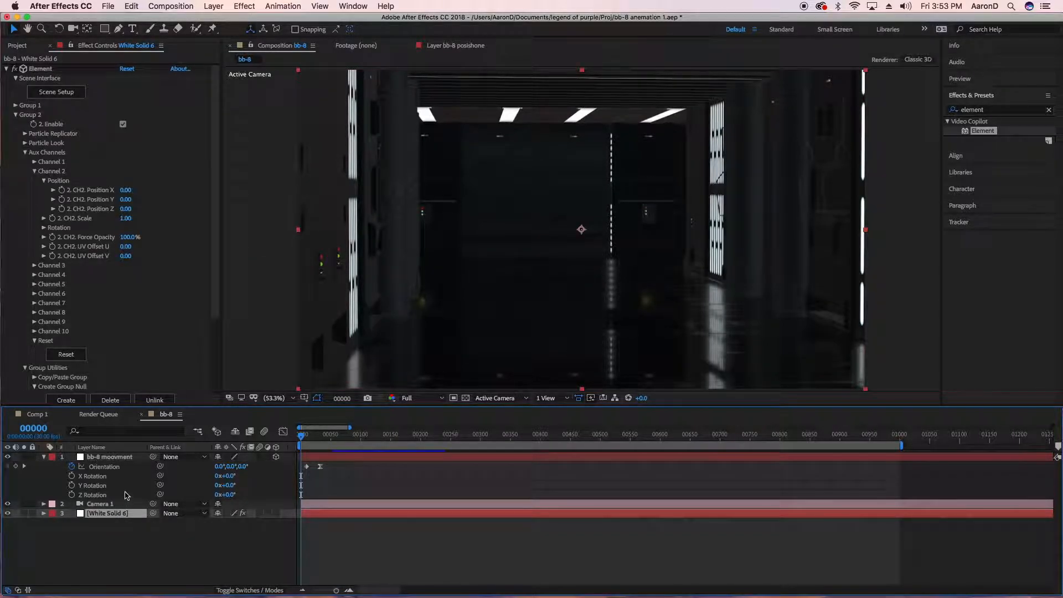
scroll(91, 329, down, 5)
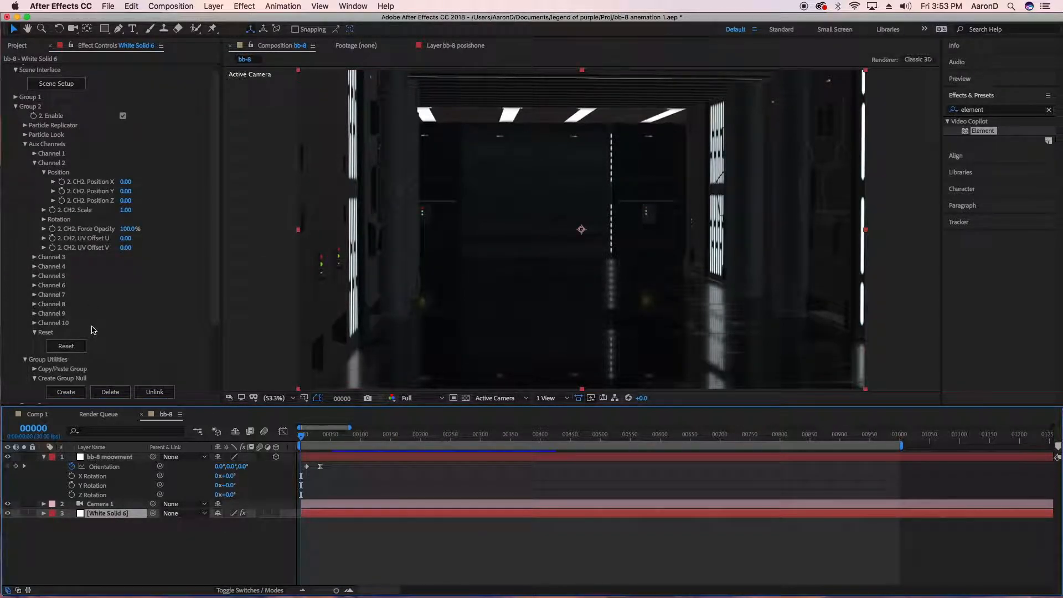
scroll(97, 315, up, 5)
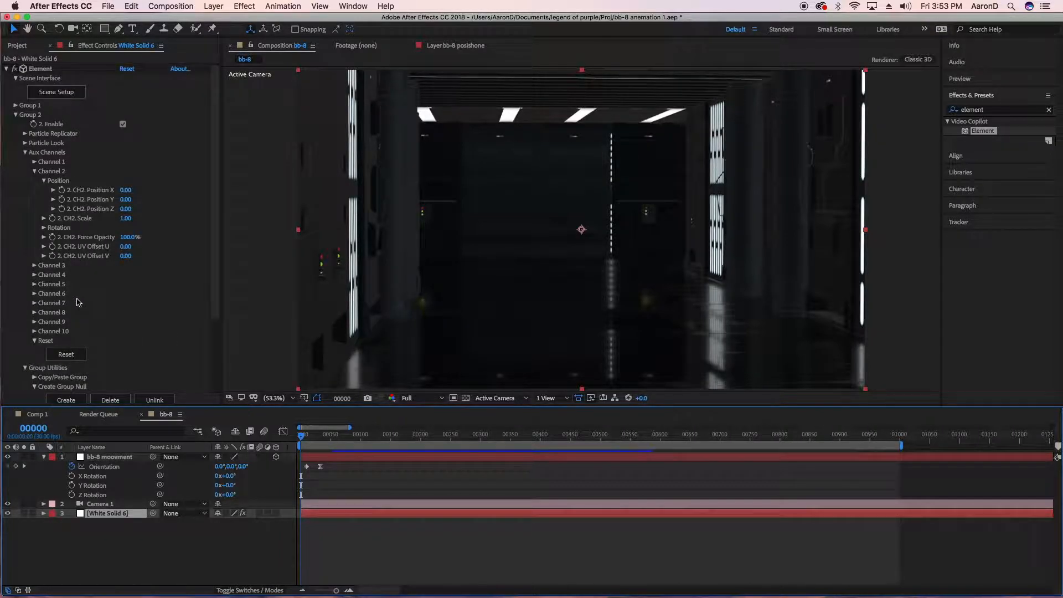
click(16, 115)
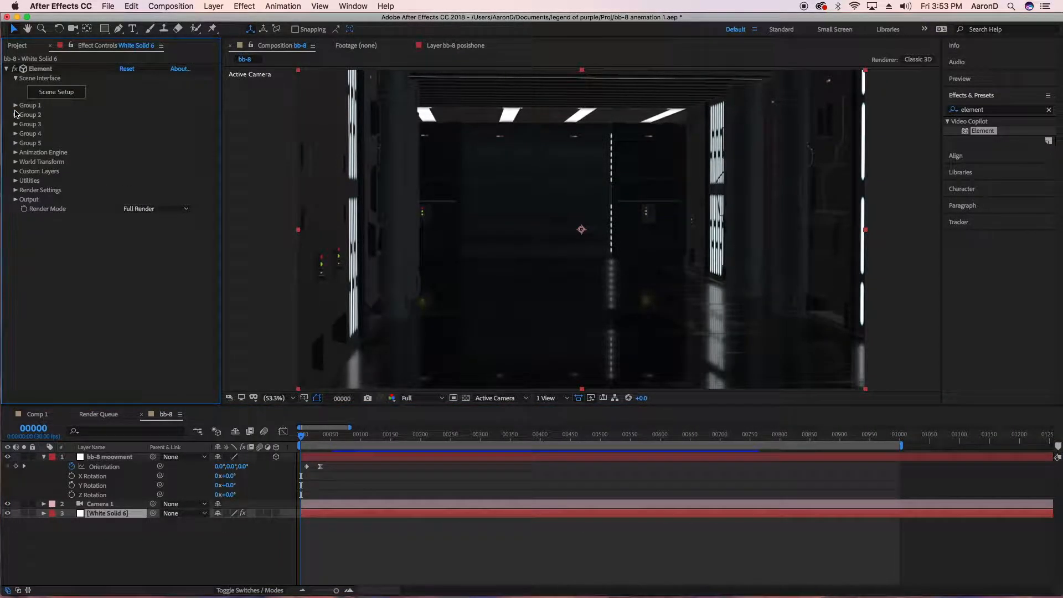
click(16, 115)
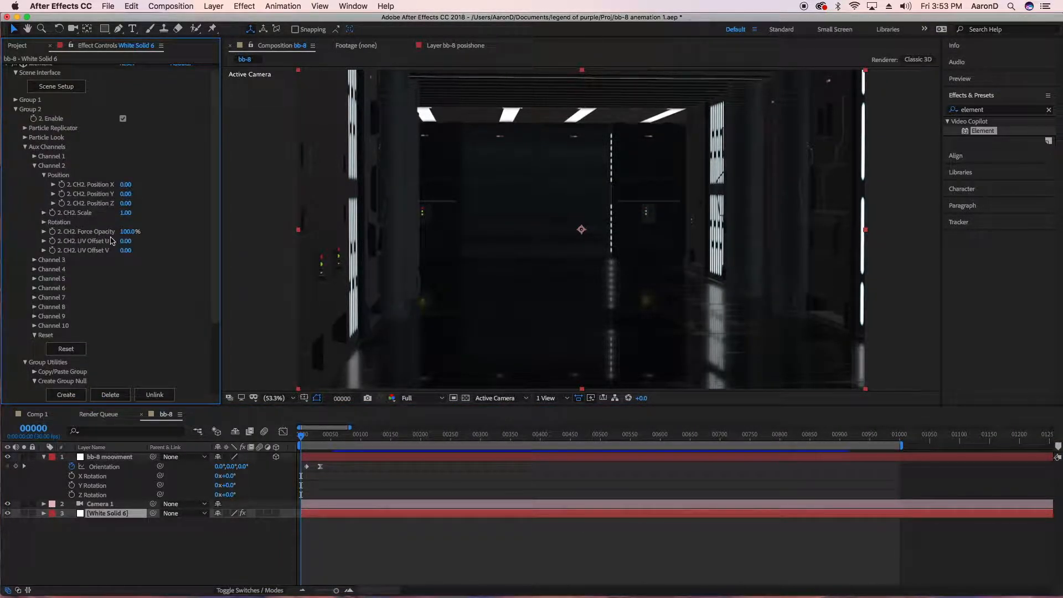
click(313, 438)
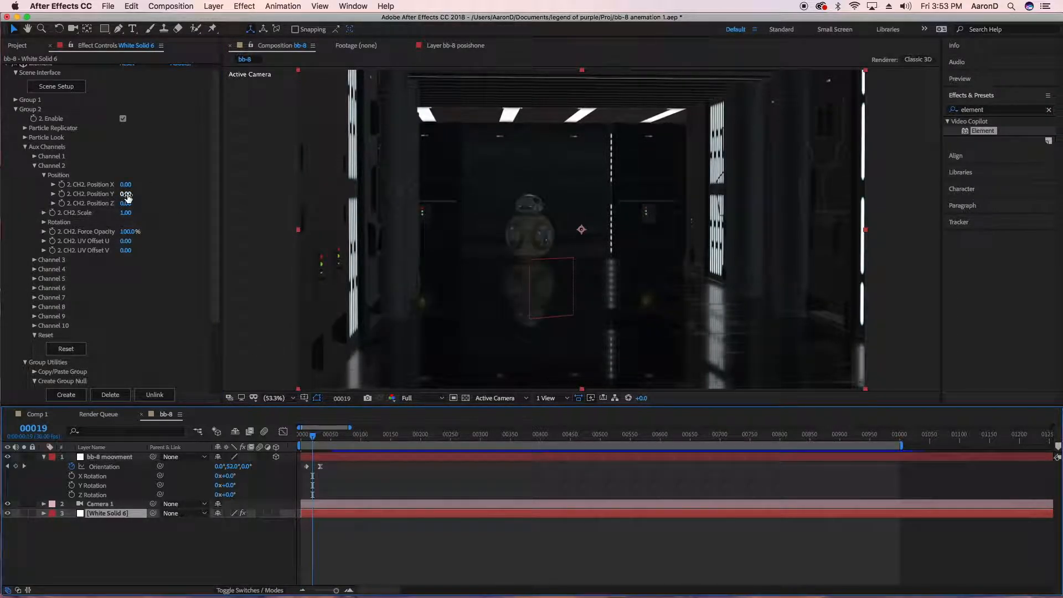
Try offsetting Group 2's Channel 2 Position Z to 0.62, and reset it to 0.
drag(126, 203, 165, 210)
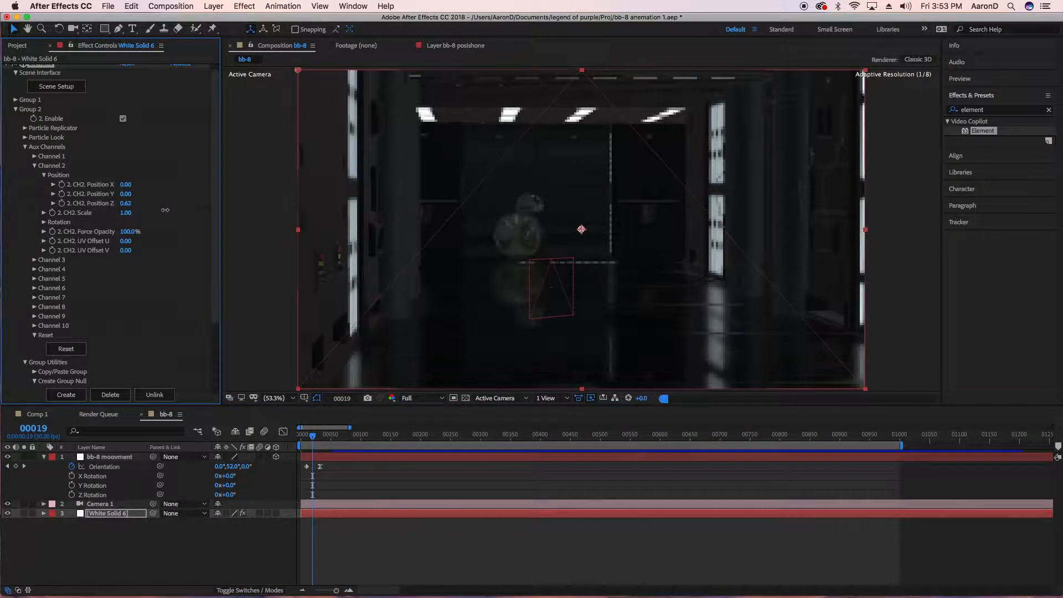
click(132, 204)
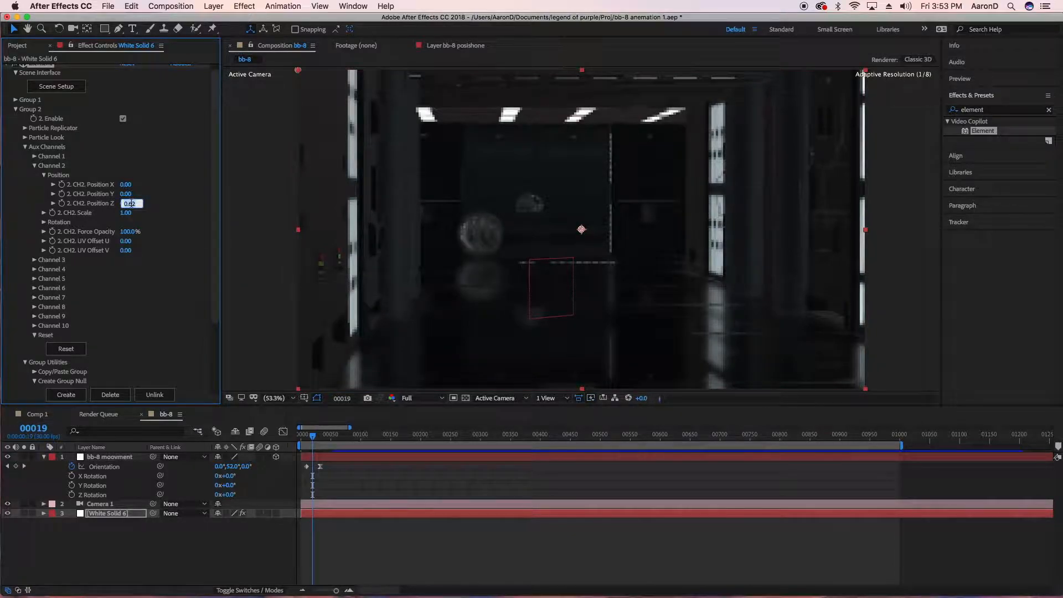
text(0)
key(Return)
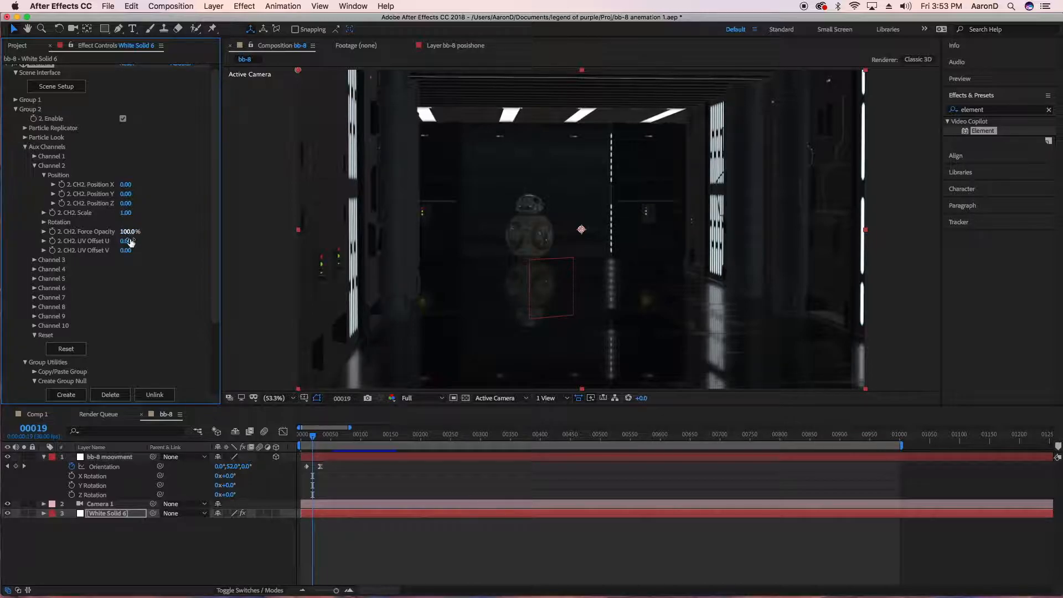
Expand Channel 2's Rotation settings, try rotating the body about Y to 119°, and undo that rotation.
click(127, 241)
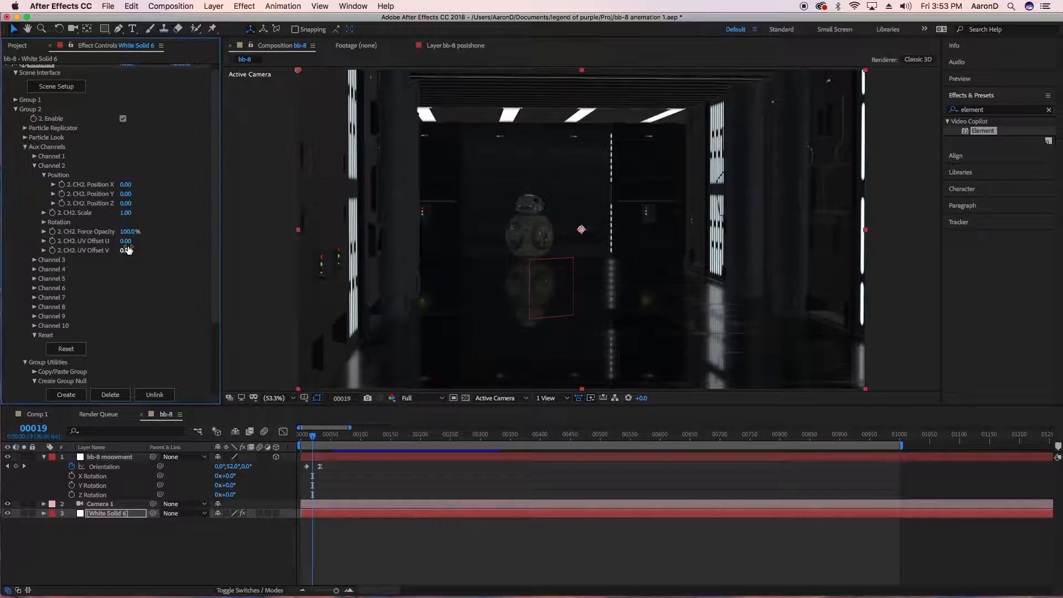
click(44, 222)
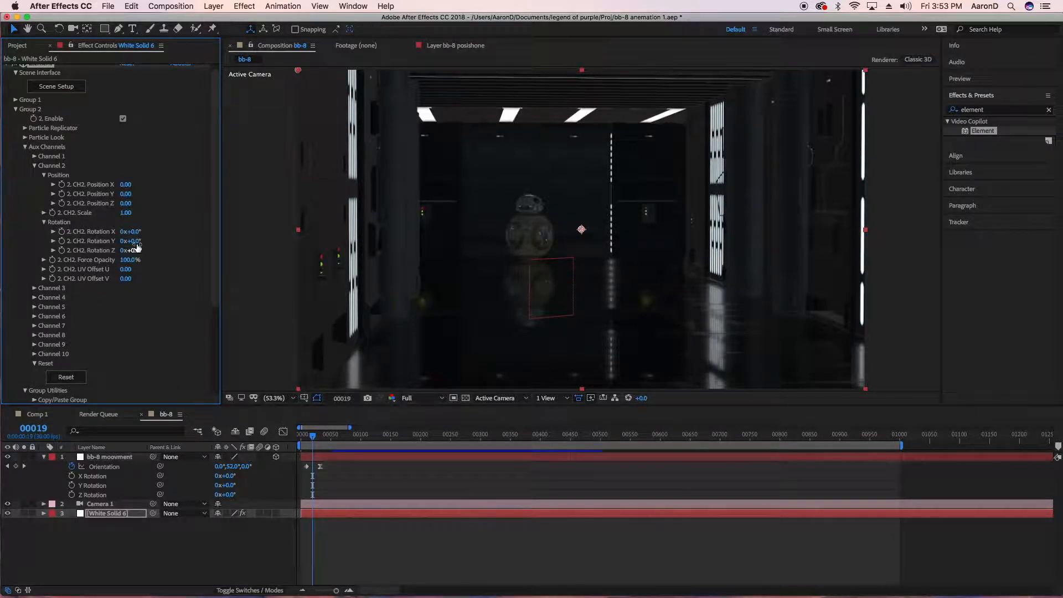
drag(145, 240, 205, 244)
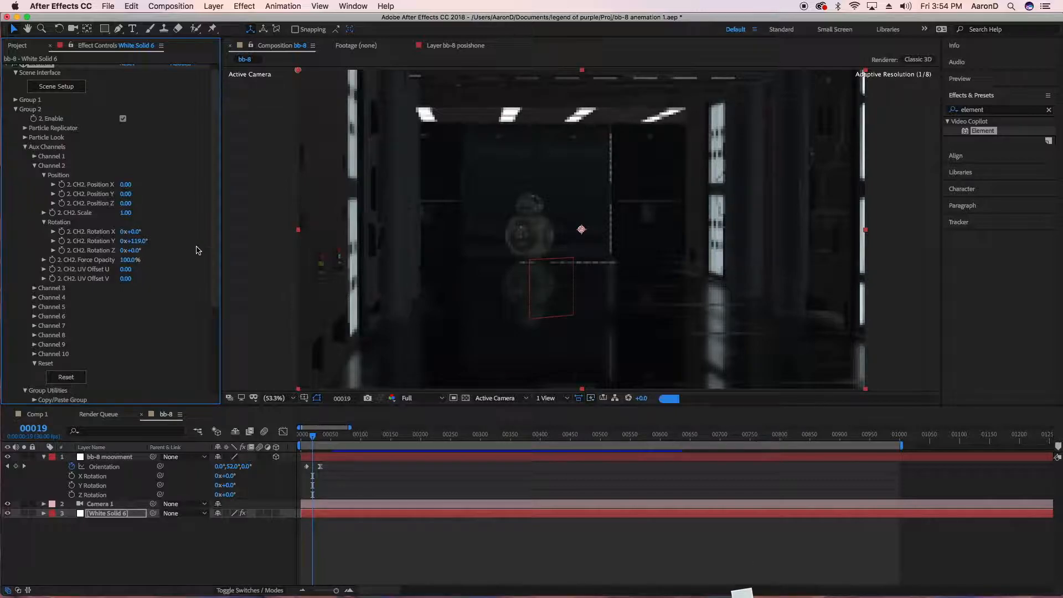
key(super+z)
Test the body's roll with Channel 2 Rotation X, trying 65° and another rotation, and reset it to 0°.
drag(132, 232, 176, 237)
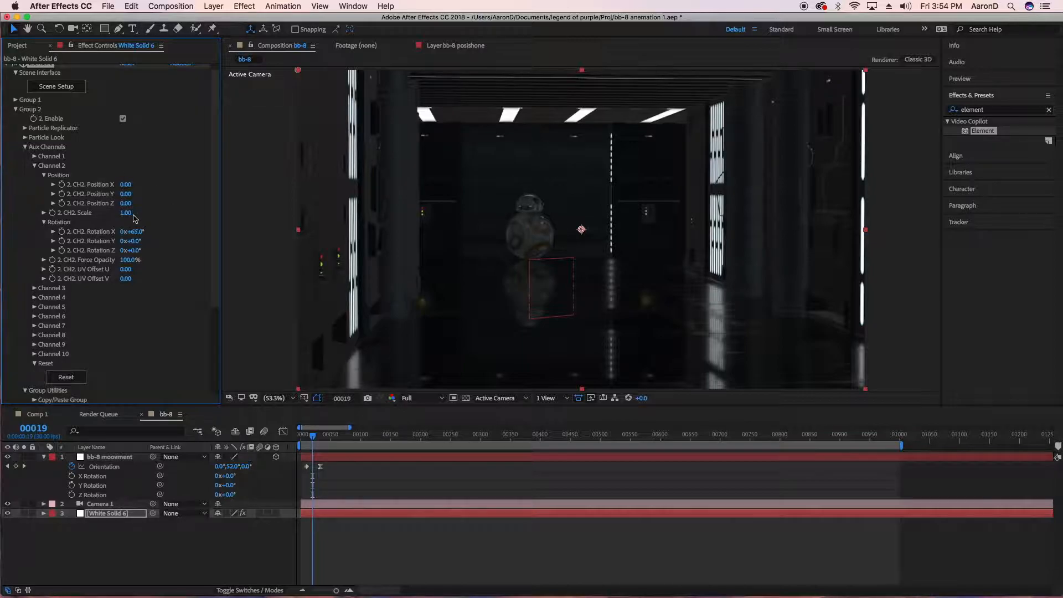
click(136, 231)
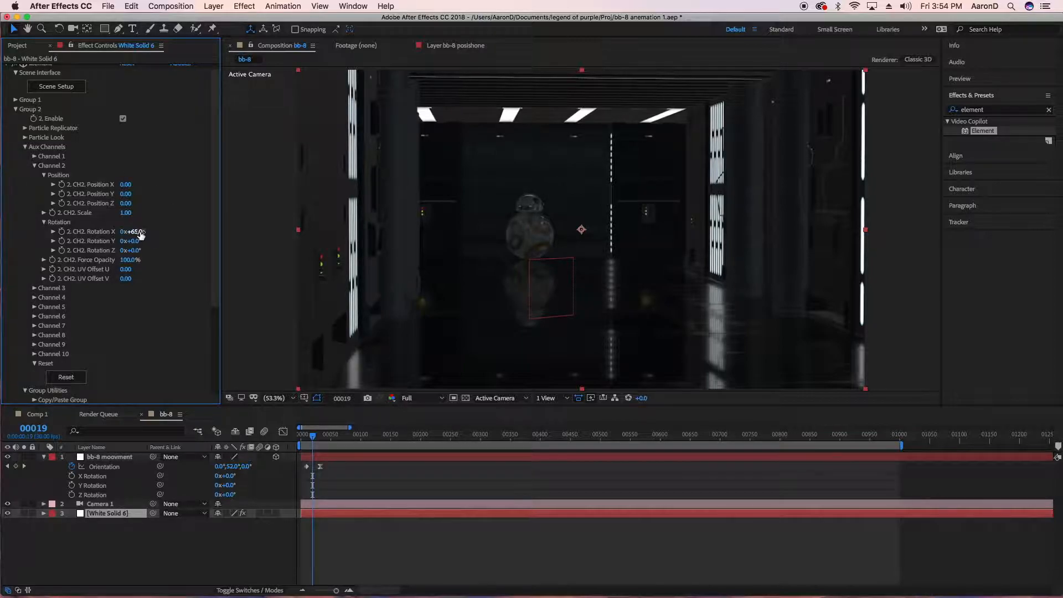
text(0)
key(Return)
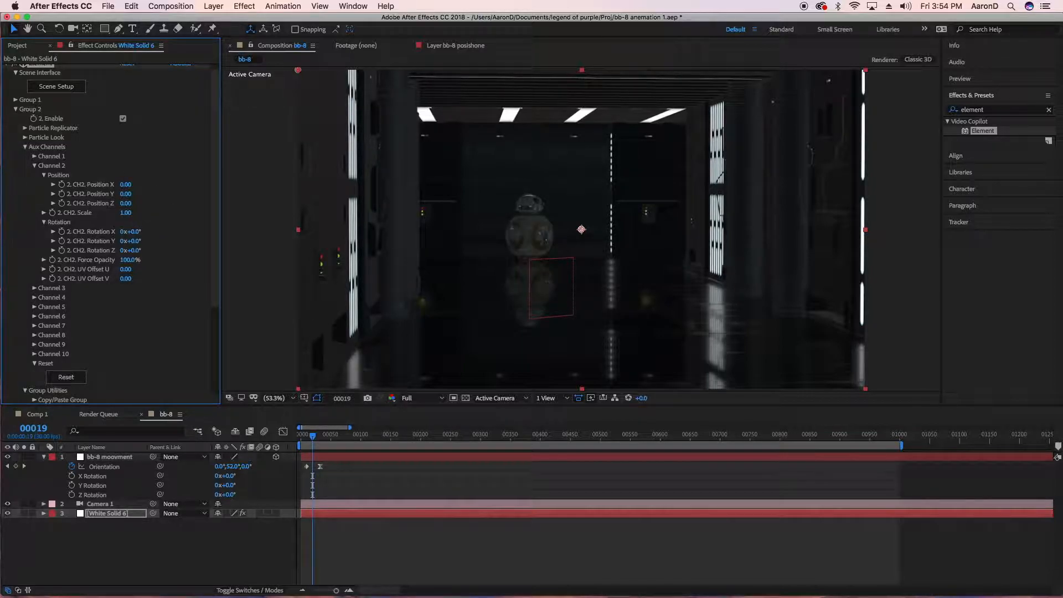
drag(133, 232, 166, 235)
click(137, 232)
text(0)
key(Return)
Show the bb-8 moovment null's Position keyframes and go to its middle keyframe at frame 24.
key(p)
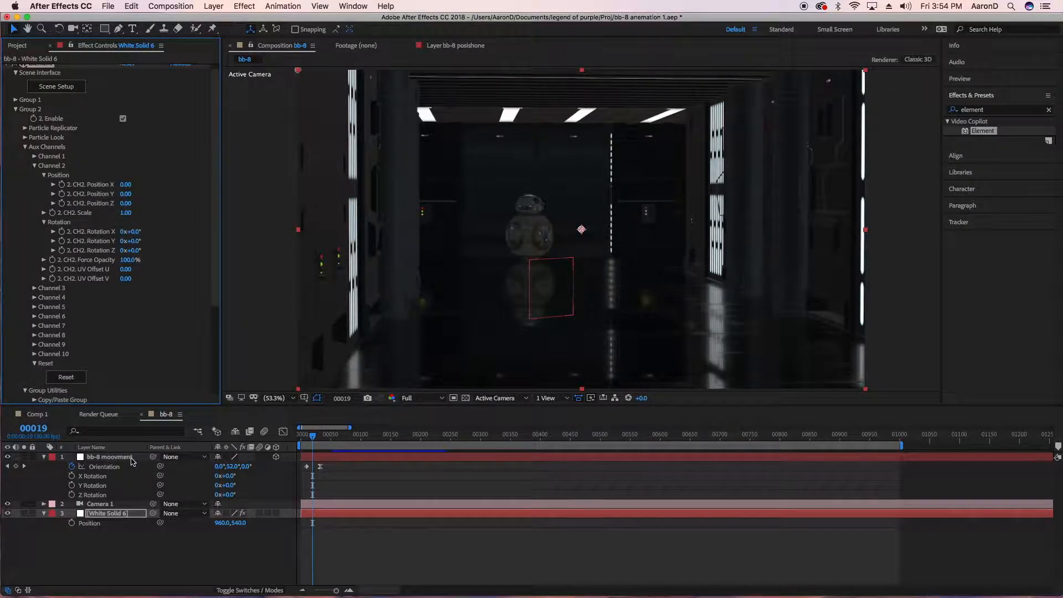
click(136, 460)
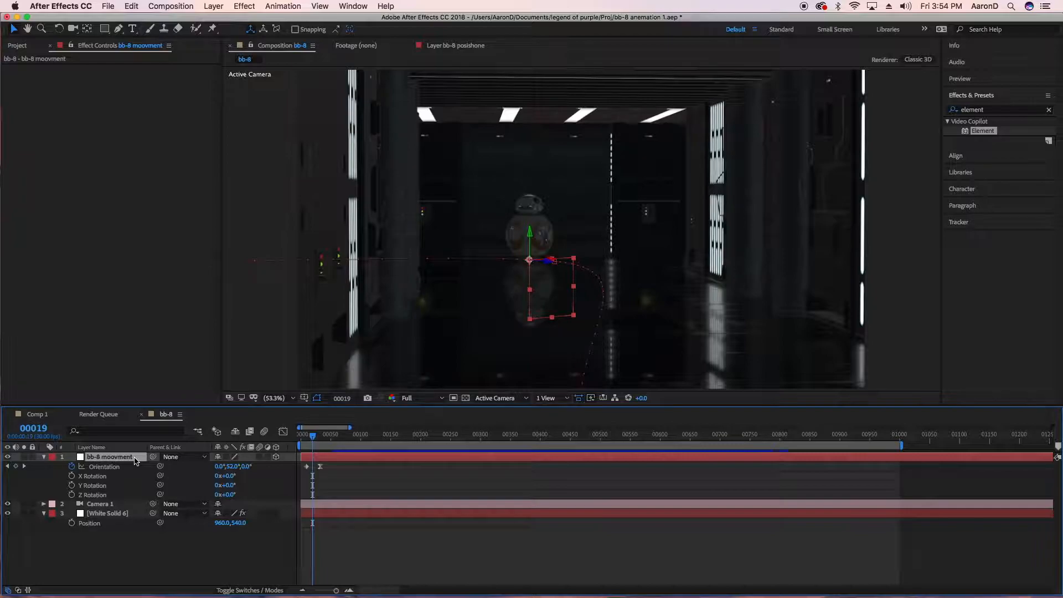
key(p)
key(r)
key(p)
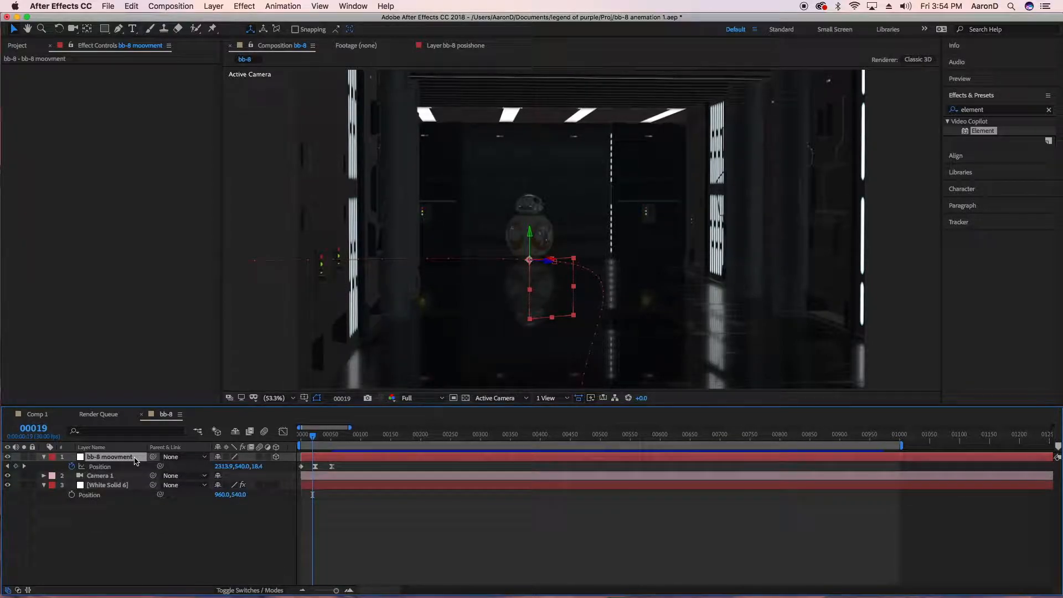
key(r)
key(p)
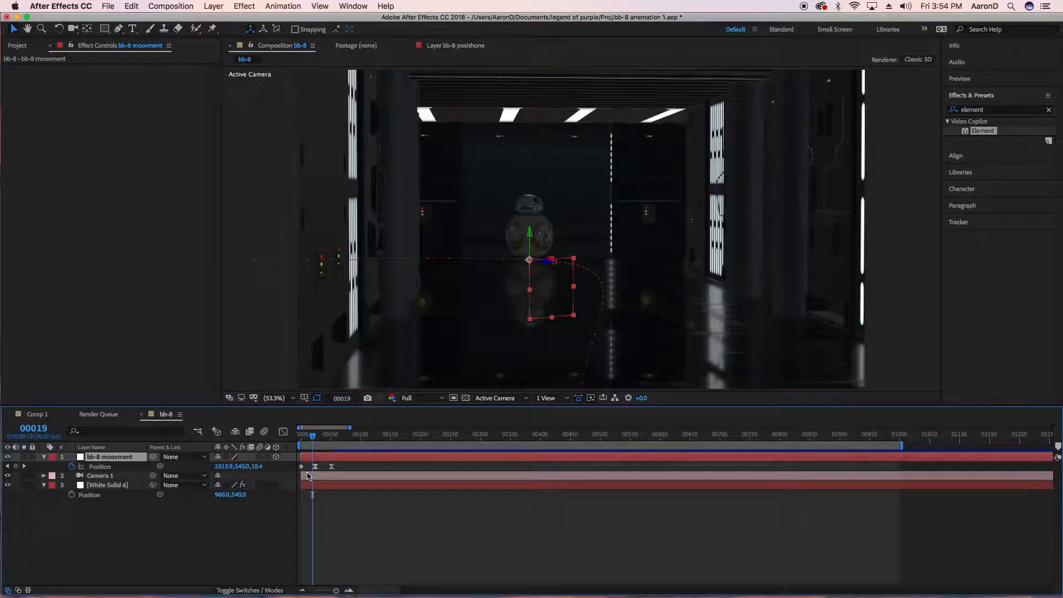
key(shift+Page_Down)
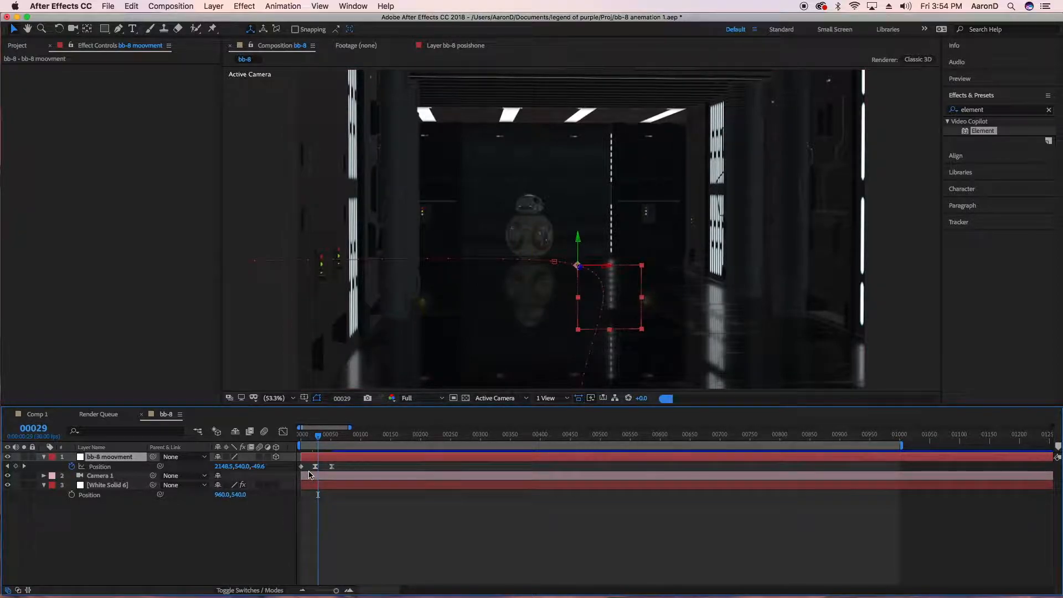
key(Page_Up)
key(Page_Up)
key(Page_Up)
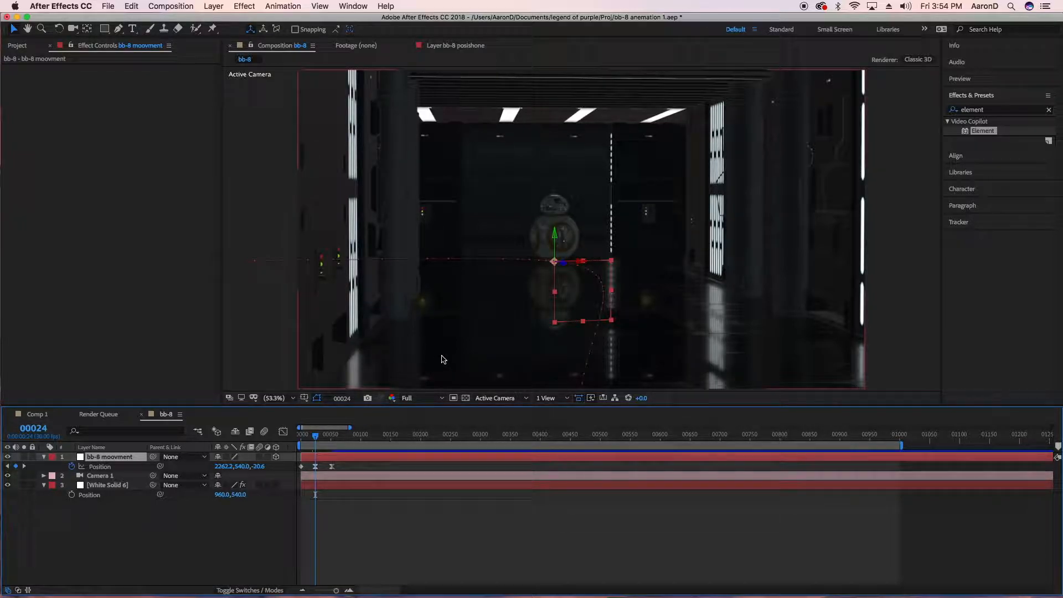
Start keyframing Element's Group 2 Channel 2 Rotation X at 0° on White Solid 6 at frame 24.
click(107, 485)
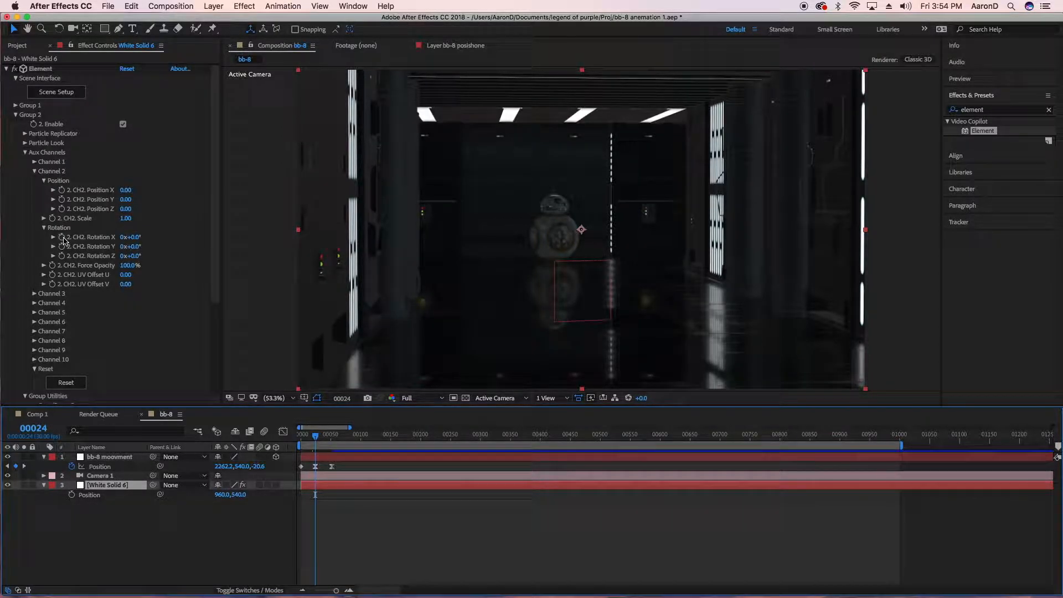
click(62, 237)
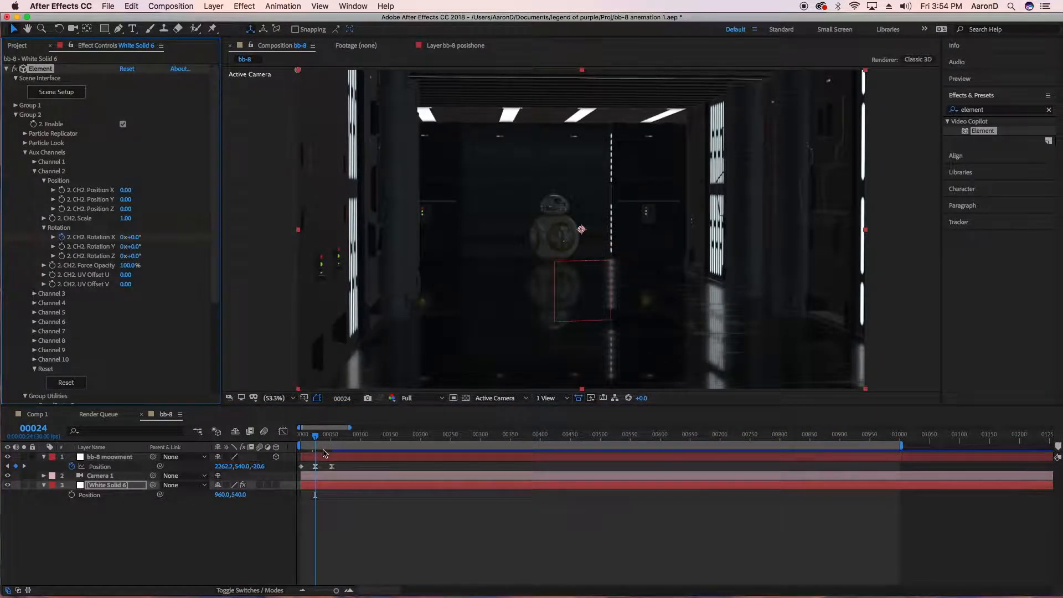
click(44, 485)
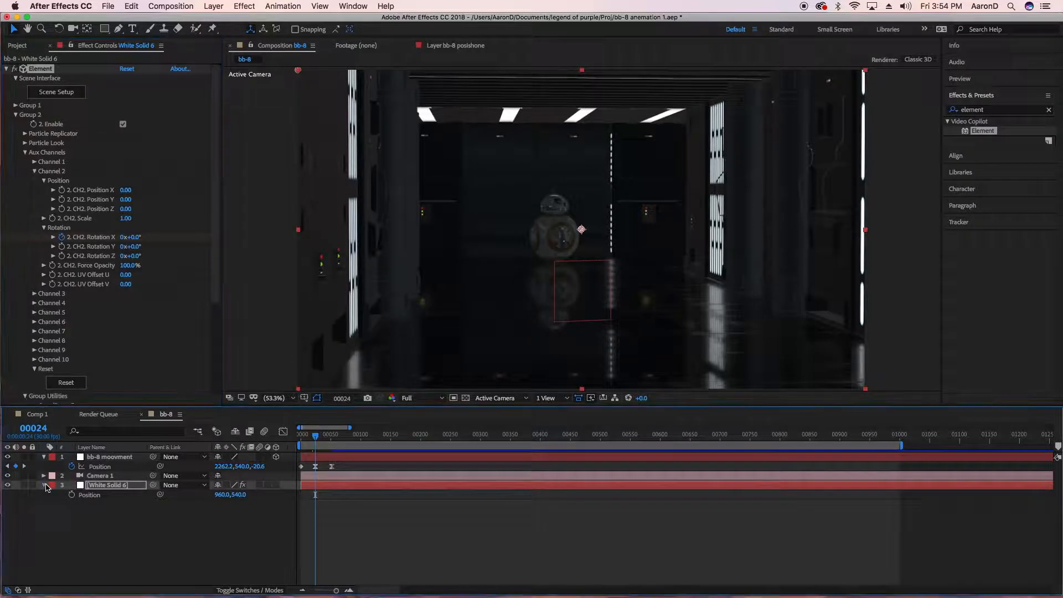
Reveal the keyframed properties of White Solid 6 and the bb-8 moovment null, and nudge the null's second Orientation keyframe slightly later.
click(43, 485)
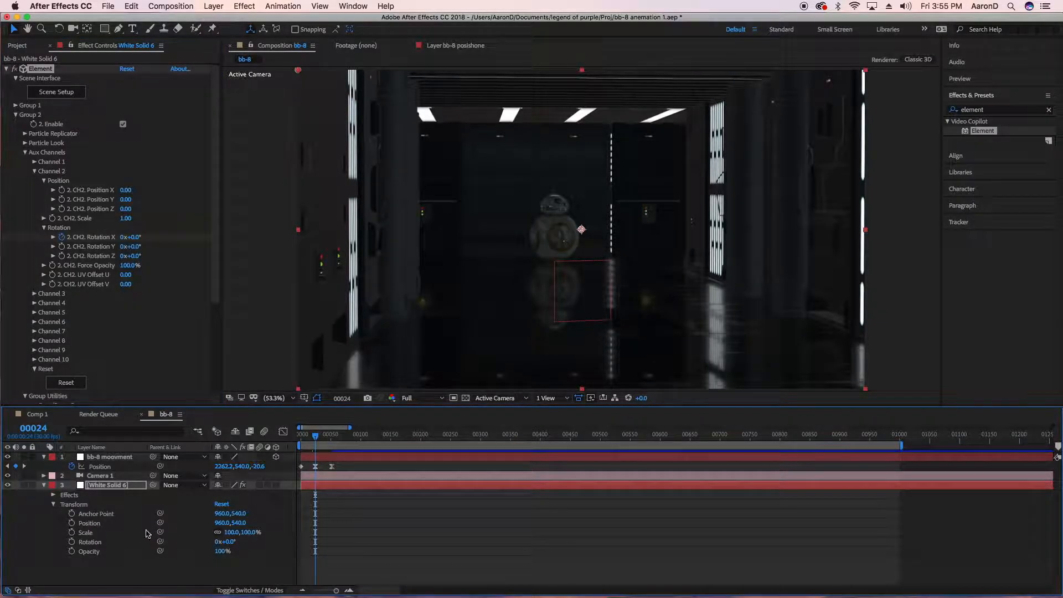
click(44, 485)
key(u)
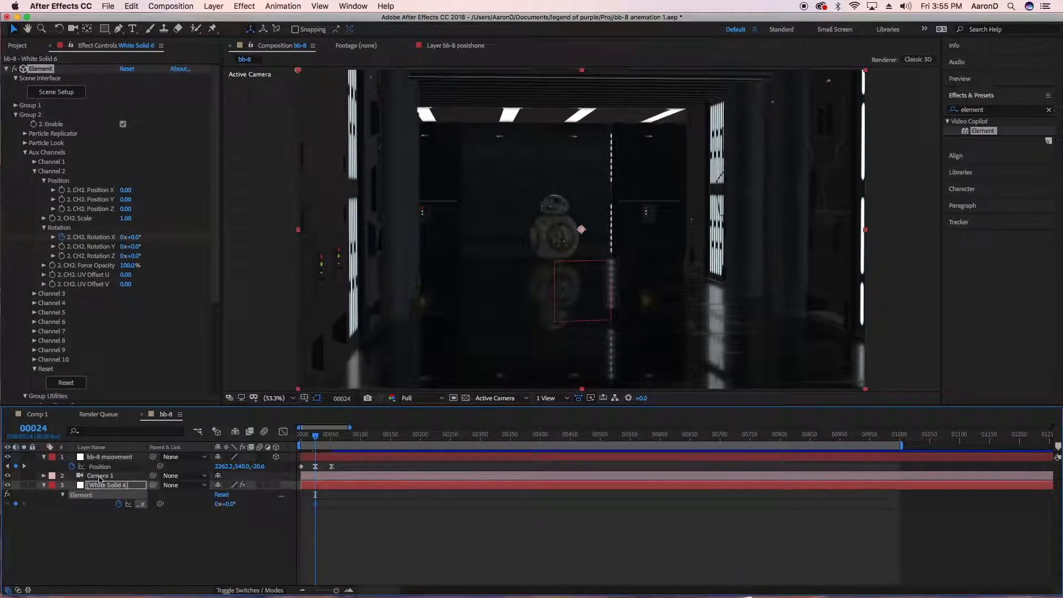
click(104, 459)
key(u)
key(u)
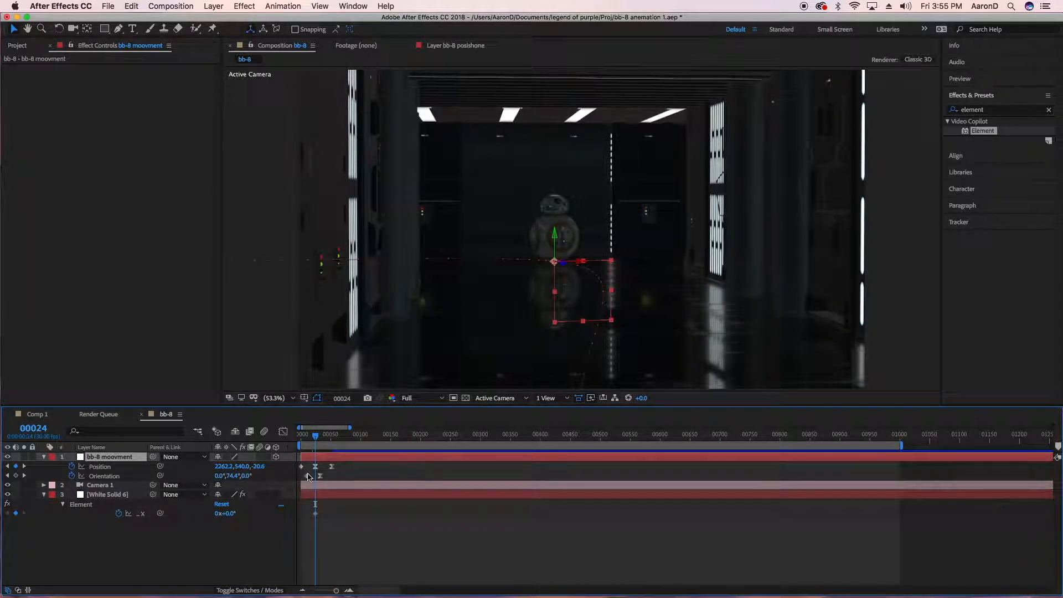
drag(322, 477, 320, 477)
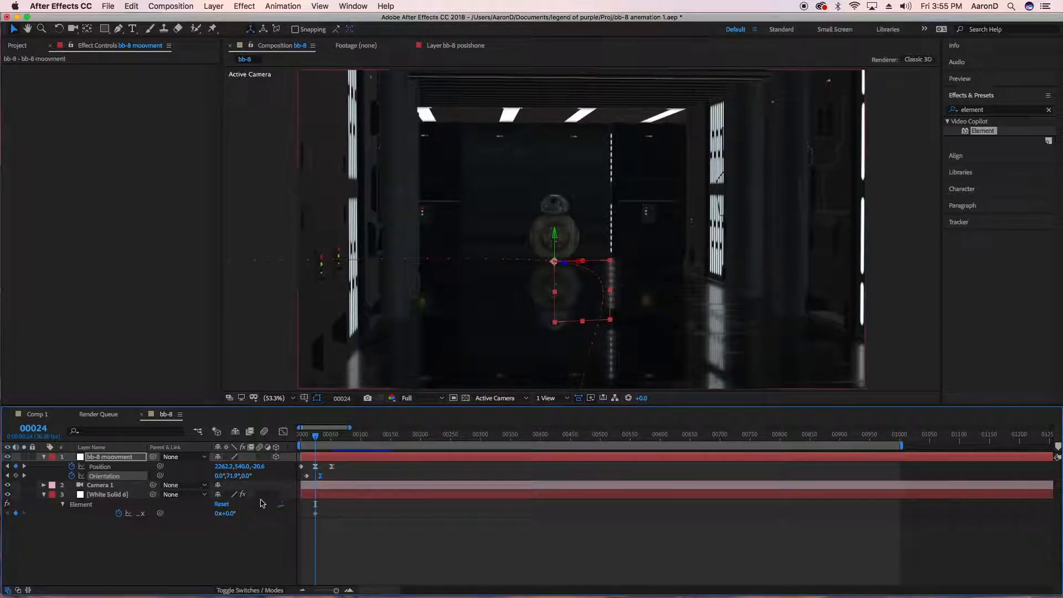
Move White Solid 6's Channel 2 Rotation X keyframe to the timeline start, and key 139° at frame 24.
click(313, 514)
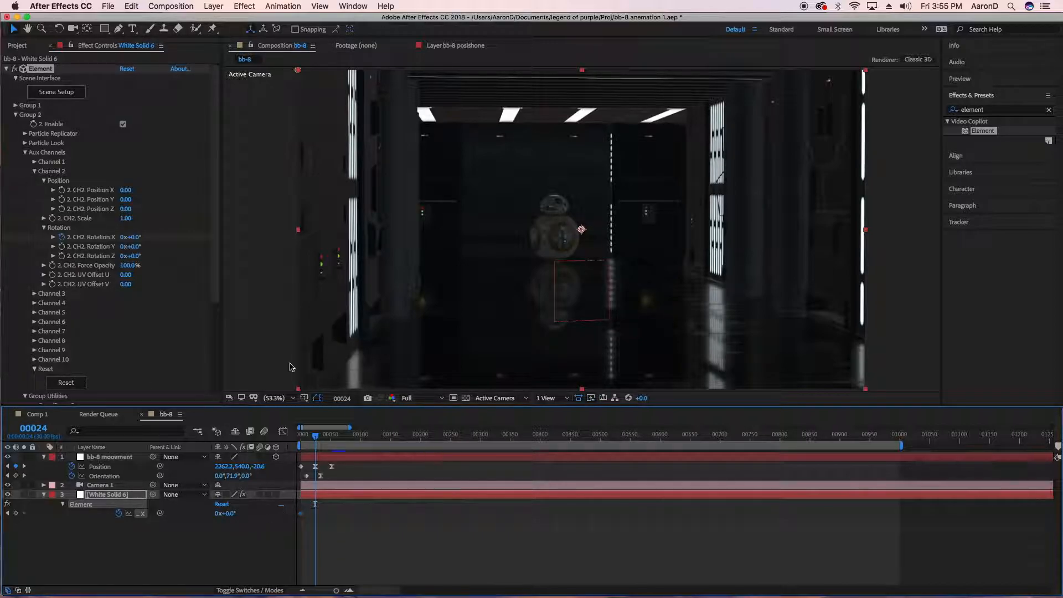
drag(227, 513, 316, 526)
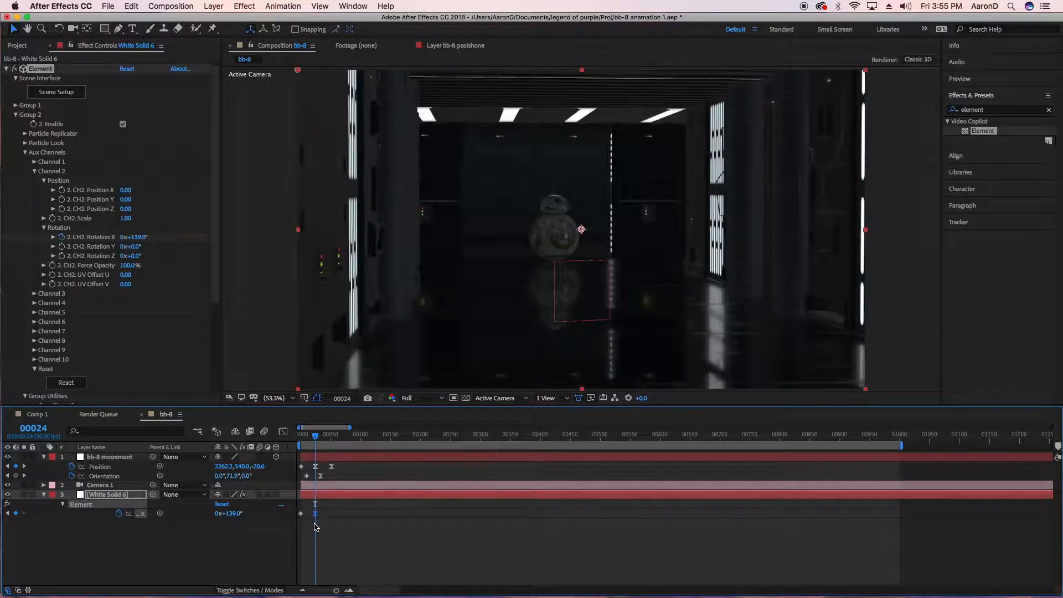
Preview the animation from frame 0 to check the body's roll as BB-8 enters the corridor.
drag(319, 438, 299, 438)
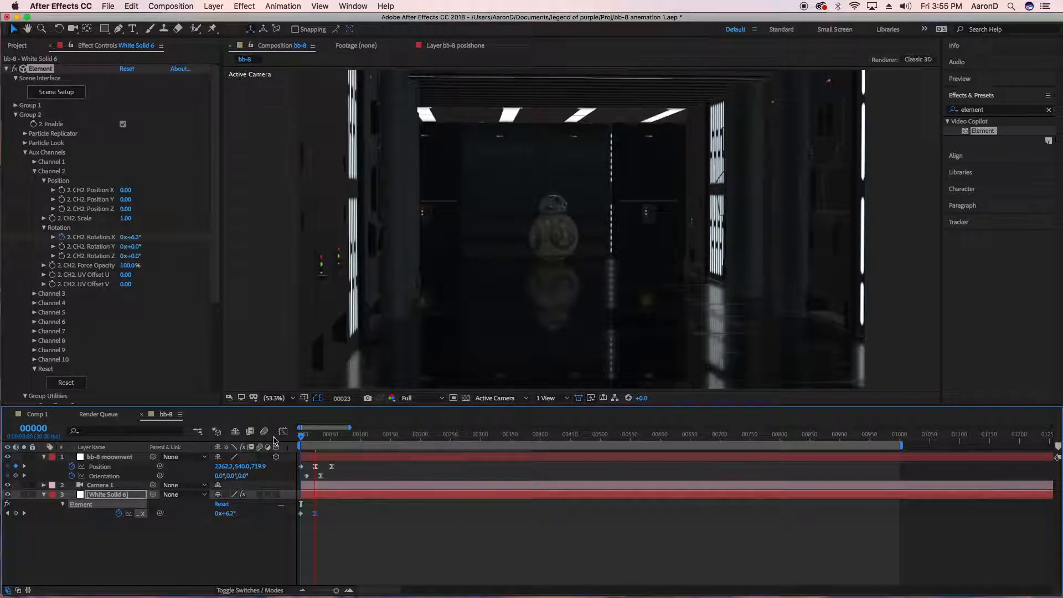
click(742, 323)
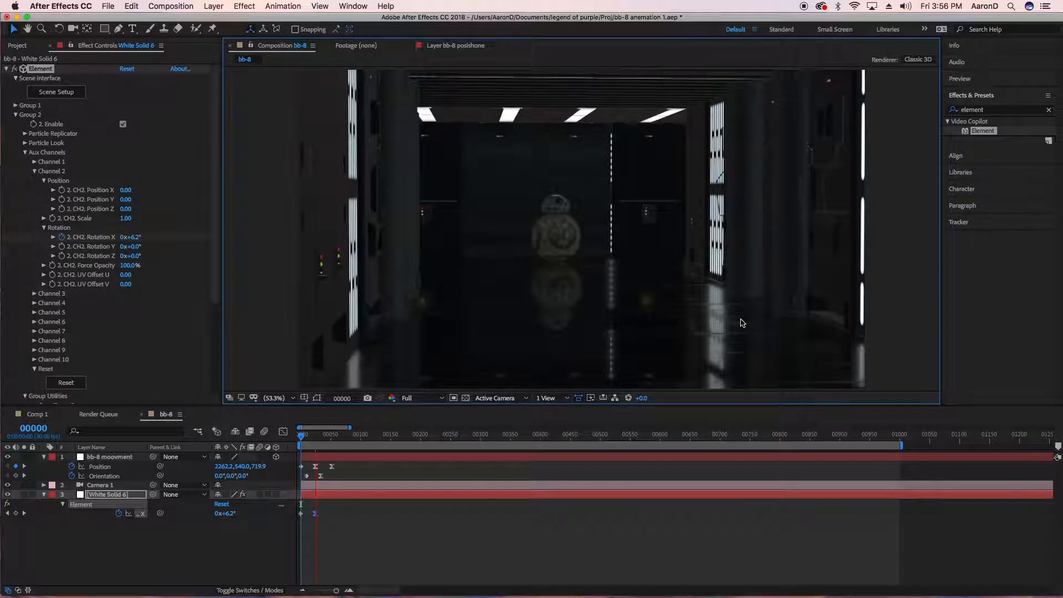
key(space)
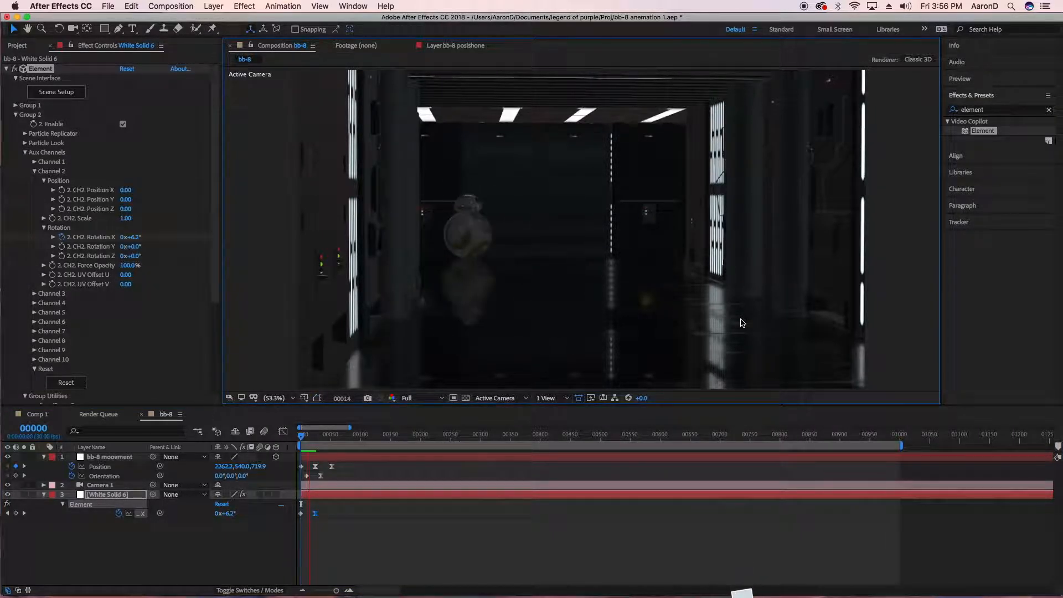
key(space)
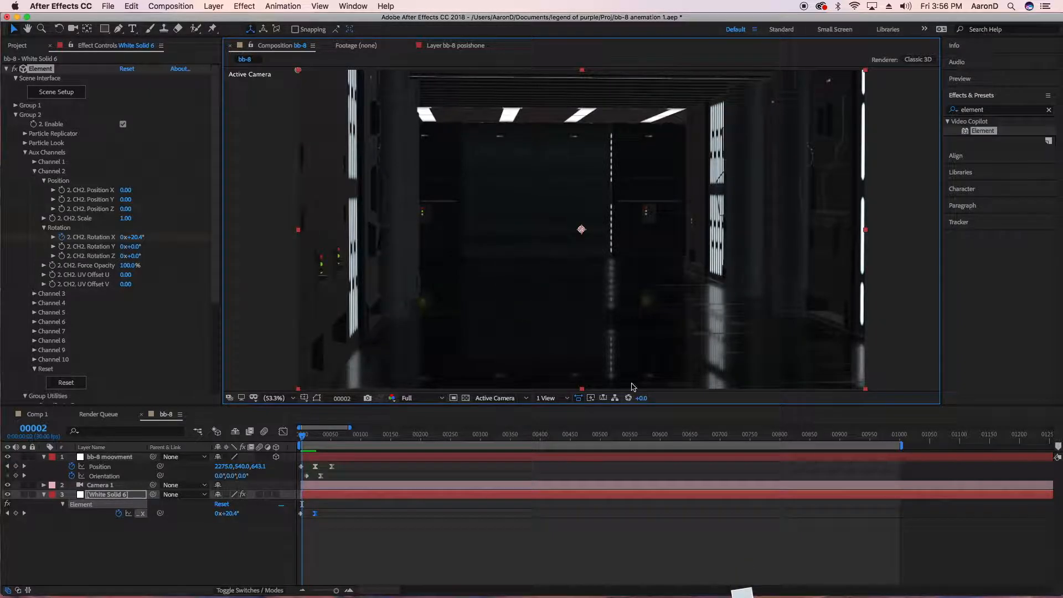
Try turning the body about 41° in Y, and keyframe Channel 2 Rotation Y at 0° on frame 15 and 296° on frame 52.
drag(302, 436, 310, 442)
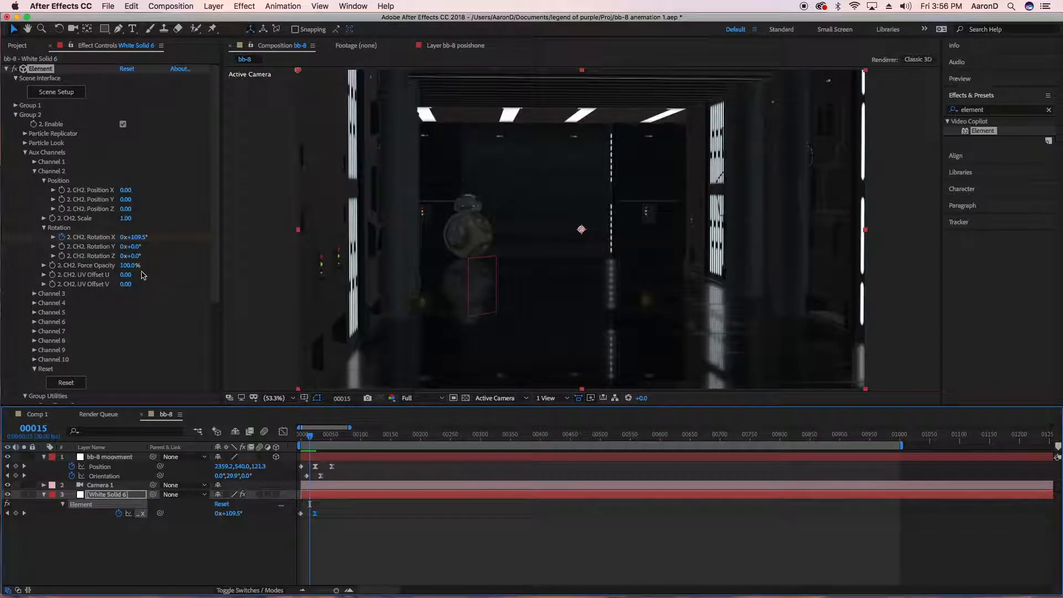
drag(144, 246, 152, 246)
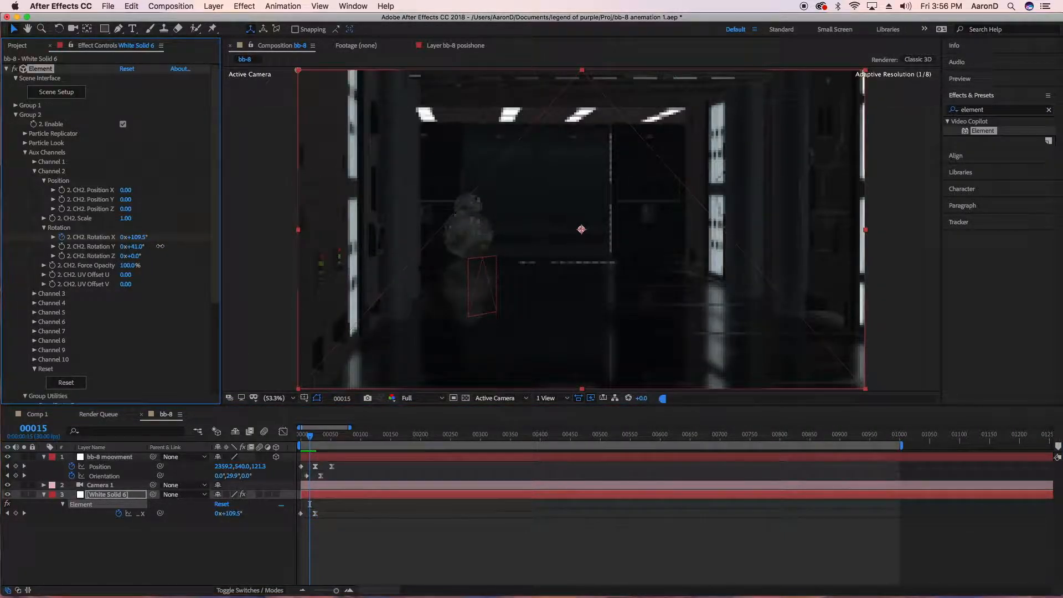
click(137, 247)
text(40)
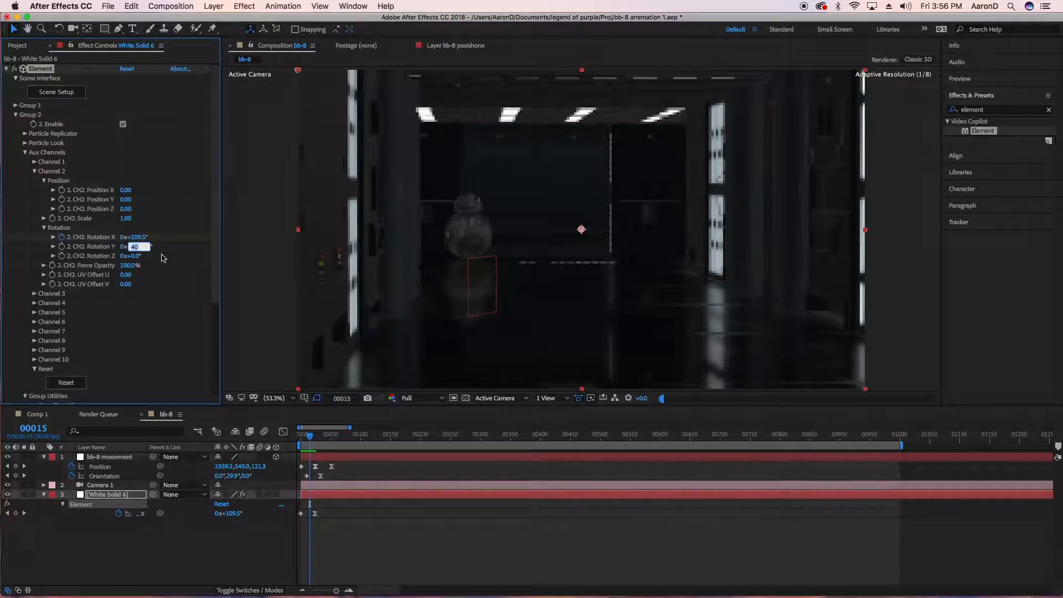
key(Return)
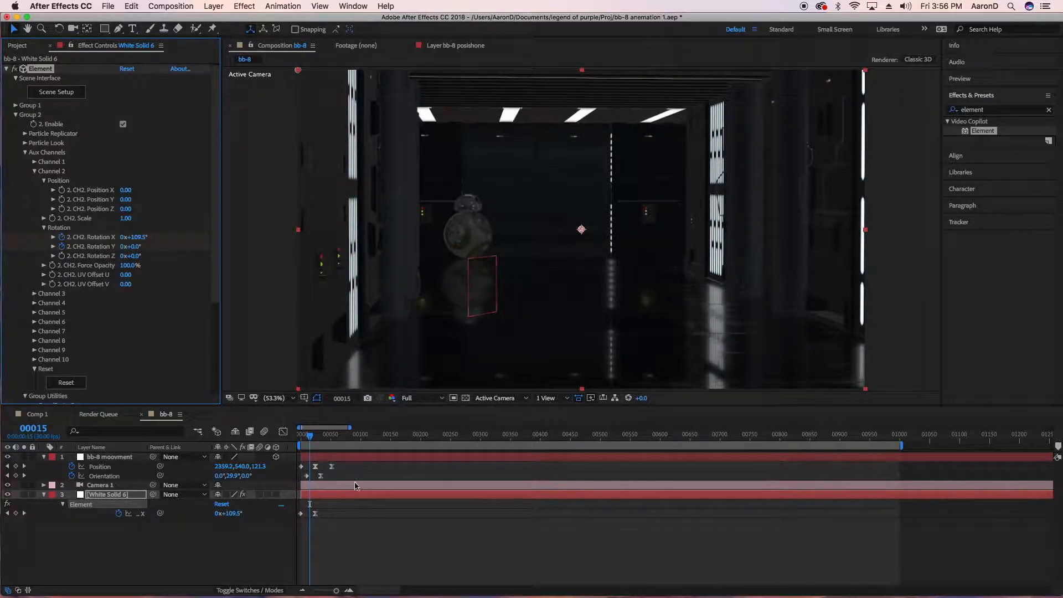
drag(308, 439, 330, 440)
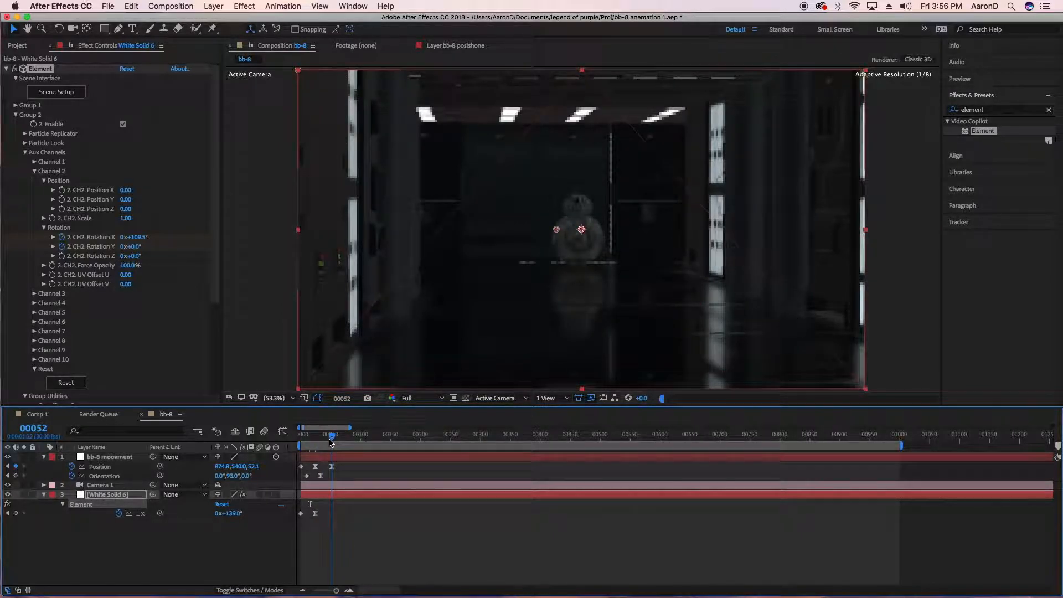
drag(133, 246, 305, 247)
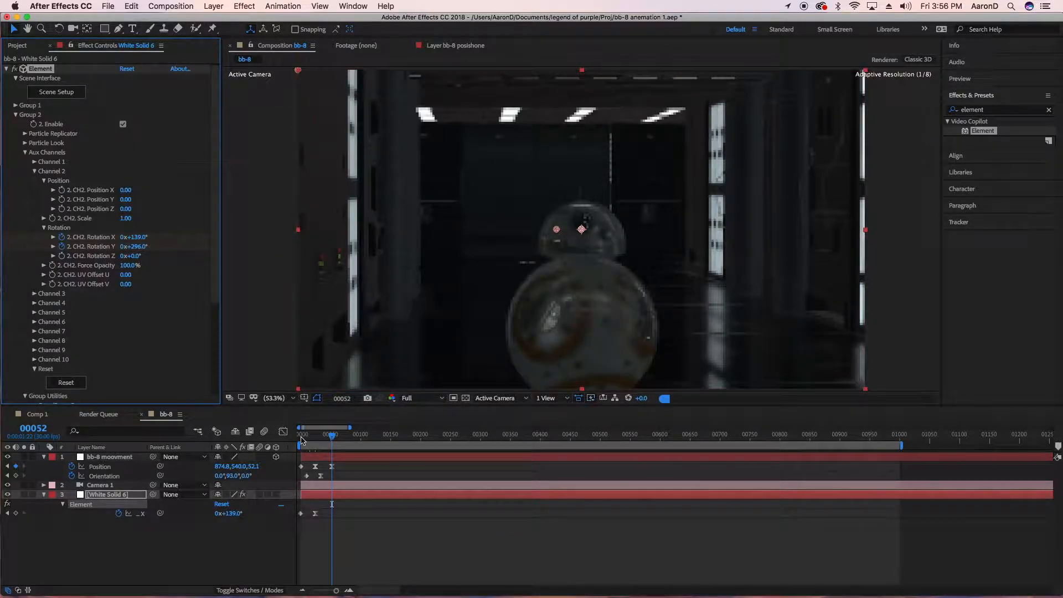
Play the animation from the start to check the combined X and Y rotation, and return to frame 24.
drag(332, 441, 226, 443)
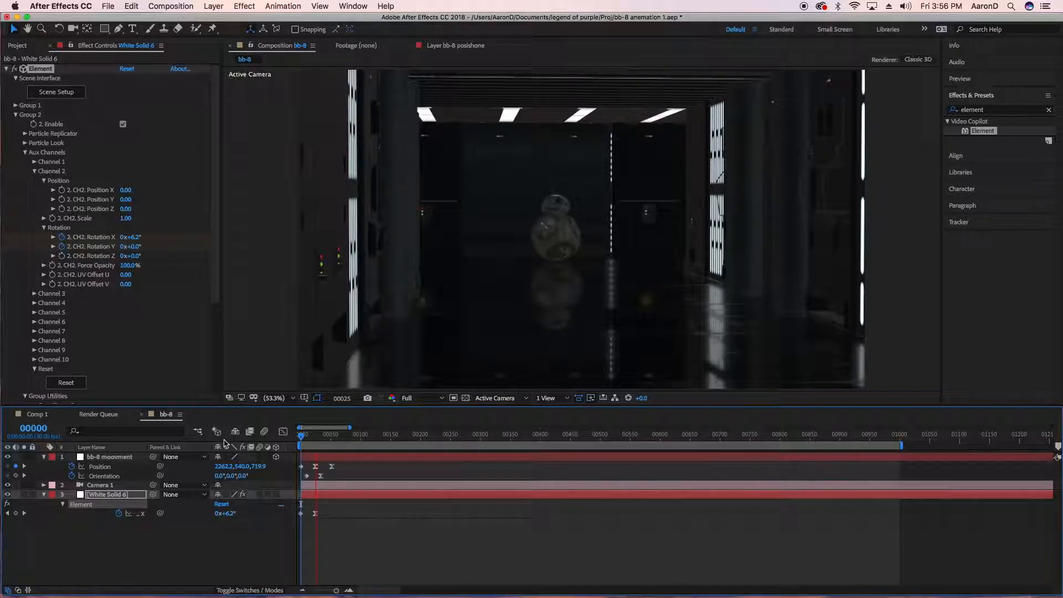
key(space)
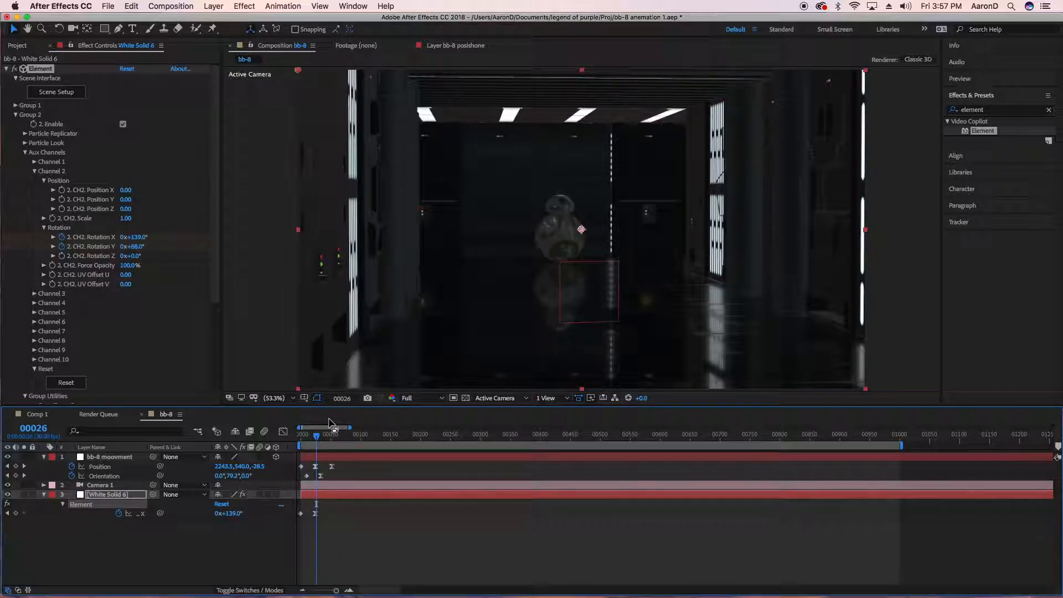
drag(317, 438, 316, 438)
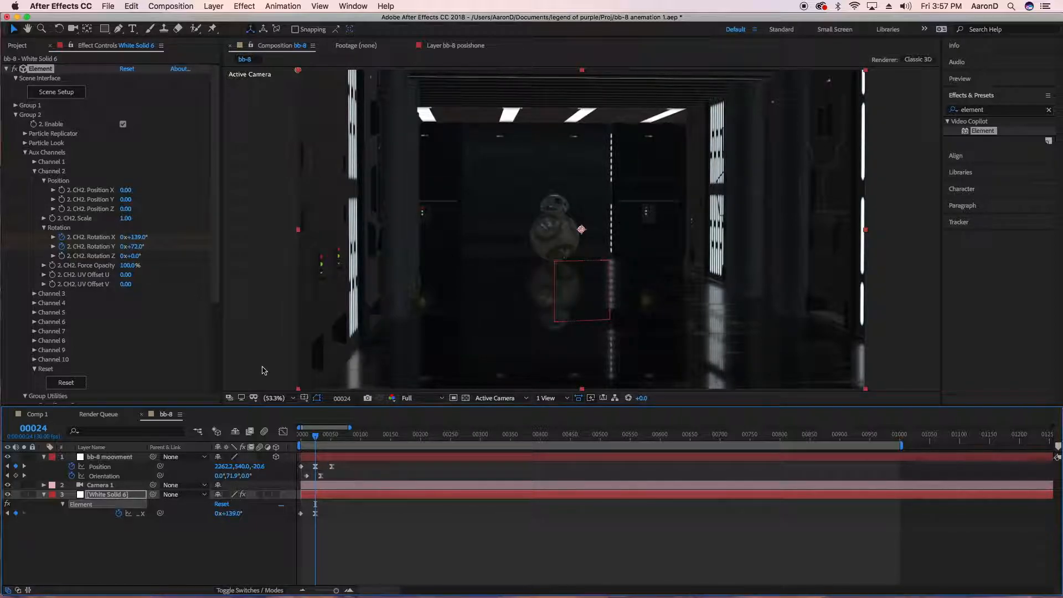
Keyframe Channel 2 Rotation X to more than three full turns at frame 52, and preview the roll from the start.
drag(315, 437, 333, 443)
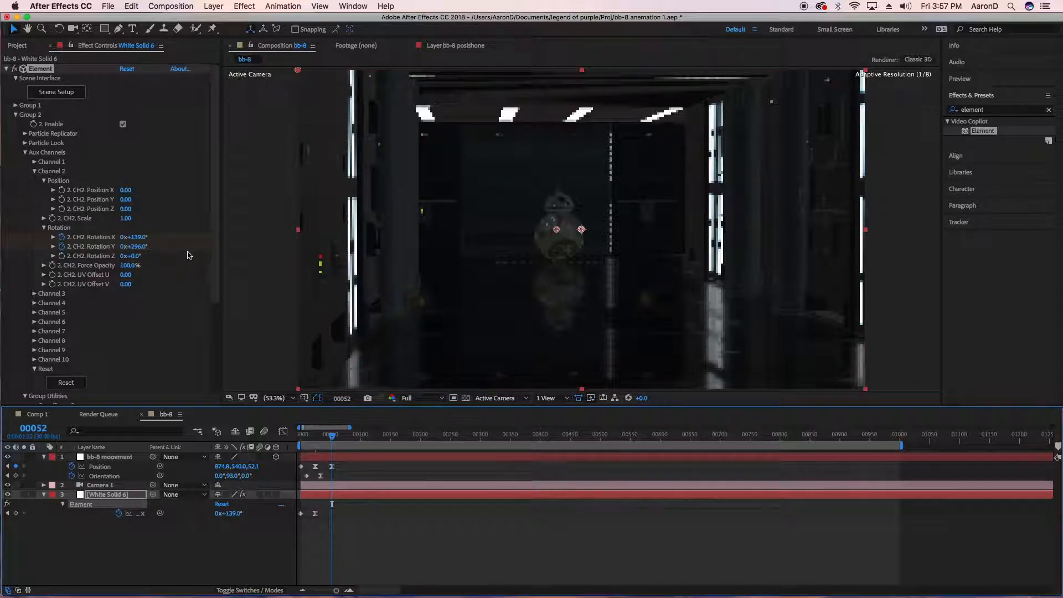
drag(138, 237, 817, 300)
drag(337, 441, 301, 440)
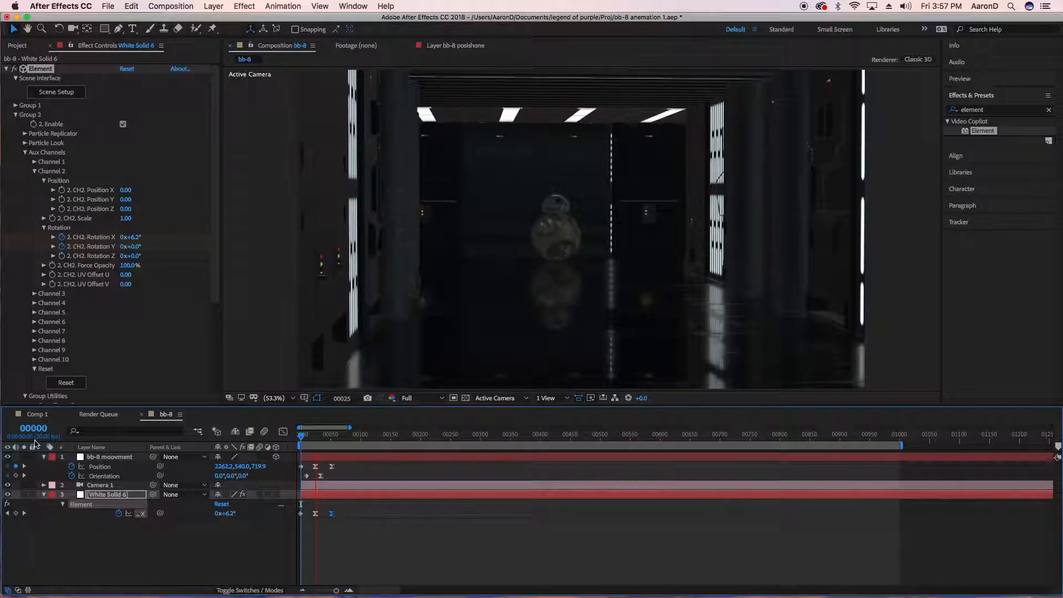
key(space)
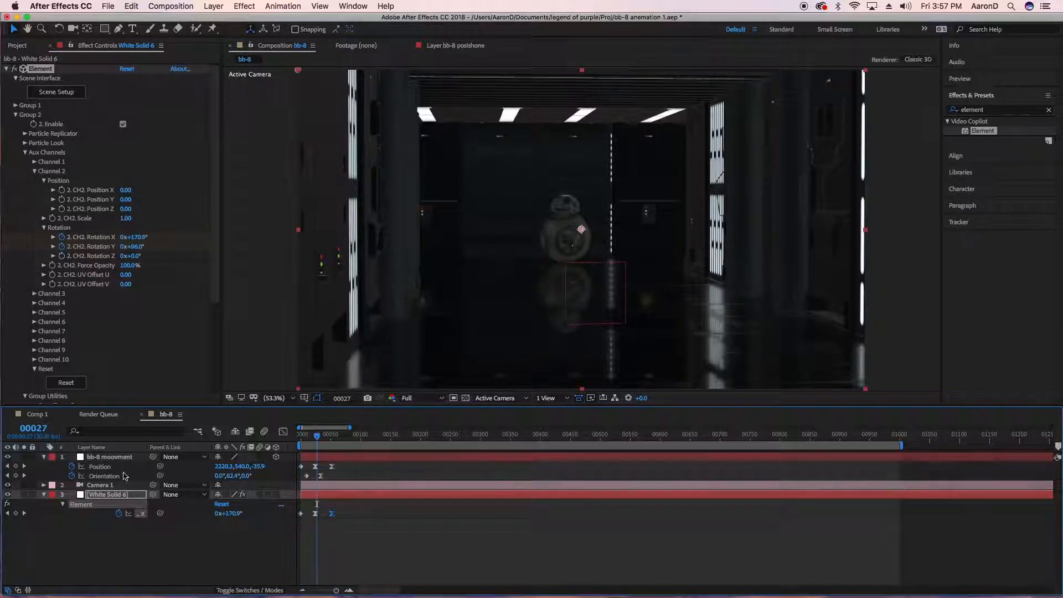
Reverse the body's roll at frame 50 by setting Channel 2 Rotation X to -2x-104.8°.
click(314, 440)
drag(314, 440, 330, 440)
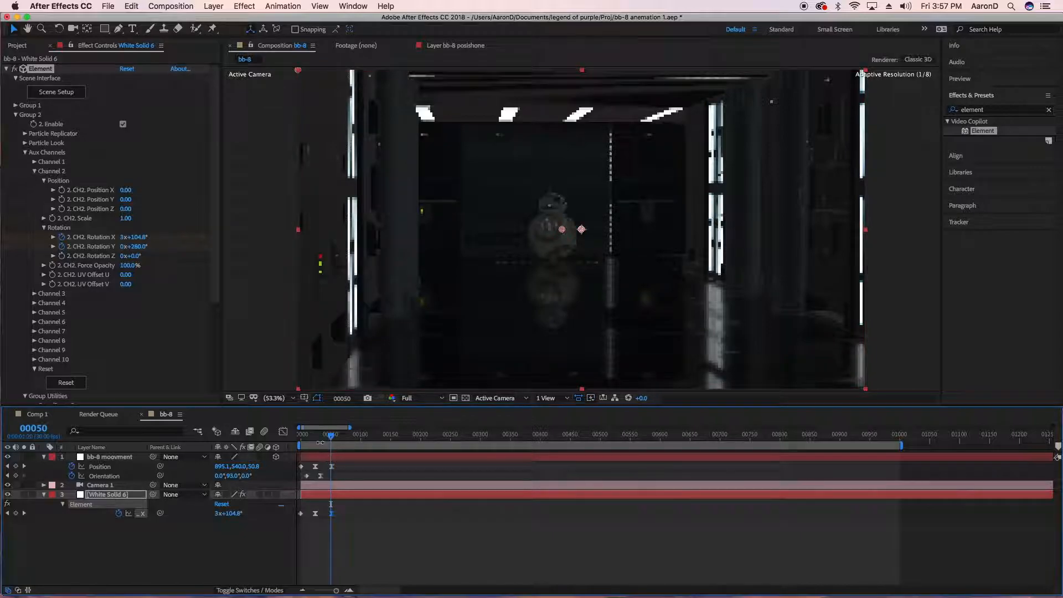
click(134, 238)
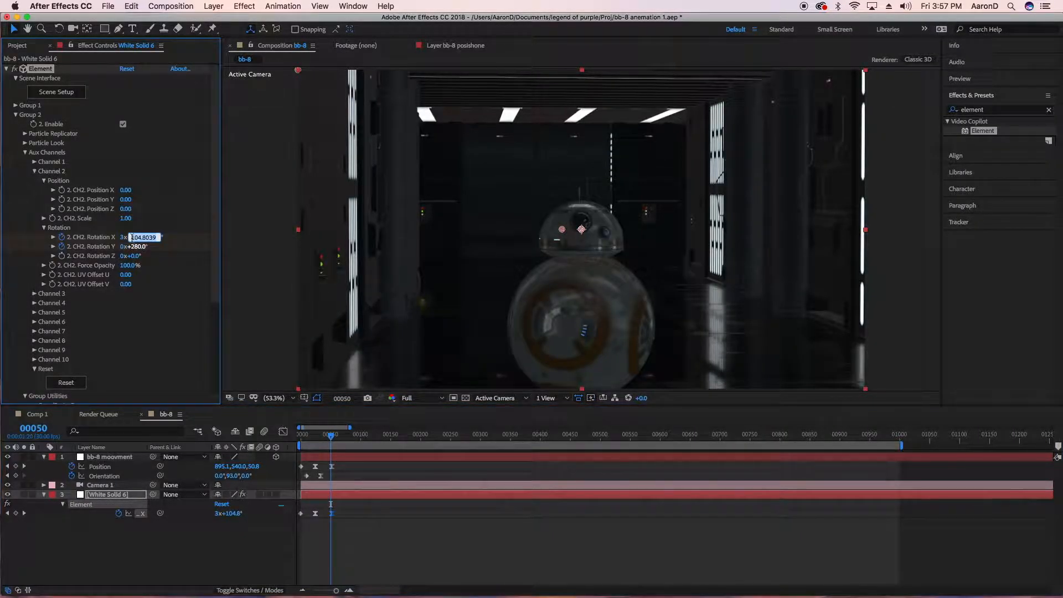
text(-)
click(122, 238)
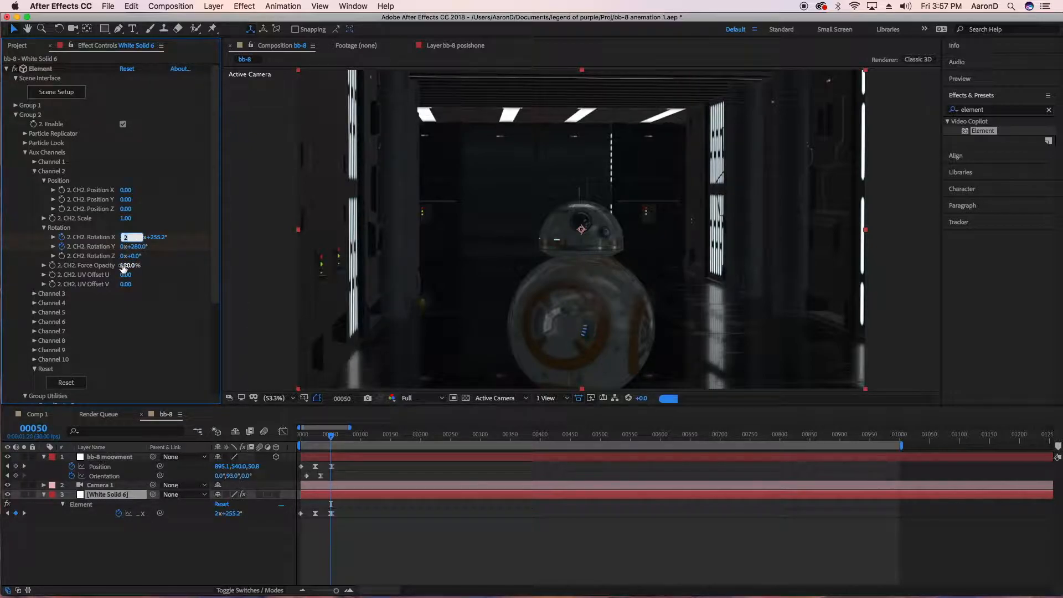
text(-3)
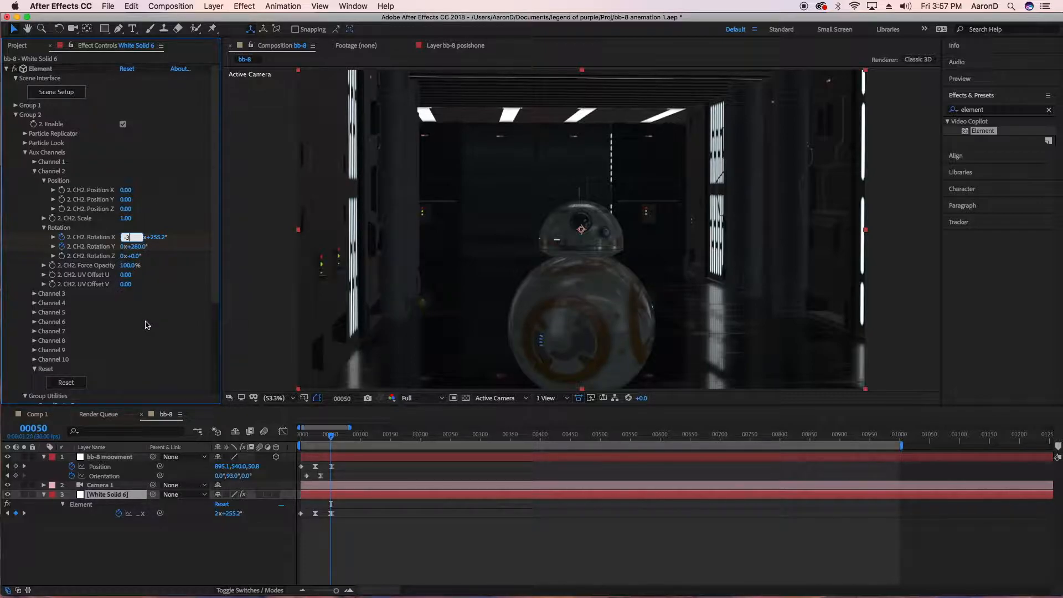
key(Return)
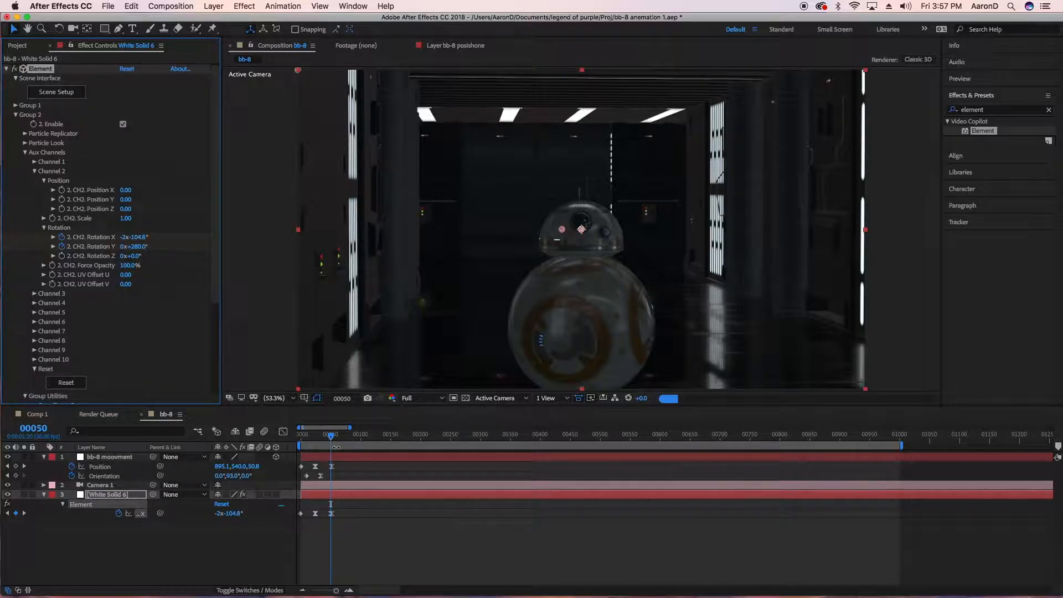
Preview the animation from frame 0 through BB-8's approach to check the reversed roll.
key(Home)
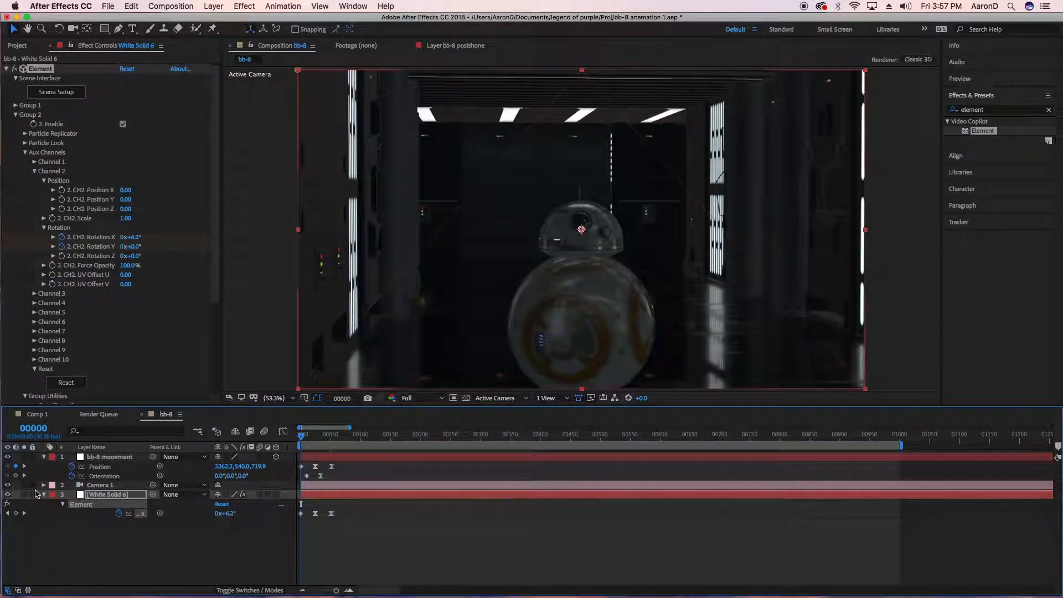
key(space)
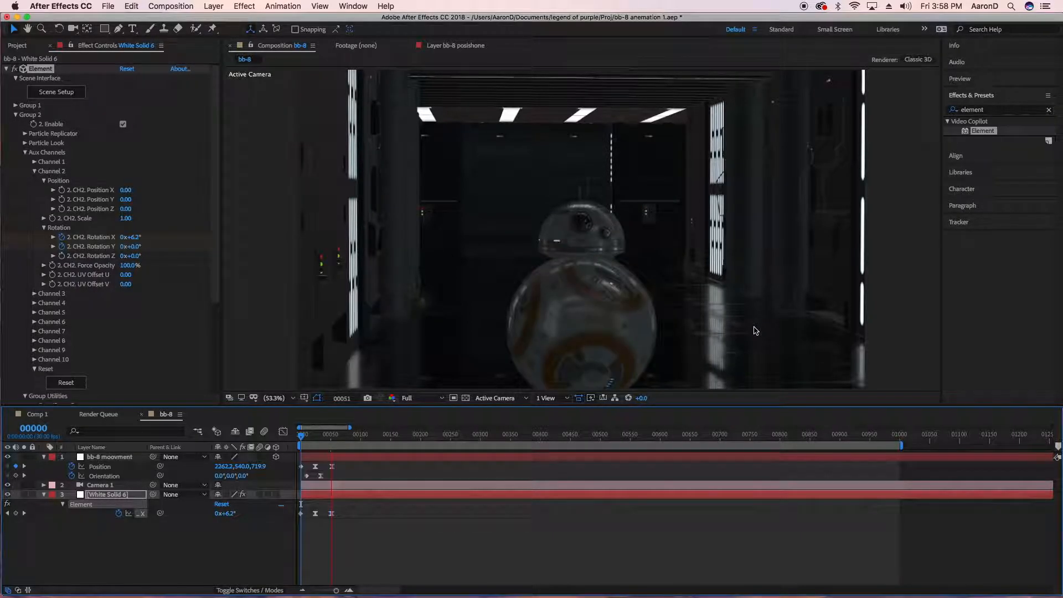
key(space)
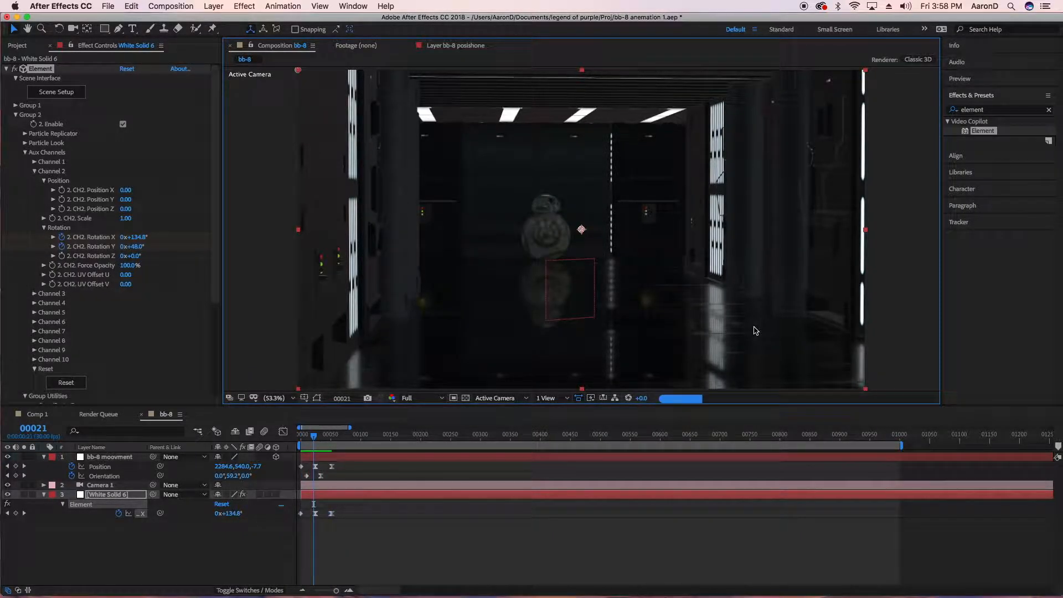
Ease White Solid 6's first Rotation X keyframe at the timeline start, and replay the opening frames.
click(316, 514)
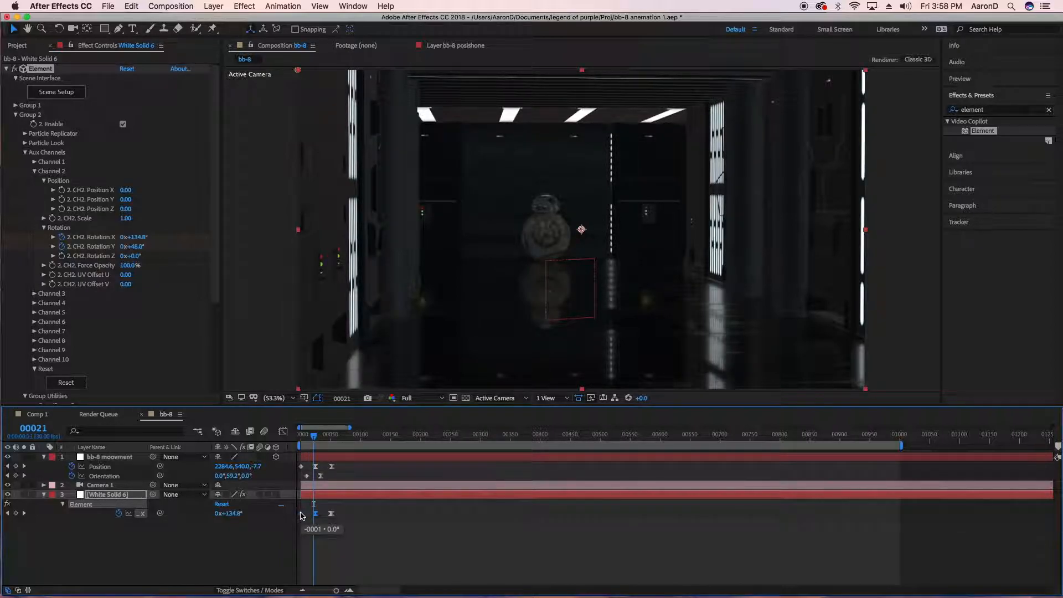
click(319, 487)
drag(313, 437, 296, 437)
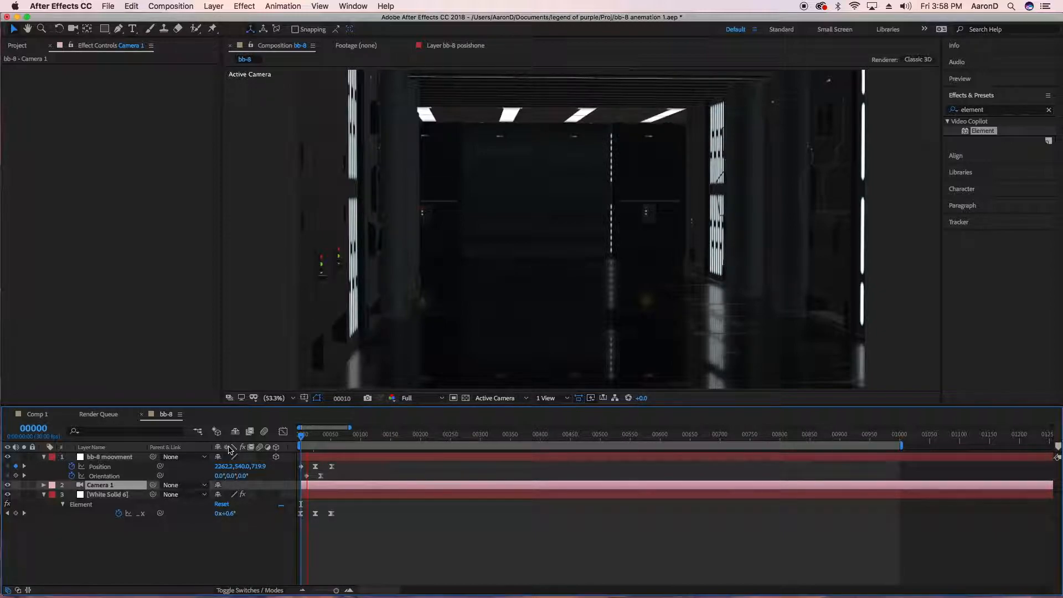
key(space)
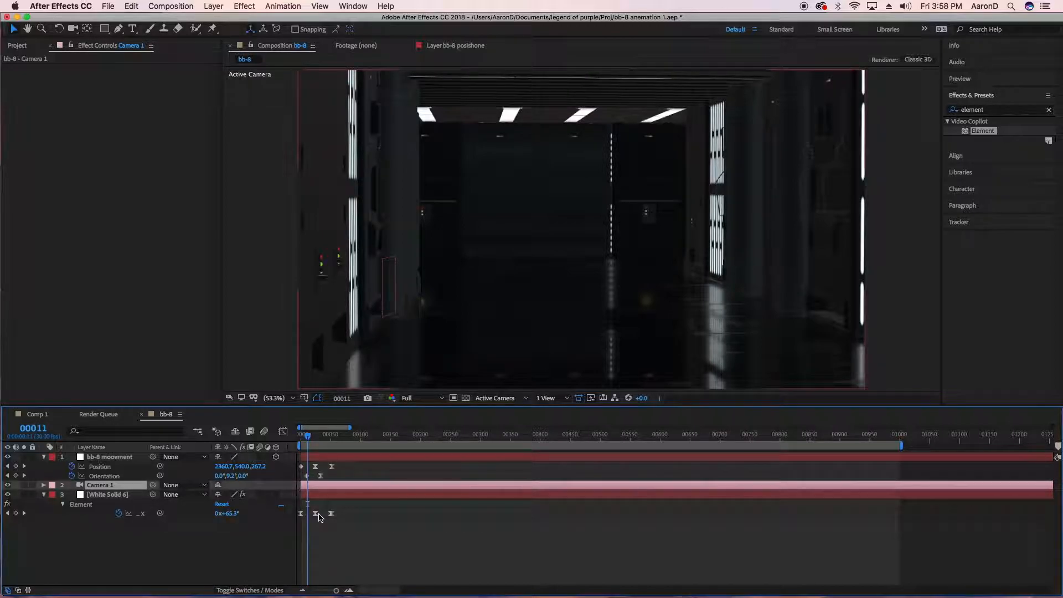
Apply Easy Ease In to White Solid 6's middle Rotation X keyframe at 139.0°, and preview the animation from frame 0.
click(318, 515)
right_click(319, 515)
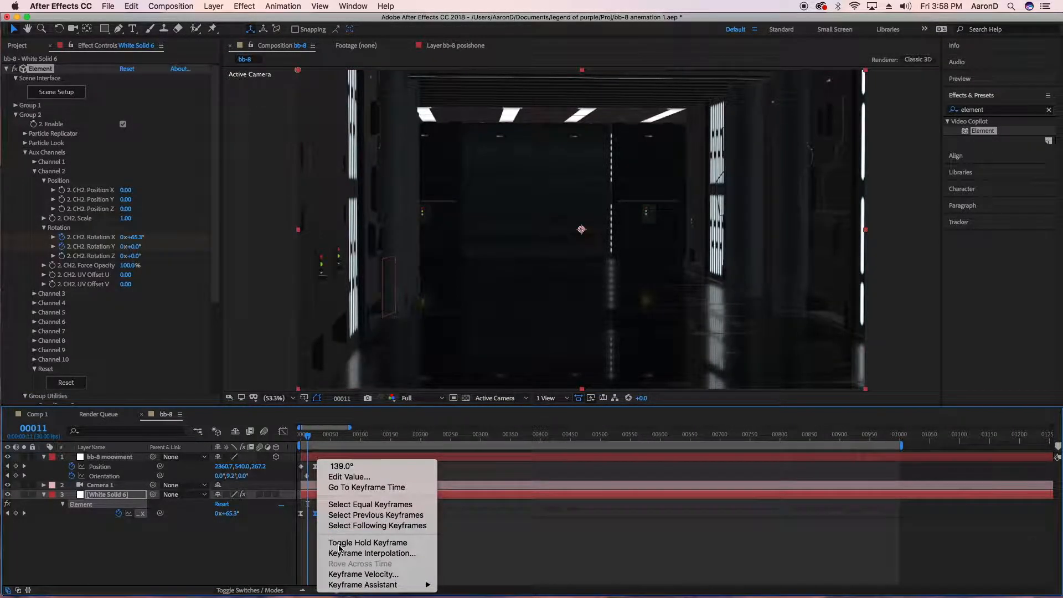
mouse_move(387, 585)
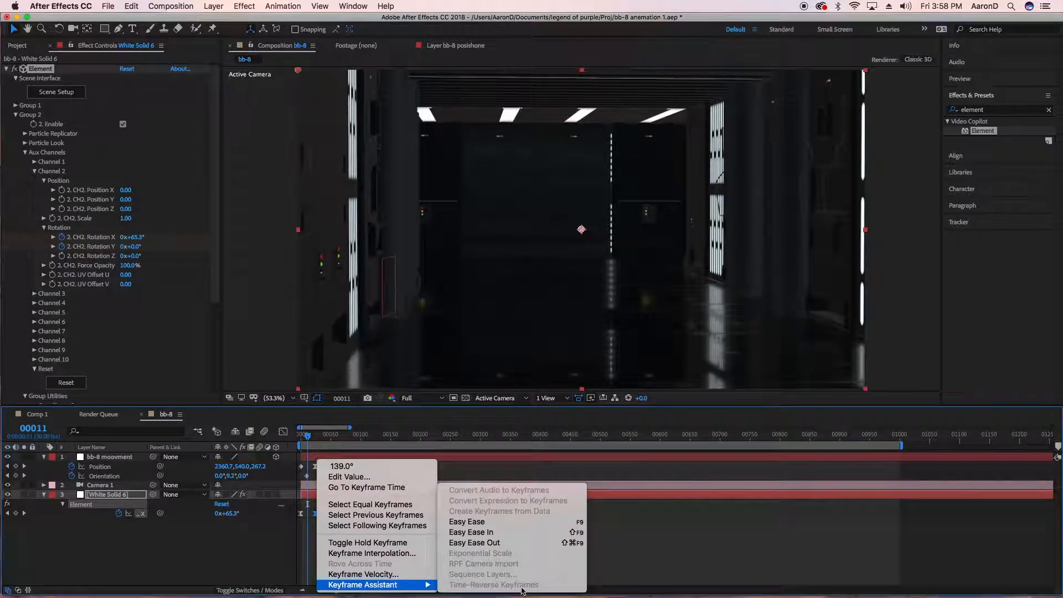
click(496, 532)
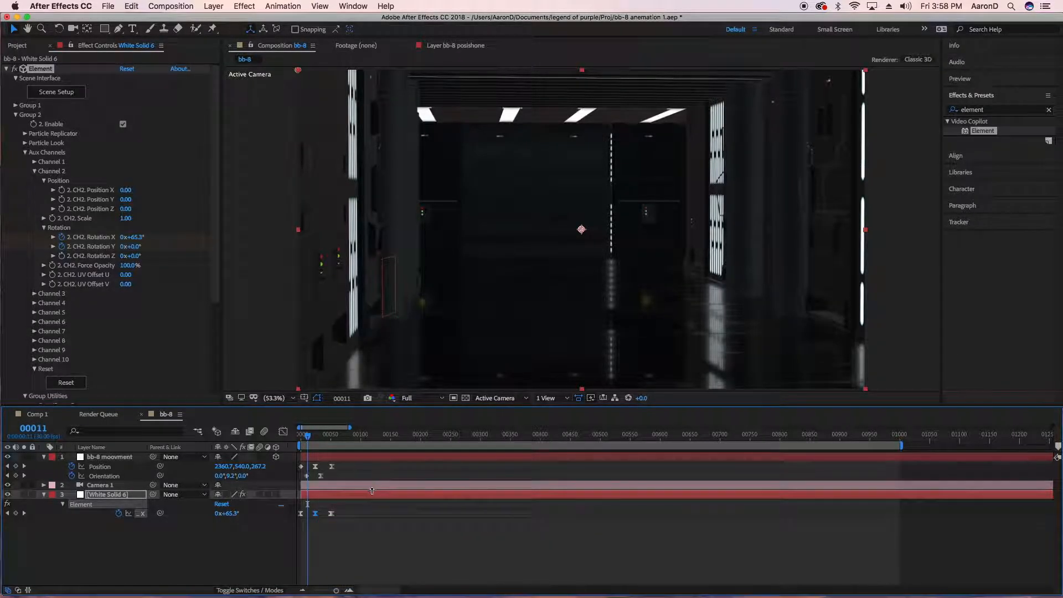
drag(309, 437, 283, 441)
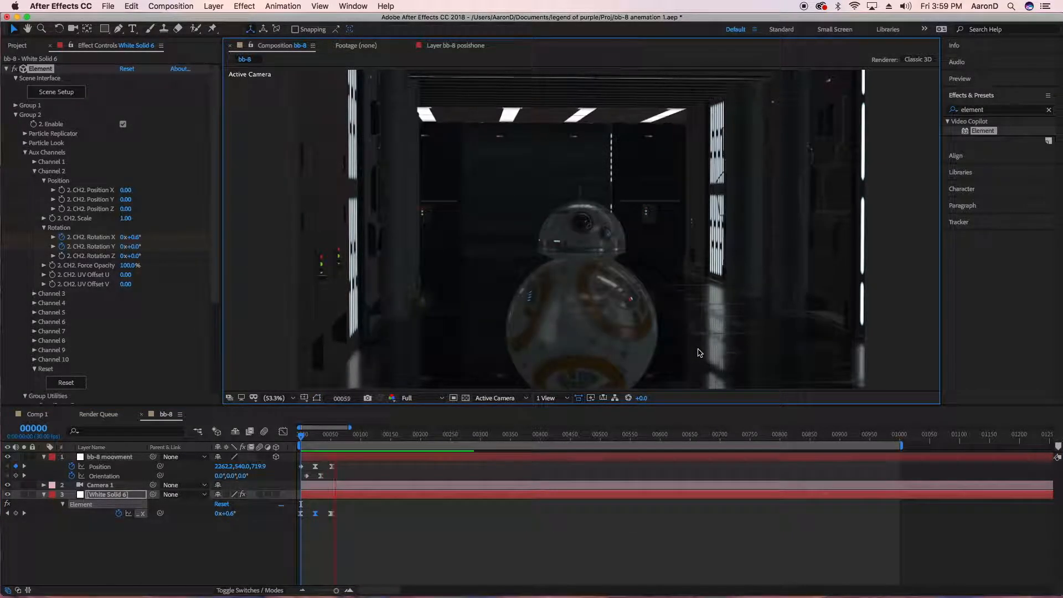
key(space)
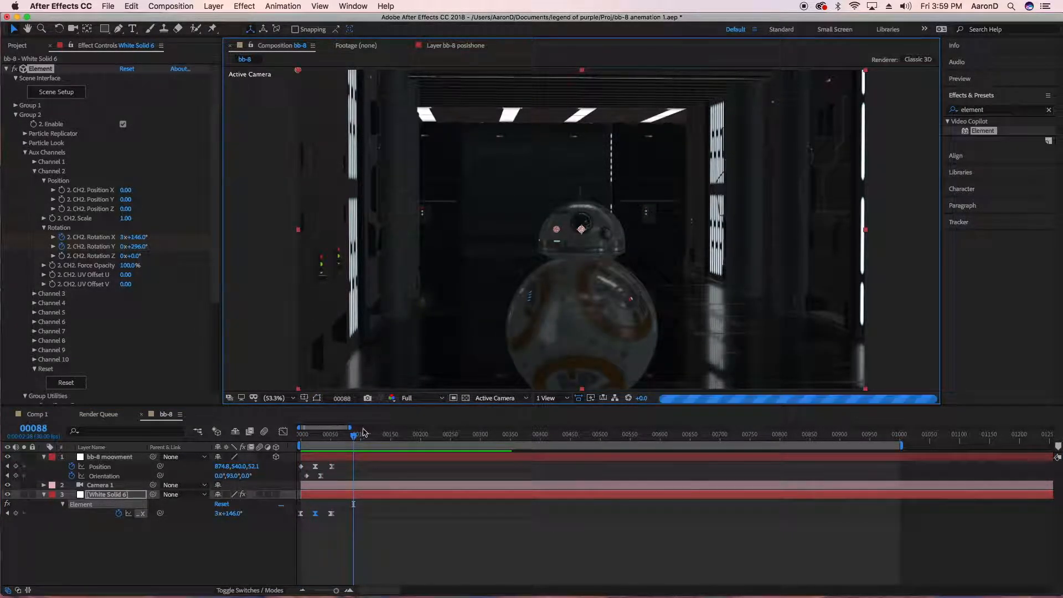
Apply Easy Ease Out to White Solid 6's Rotation X keyframe at frame 52, valued 3x+146.0°.
drag(354, 436, 331, 445)
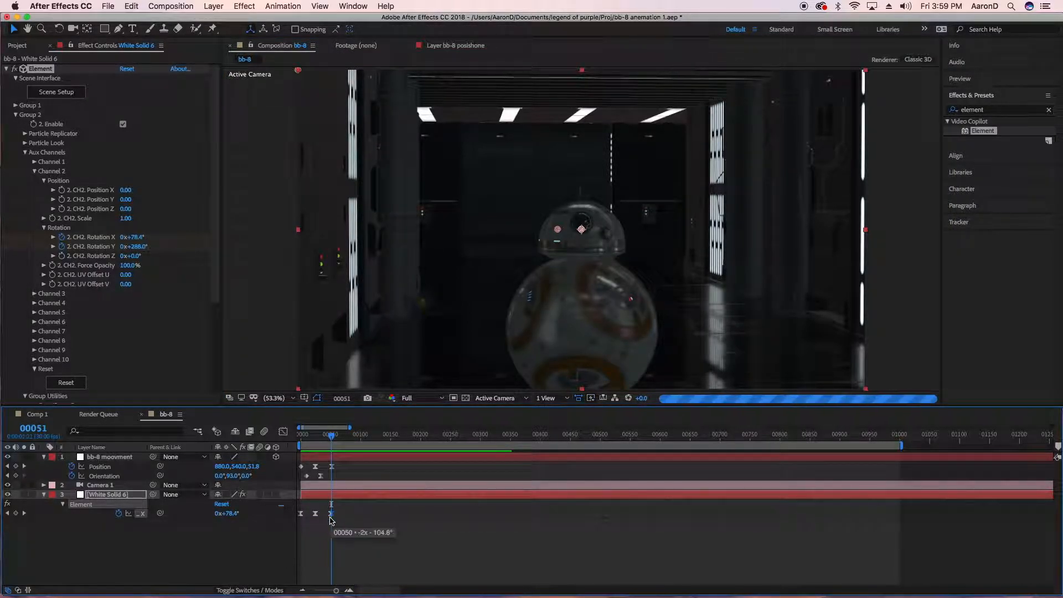
right_click(332, 515)
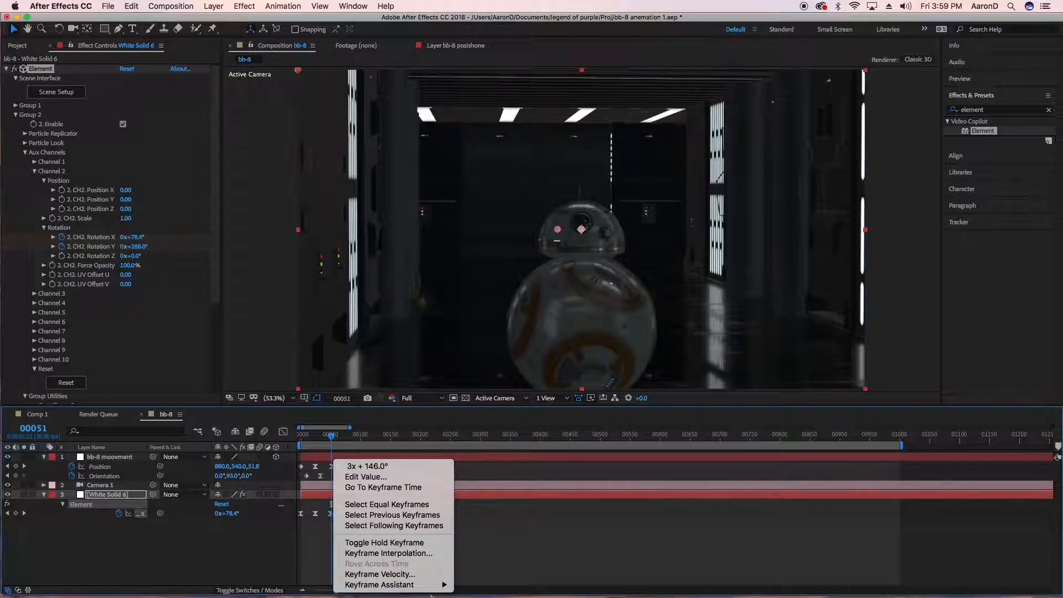
mouse_move(421, 585)
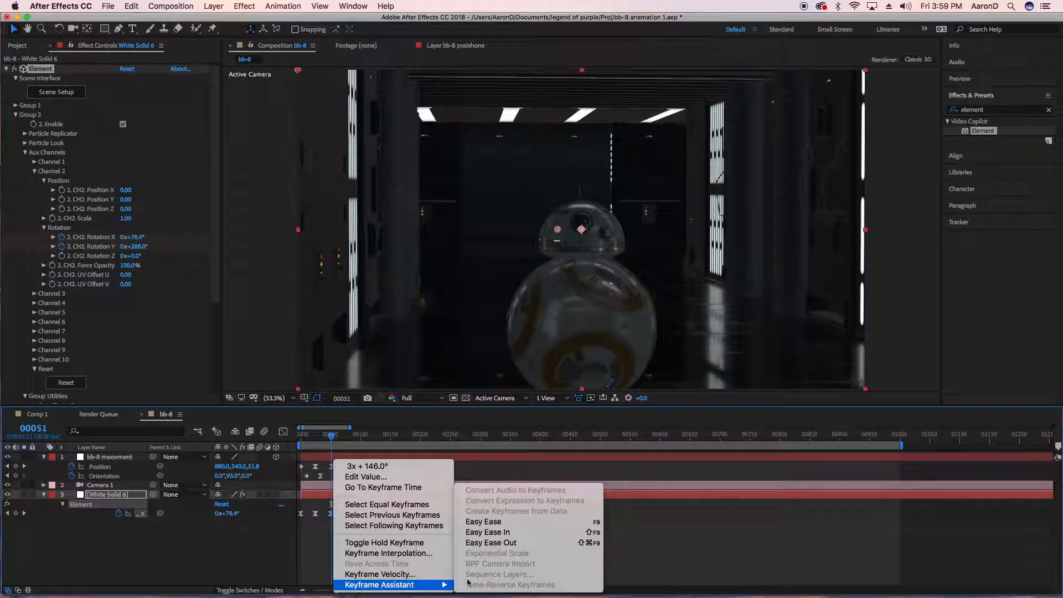
click(504, 544)
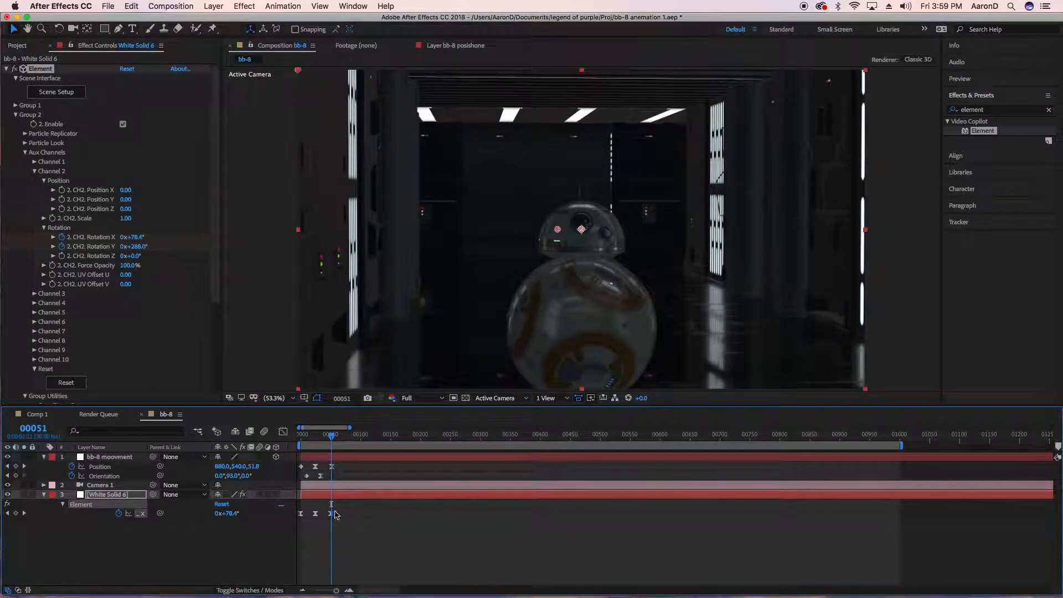
mouse_move(333, 519)
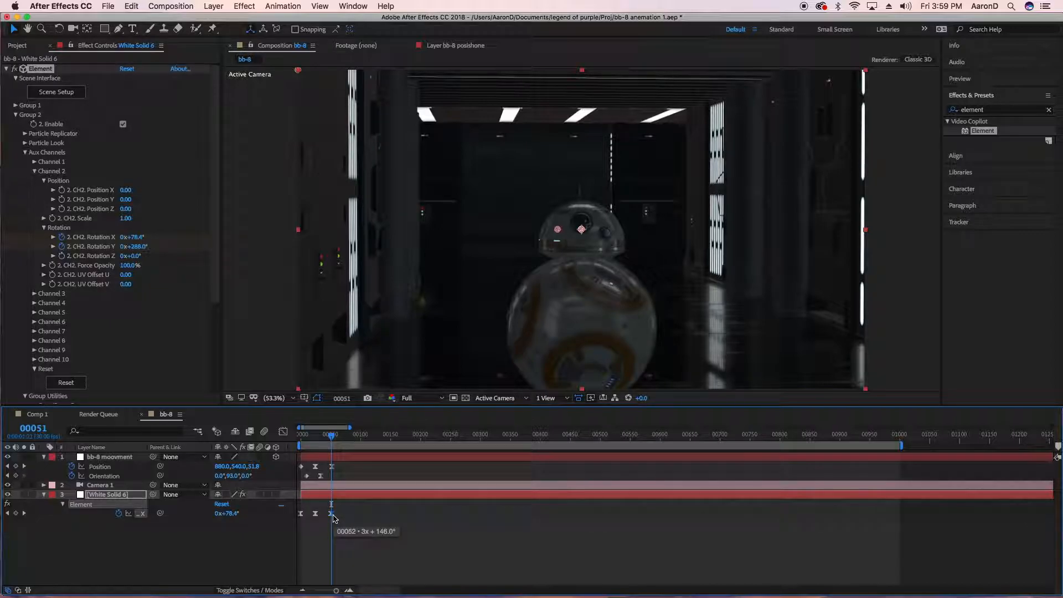
click(342, 530)
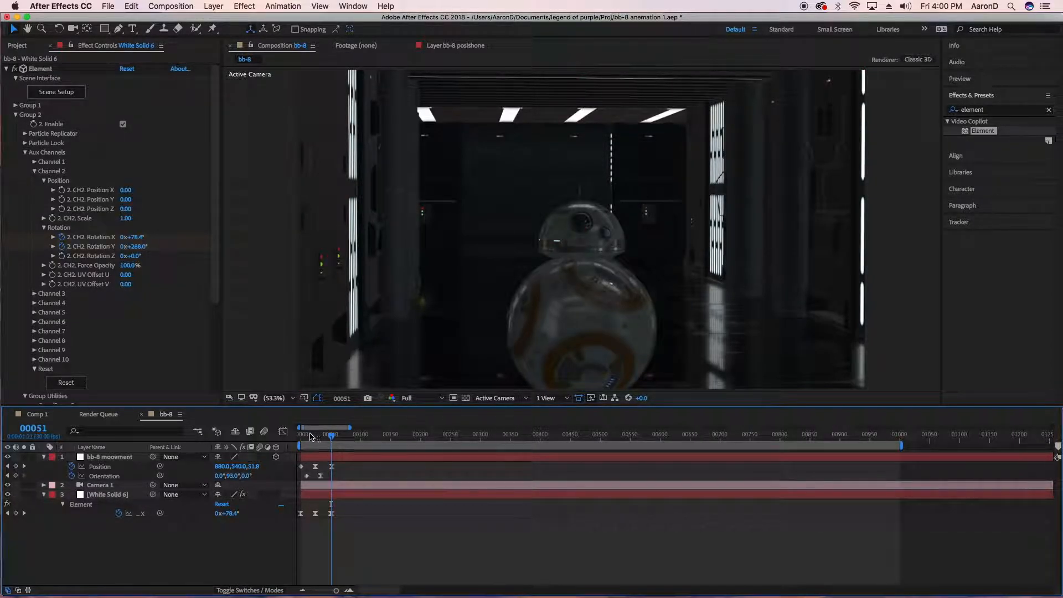
Reveal all keyframed properties of White Solid 6 and apply Easy Ease In to the Rotation Y keyframe at frame 15.
click(299, 437)
click(107, 495)
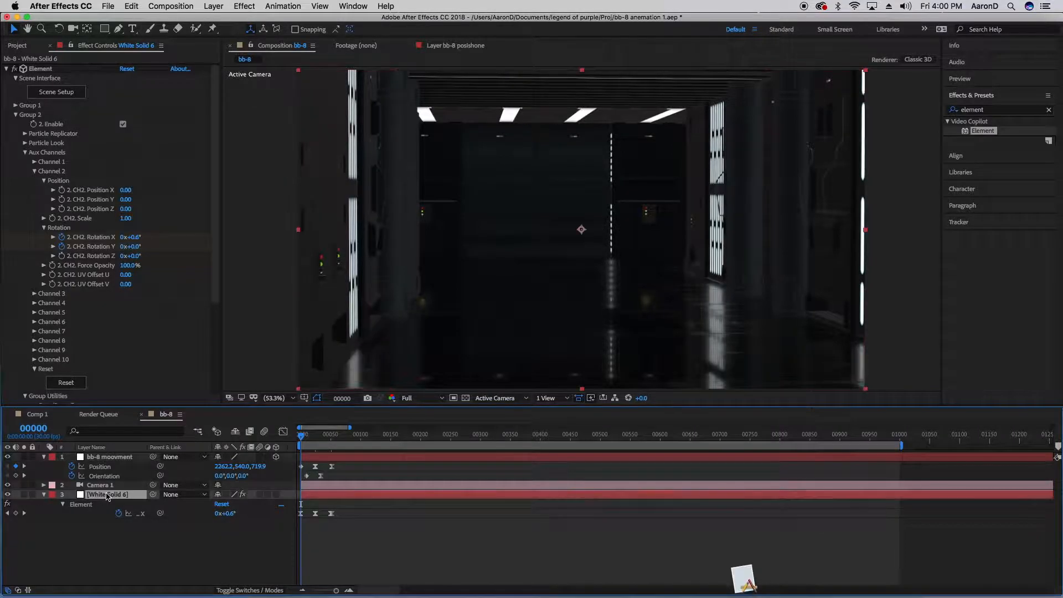
key(u)
key(u)
mouse_move(304, 584)
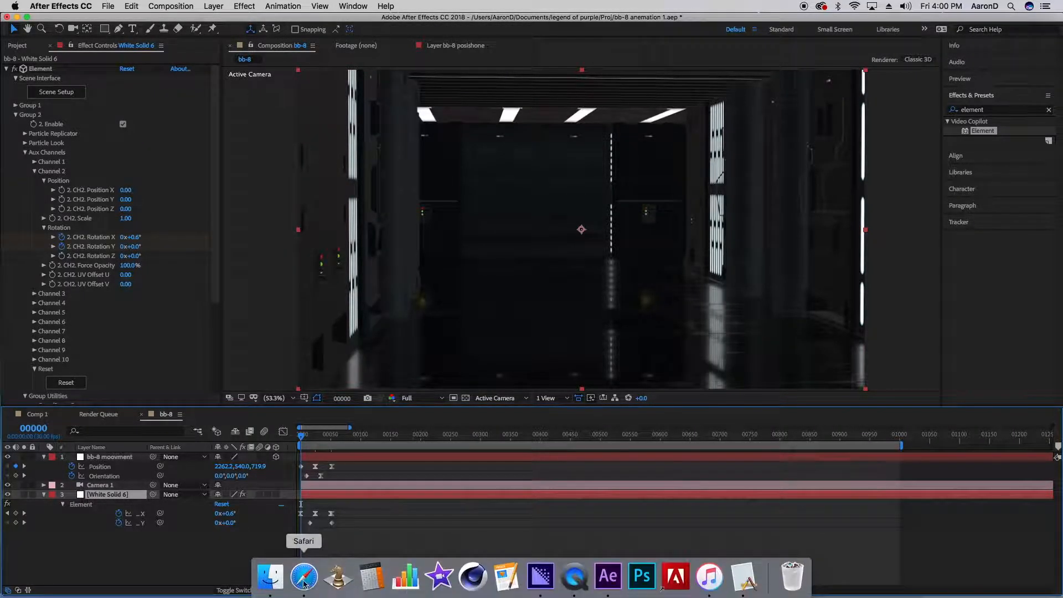
click(309, 523)
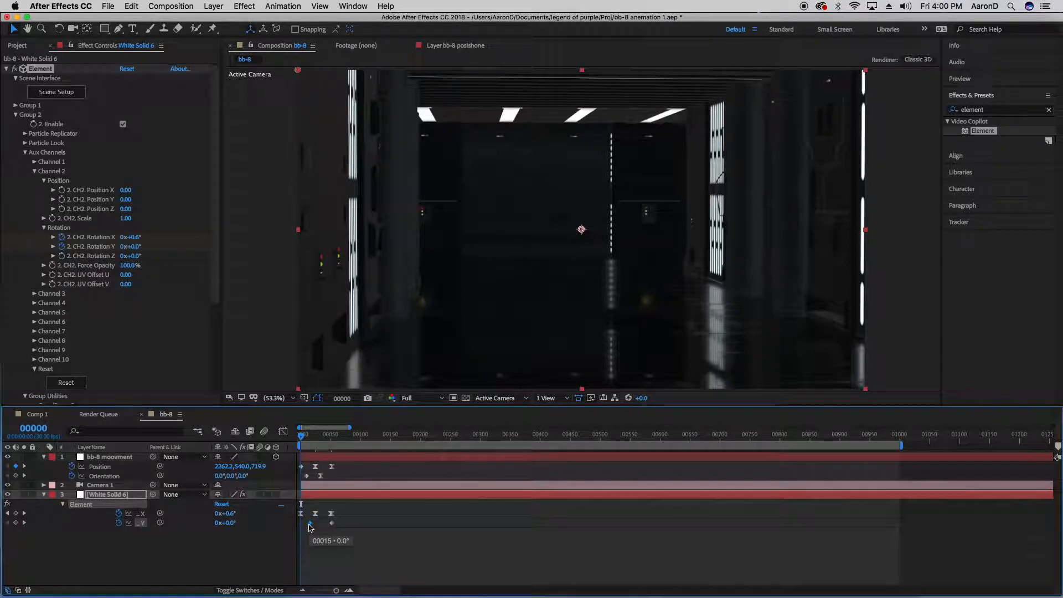
right_click(309, 524)
mouse_move(410, 584)
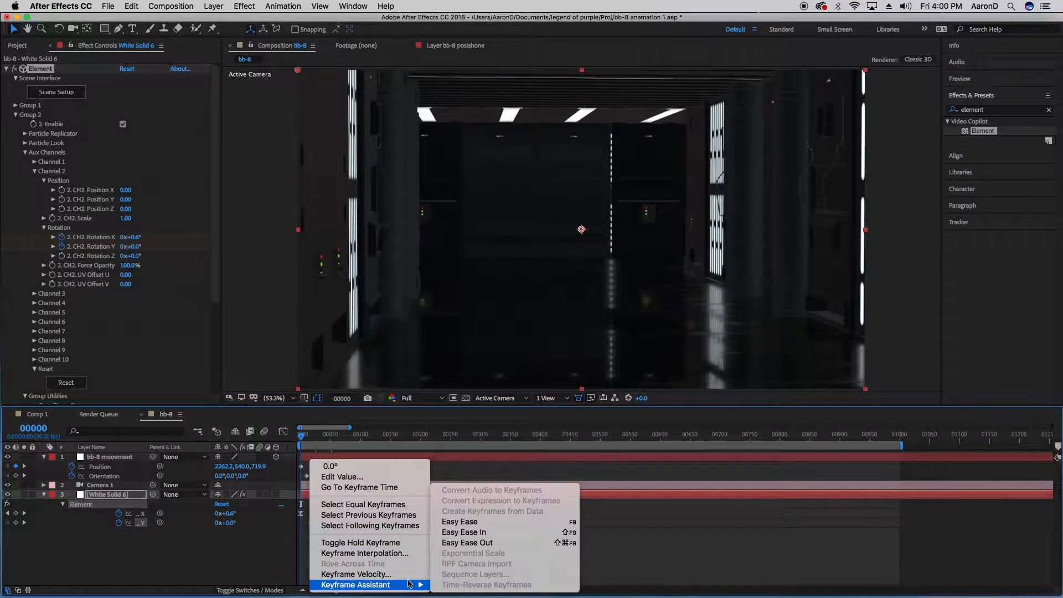
click(467, 535)
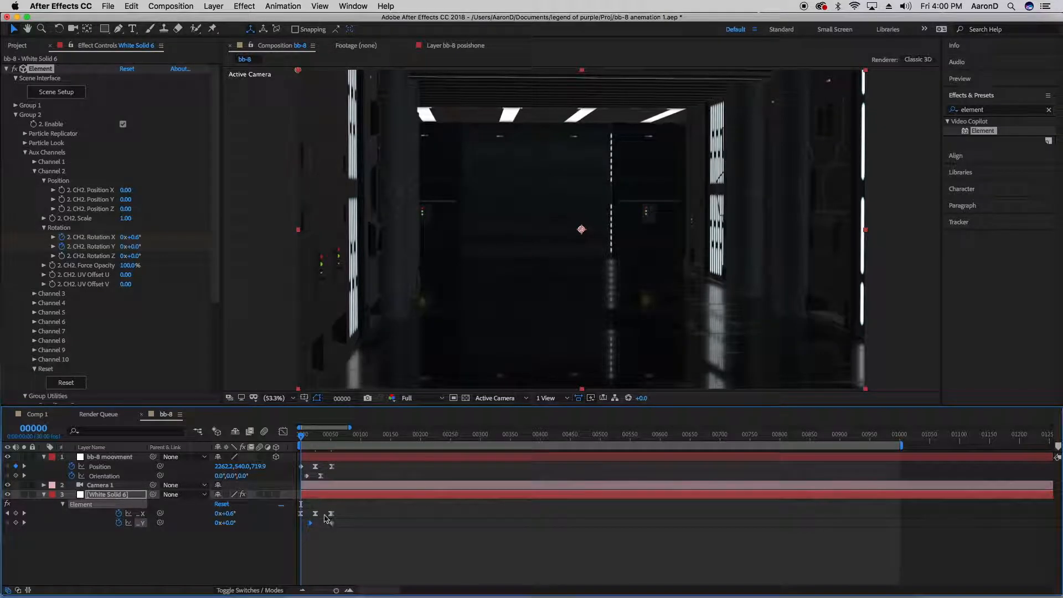
Apply Easy Ease Out to White Solid 6's last Rotation Y keyframe, and preview BB-8's roll from the start.
right_click(332, 523)
mouse_move(409, 585)
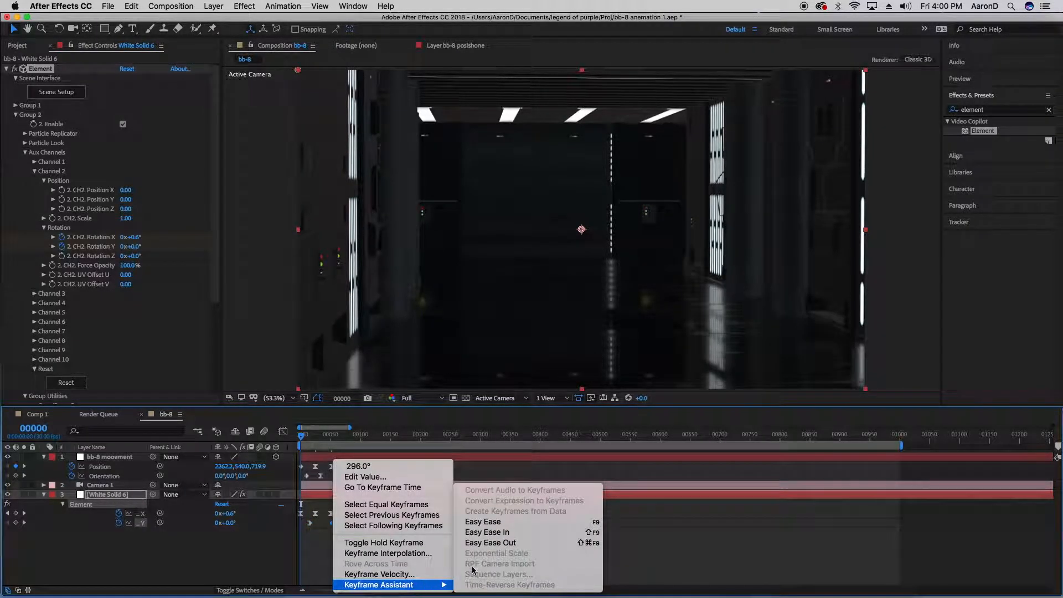
click(492, 544)
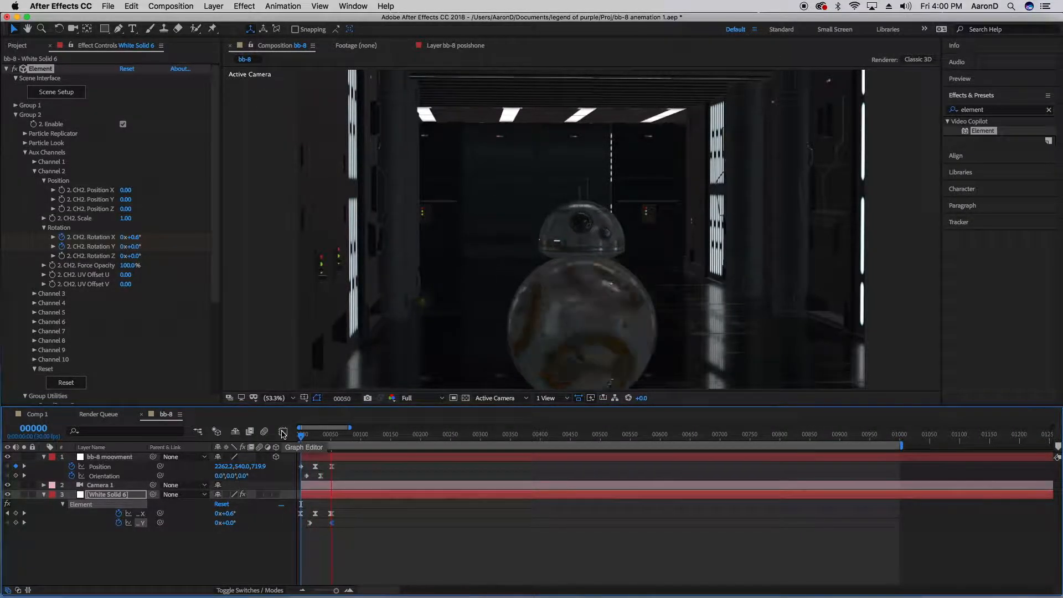
click(650, 369)
key(space)
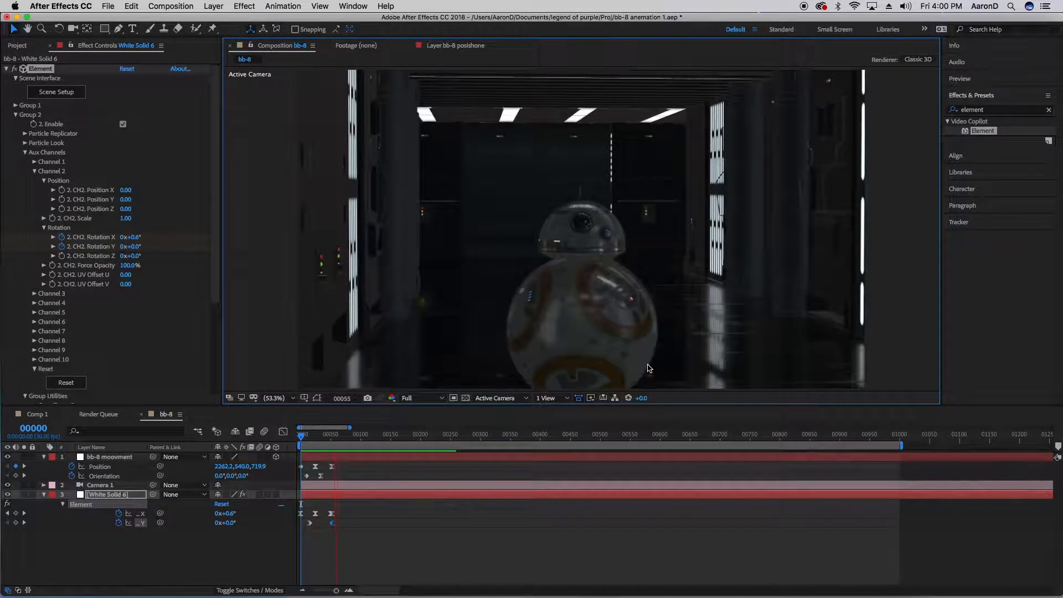
key(space)
drag(321, 437, 2, 483)
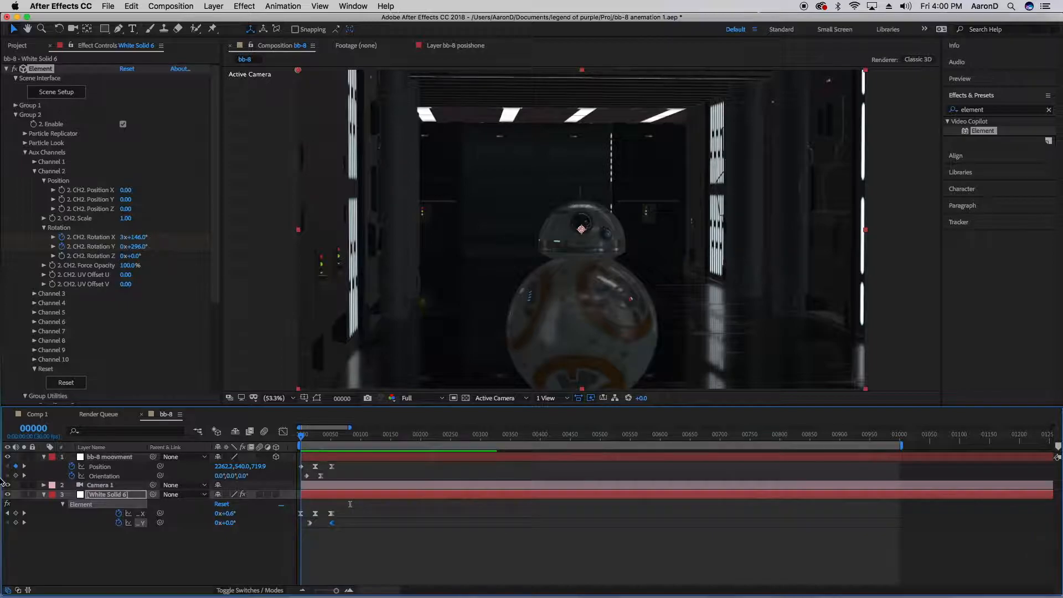
Inspect the effects on the bb-8 posishone and bb-8 head layers in Comp 1, and return to the bb-8 composition.
click(103, 494)
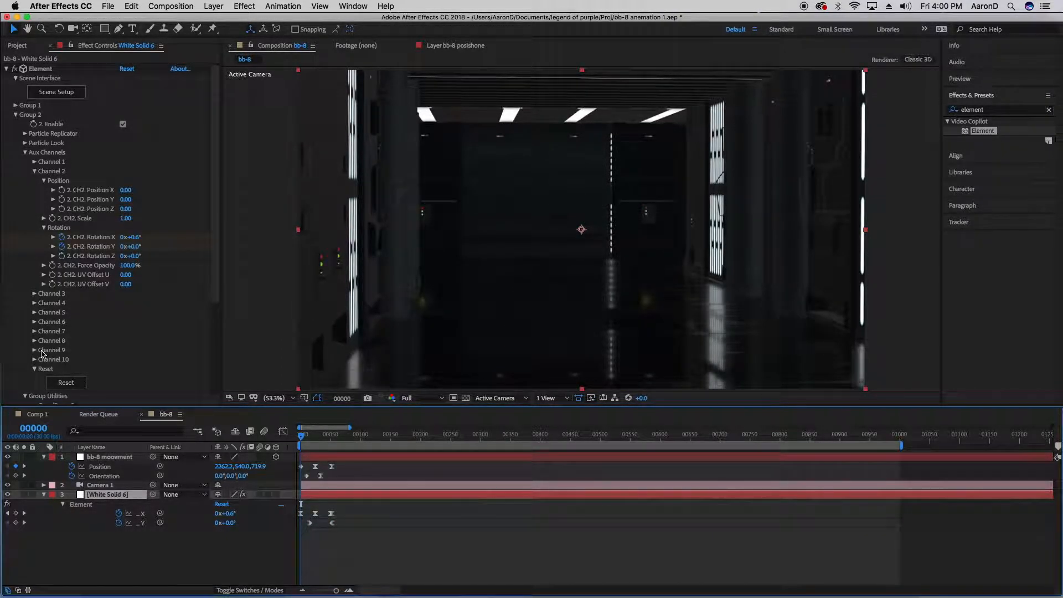
click(113, 457)
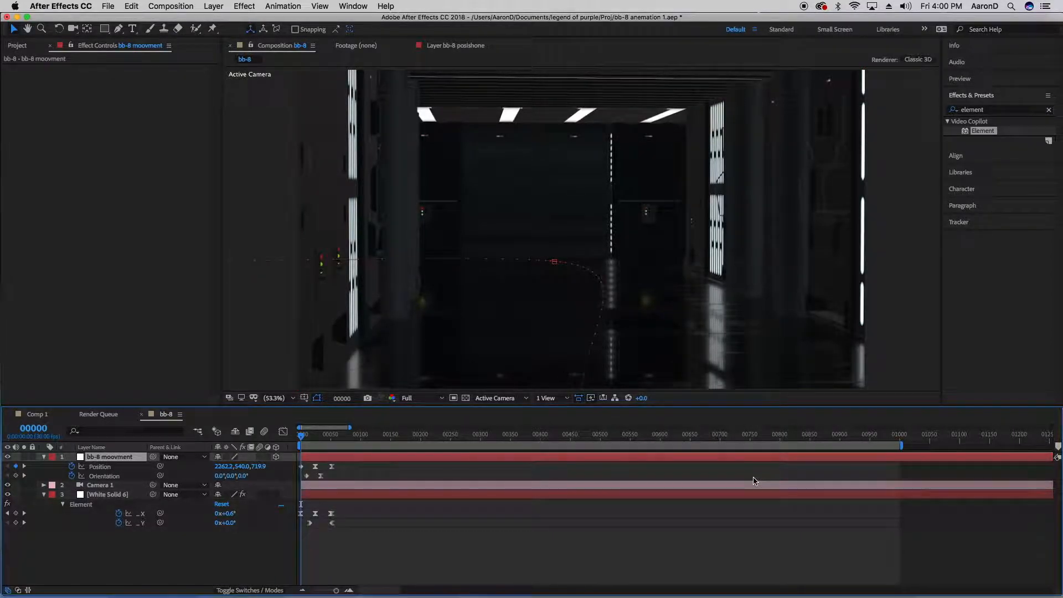
click(1018, 111)
drag(1018, 111, 962, 110)
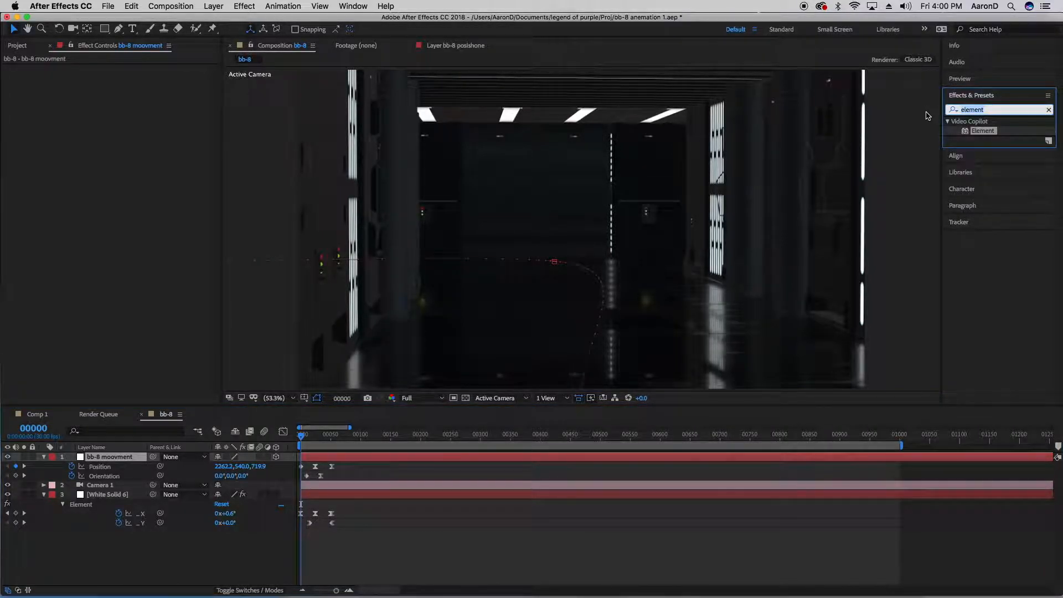
click(52, 415)
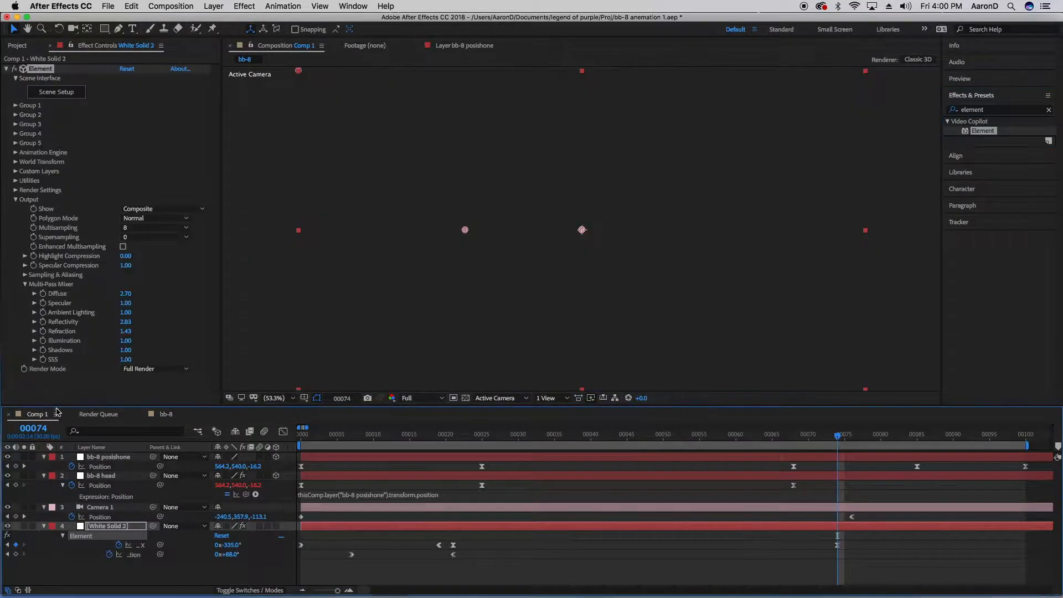
click(108, 457)
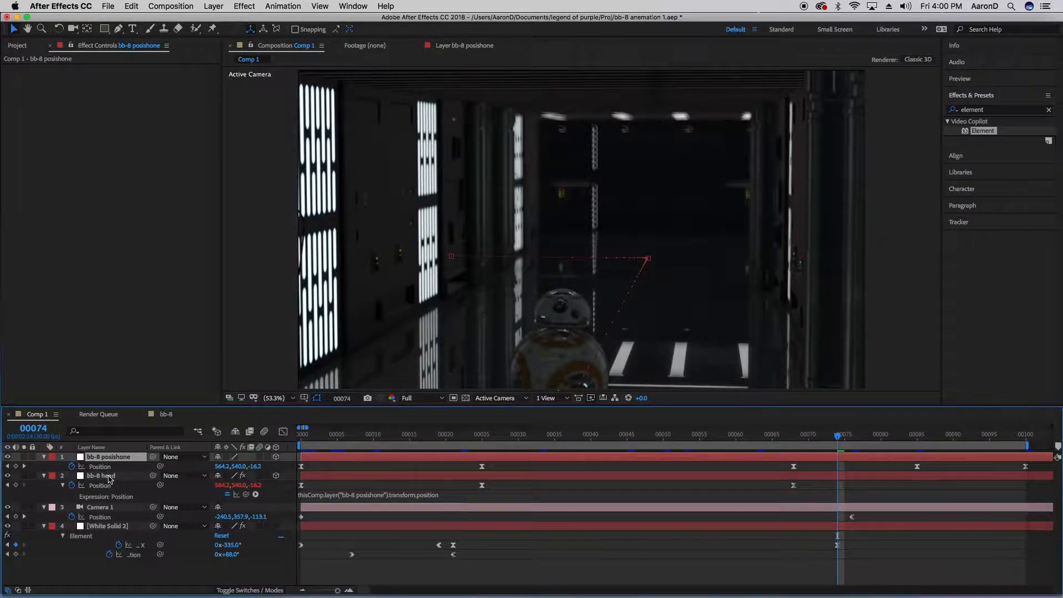
click(109, 478)
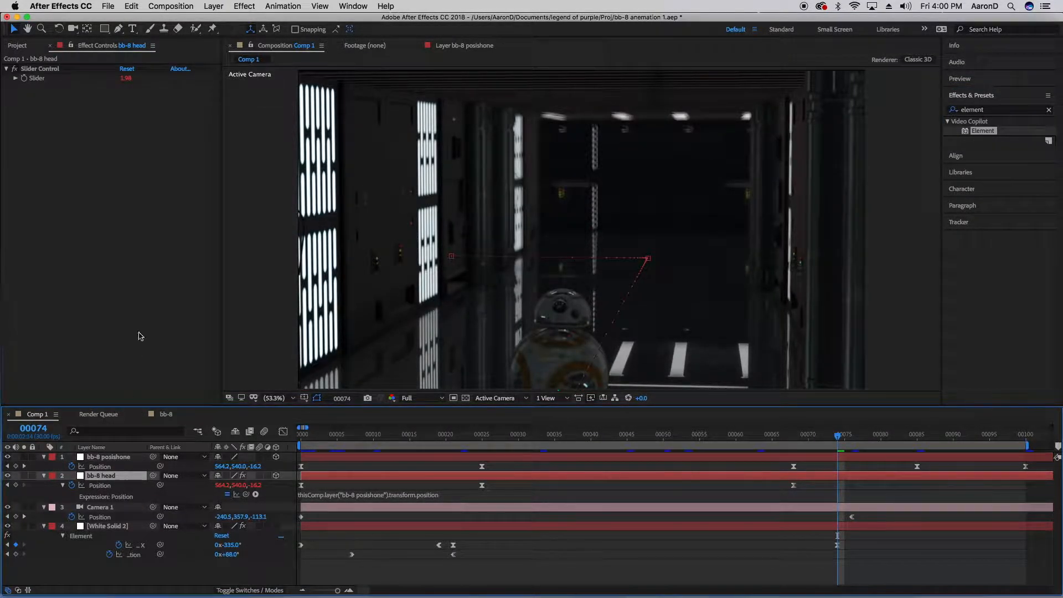
click(167, 415)
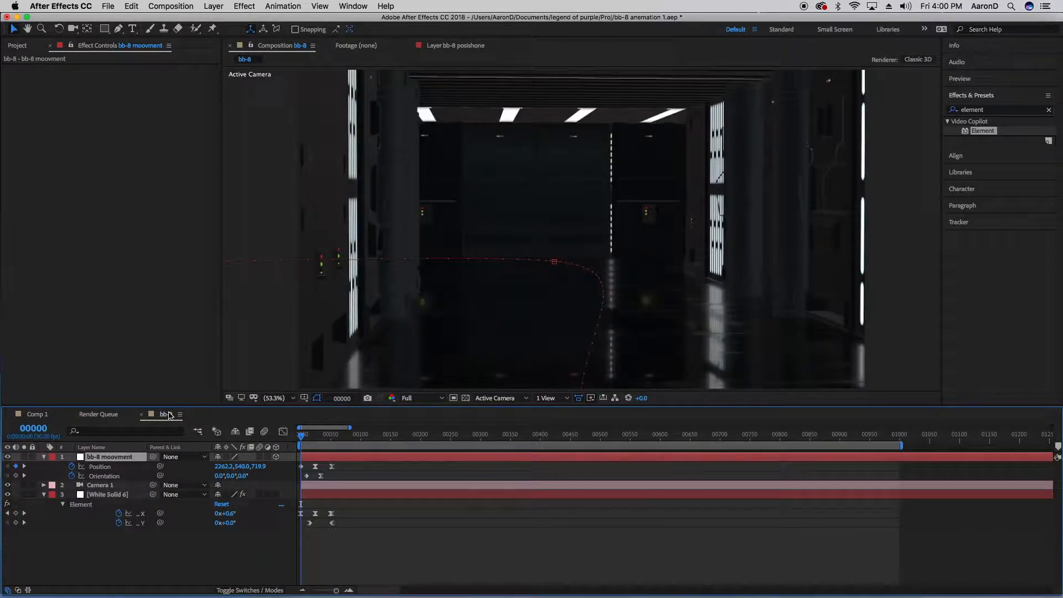
Find the Slider Control effect by searching for "slide" and apply it to the bb-8 moovment layer.
click(990, 112)
text(sli)
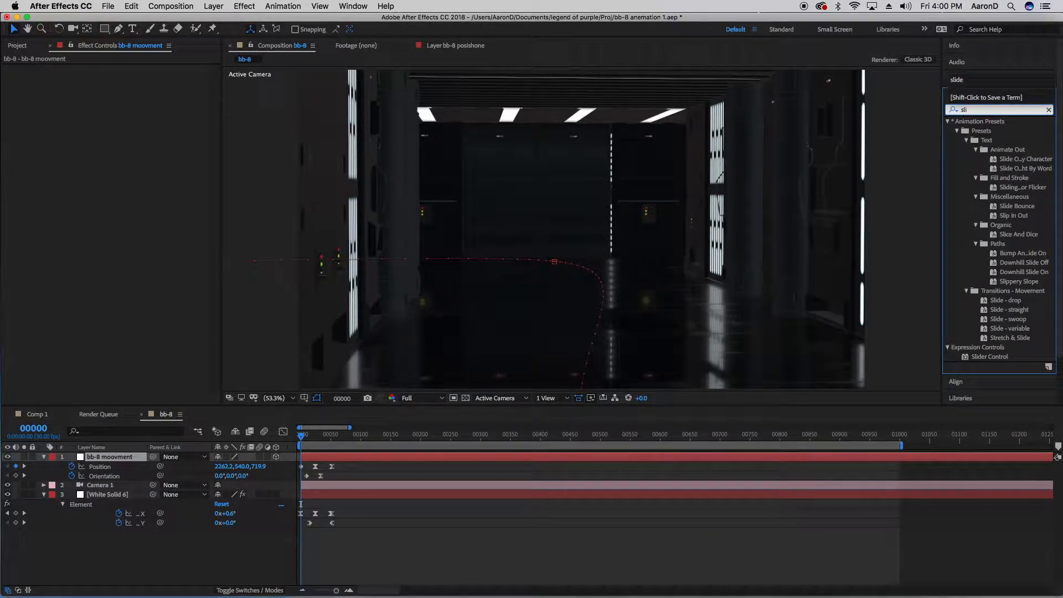
text(de)
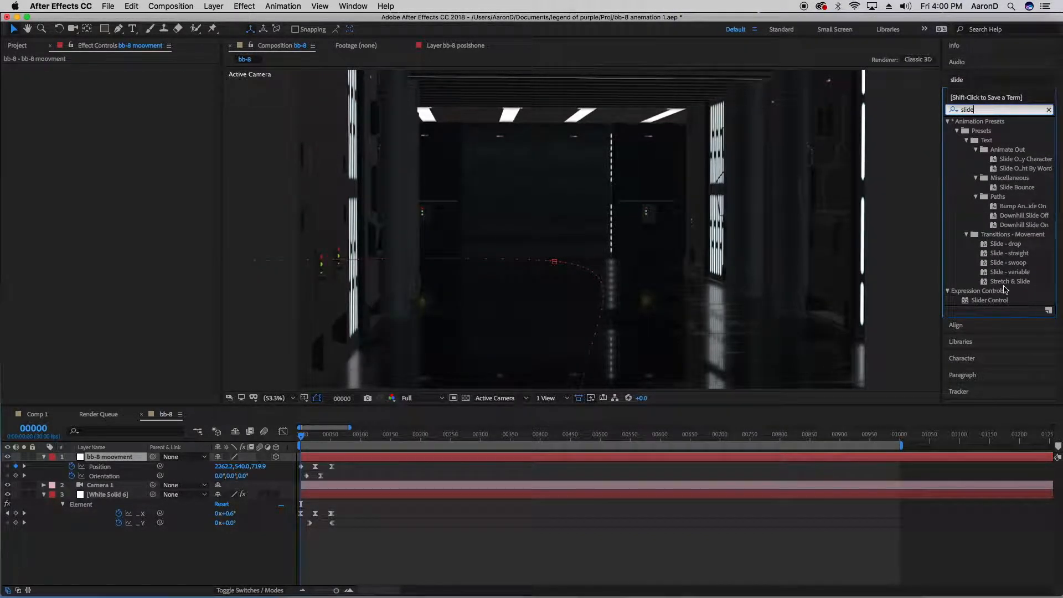
drag(1007, 302, 123, 456)
Try slider values of 0 and 100 at frame 33, and delete the Slider Control from the bb-8 moovment layer.
drag(302, 436, 330, 426)
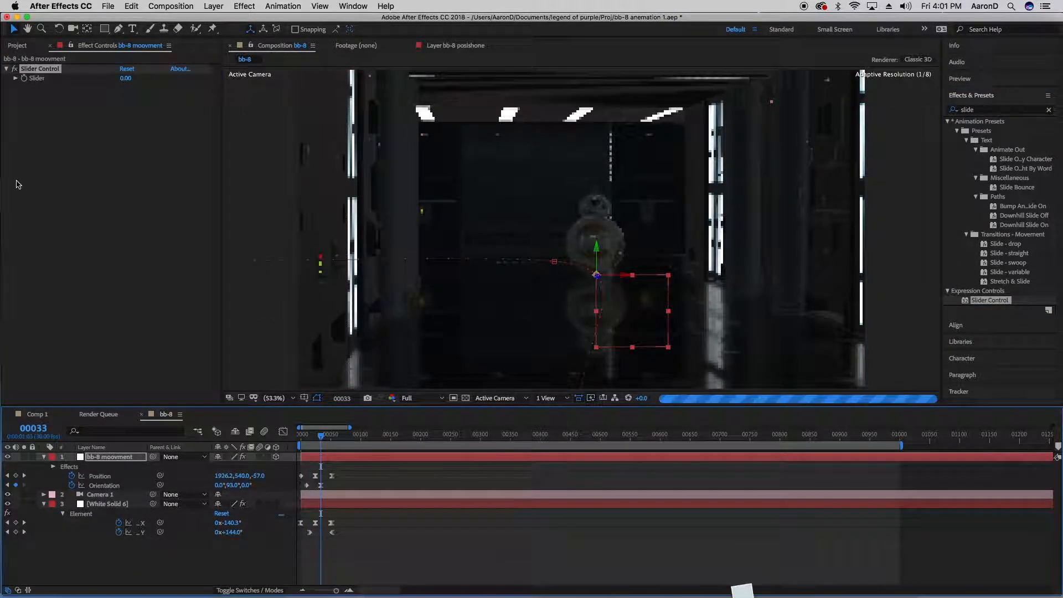
drag(125, 78, 133, 78)
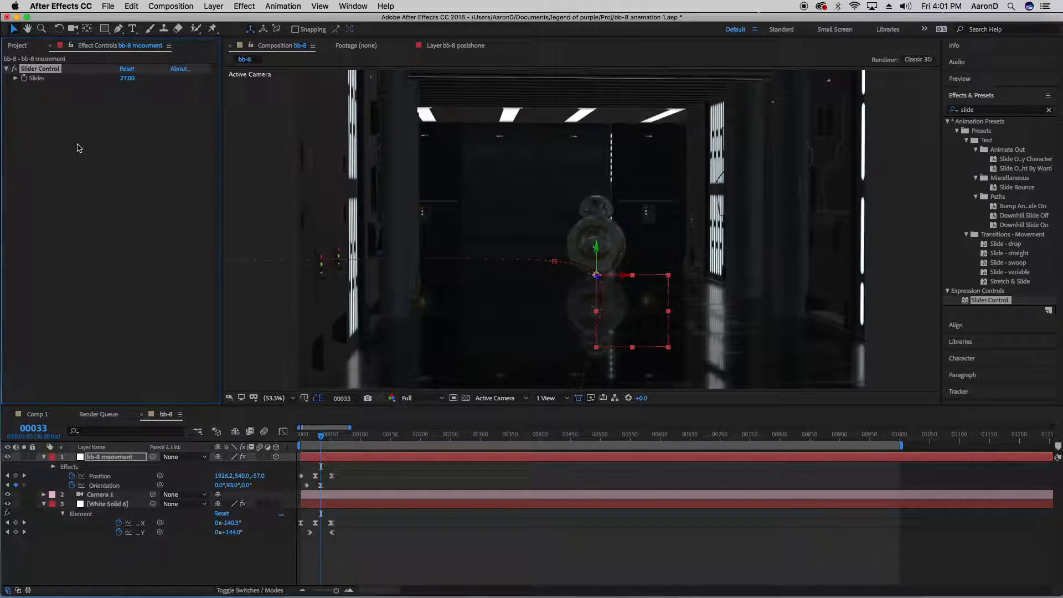
drag(124, 78, 57, 97)
click(131, 78)
text(0)
key(Return)
click(130, 84)
click(126, 78)
text(100)
key(Return)
click(129, 77)
key(Return)
key(Delete)
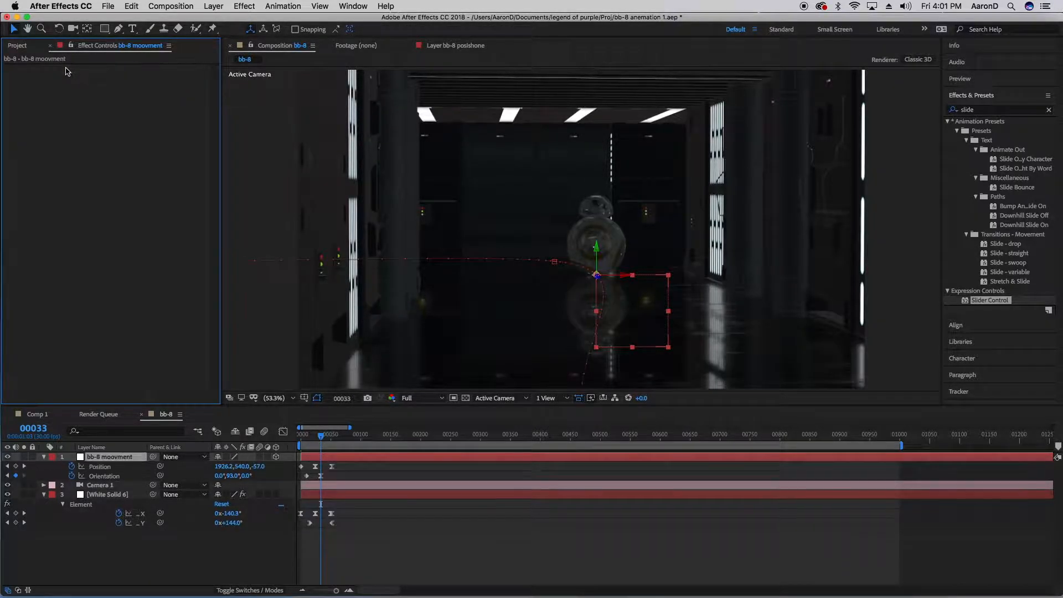
Try different Channel 1 Rotation X values in Group 2 of White Solid 6's Element effect, and reset it to 0°.
click(114, 493)
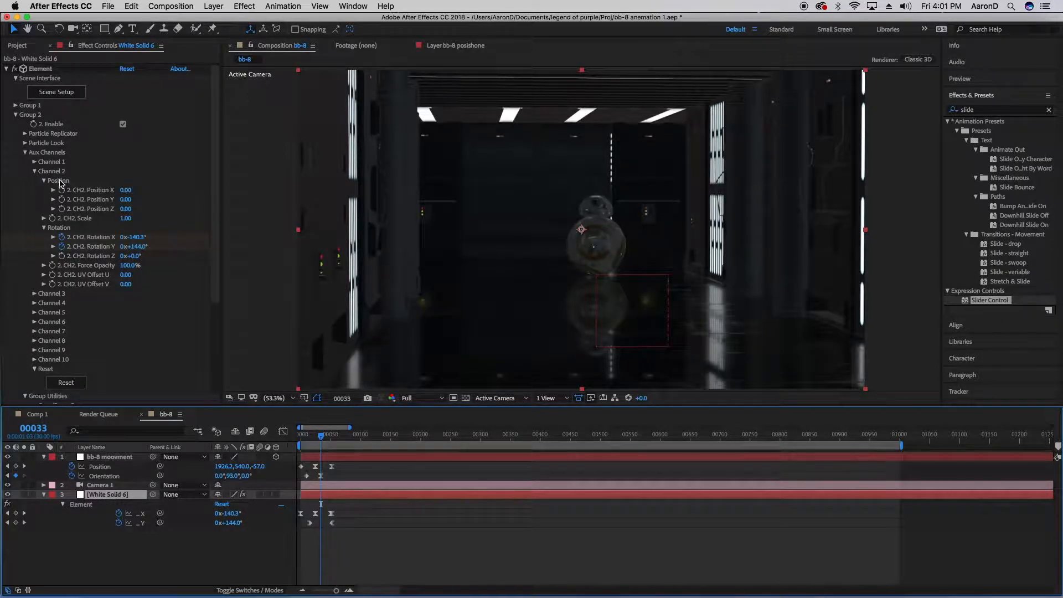
click(34, 171)
click(35, 161)
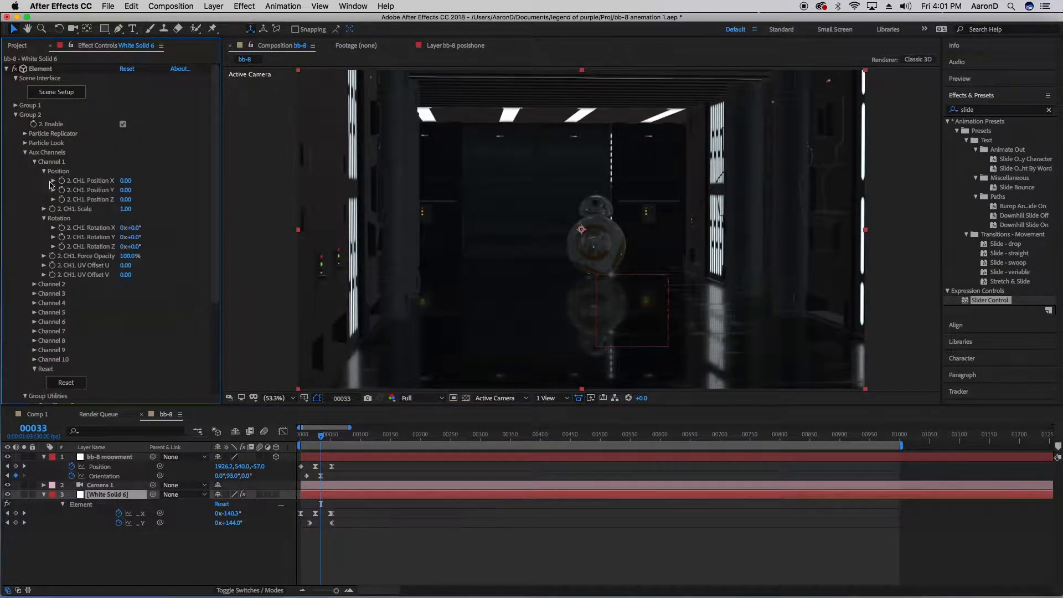
click(44, 218)
click(44, 218)
mouse_move(138, 229)
mouse_down()
mouse_move(155, 227)
mouse_move(145, 227)
mouse_up()
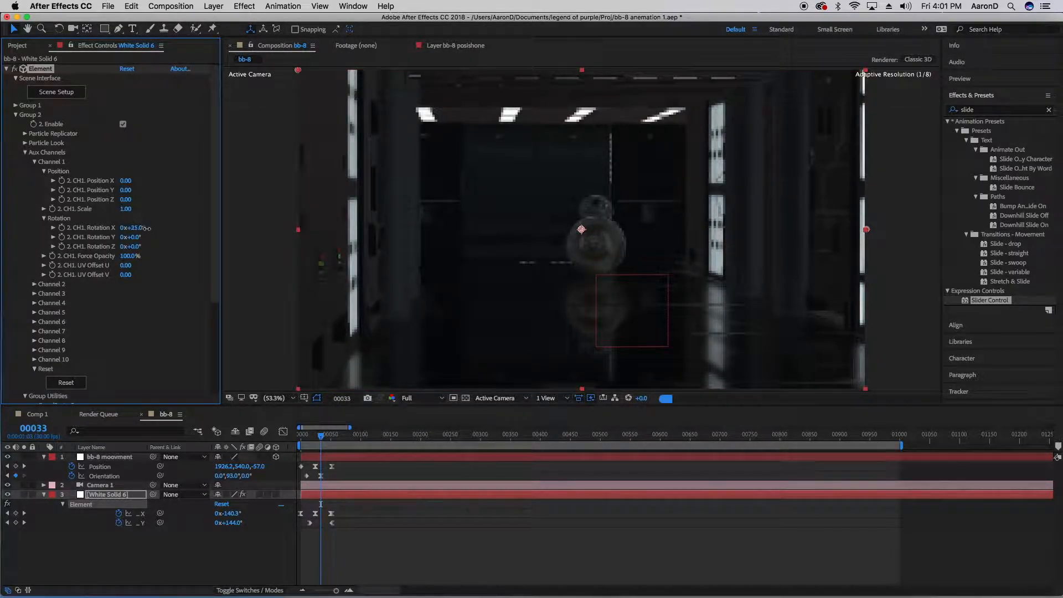
click(137, 228)
text(0)
key(Return)
Try different Channel 1 Rotation Y and Rotation Z values, and reset both to 0°.
drag(133, 237, 256, 255)
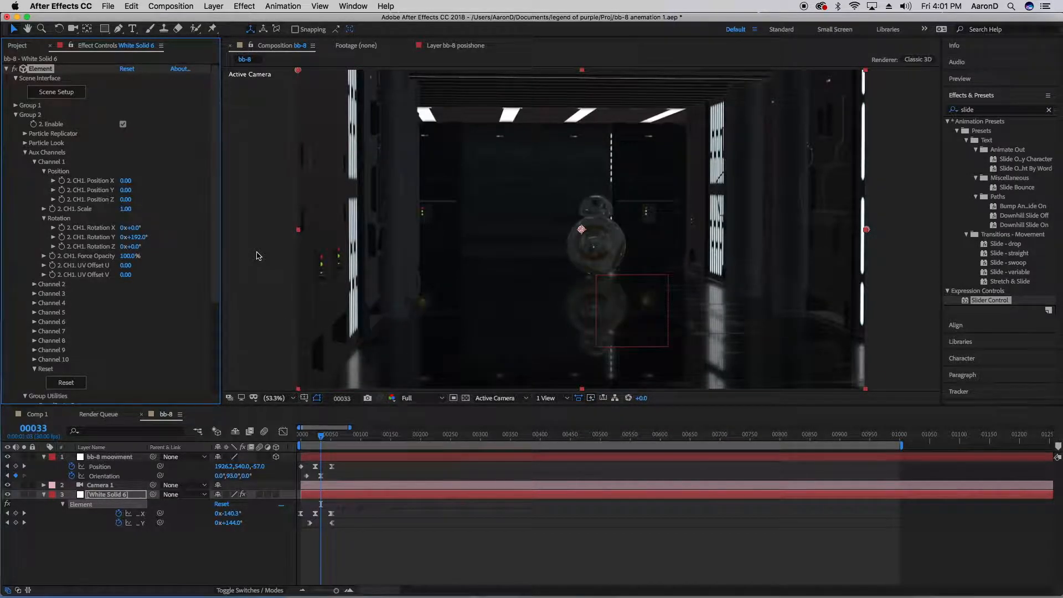
click(136, 237)
text(0)
key(Return)
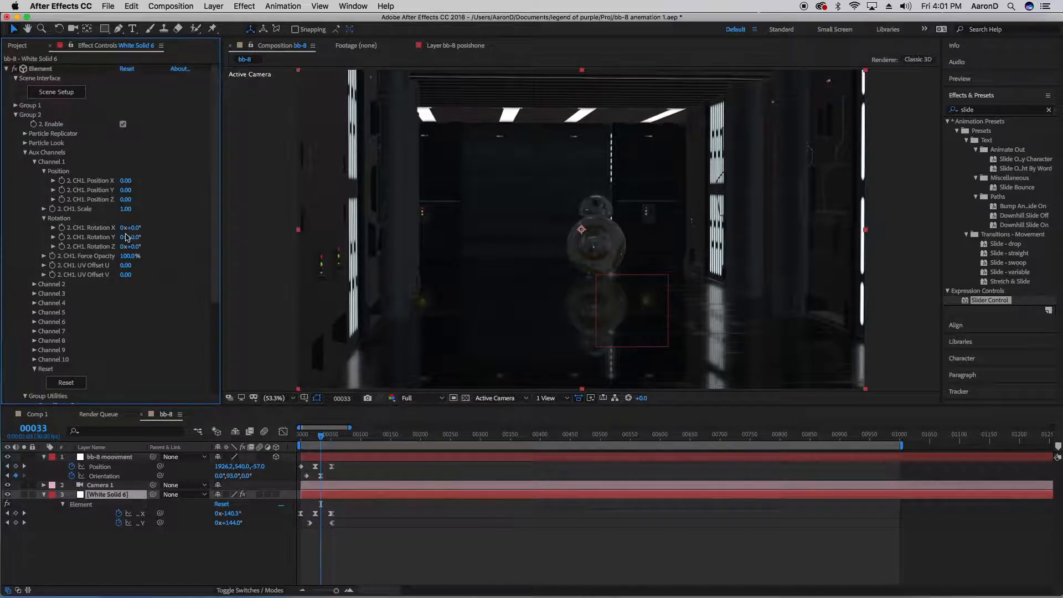
click(133, 247)
key(Return)
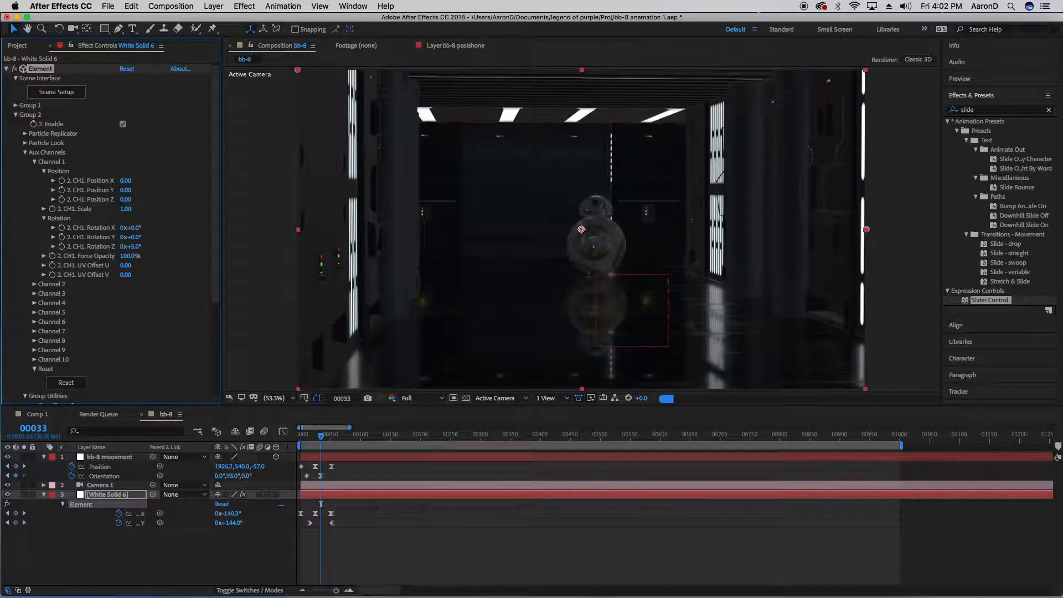
drag(132, 247, 166, 250)
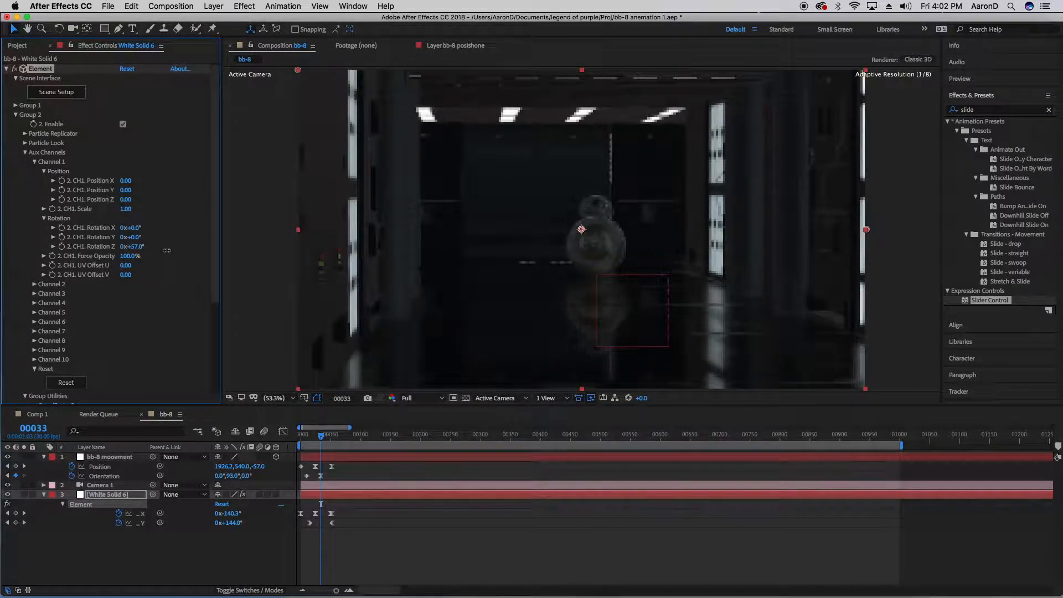
click(135, 247)
text(0)
key(Return)
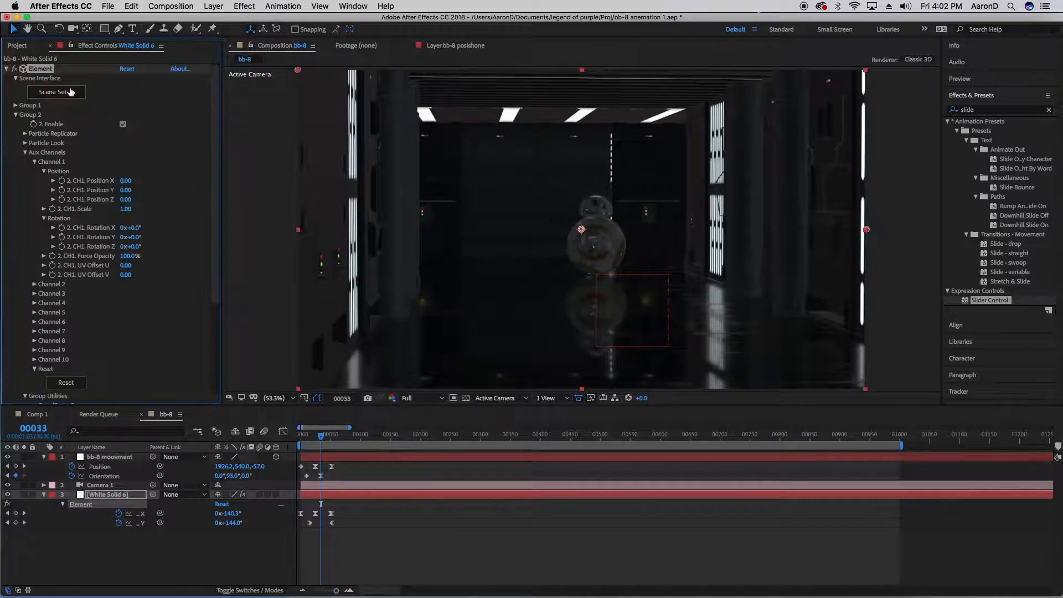
Inspect the Head and BB-Unit groups' aux channel settings in Element's Scene Setup, and test Channel 1 Rotation Z again.
click(62, 97)
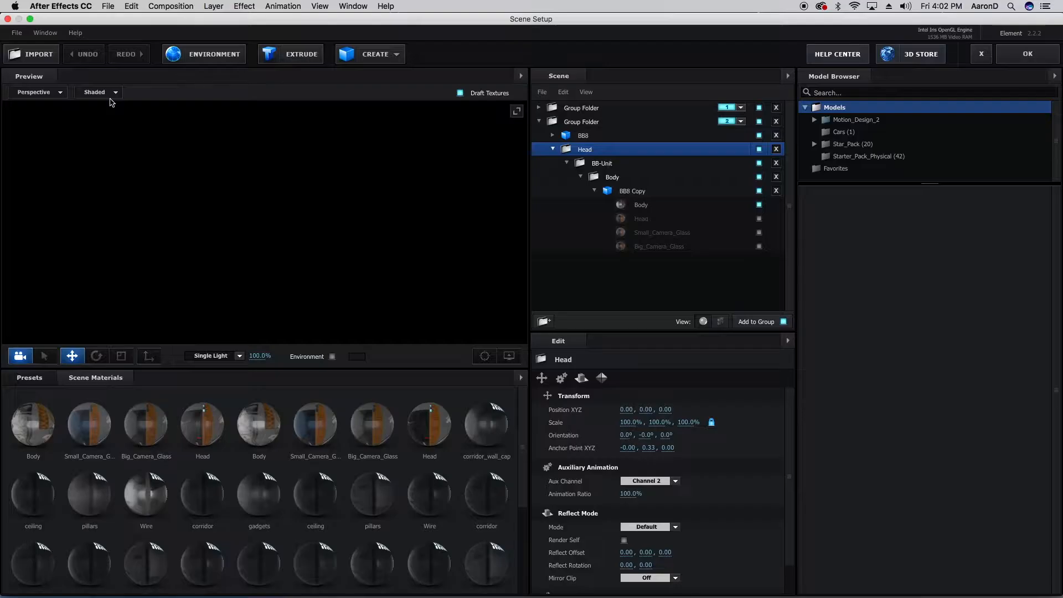
click(630, 164)
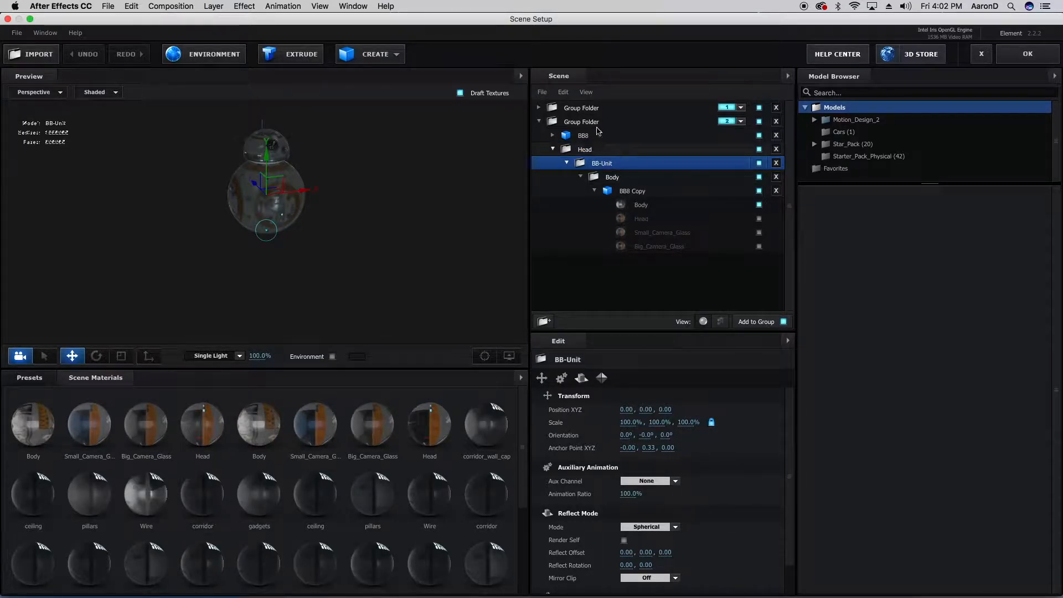
click(583, 153)
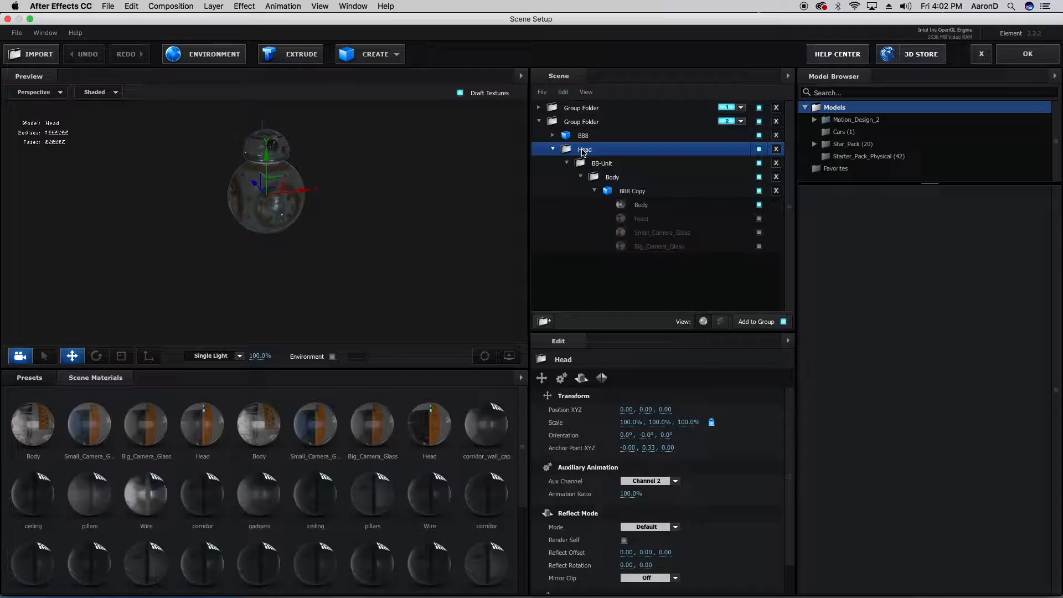
click(1009, 50)
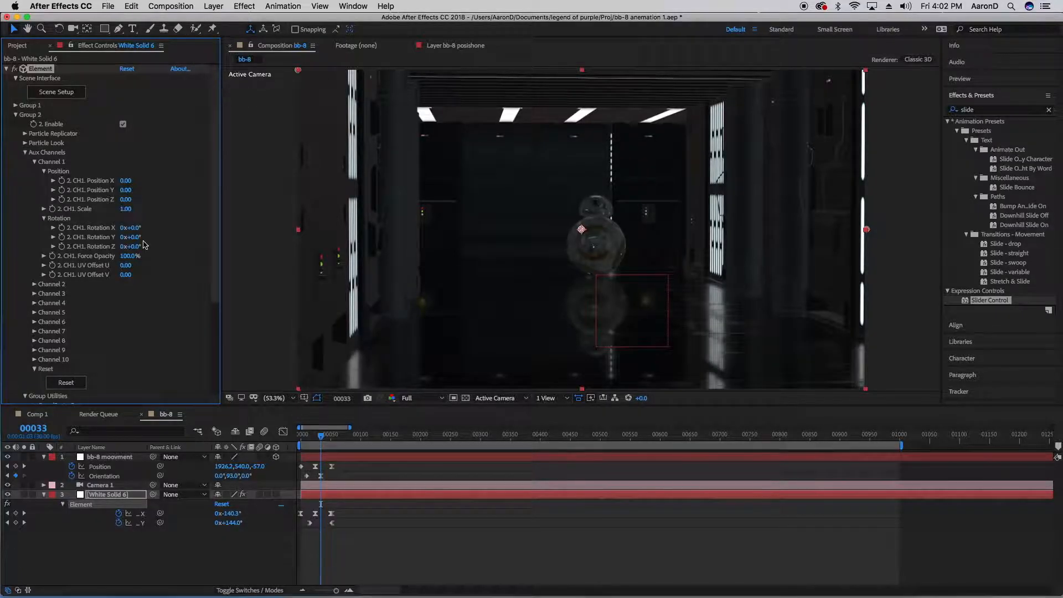
drag(141, 246, 238, 252)
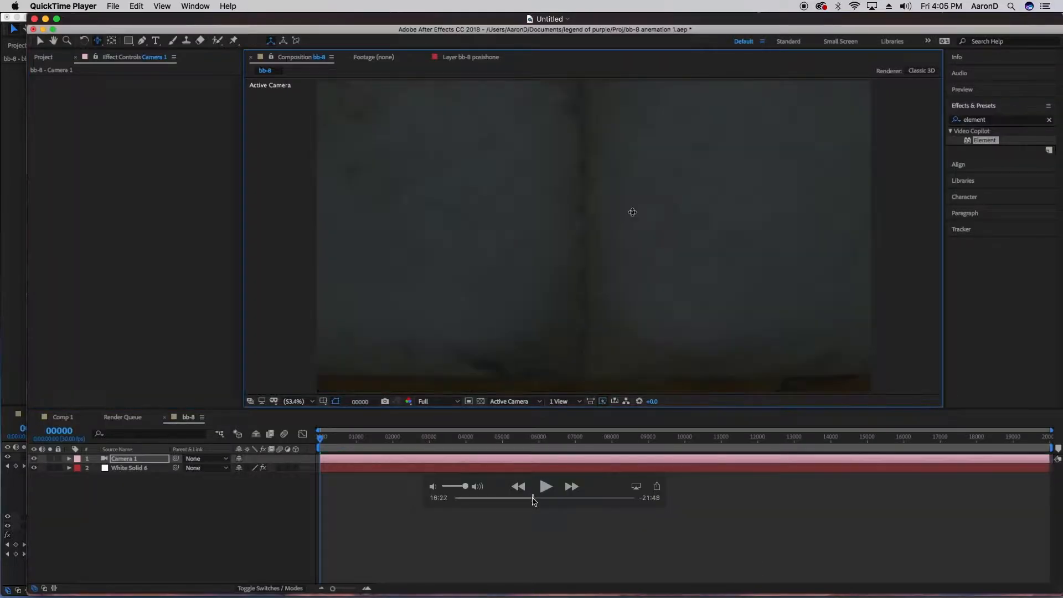
Review the earlier recording in QuickTime Player, and return to After Effects to preview the bb-8 composition from the start to about frame 37.
drag(533, 500, 586, 499)
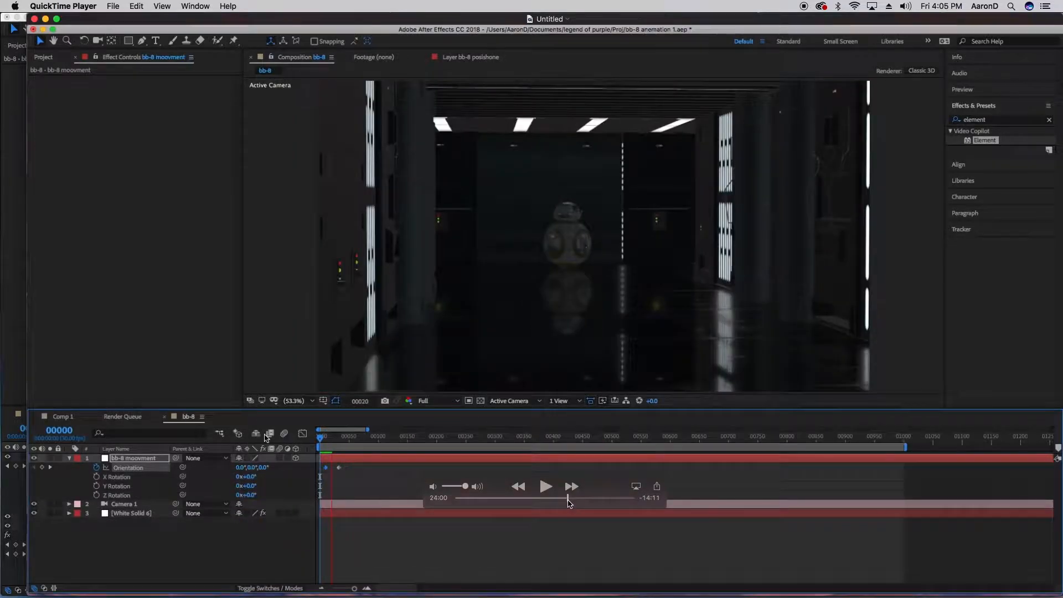
drag(570, 501, 588, 501)
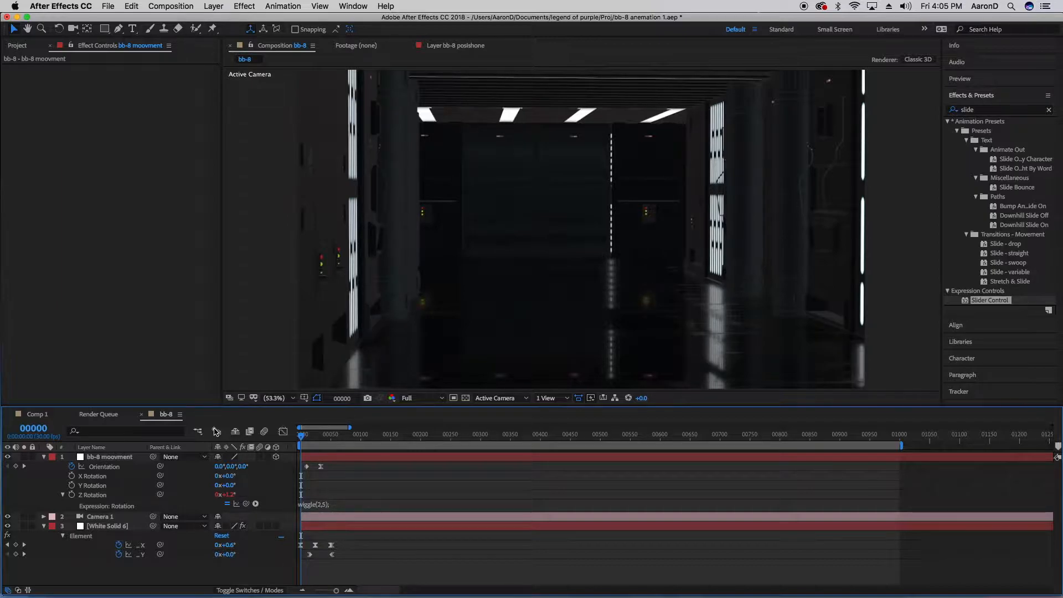
key(space)
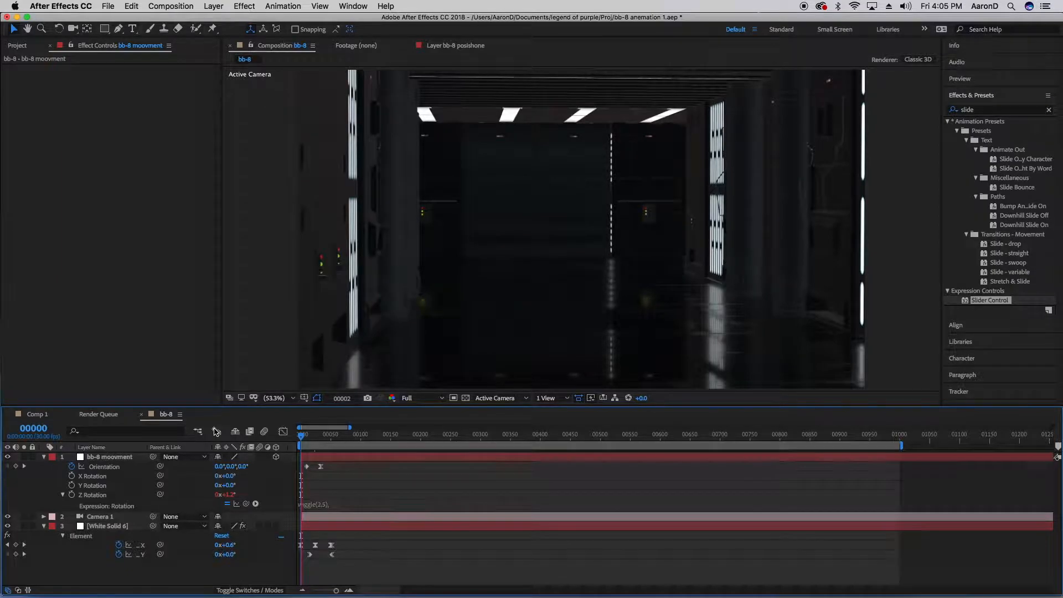
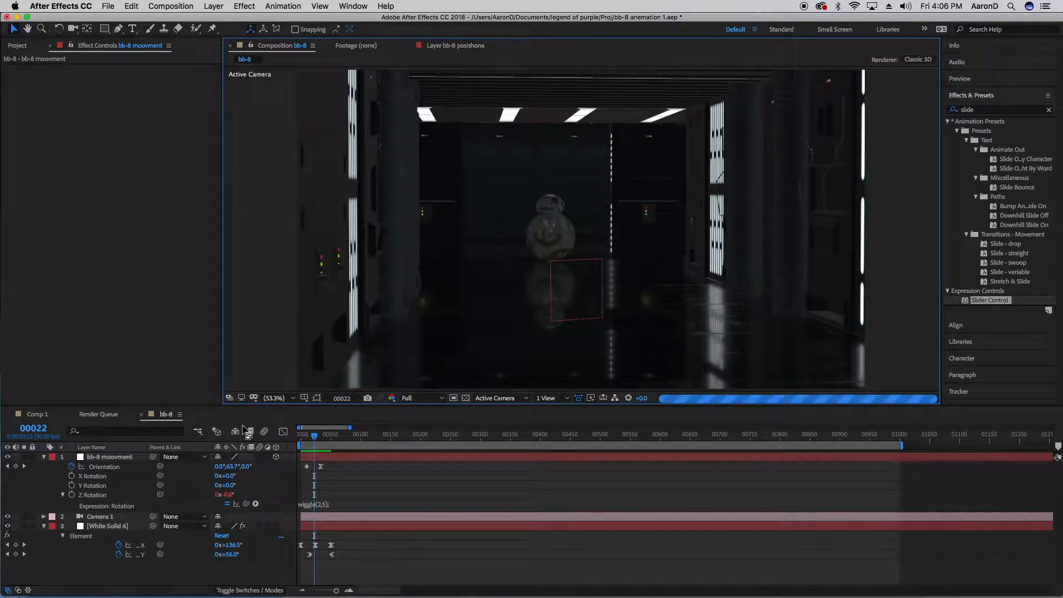
drag(315, 436, 326, 437)
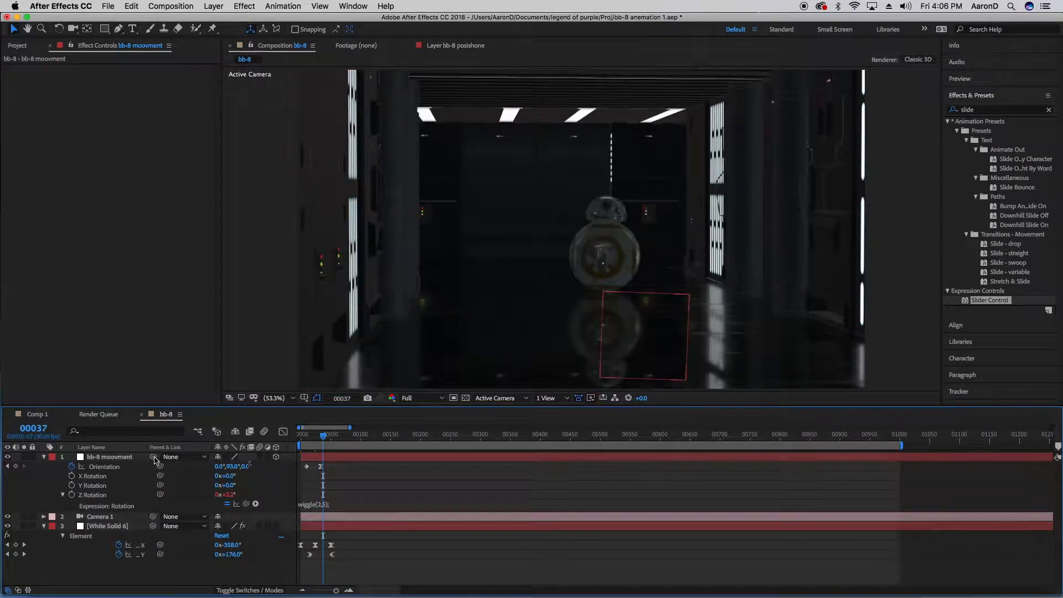
Set a Y Rotation keyframe on the bb-8 moovment layer at frame 24.
click(142, 458)
key(p)
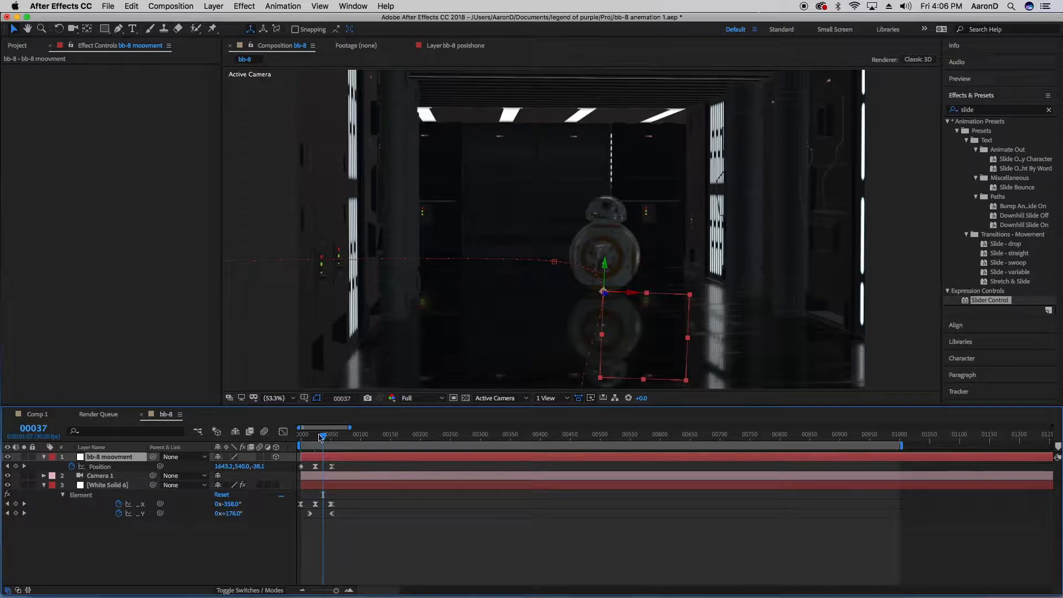
drag(324, 438, 315, 437)
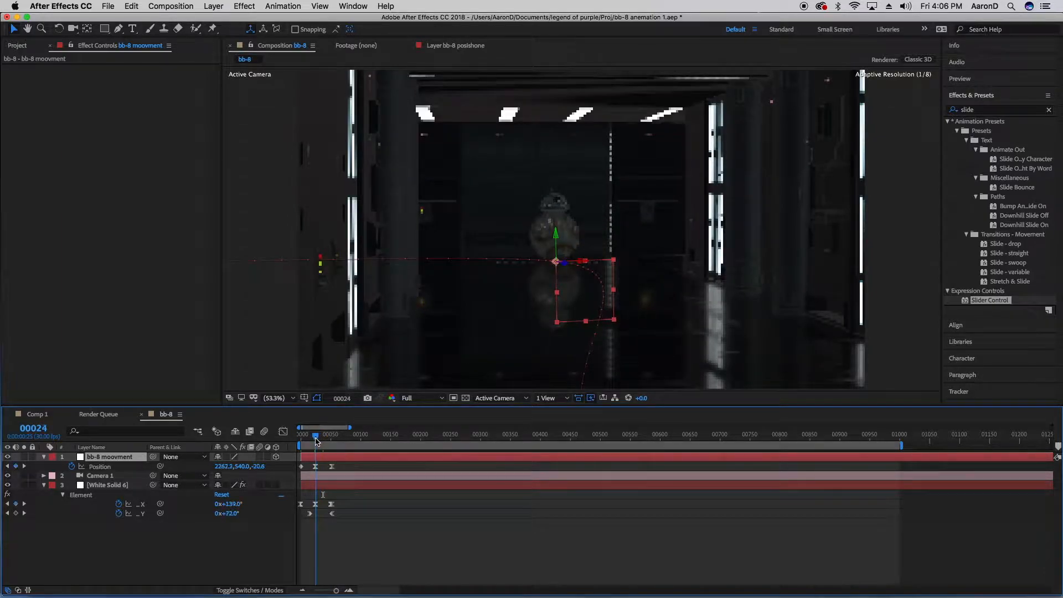
click(118, 486)
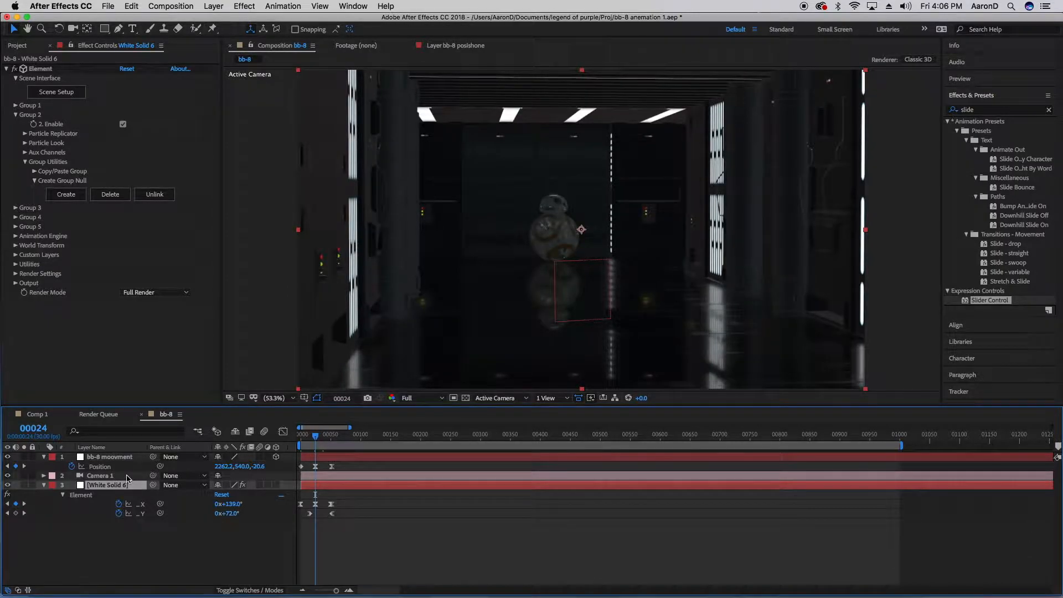
click(124, 459)
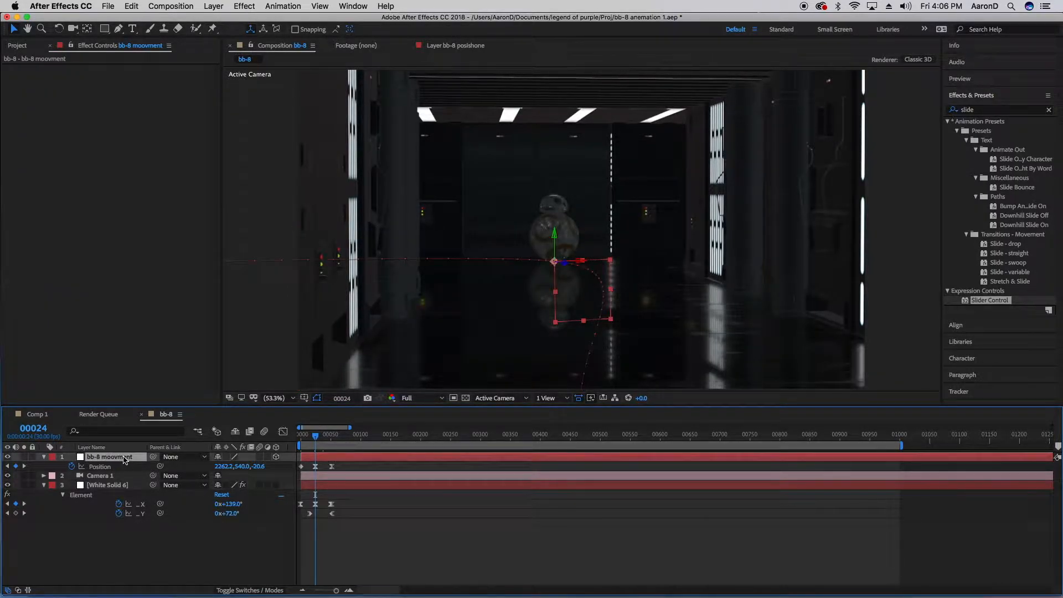
key(r)
click(71, 485)
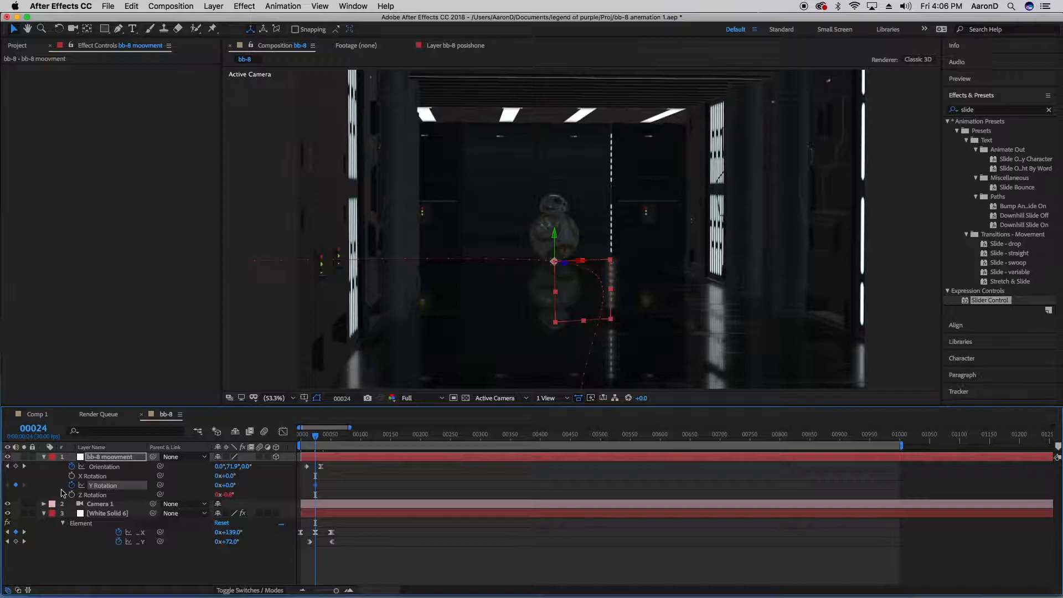
Try a Y Rotation of 48° at frame 52, reset it to 0°, and remove the Y Rotation keyframes from bb-8 moovment.
drag(317, 439, 346, 441)
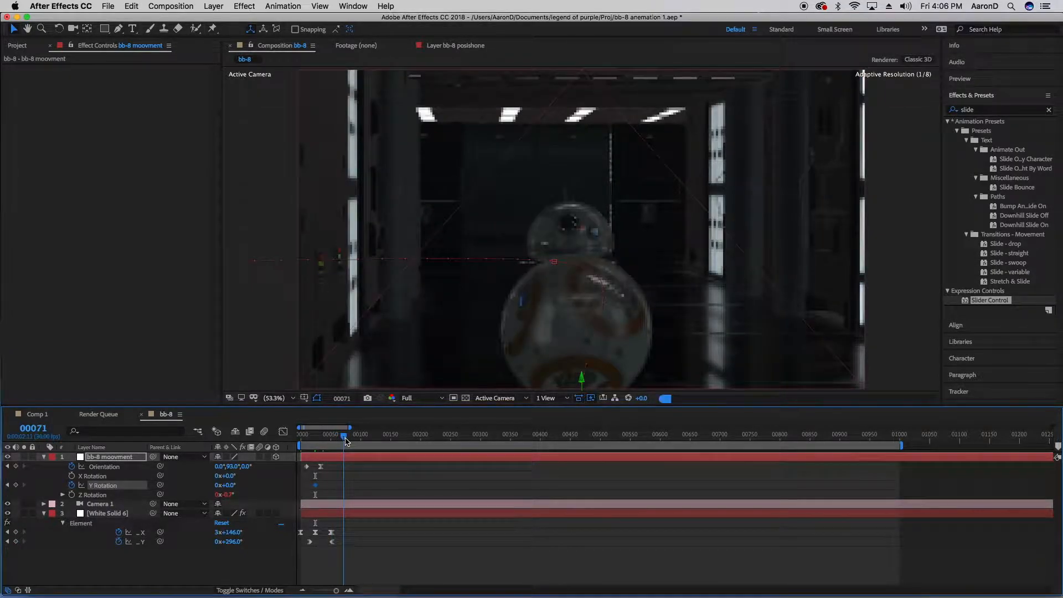
drag(346, 440, 332, 440)
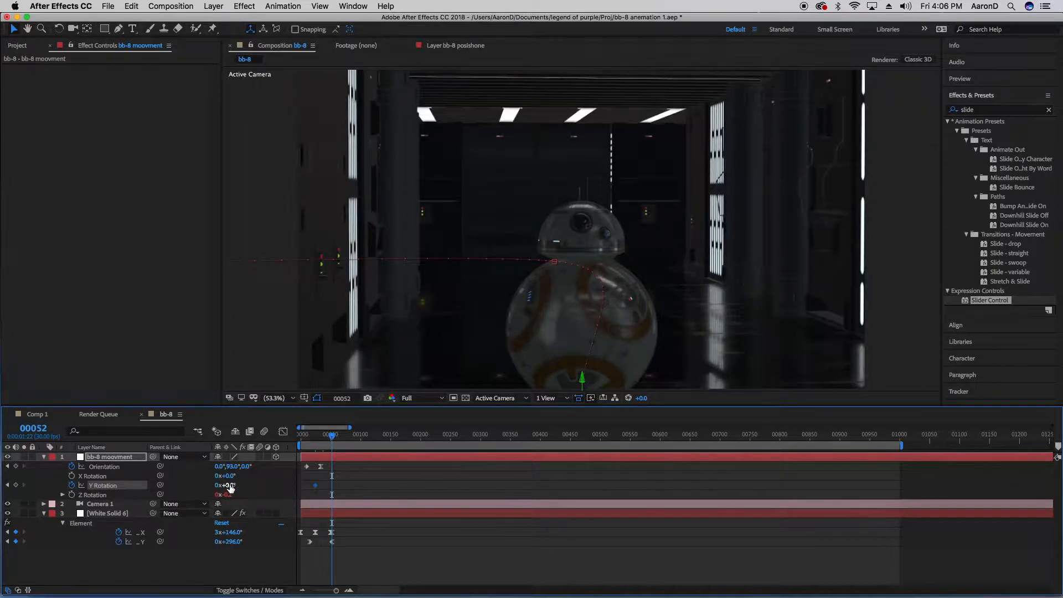
drag(229, 486, 256, 486)
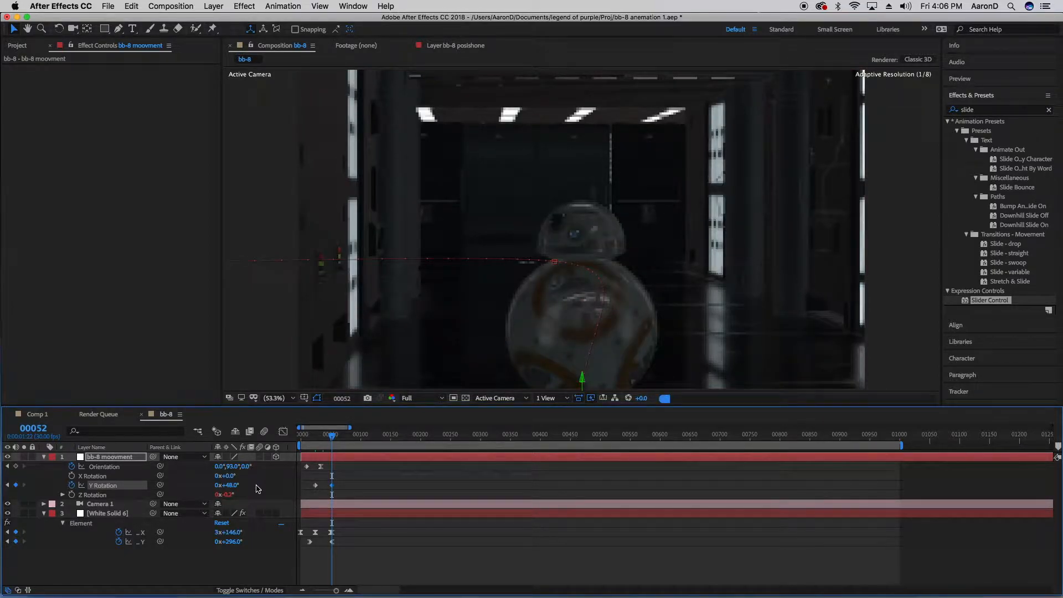
click(229, 486)
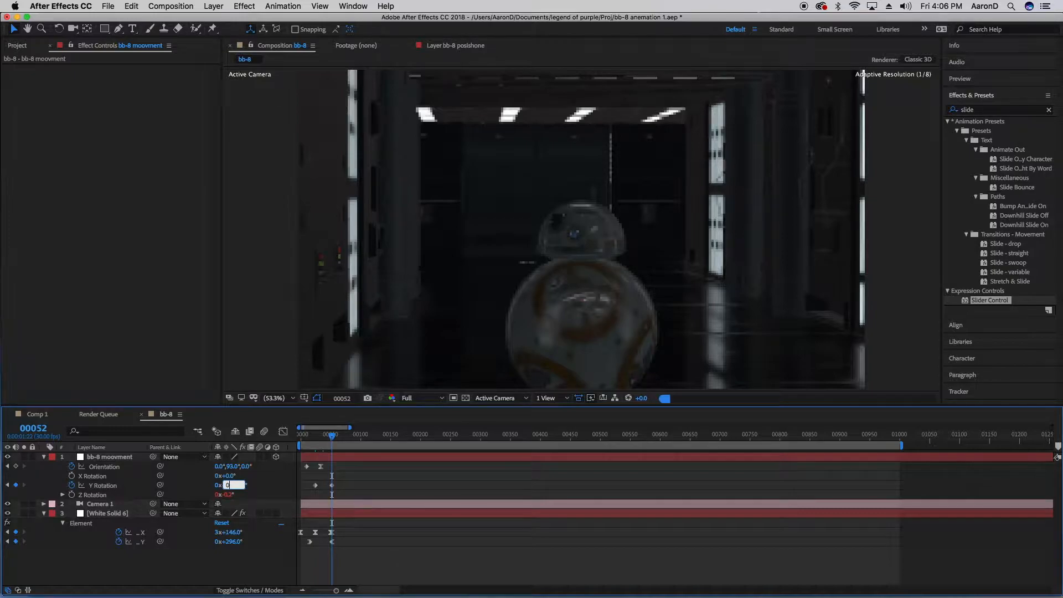
click(97, 486)
Keyframe bb-8 moovment's X Rotation from 0° near the last Orientation keyframe to a tilt of about 29° shortly before frame 52.
click(71, 476)
drag(330, 476, 320, 474)
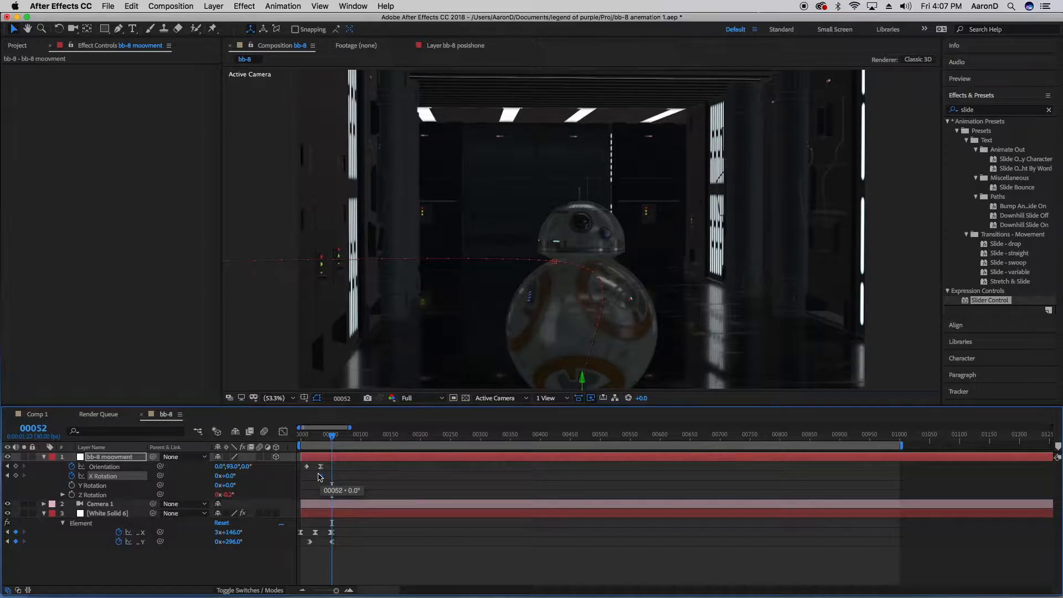
drag(231, 476, 250, 476)
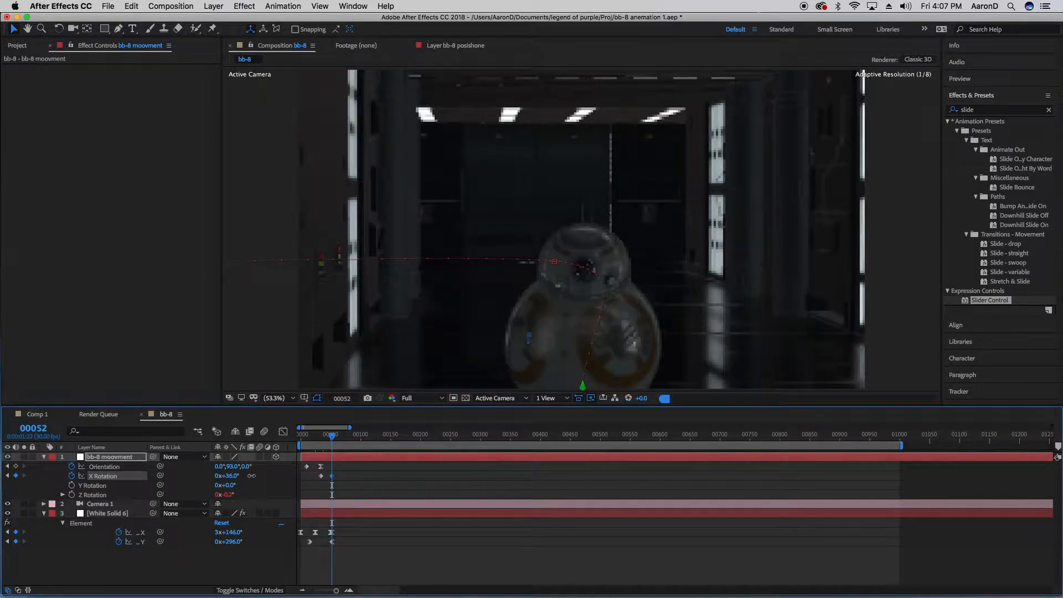
drag(250, 476, 248, 475)
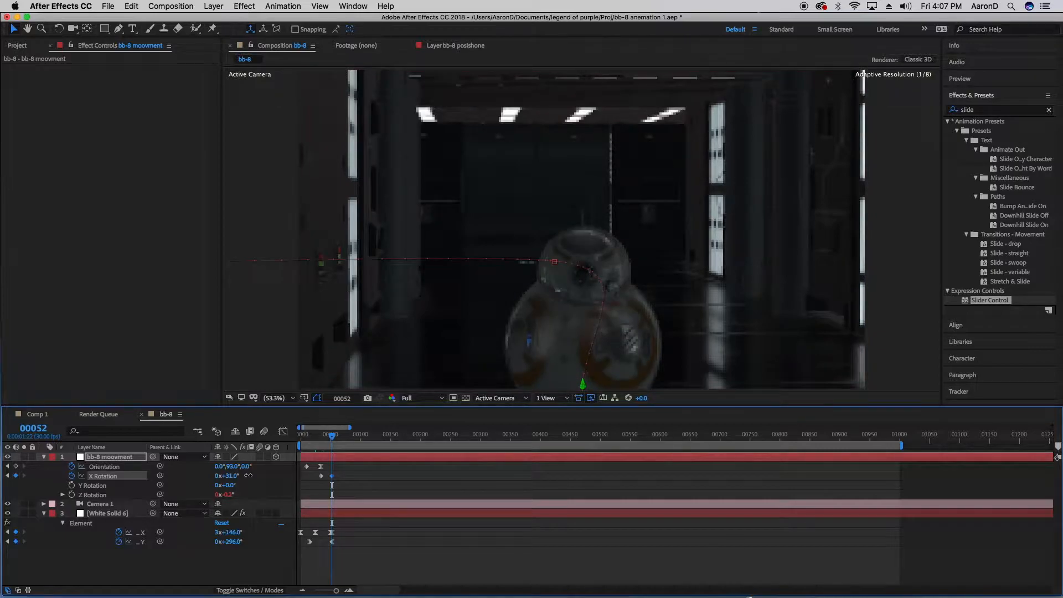
click(327, 477)
Set bb-8 moovment's X Rotation to 0° at frame 52, and preview the tilt animation from the start.
click(230, 476)
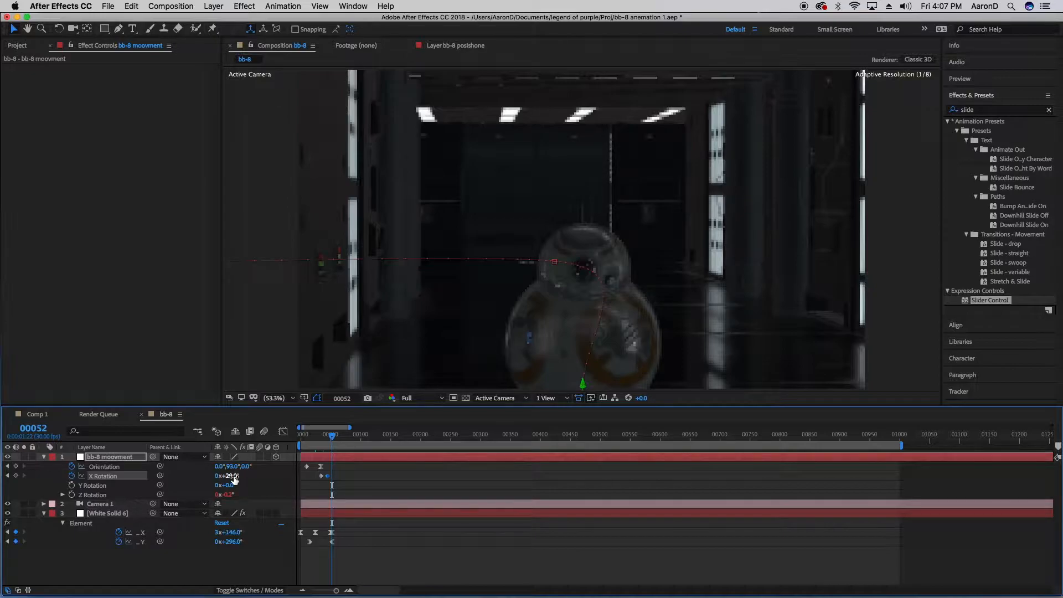
text(0)
key(Return)
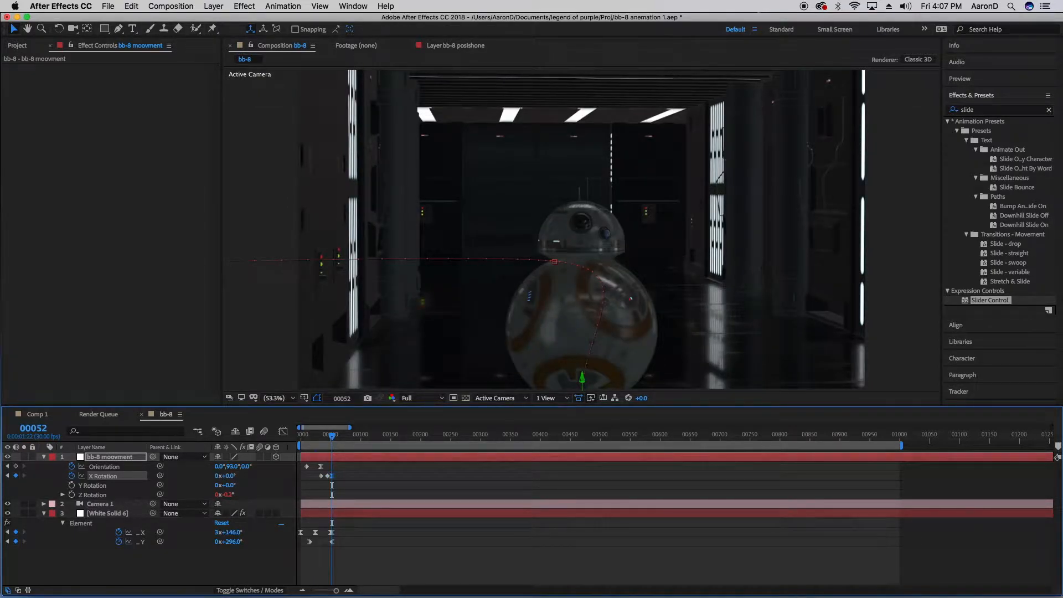
mouse_move(332, 436)
mouse_down()
mouse_move(302, 438)
mouse_move(327, 443)
mouse_up()
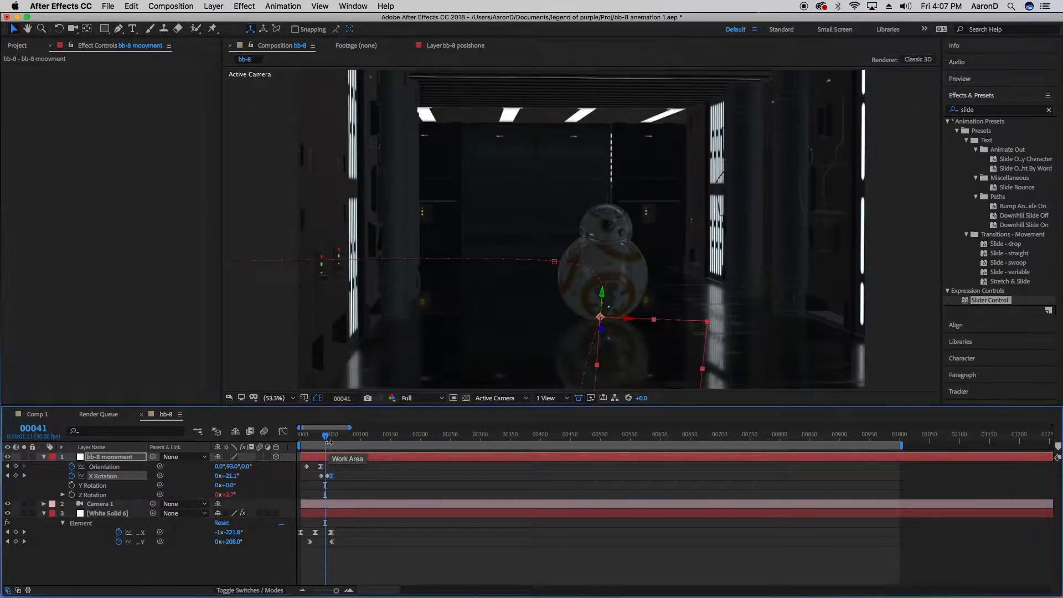
drag(326, 436, 220, 455)
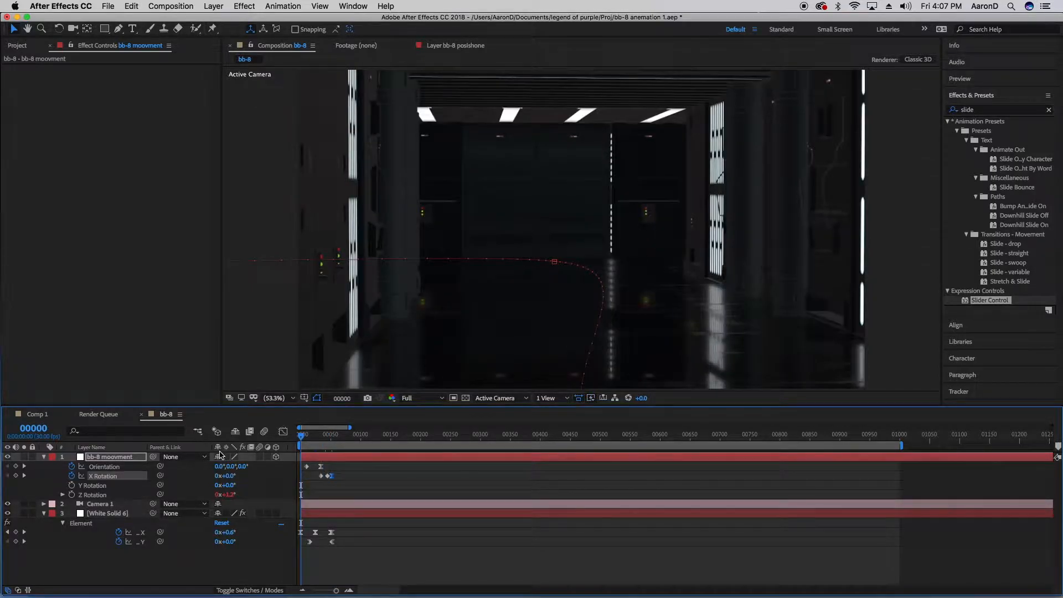
key(space)
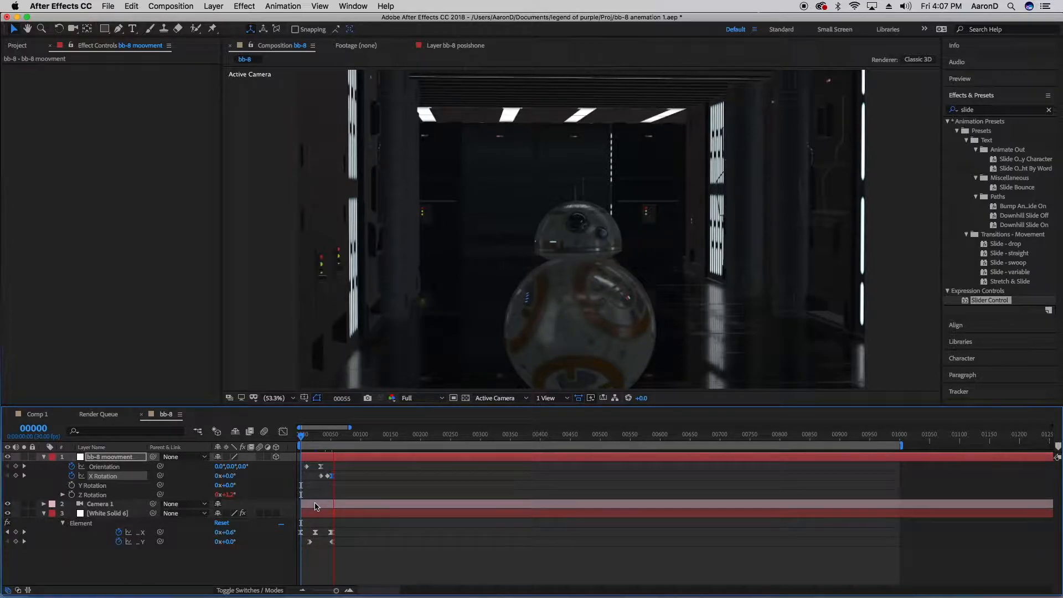
Play back the BB-8 animation from the first frame to check the roll and tilt.
click(808, 378)
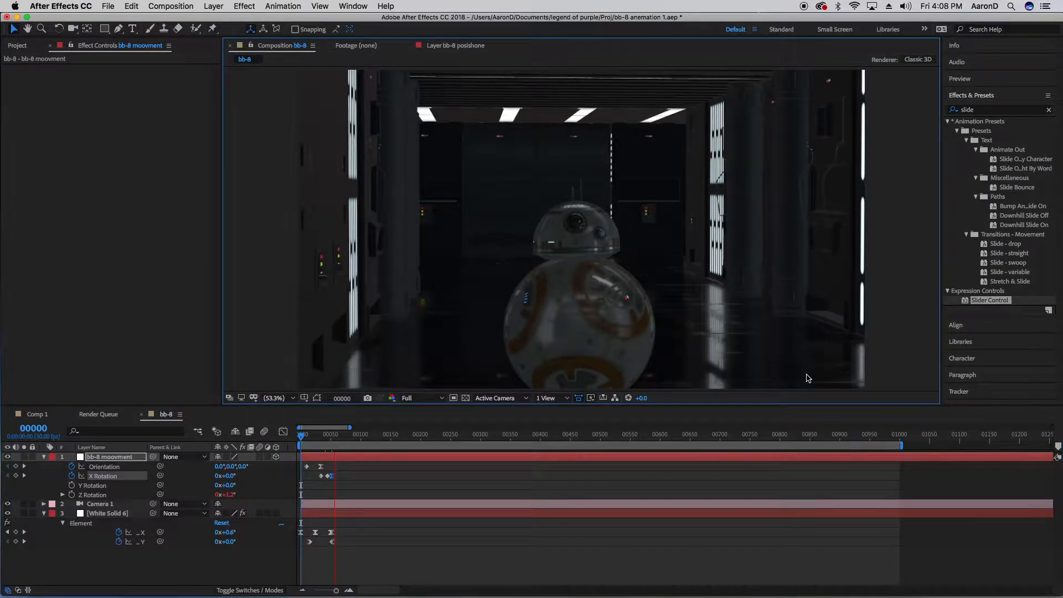
key(space)
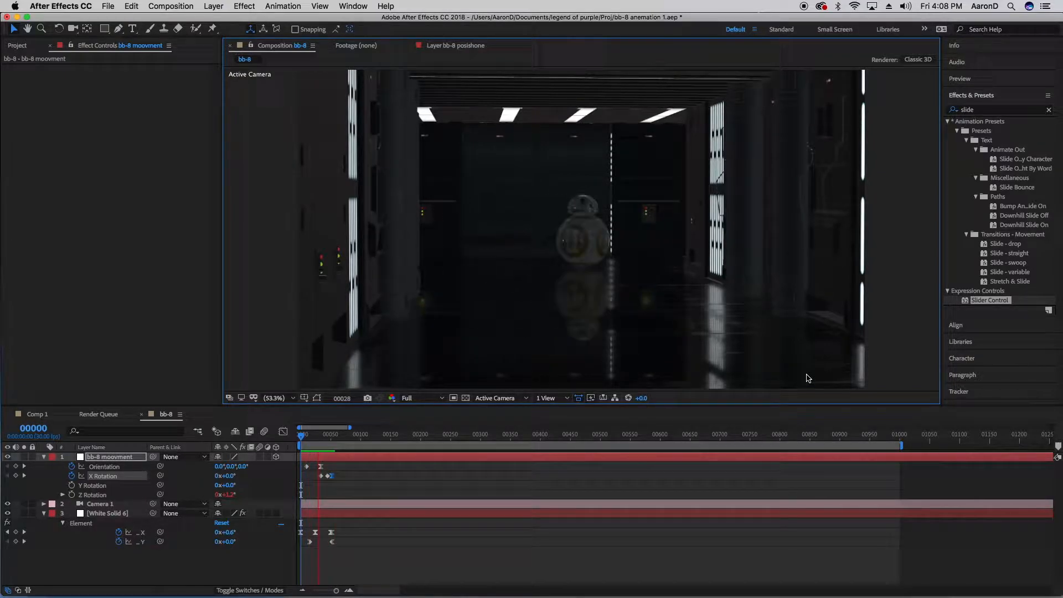
key(space)
At frame 52, try a Group 2 Channel 1 Rotation X of 36° in White Solid 6's Element effect, and reset it to 0°.
mouse_move(324, 442)
mouse_down()
mouse_move(345, 441)
mouse_move(333, 437)
mouse_up()
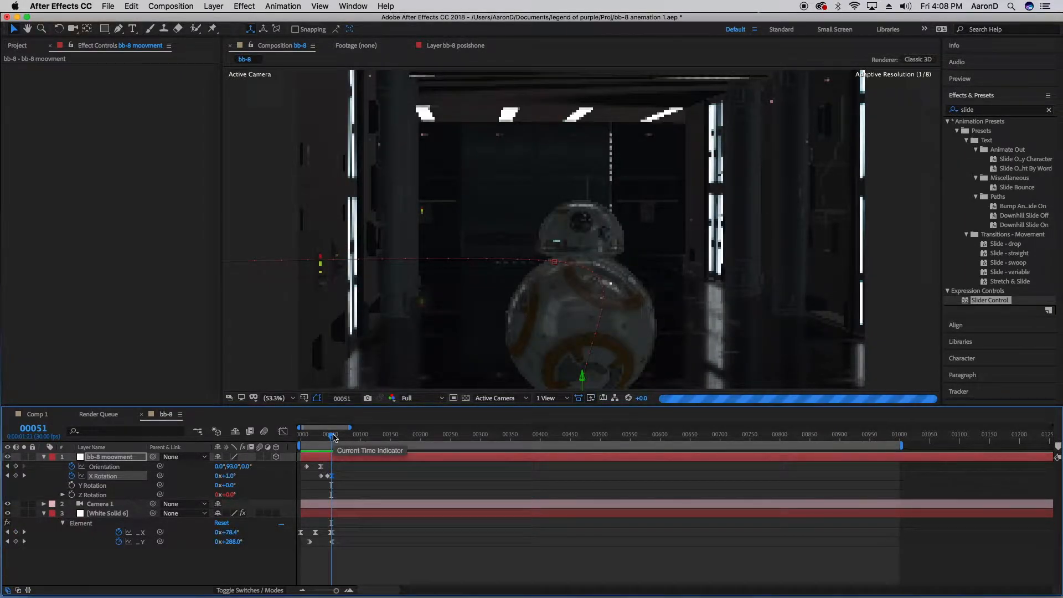
drag(334, 437, 333, 437)
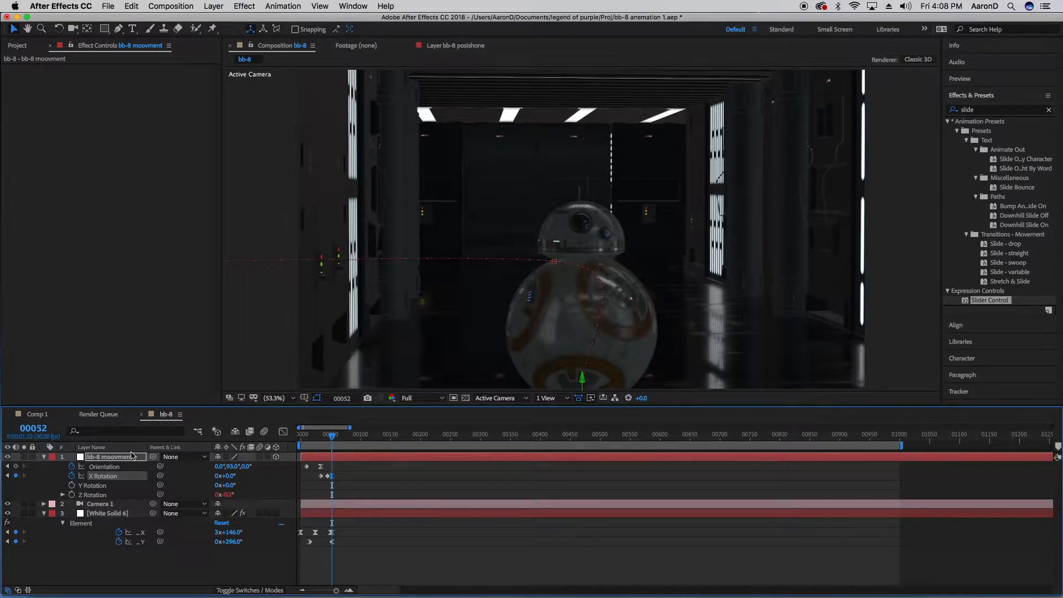
click(93, 515)
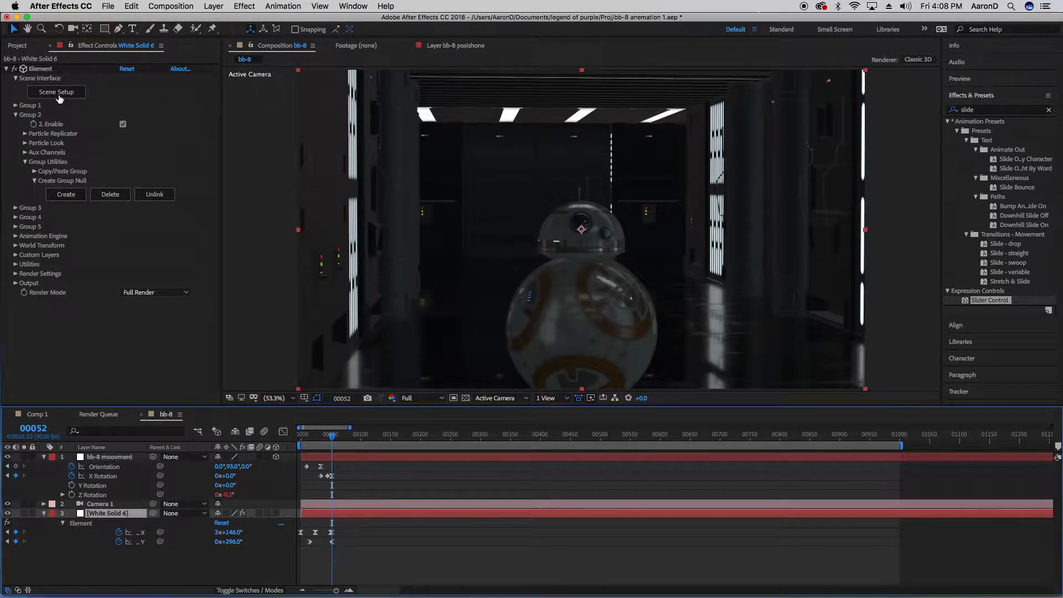
click(24, 153)
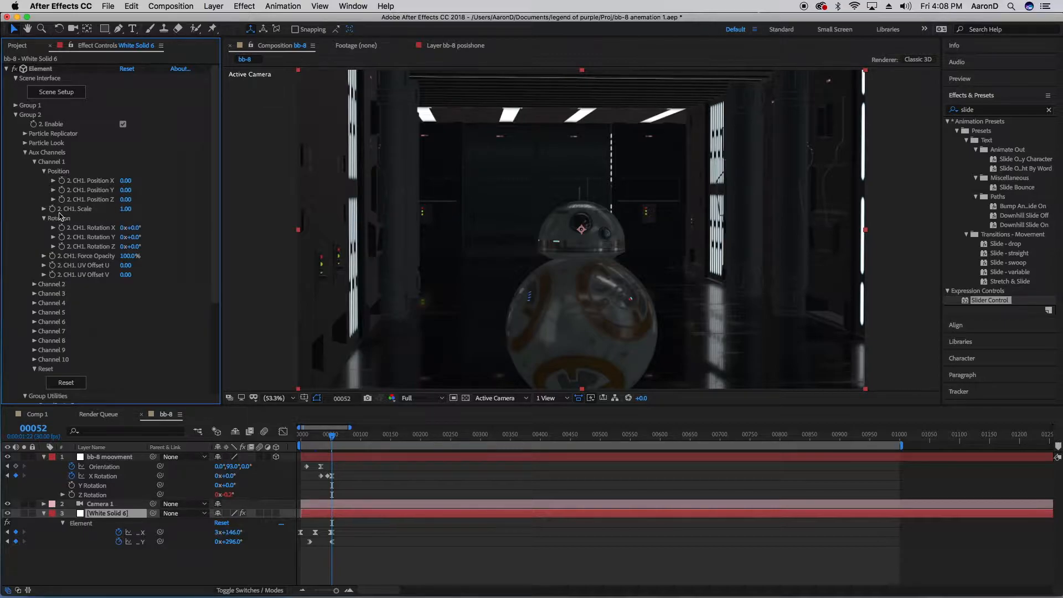
click(44, 219)
click(44, 218)
drag(135, 227, 159, 227)
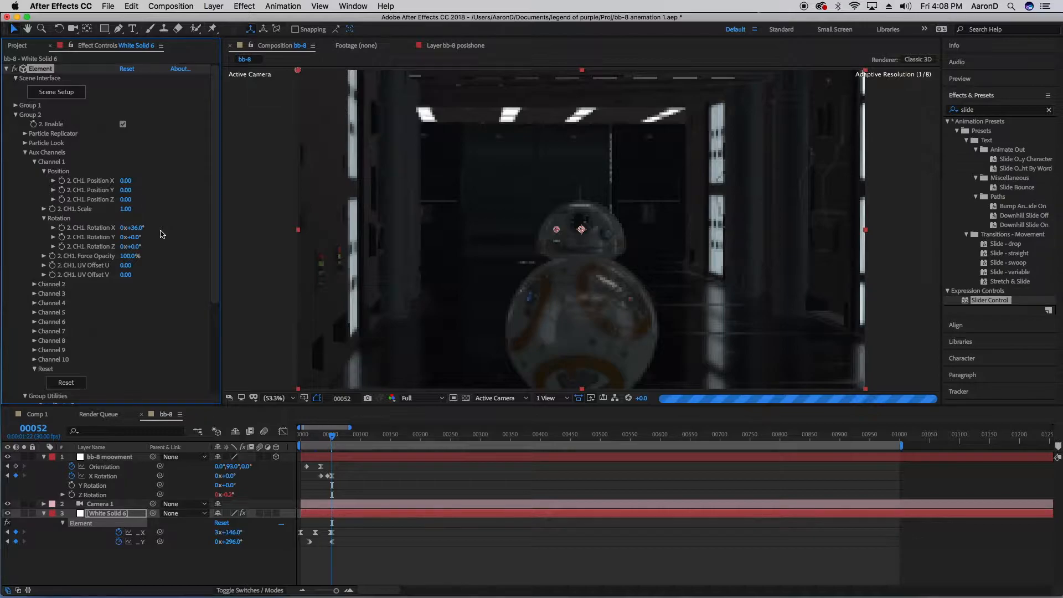
click(134, 227)
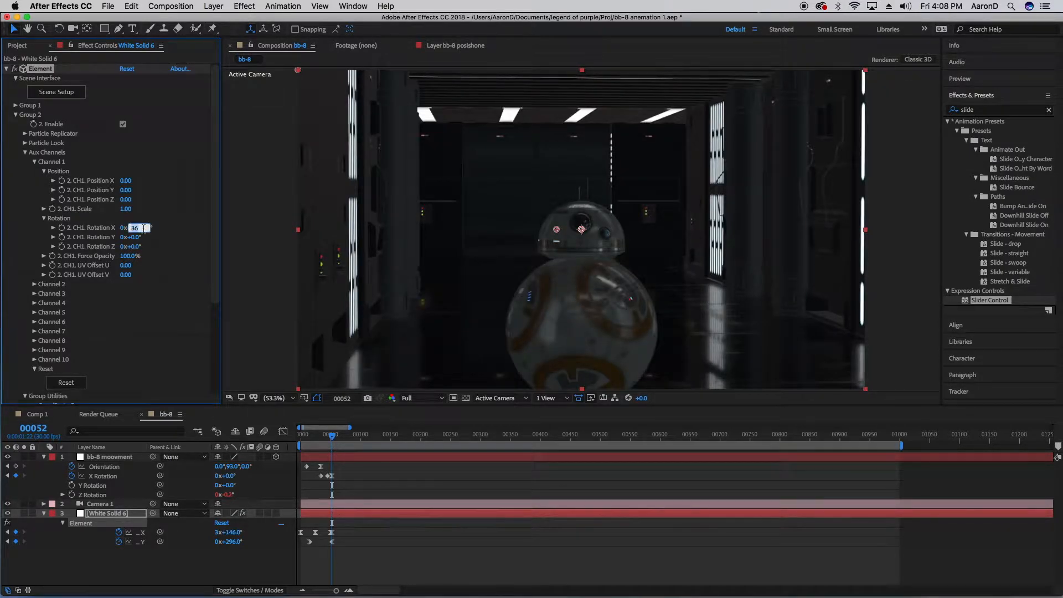
text(0)
key(Return)
click(29, 153)
click(30, 153)
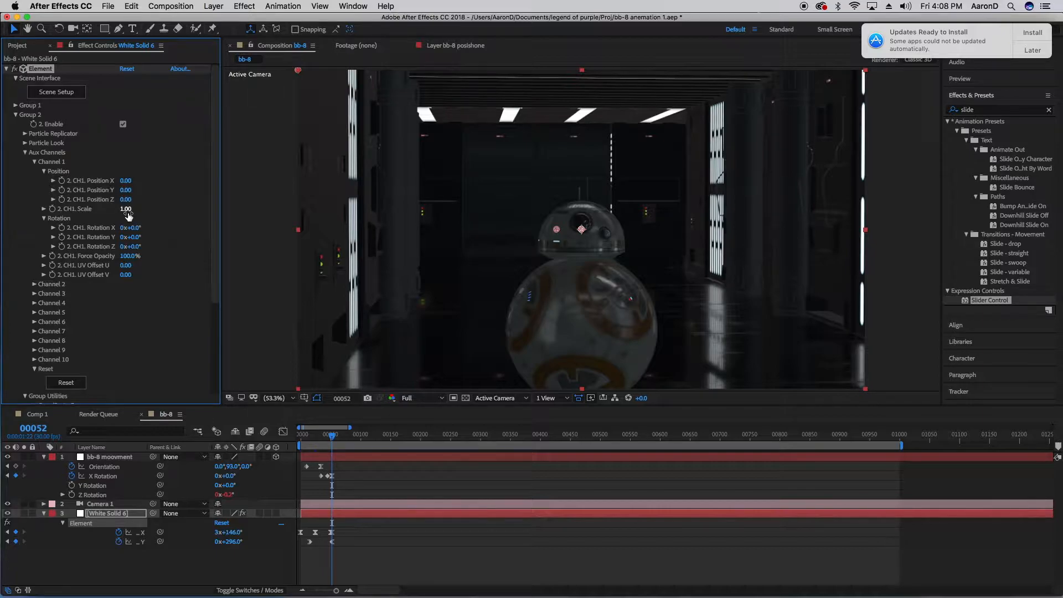
Dismiss the system update notification and quit iTunes and the application beside it in the Dock.
click(1027, 49)
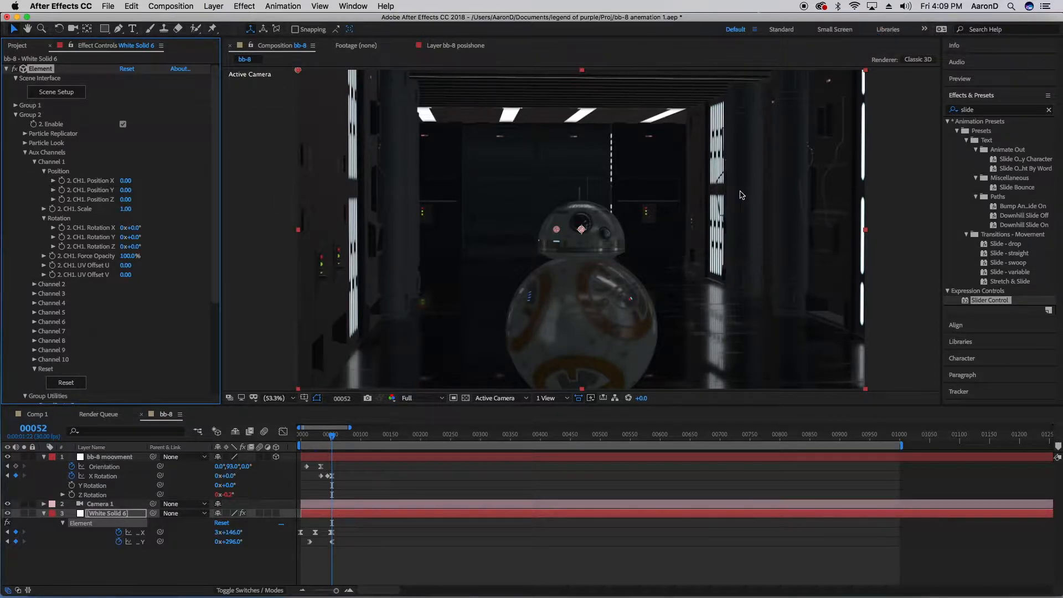
mouse_move(506, 581)
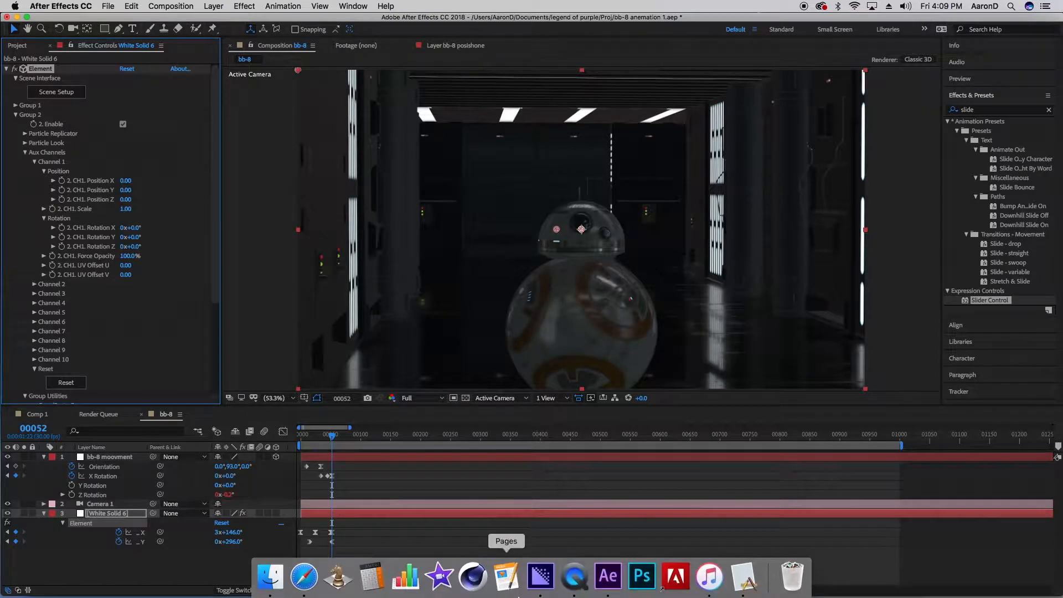
right_click(700, 582)
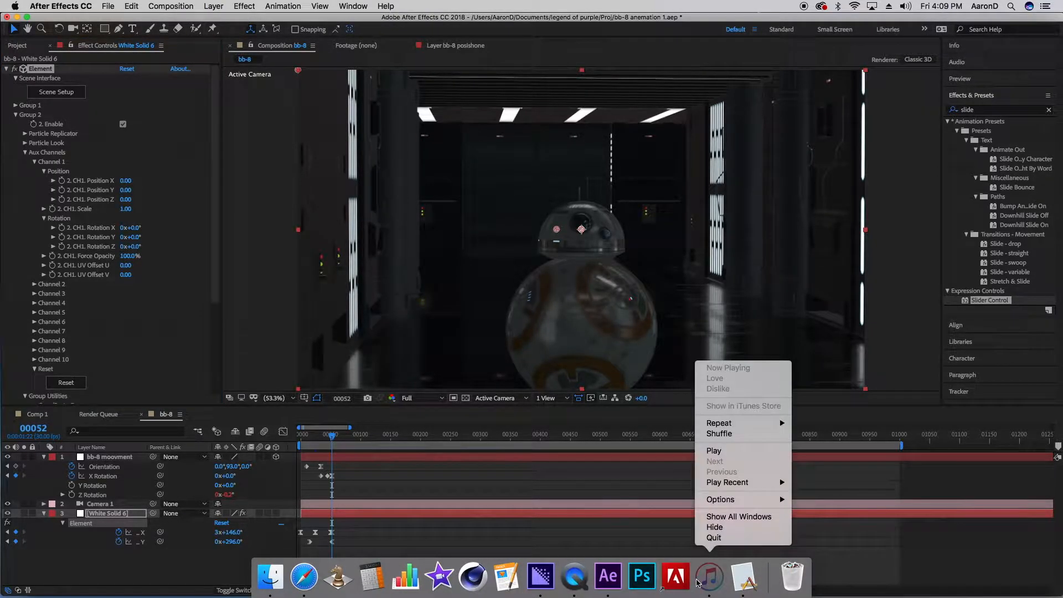
click(711, 545)
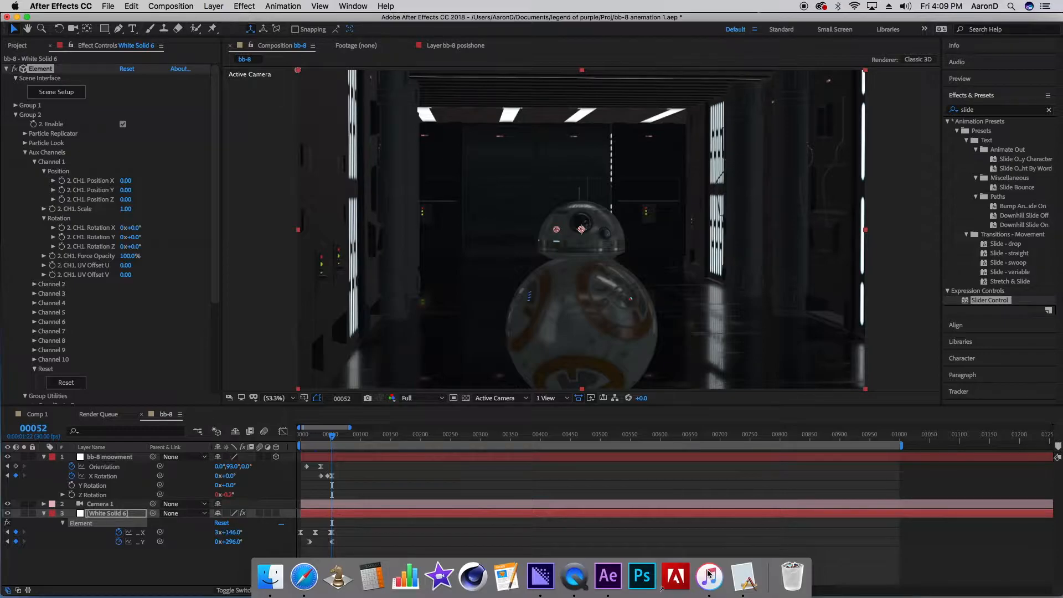
right_click(704, 590)
click(687, 568)
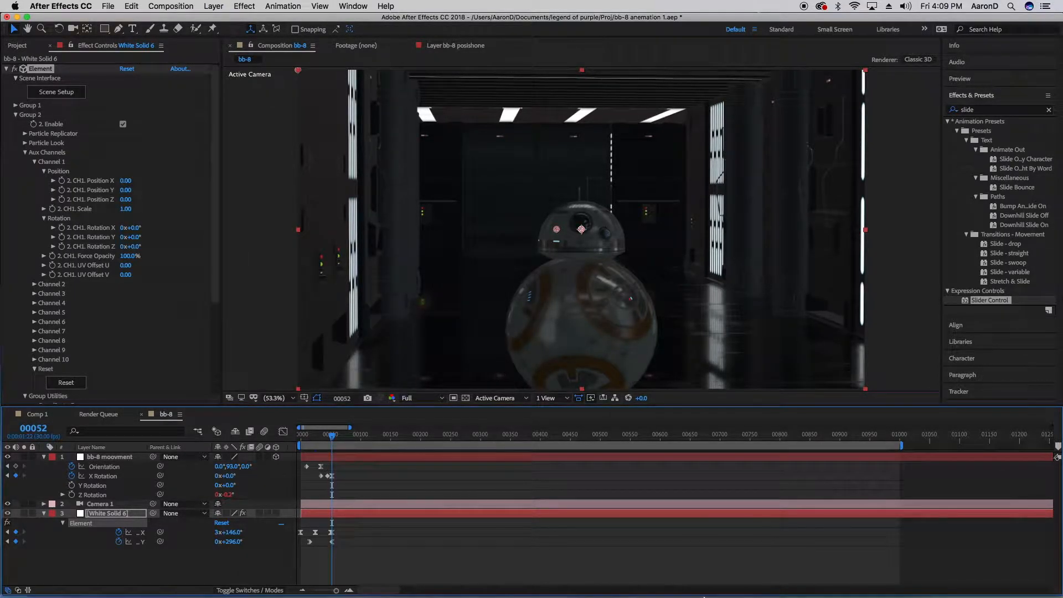
mouse_move(703, 597)
right_click(710, 579)
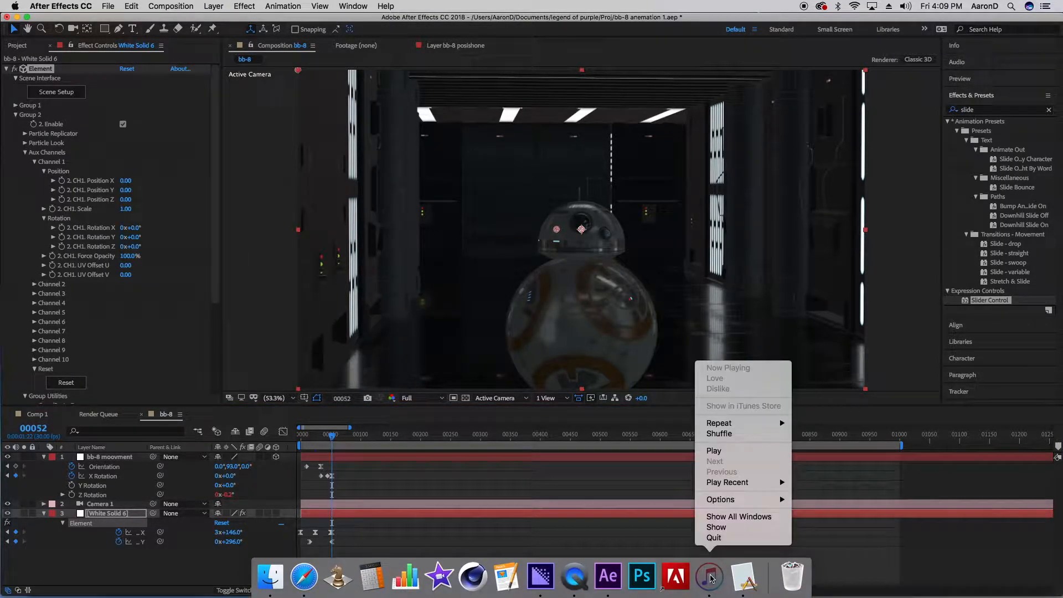
click(715, 540)
right_click(735, 582)
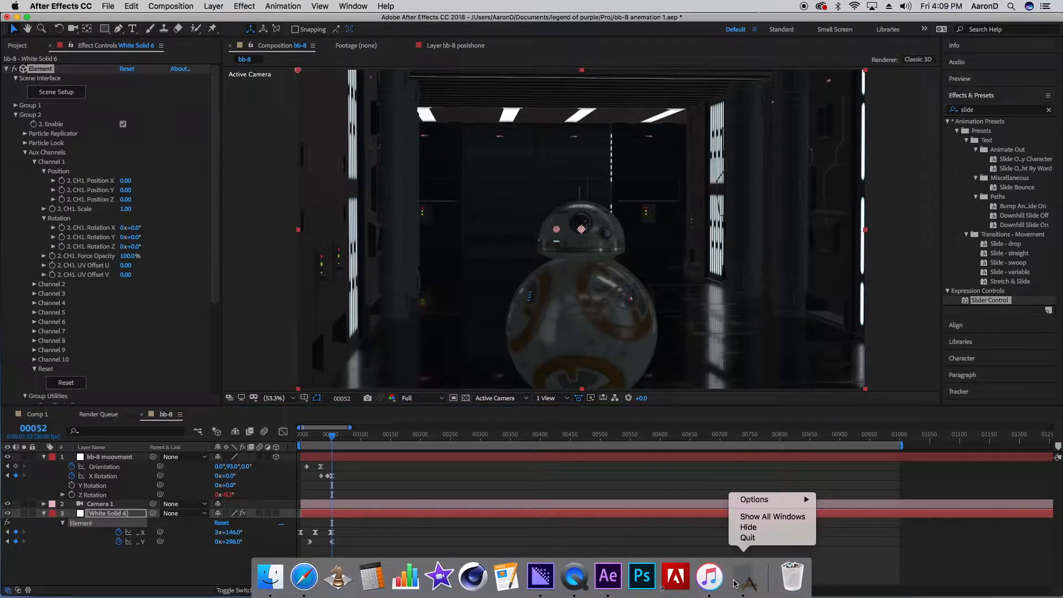
click(745, 537)
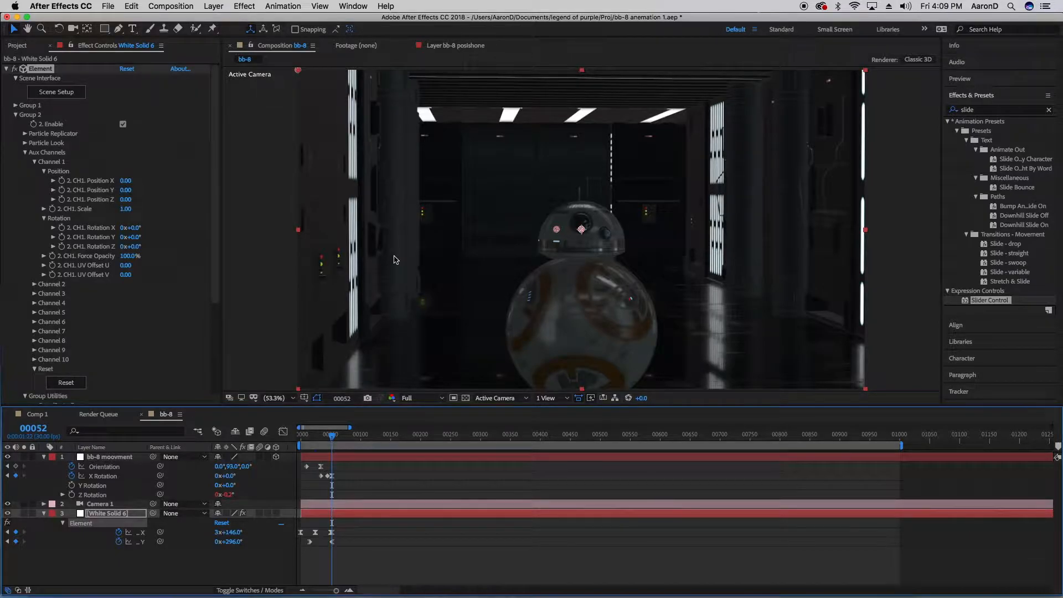
Try a Channel 1 Rotation X of about 14°, cancel the App Store sign-in request, and reset the rotation to 0°.
drag(133, 228, 141, 228)
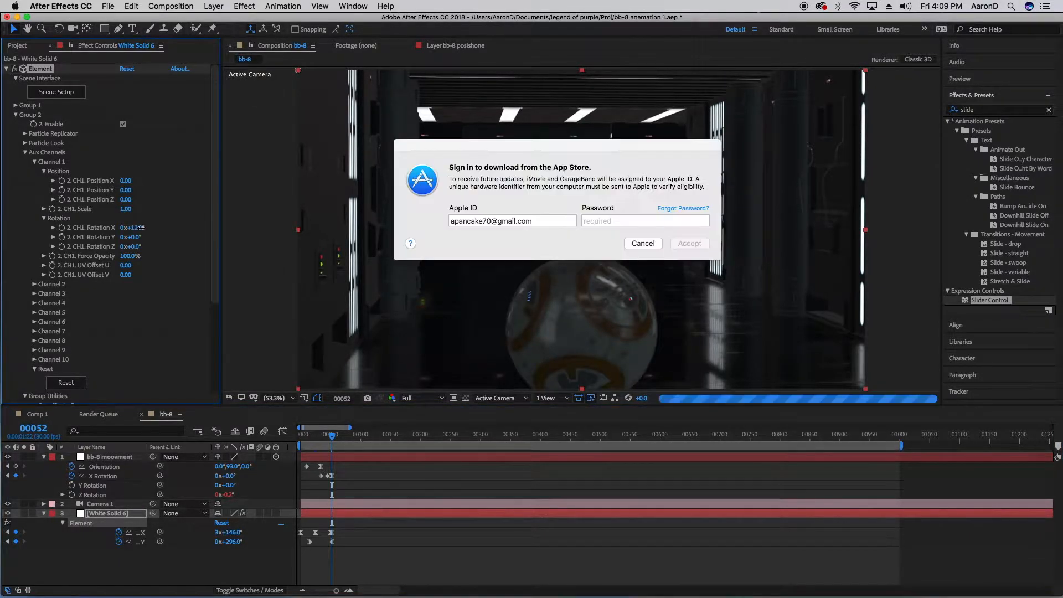
click(637, 248)
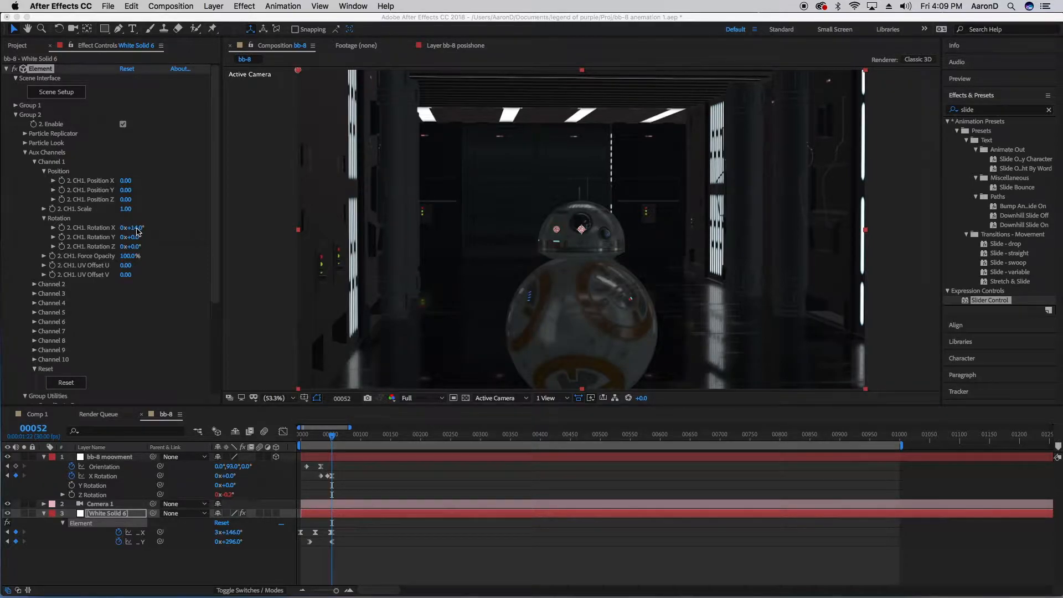
drag(137, 232, 142, 228)
click(142, 228)
text(0)
key(Return)
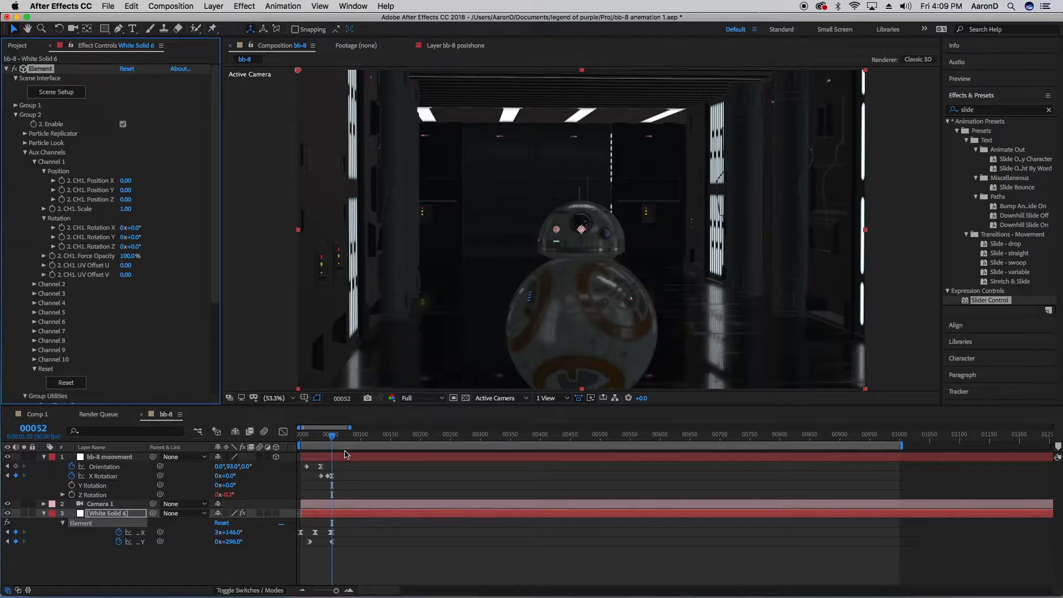
key(minus)
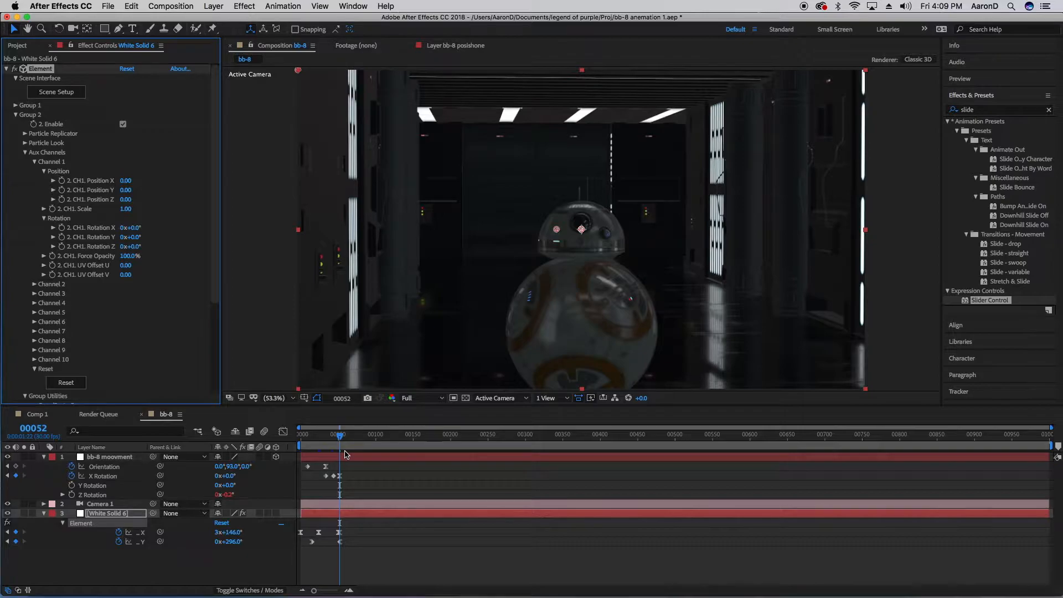
key(Page_Down)
key(Page_Up)
key(equal)
key(equal)
key(equal)
key(equal)
key(equal)
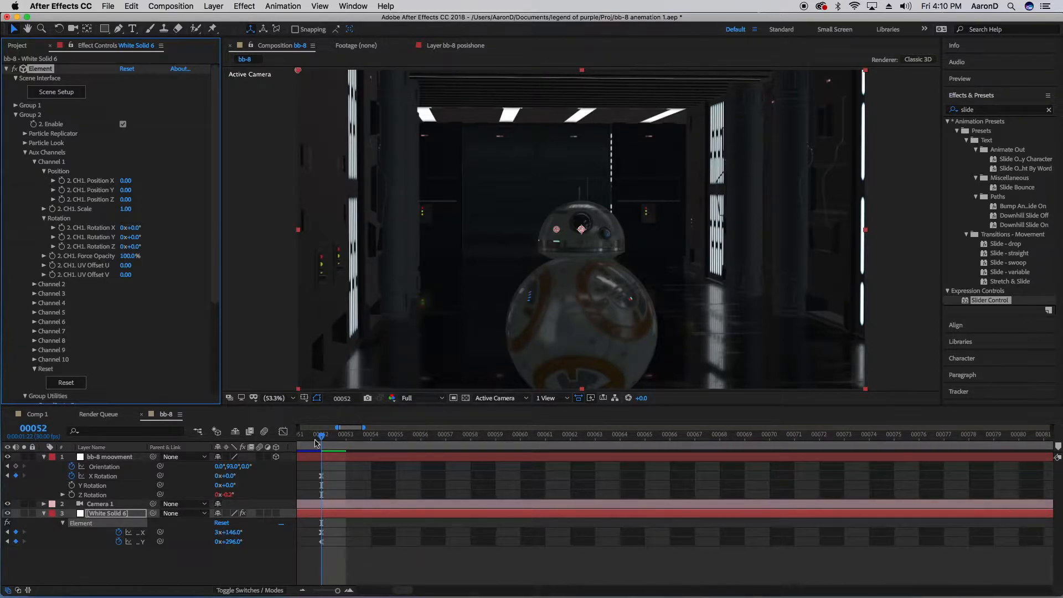
click(131, 515)
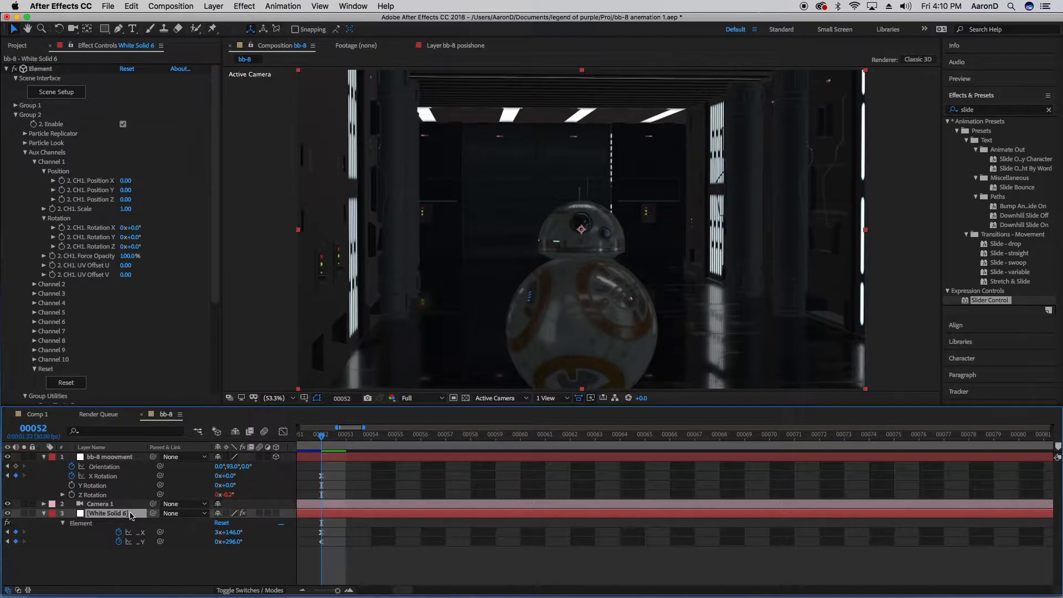
click(132, 506)
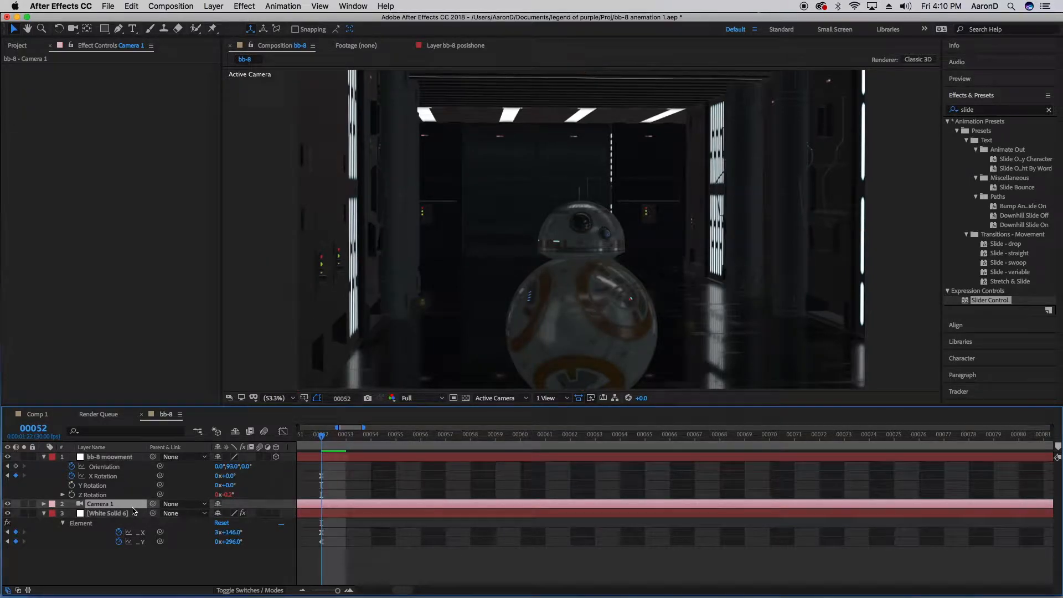
Add a Position keyframe to the bb-8 moovment layer at frame 59, holding its existing position.
click(342, 458)
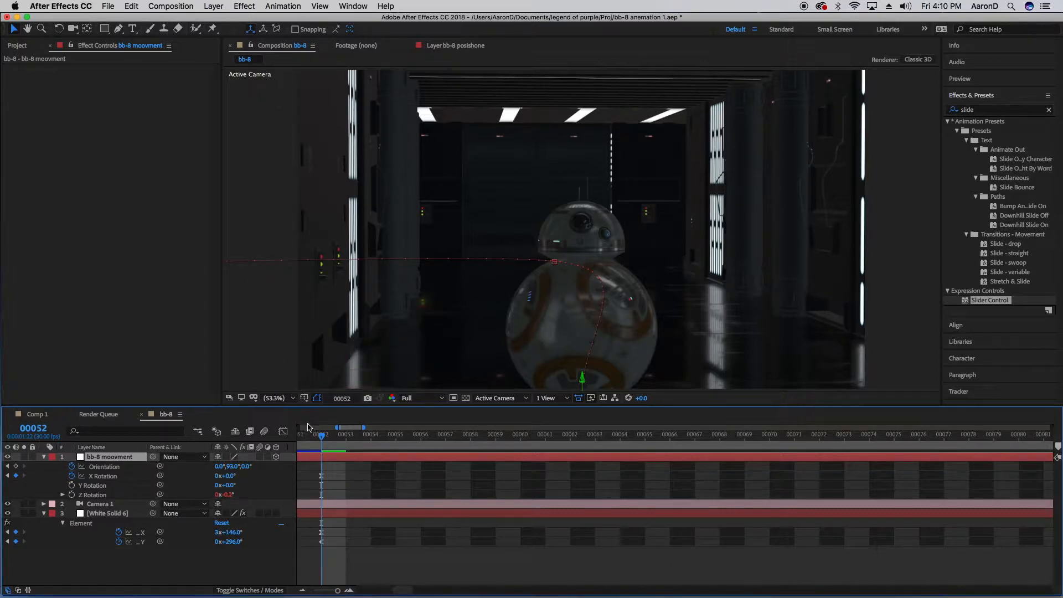
drag(323, 440, 270, 460)
key(minus)
key(minus)
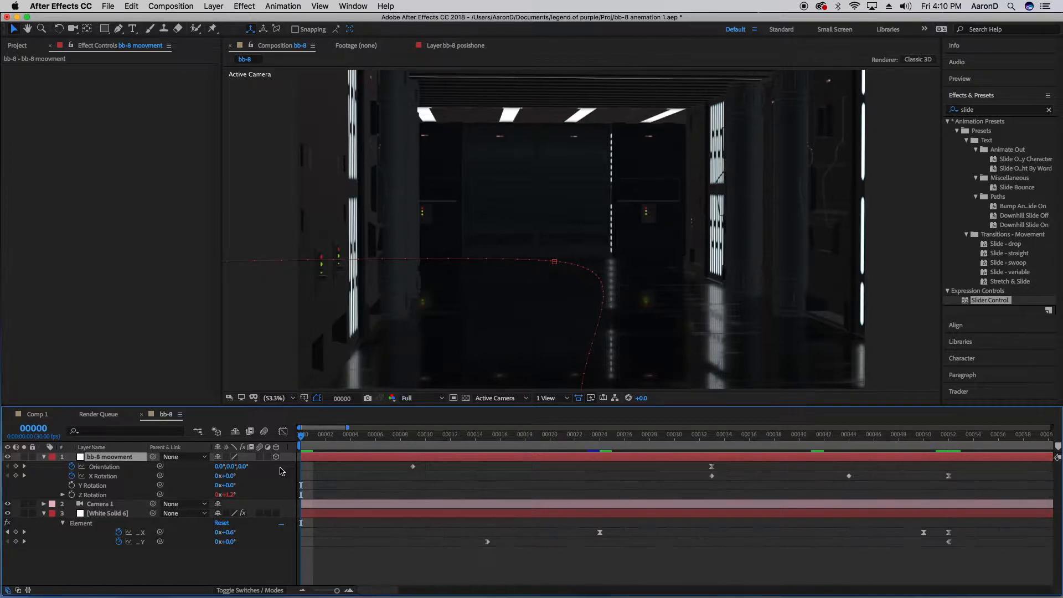
key(minus)
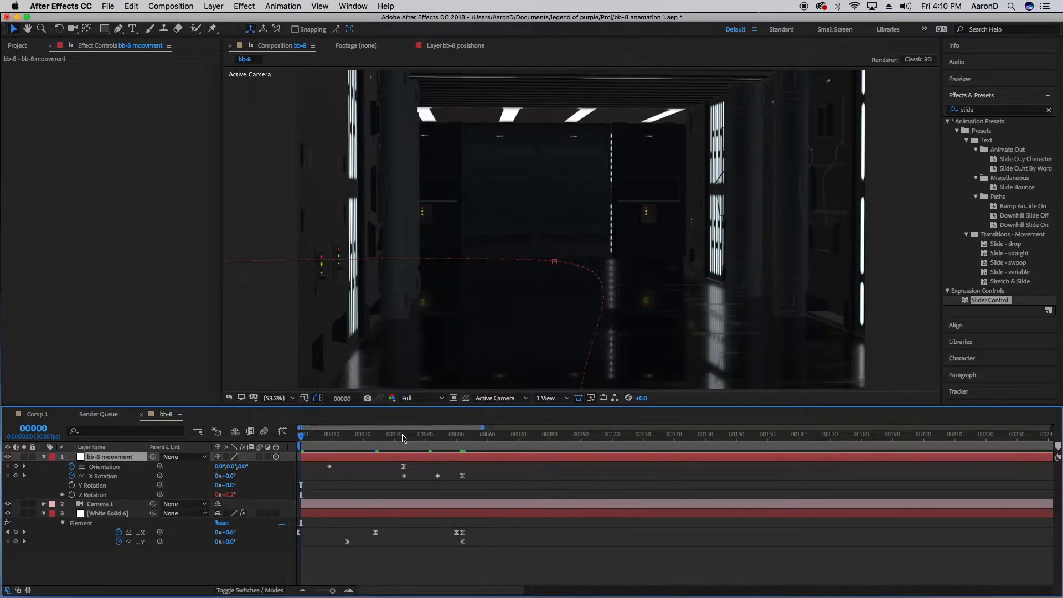
drag(440, 443, 484, 436)
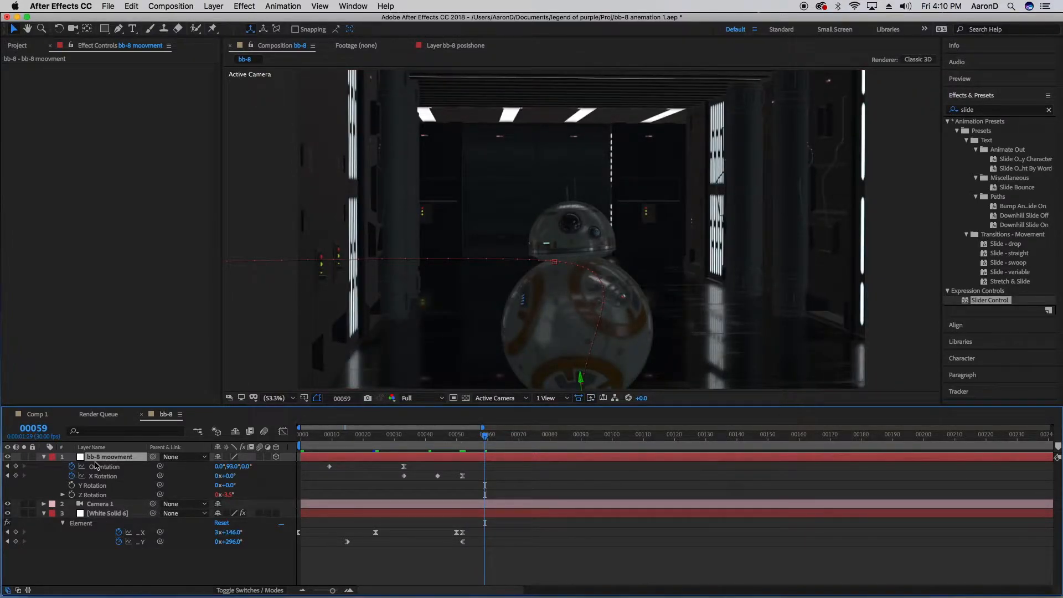
key(p)
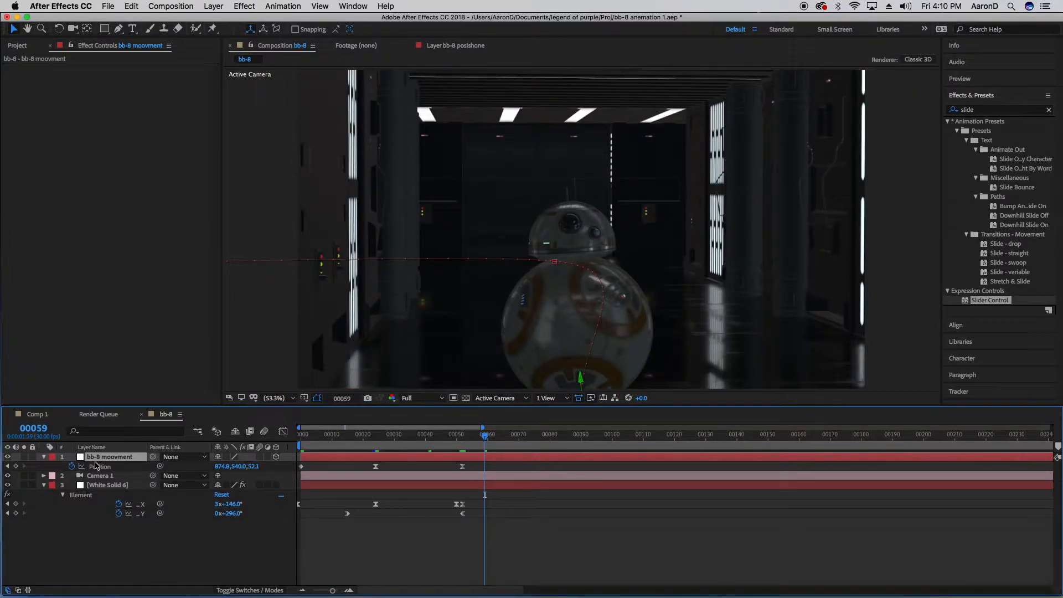
click(16, 466)
Keyframe bb-8 moovment's Position at frame 70 to about -519, 540, 125, beyond the frame, and adjust the motion path's handle near BB-8's stopping point.
drag(488, 439, 519, 437)
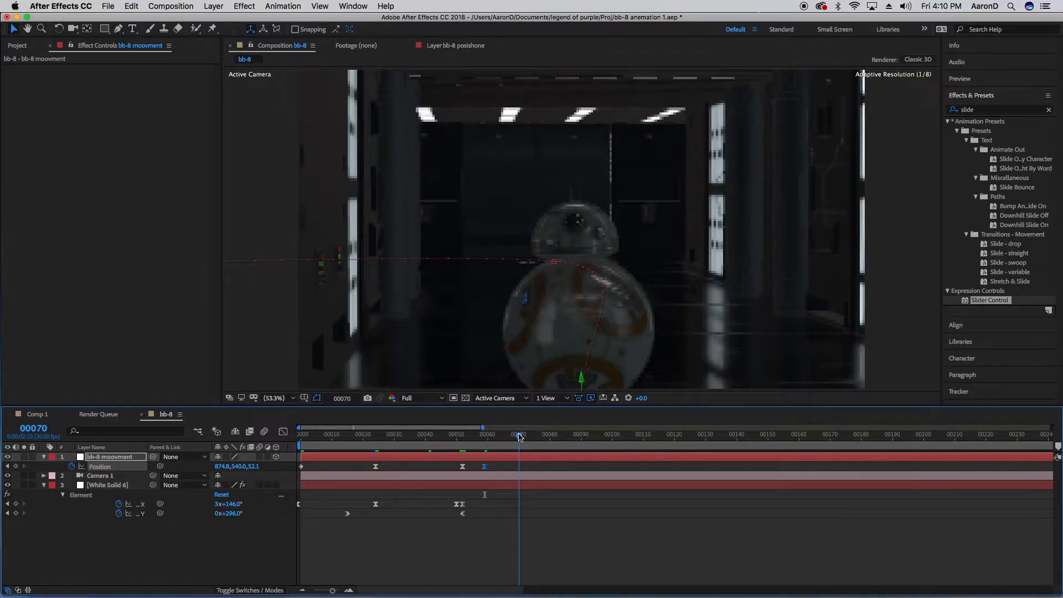
scroll(573, 382, down, 3)
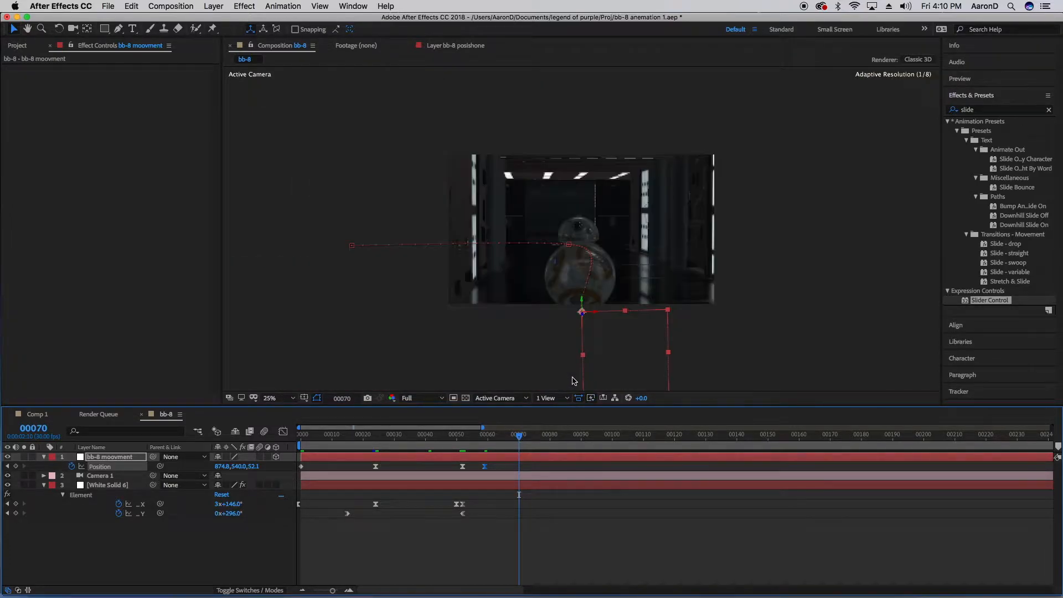
drag(582, 314, 582, 375)
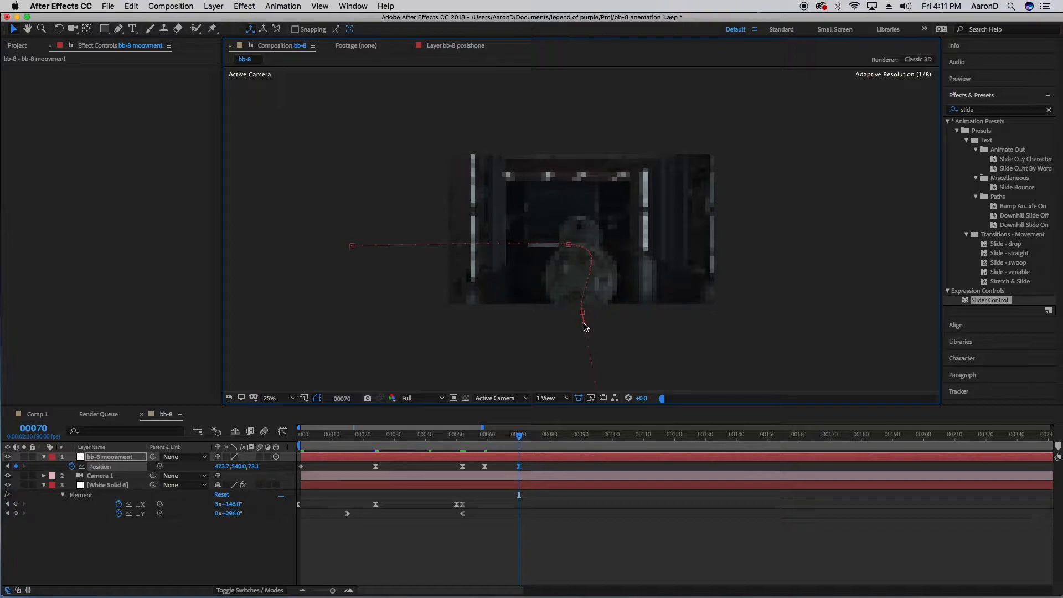
drag(578, 325, 577, 324)
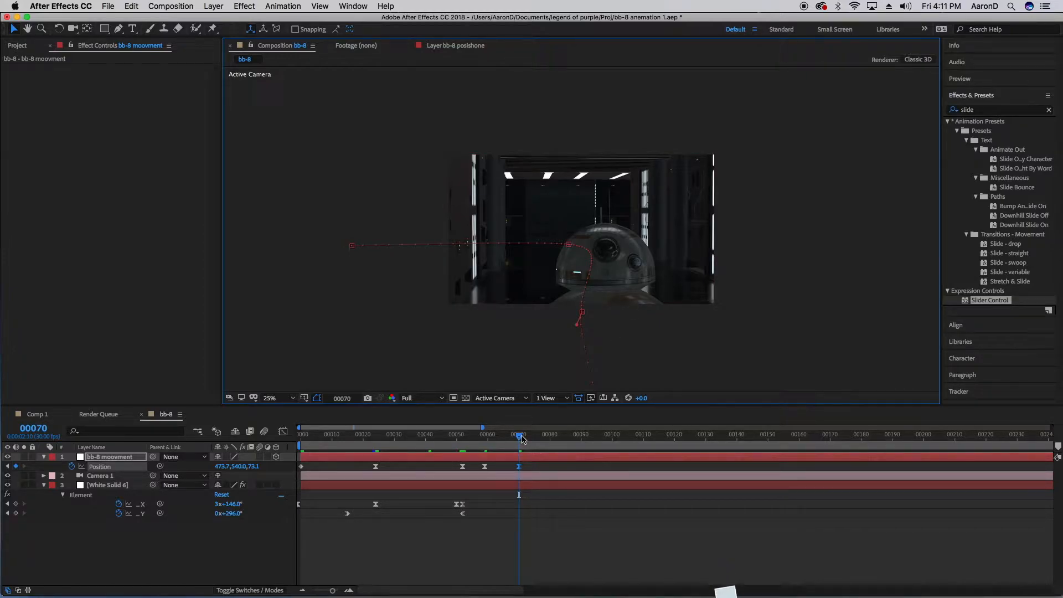
key(comma)
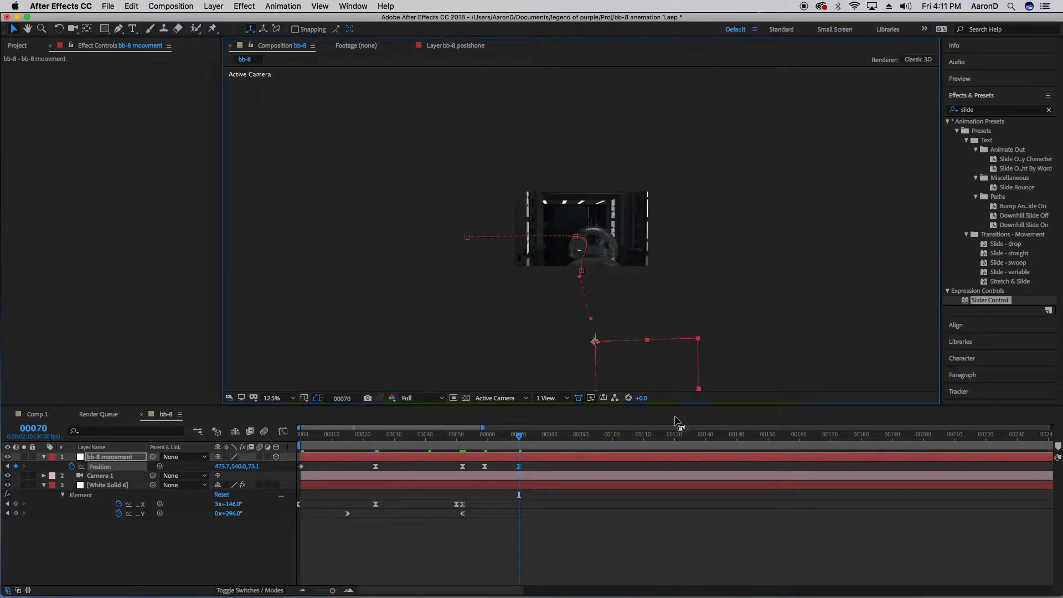
drag(596, 343, 665, 404)
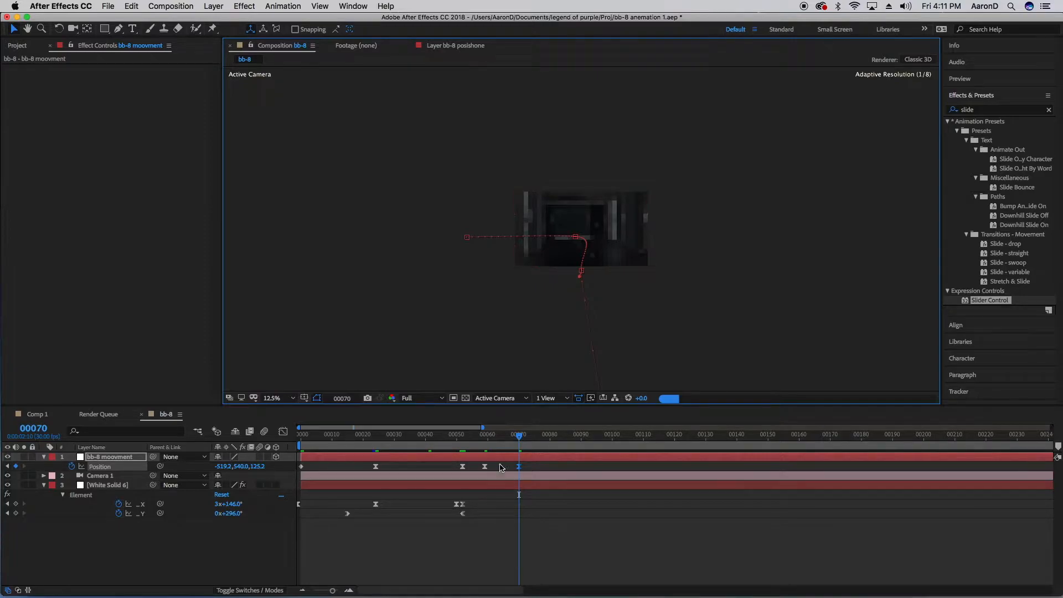
Keyframe bb-8 moovment's Orientation at frame 59 with its existing value and at frame 70 to 0°, 350°, 0°.
drag(511, 440, 486, 441)
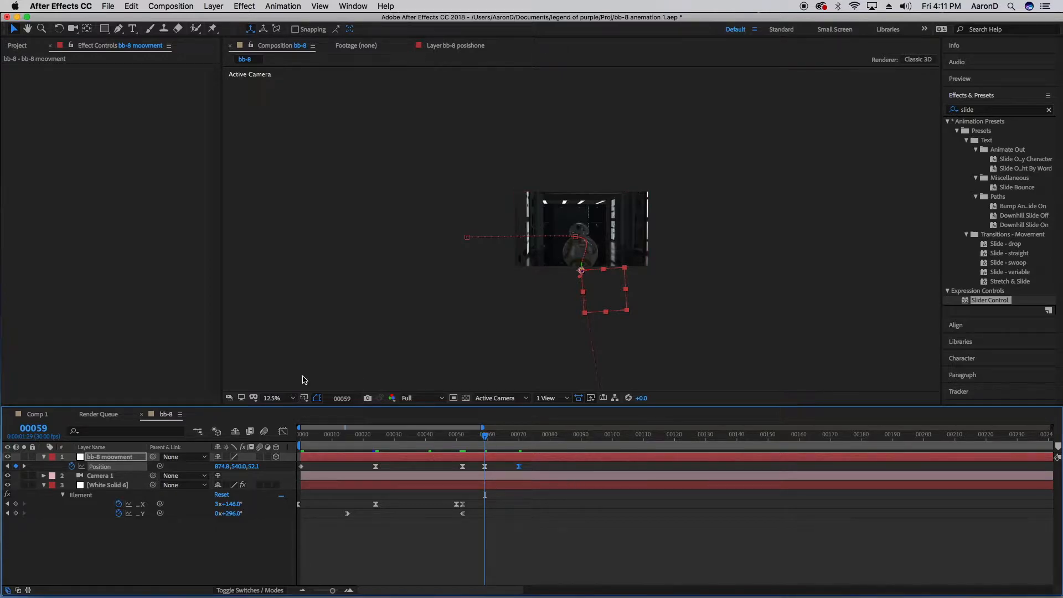
click(291, 398)
click(288, 201)
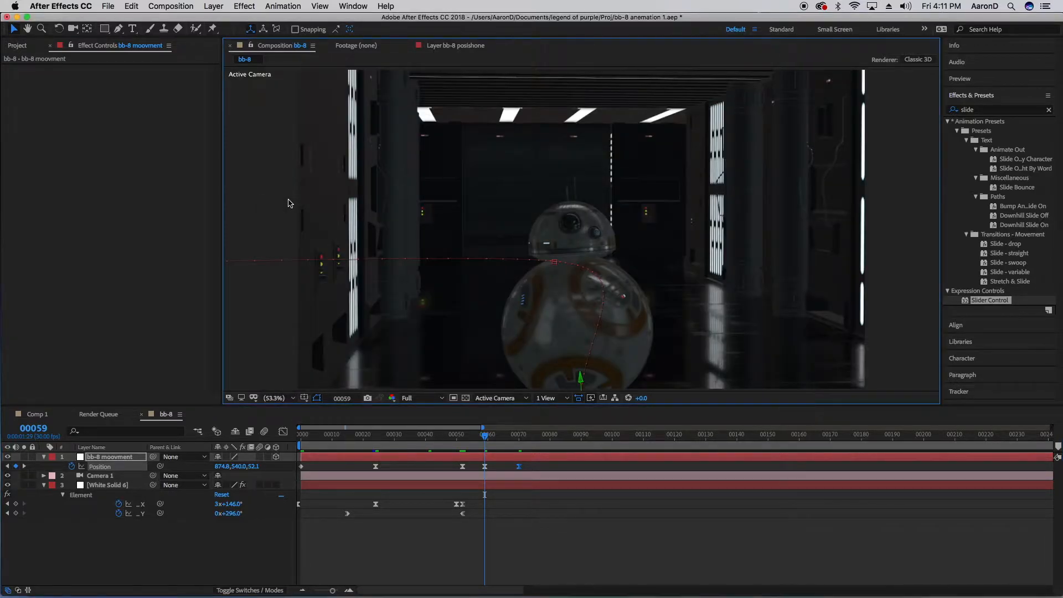
click(125, 486)
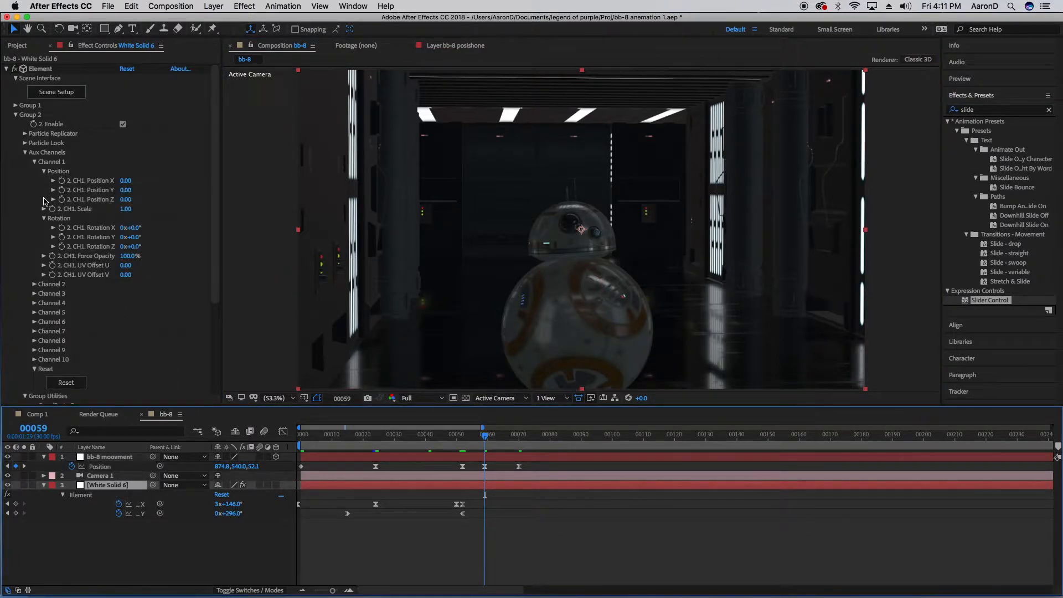
click(35, 162)
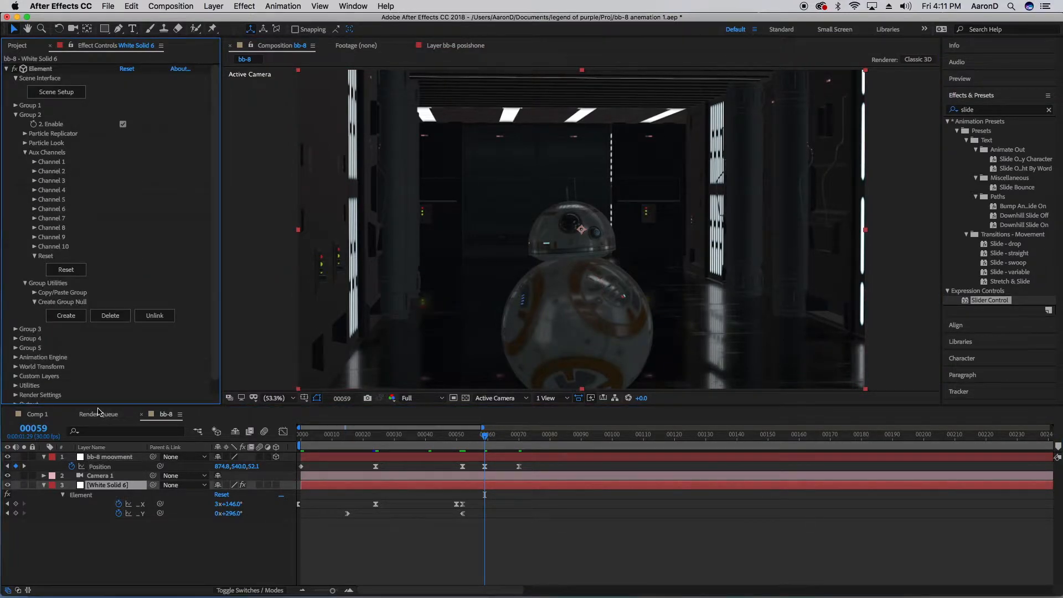
click(107, 459)
key(r)
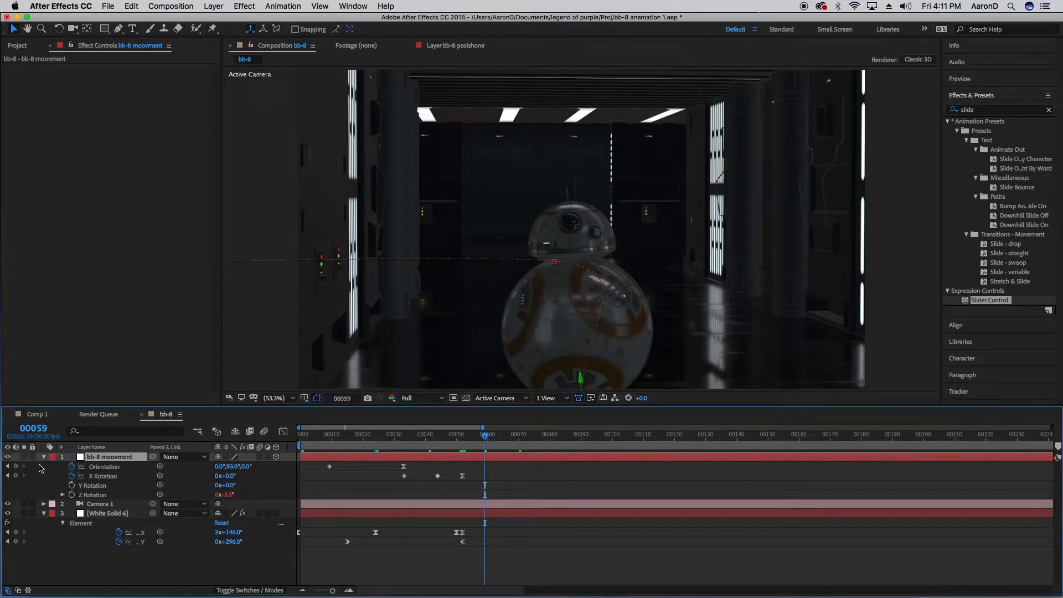
click(16, 467)
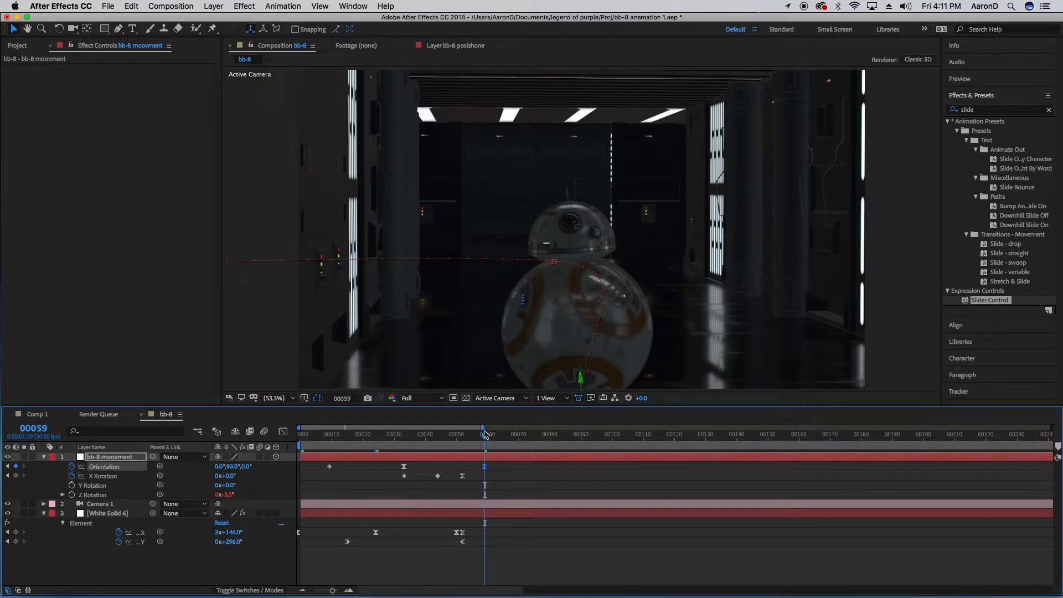
drag(483, 437, 520, 441)
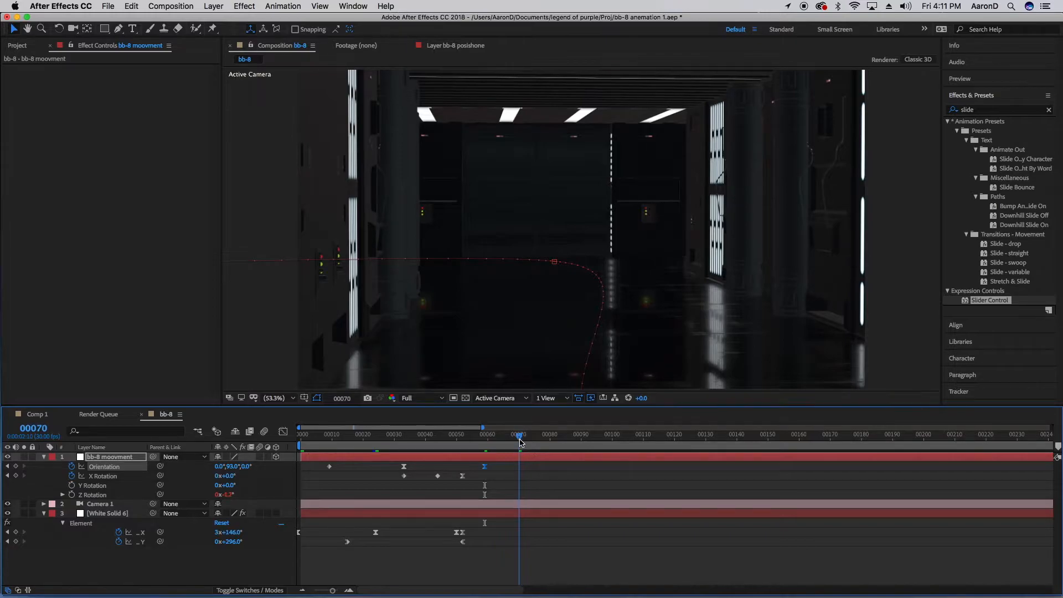
drag(237, 467, 179, 467)
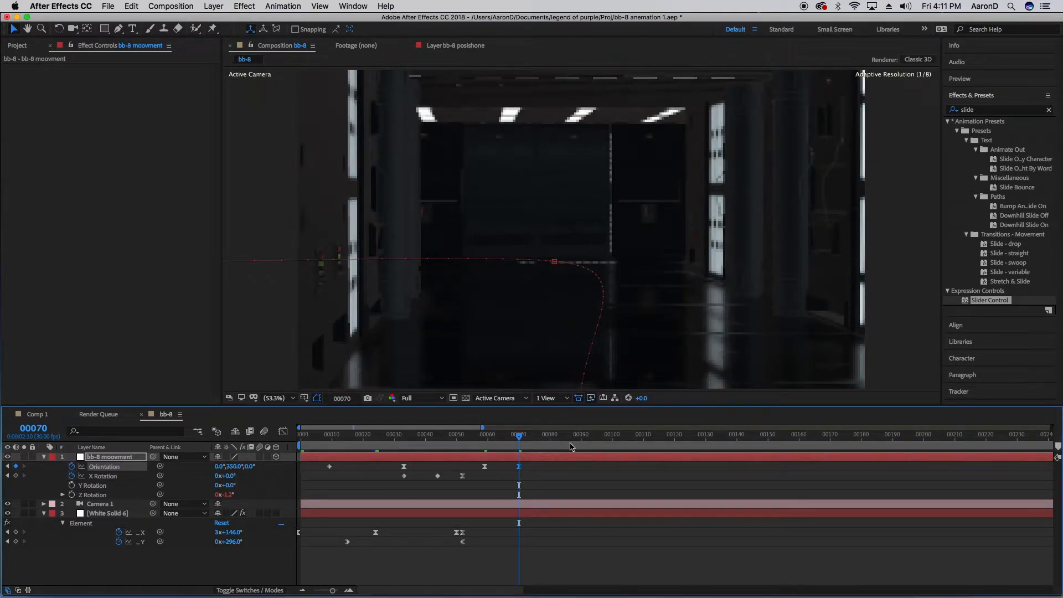
Check BB-8's motion path beyond the frame and preview the exit movement starting from frame 59.
key(comma)
key(comma)
key(comma)
key(comma)
key(comma)
key(comma)
key(comma)
key(comma)
key(comma)
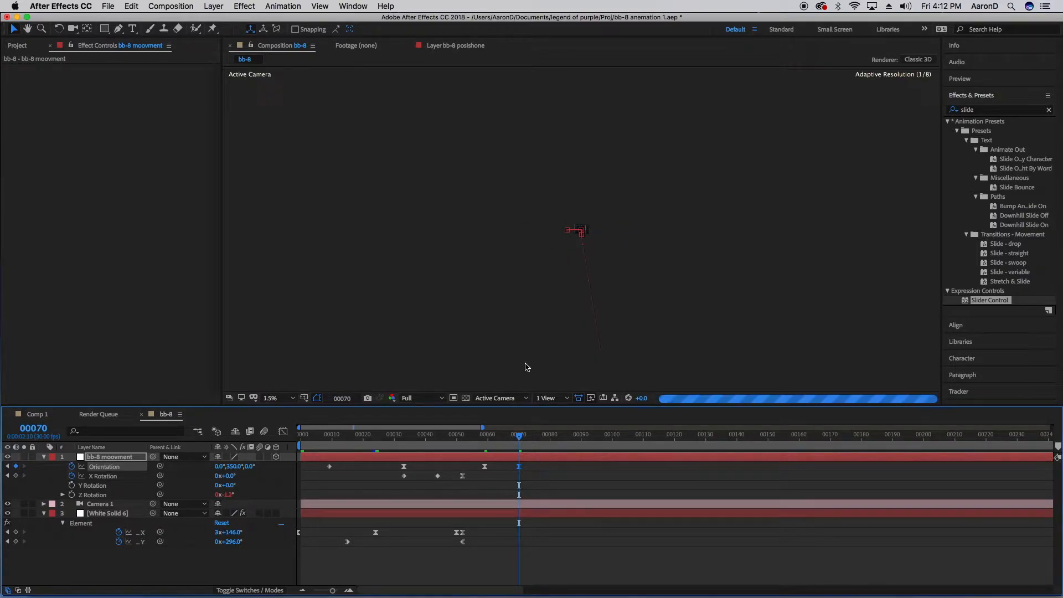
key(period)
key(period)
key(period)
key(period)
key(period)
key(period)
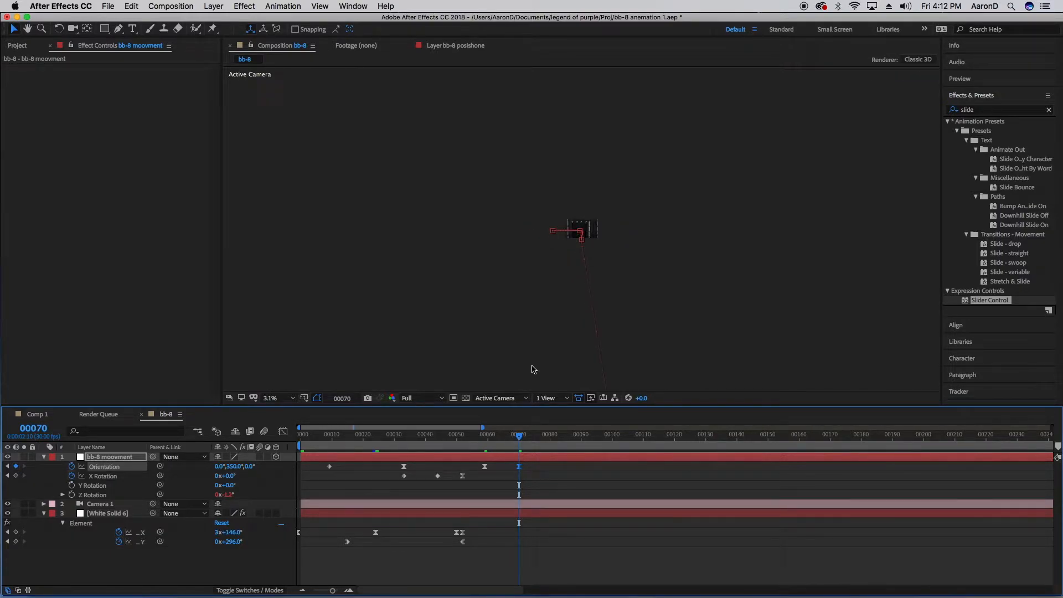
drag(519, 441, 484, 453)
key(space)
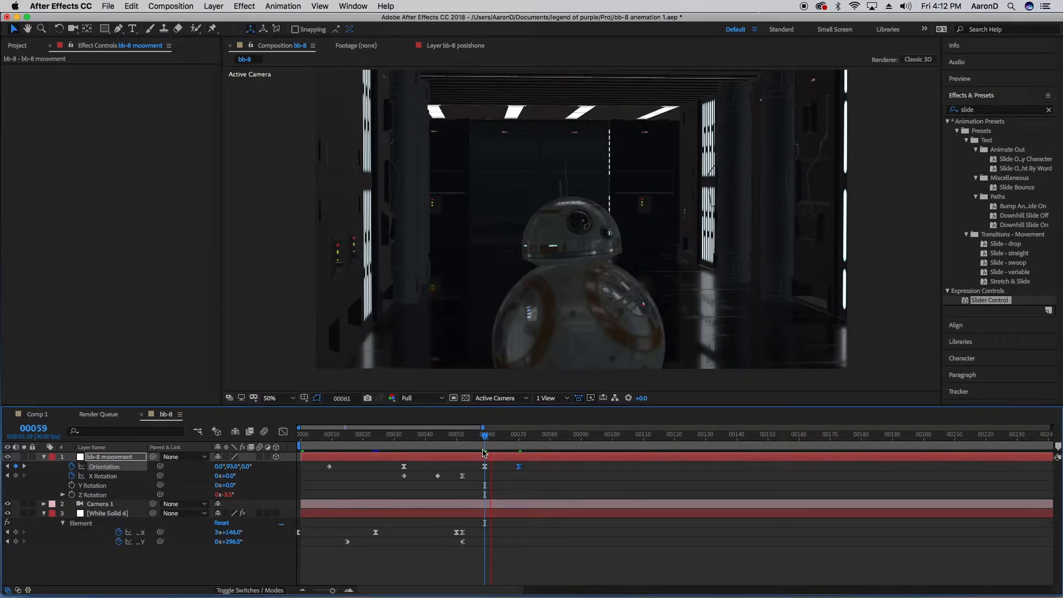
key(space)
click(489, 440)
click(485, 438)
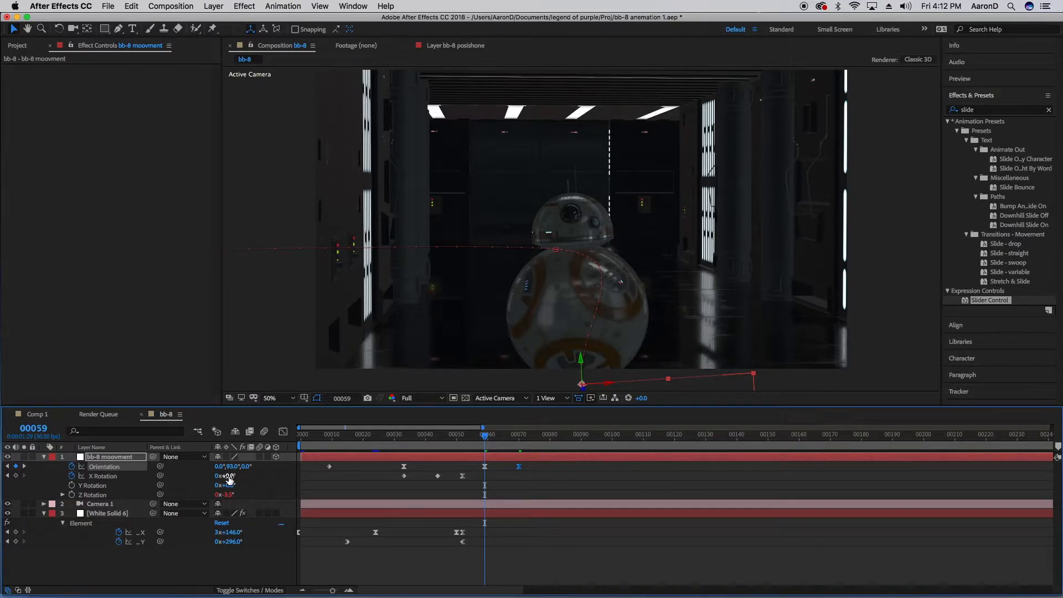
Add frame 59 keyframes for bb-8 moovment's X Rotation at 0° and White Solid 6's Channel 2 Rotation X at its existing value.
mouse_move(228, 476)
mouse_down()
mouse_move(245, 477)
mouse_move(229, 477)
mouse_up()
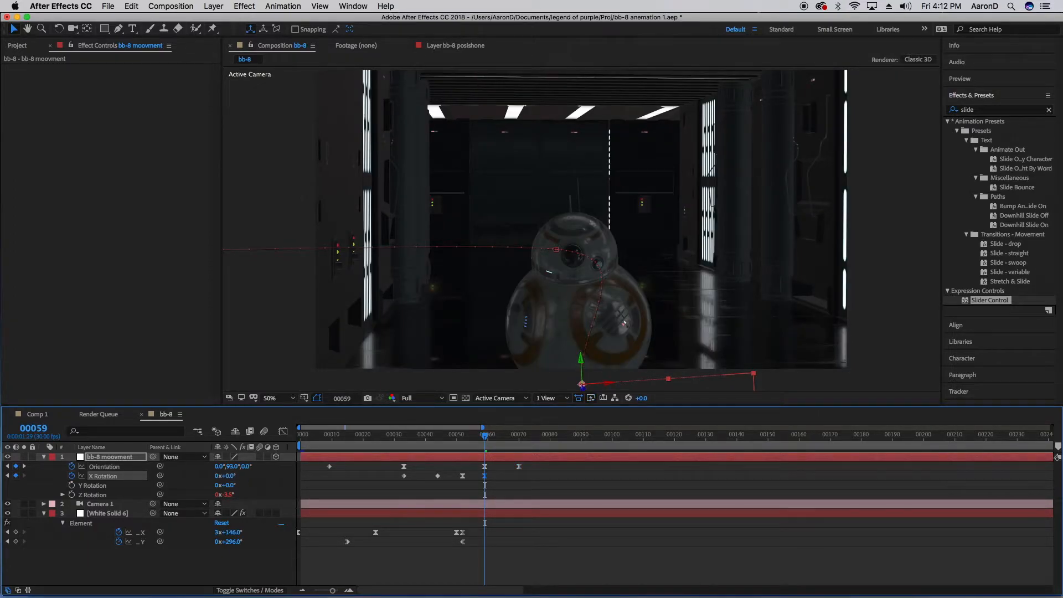
click(133, 513)
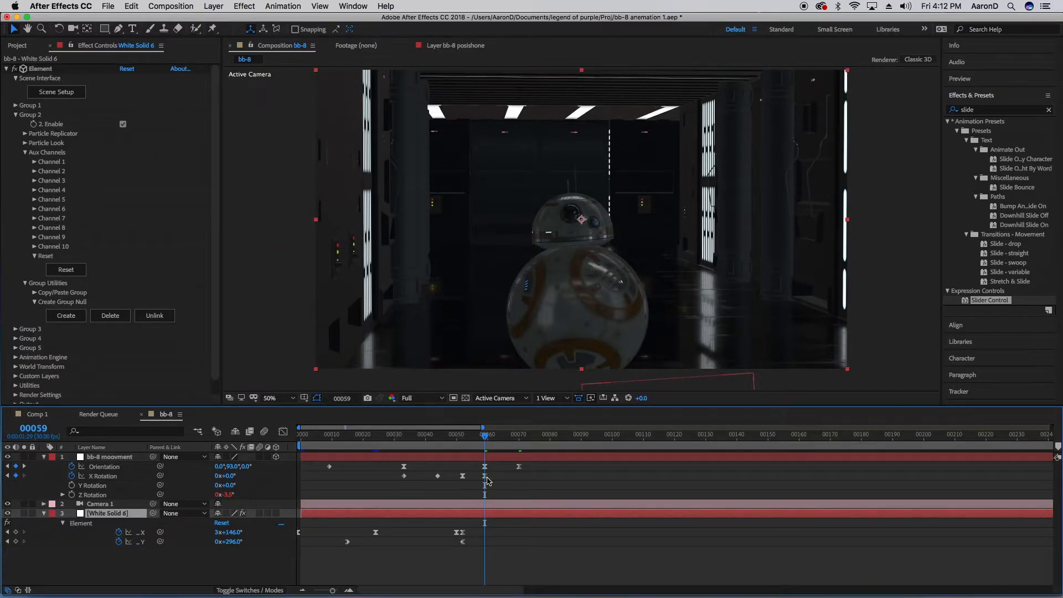
click(25, 144)
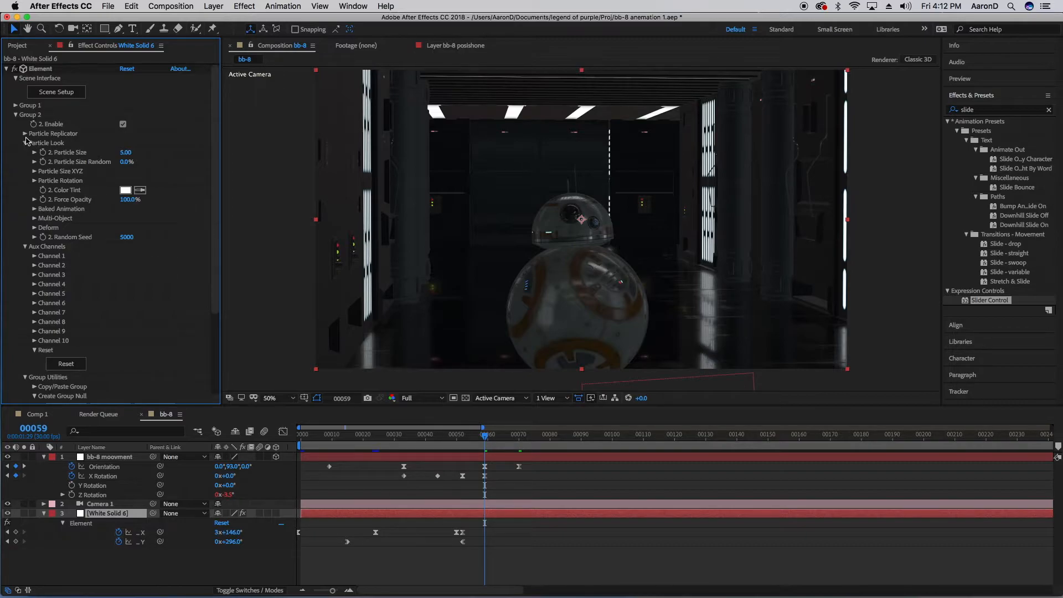
click(25, 143)
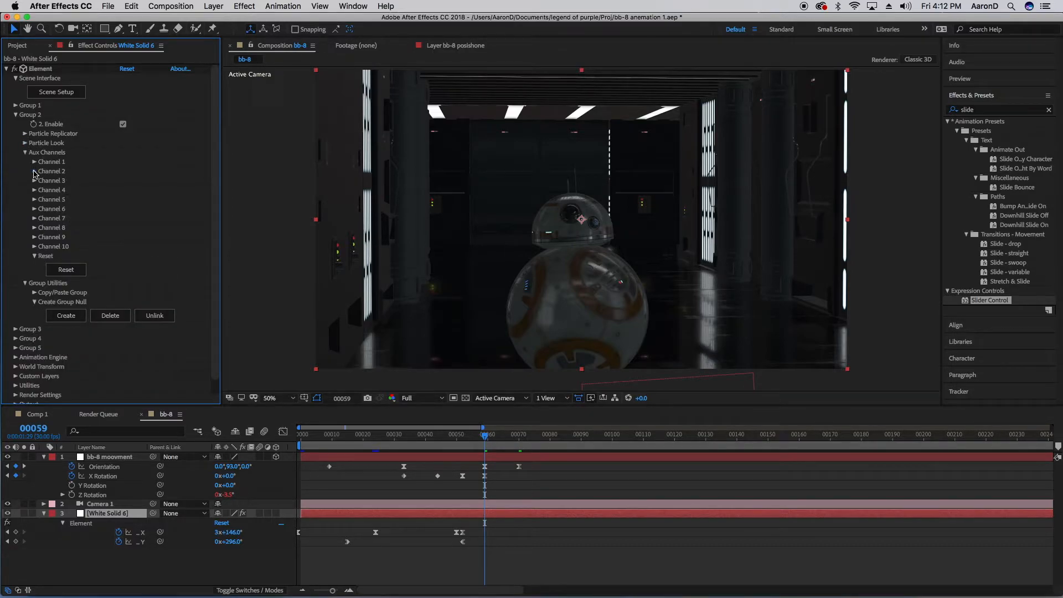
click(34, 172)
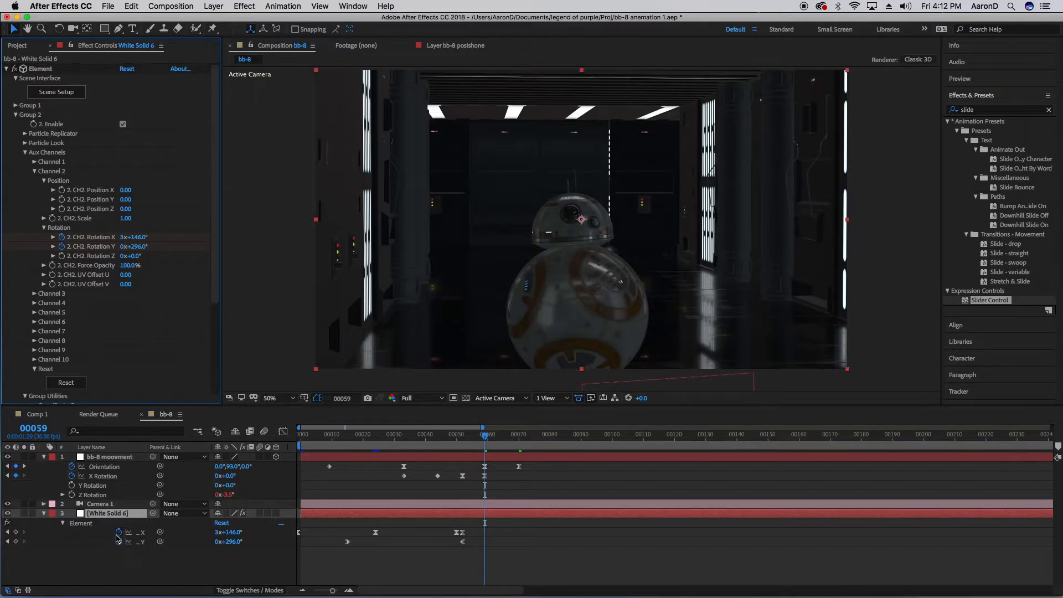
click(15, 532)
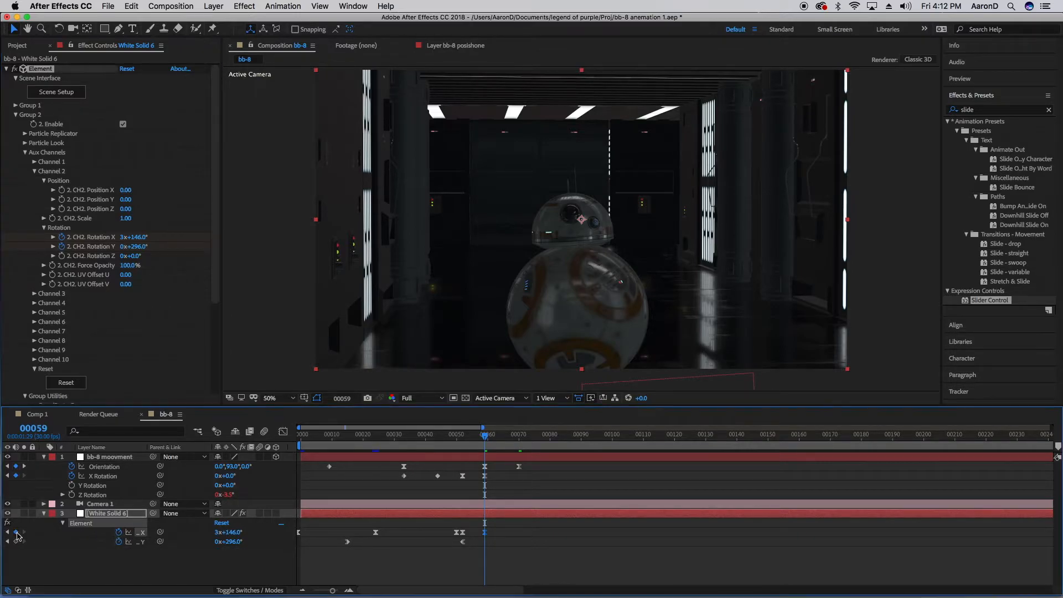
Keyframe Element's Group 2 Channel 2 Rotation X at frame 70 to 2x+231°.
drag(486, 441, 522, 450)
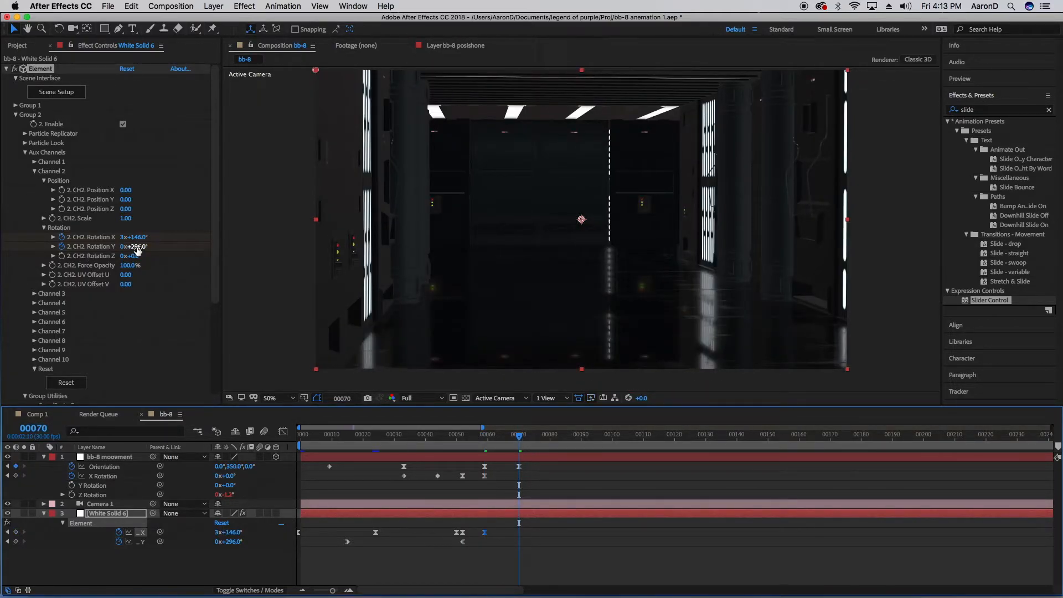
drag(136, 238, 0, 256)
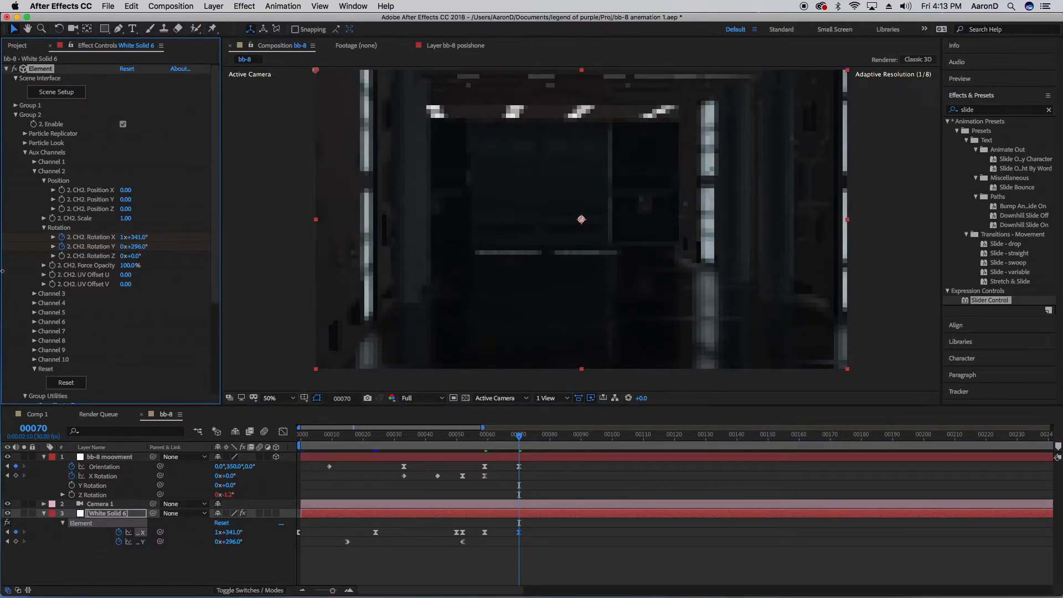
Preview BB-8's animation from frame 28 and again from frame 0.
drag(520, 436, 391, 459)
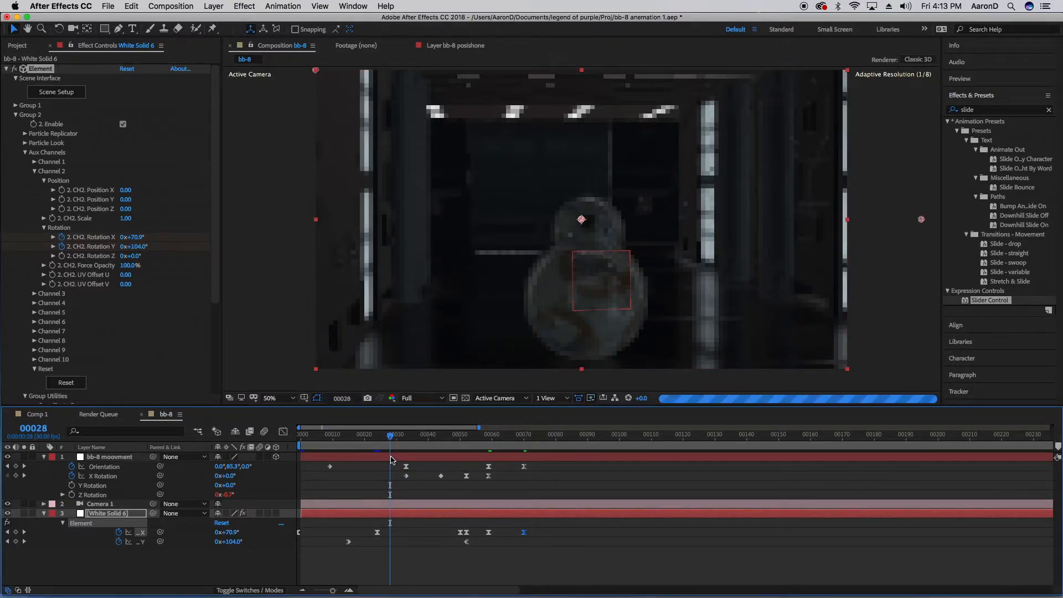
key(space)
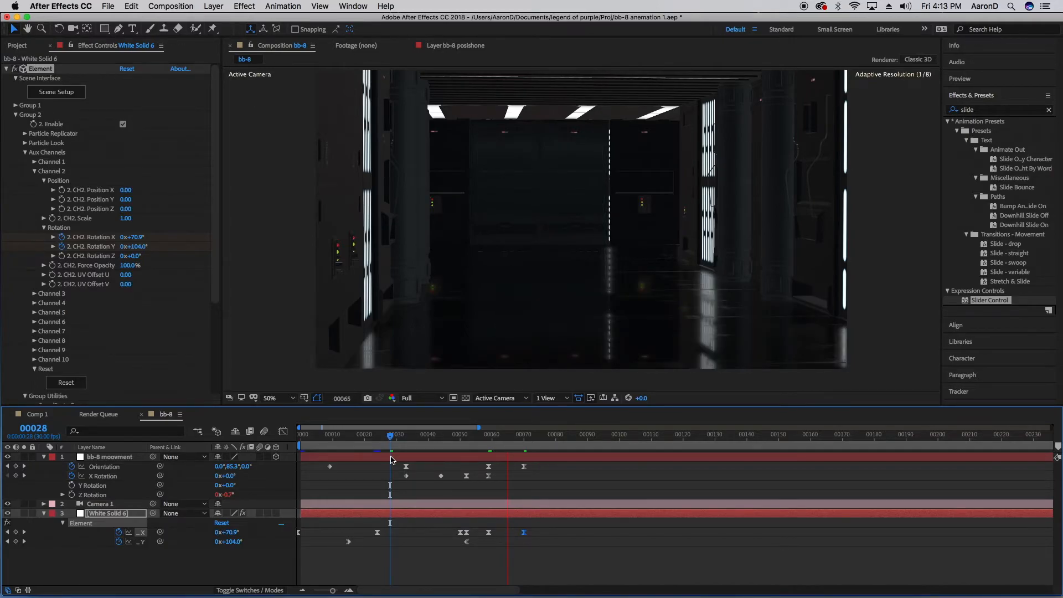
key(space)
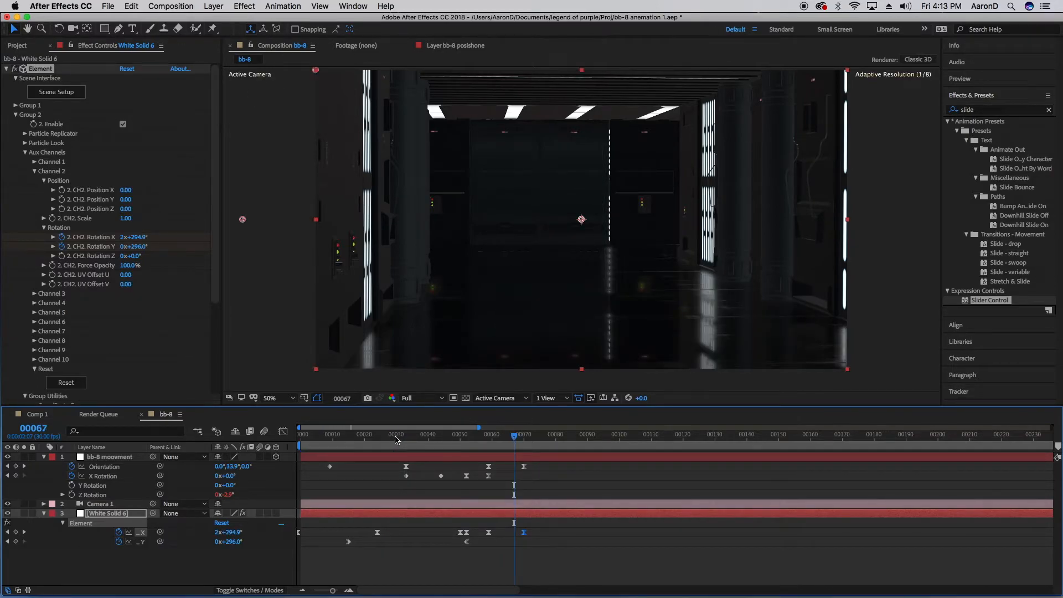
drag(413, 436, 217, 397)
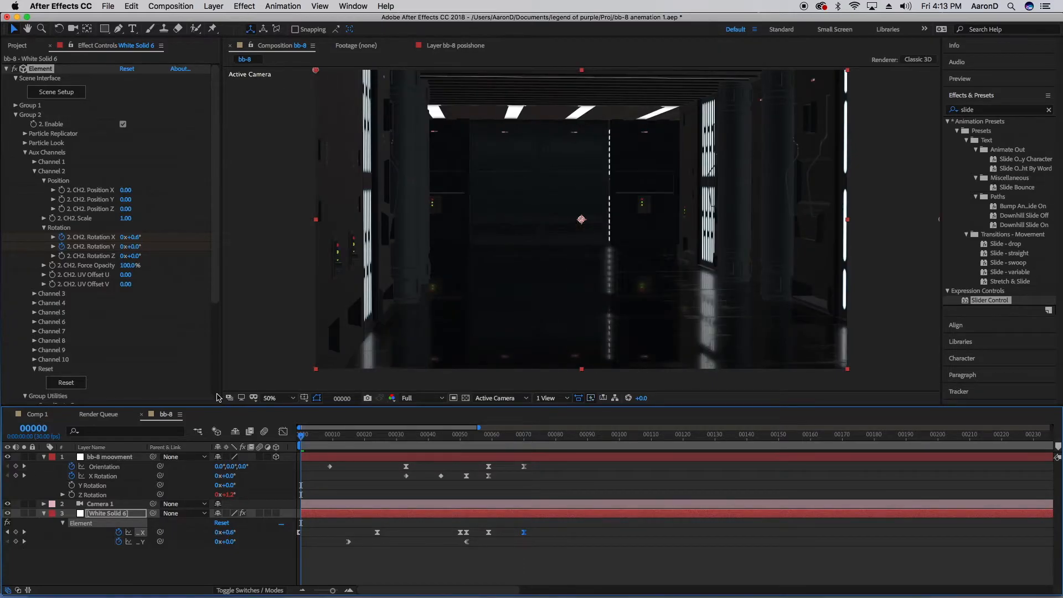
key(space)
key(space)
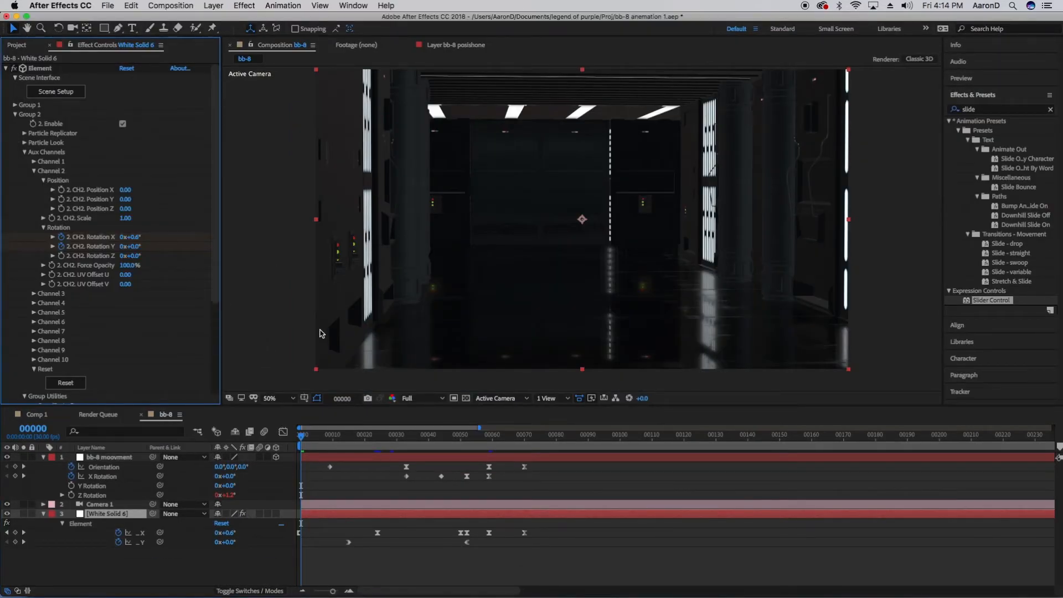
End the composition's work area at about frame 73 and play the whole animation from frame 0.
key(space)
key(space)
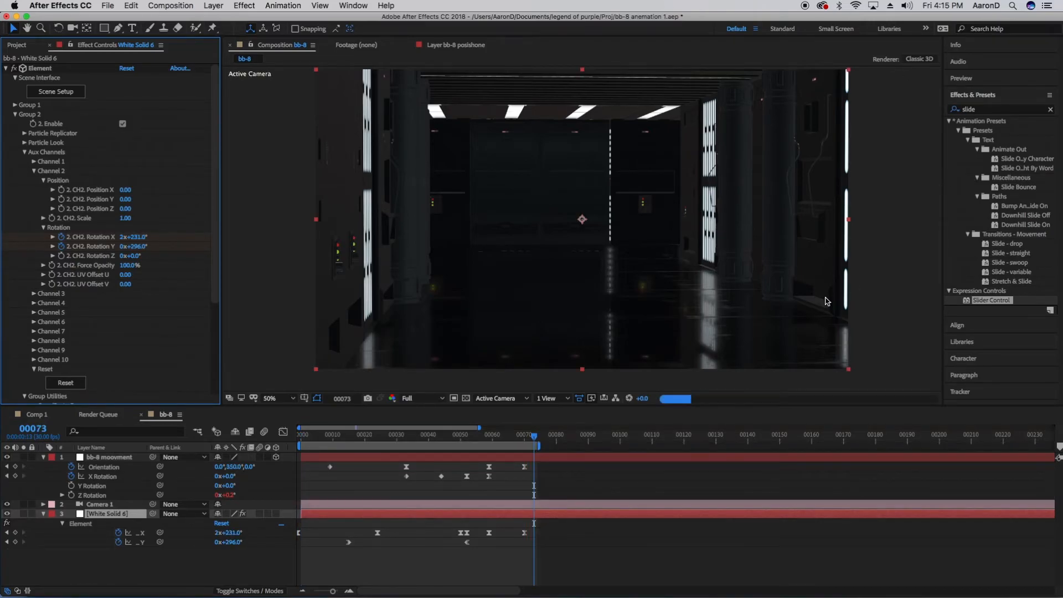
drag(518, 437, 256, 456)
key(space)
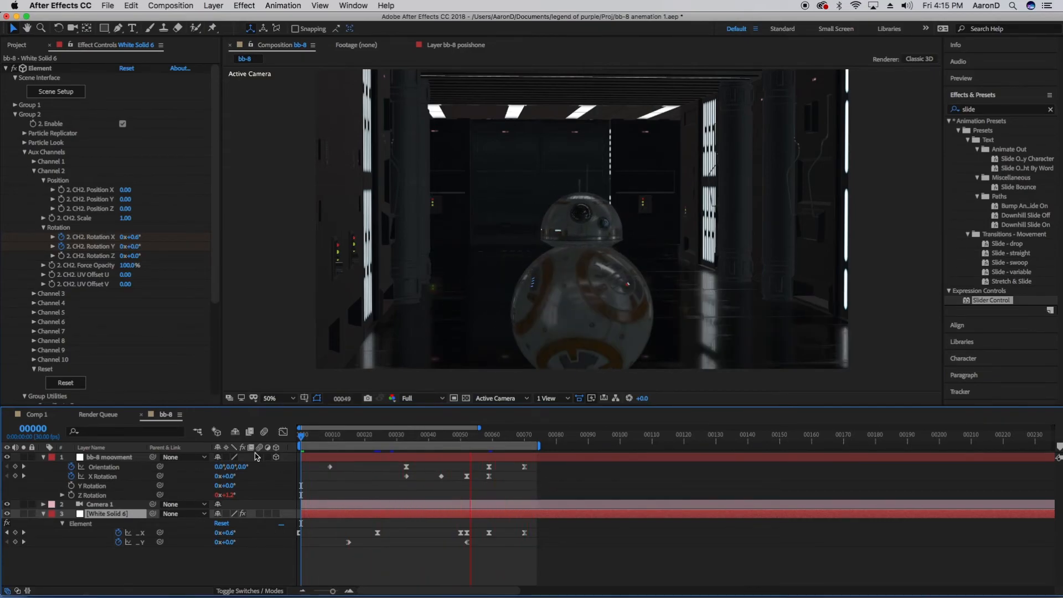
key(space)
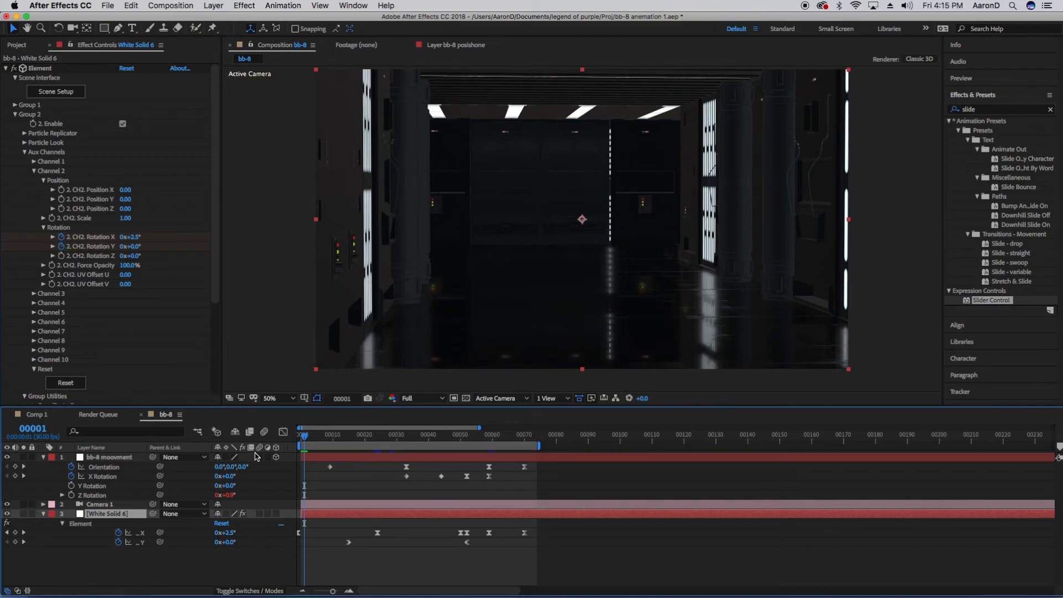
Inspect the BB-8 model in Element's Scene Setup and return to the composition.
click(78, 95)
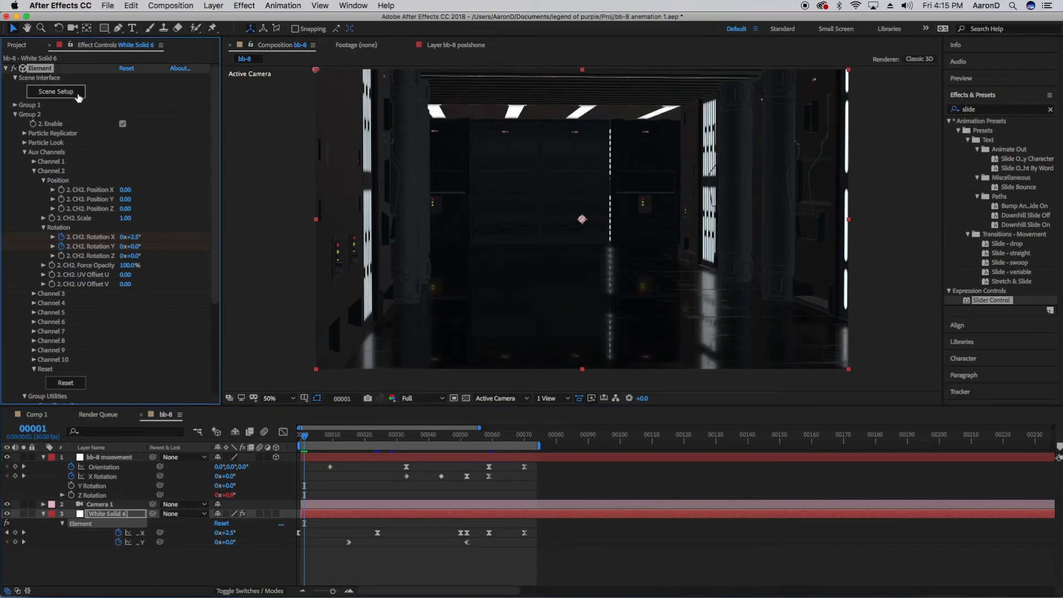
click(77, 95)
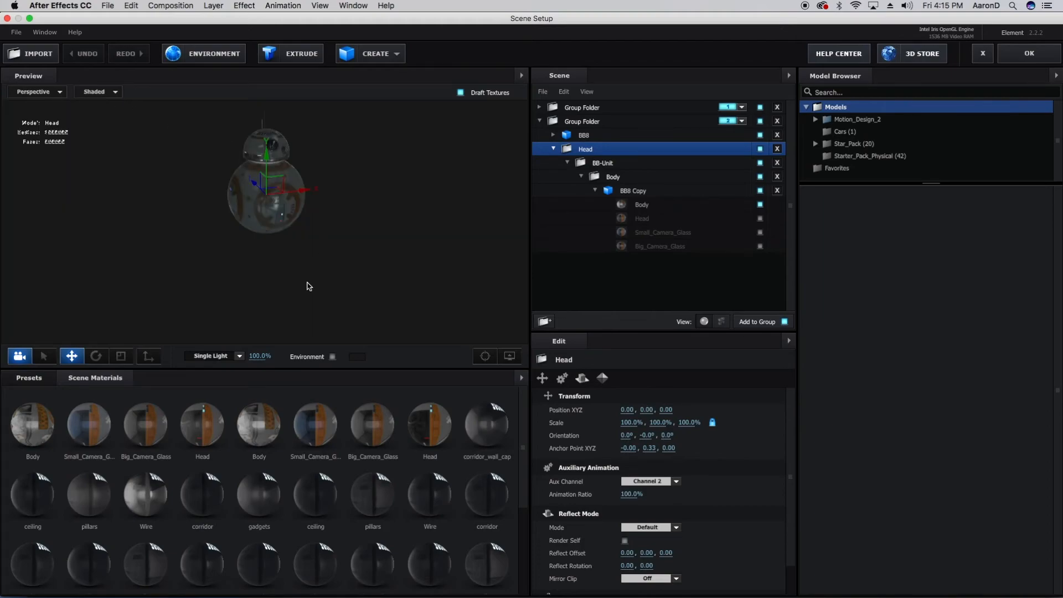
drag(318, 223, 307, 240)
click(1016, 58)
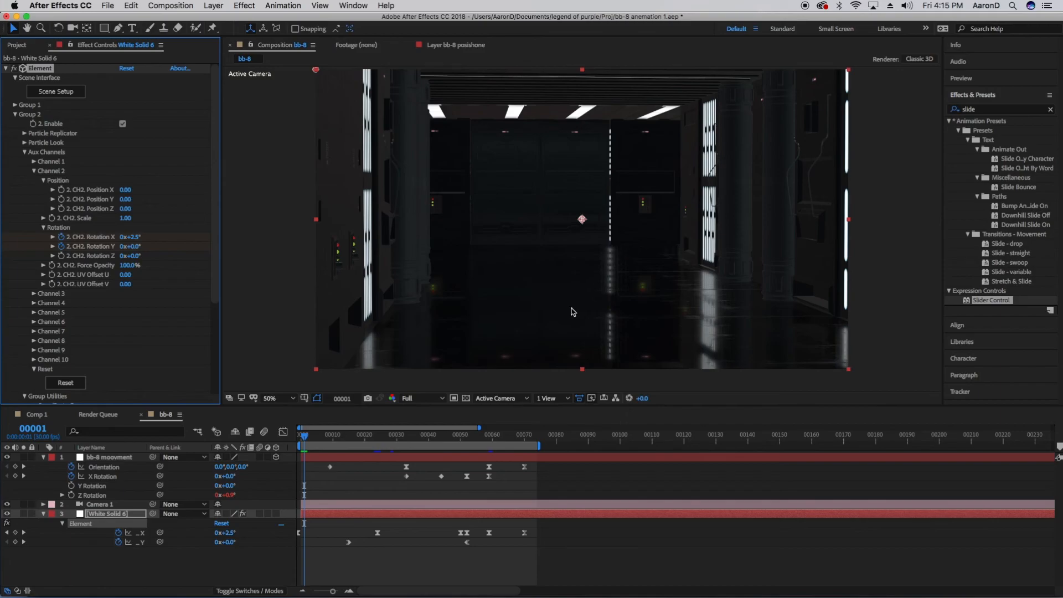
Scrub through BB-8's animation to frame 55 and back to frame 0.
drag(400, 434, 476, 433)
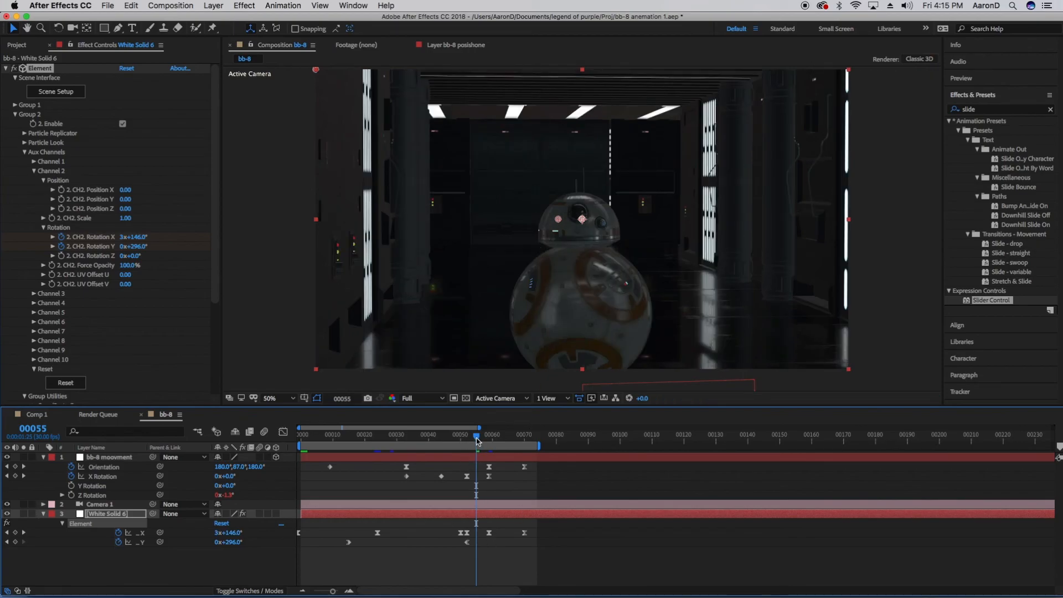
drag(476, 437, 300, 438)
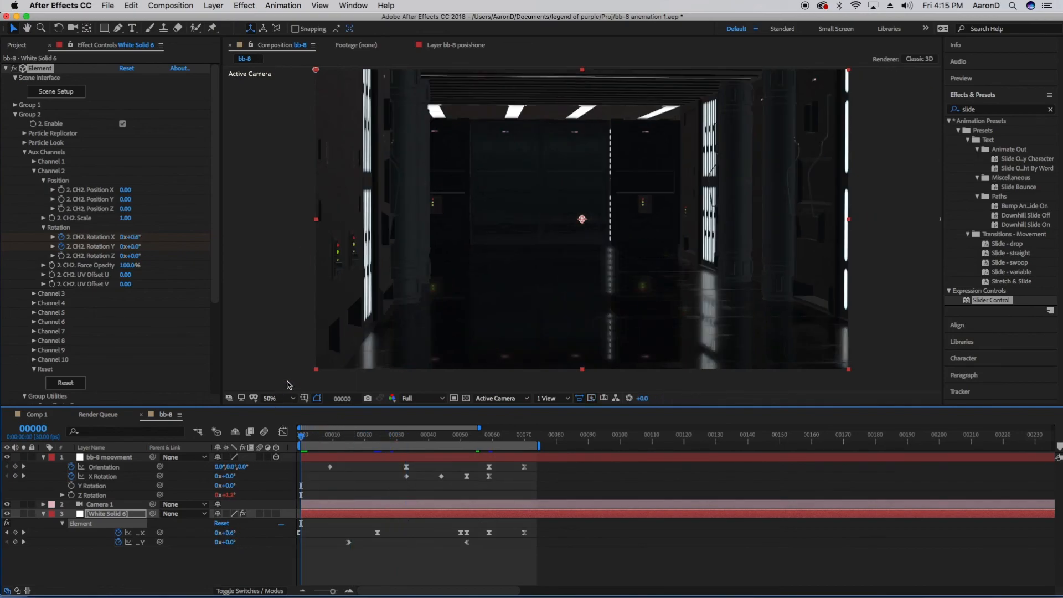